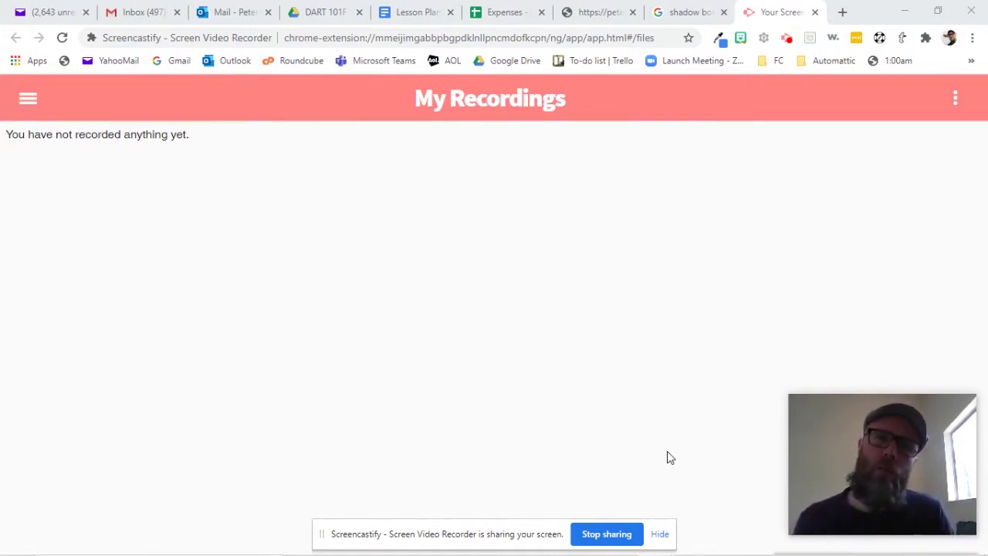
Browse the shadow box image results, briefly opening and closing the Oakhaven product page
{"action": "left_click", "coordinate": [692, 12]}
{"action": "scroll", "coordinate": [166, 286], "scroll_direction": "down", "scroll_amount": 4}
{"action": "scroll", "coordinate": [165, 286], "scroll_direction": "up", "scroll_amount": 10}
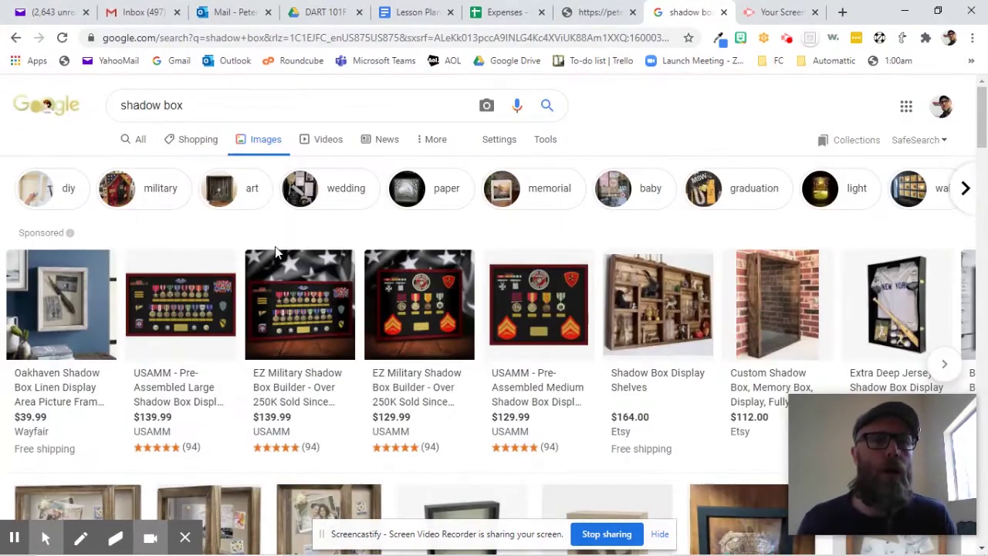
{"action": "left_click_drag", "start_coordinate": [194, 105], "coordinate": [60, 110]}
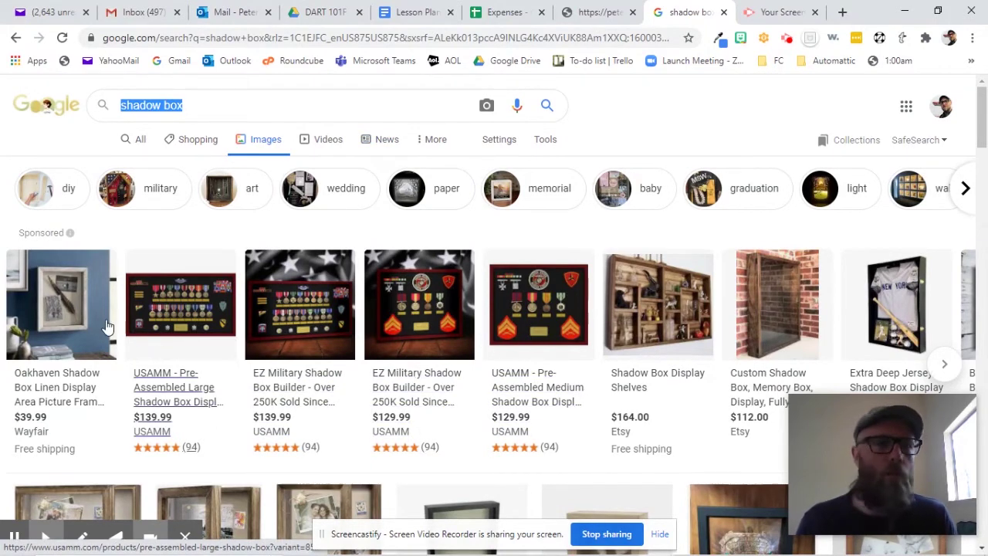
{"action": "left_click", "coordinate": [78, 321]}
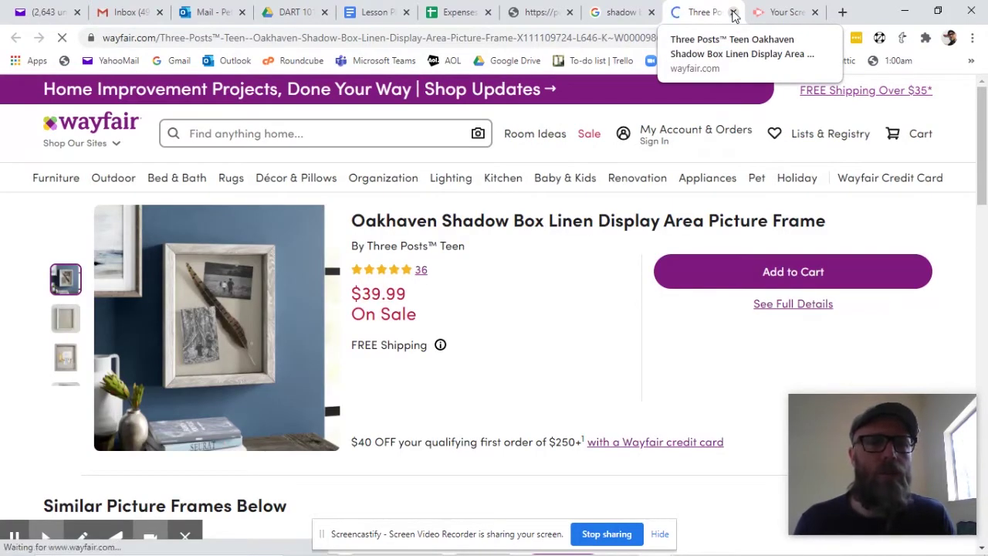
{"action": "left_click", "coordinate": [733, 12]}
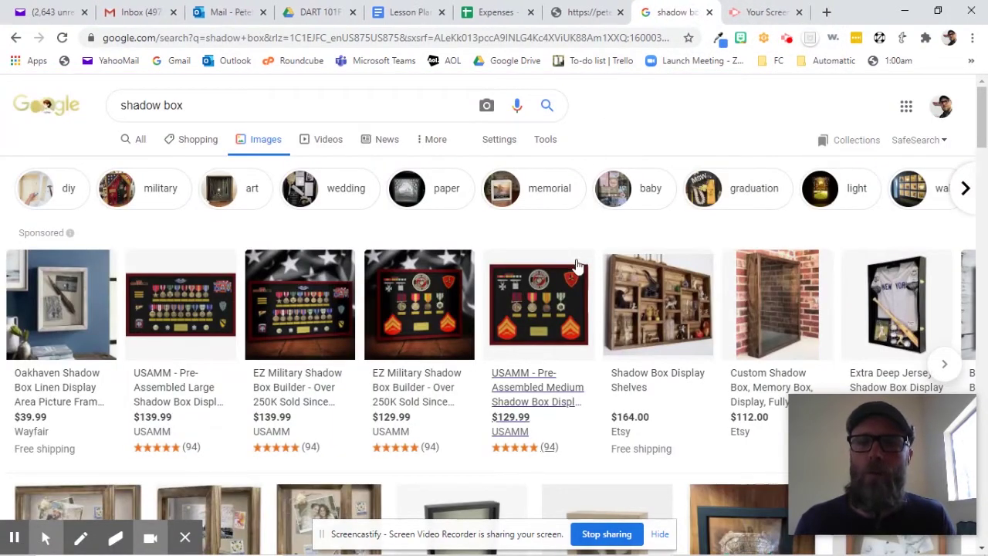
Copy the Sweet Baby shadow box image from its large preview and return to Photoshop
{"action": "scroll", "coordinate": [578, 265], "scroll_direction": "down", "scroll_amount": 1}
{"action": "scroll", "coordinate": [576, 266], "scroll_direction": "down", "scroll_amount": 8}
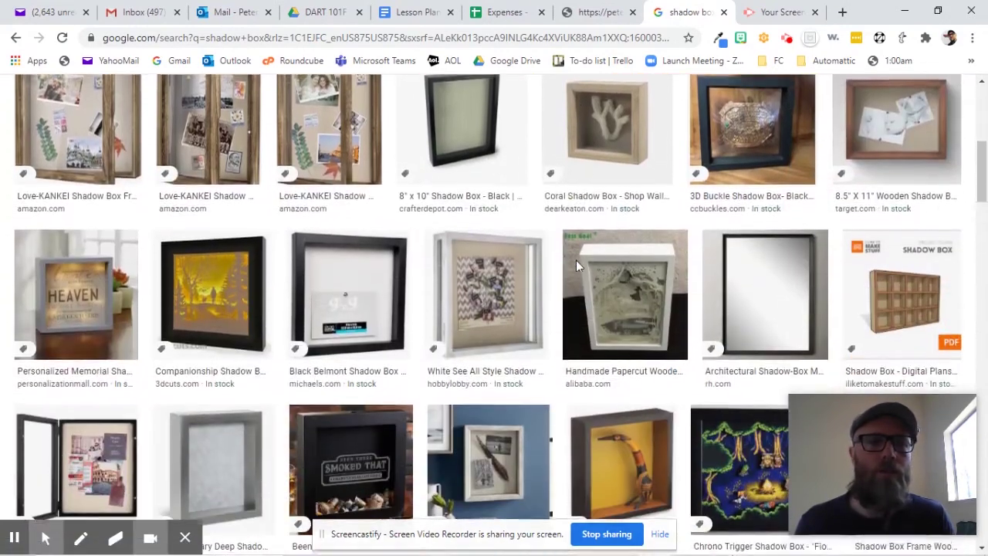
{"action": "scroll", "coordinate": [576, 268], "scroll_direction": "down", "scroll_amount": 5}
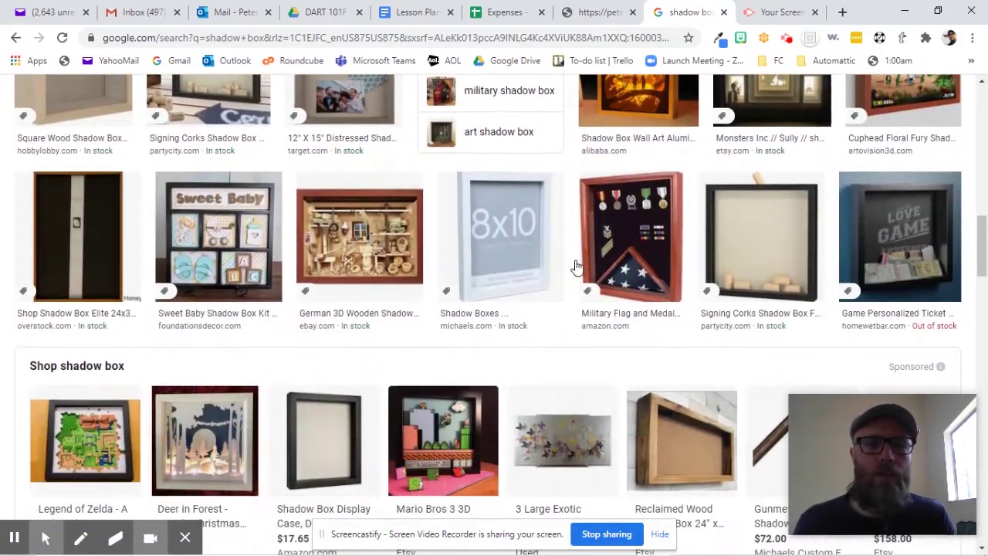
{"action": "left_click", "coordinate": [229, 233]}
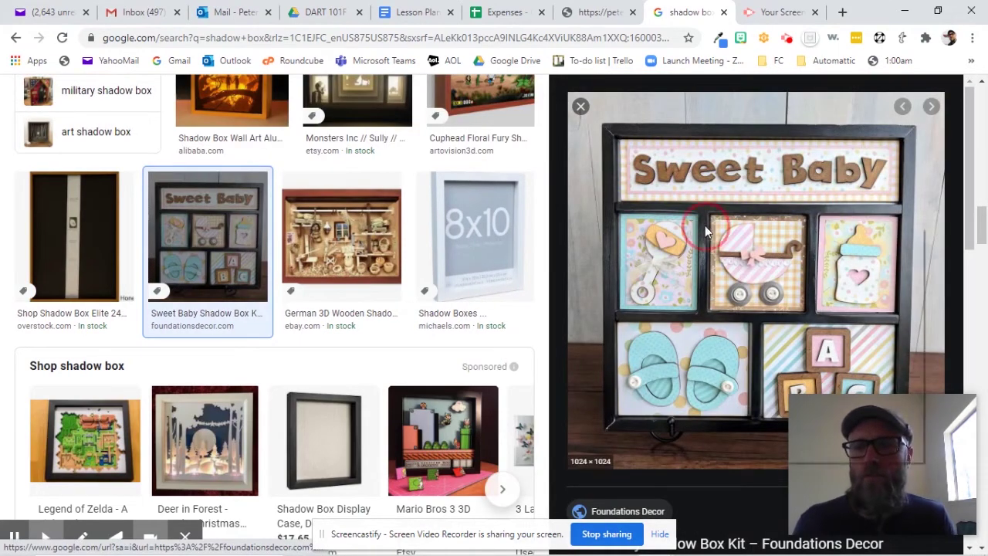
{"action": "right_click", "coordinate": [705, 227]}
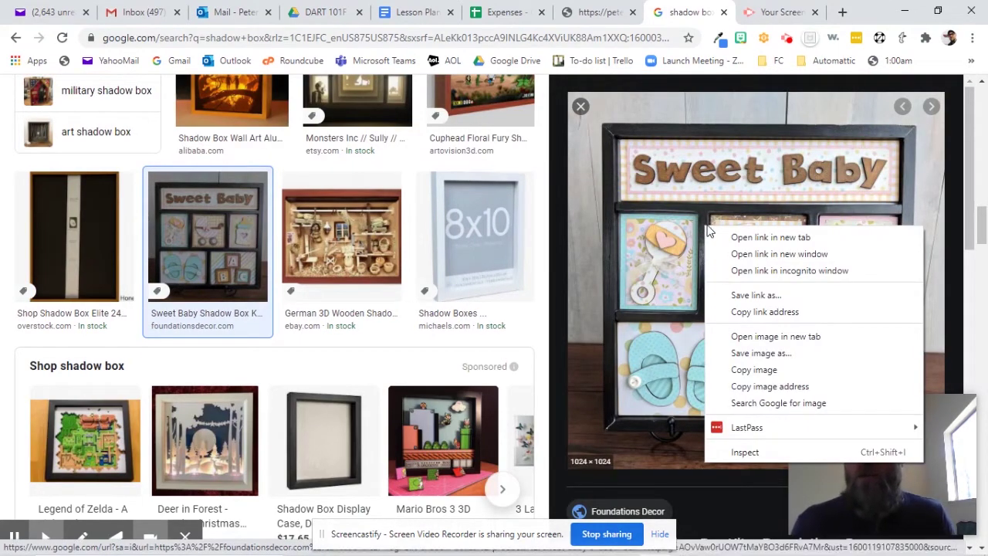
{"action": "left_click", "coordinate": [750, 370]}
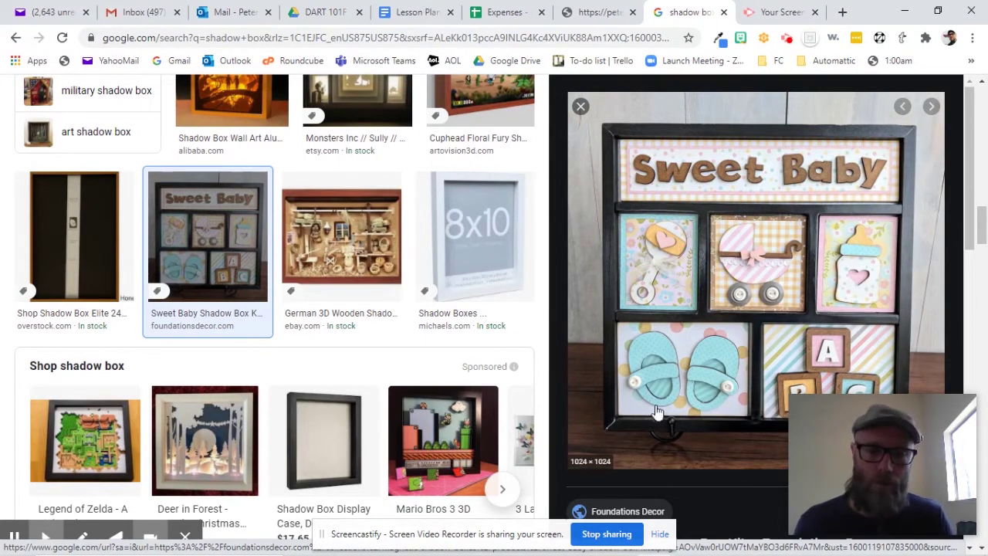
{"action": "left_click", "coordinate": [727, 517]}
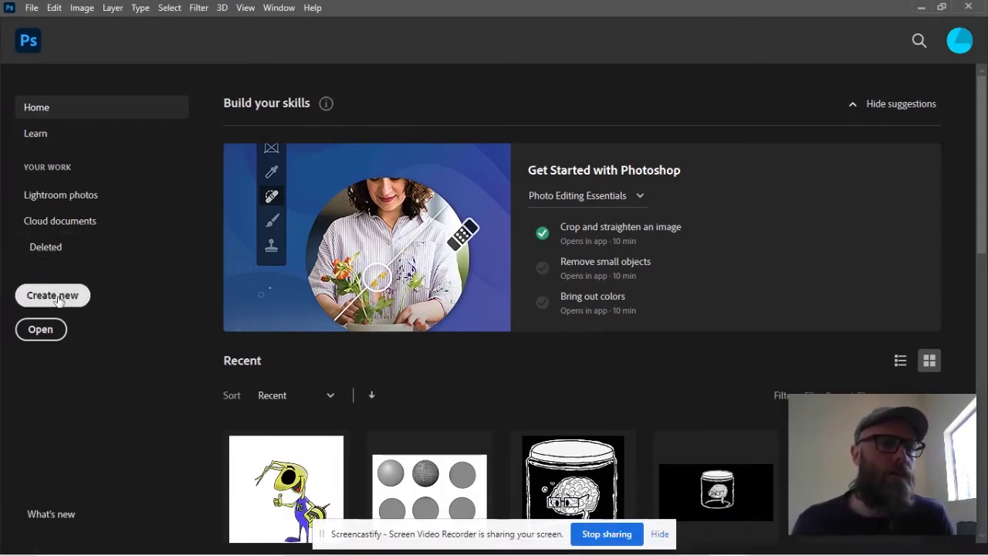
Create a 1024×1024 document from the Clipboard preset and paste the Sweet Baby photo into it
{"action": "left_click", "coordinate": [54, 296]}
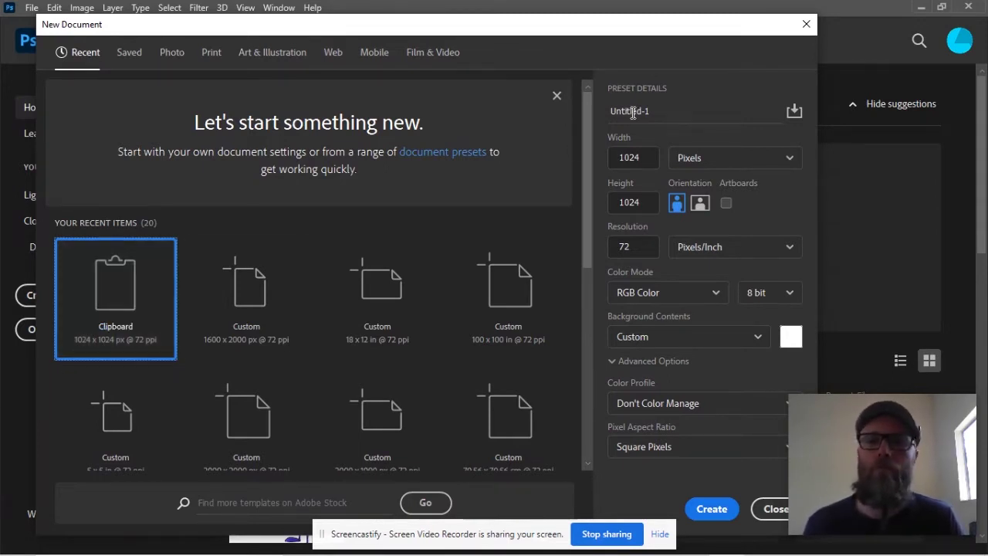
{"action": "left_click", "coordinate": [710, 511]}
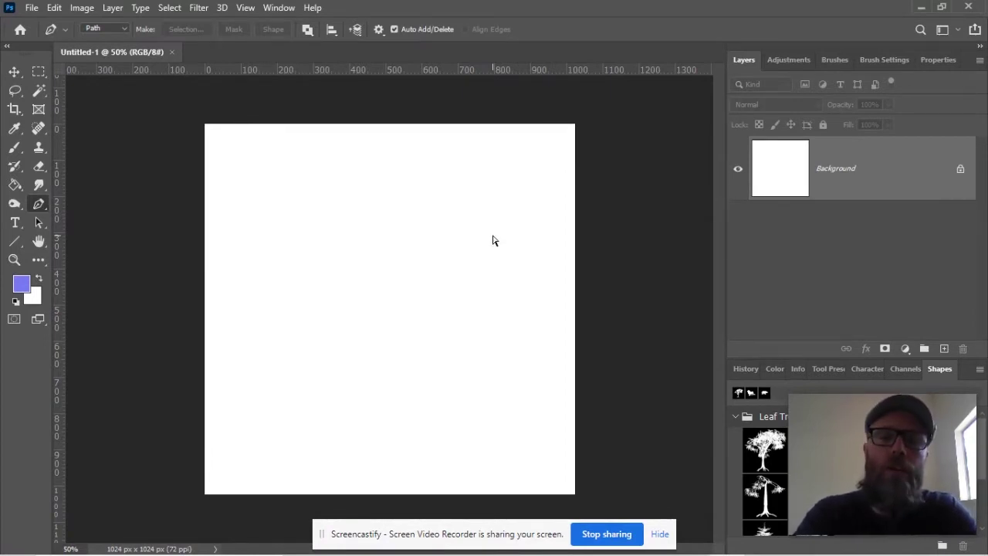
{"action": "key", "text": "ctrl+v"}
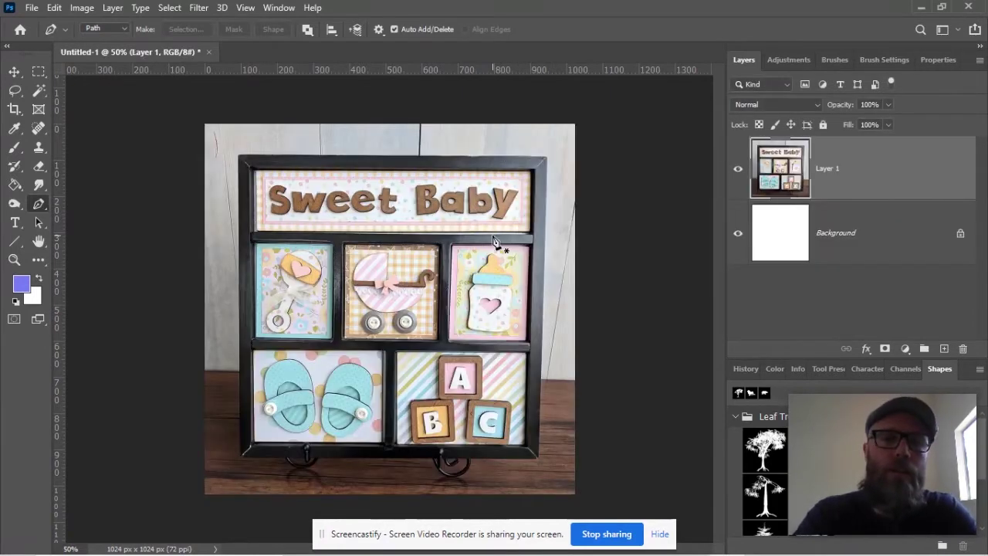
Add an empty Layer 2 above the photo and make it the active layer
{"action": "left_click", "coordinate": [40, 74]}
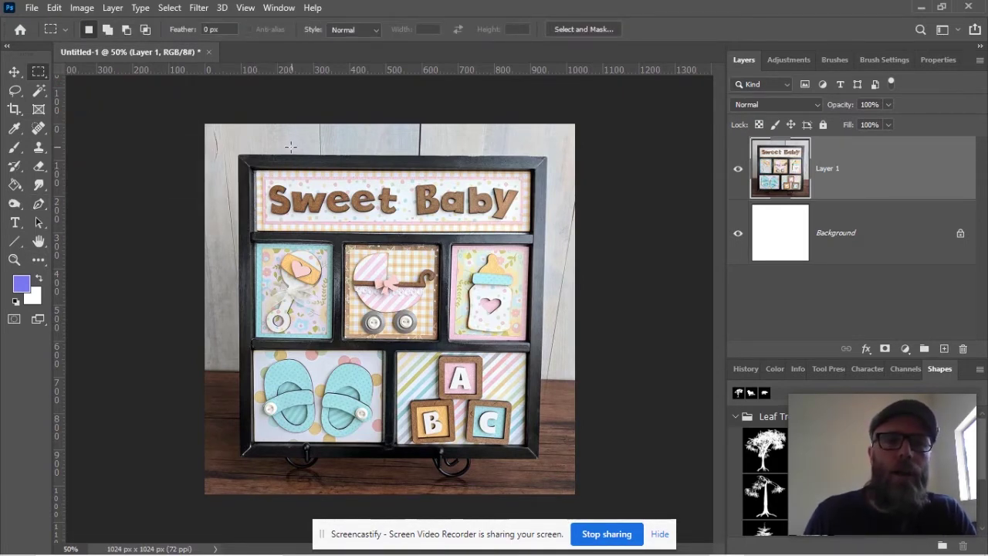
{"action": "left_click_drag", "start_coordinate": [291, 146], "coordinate": [403, 221]}
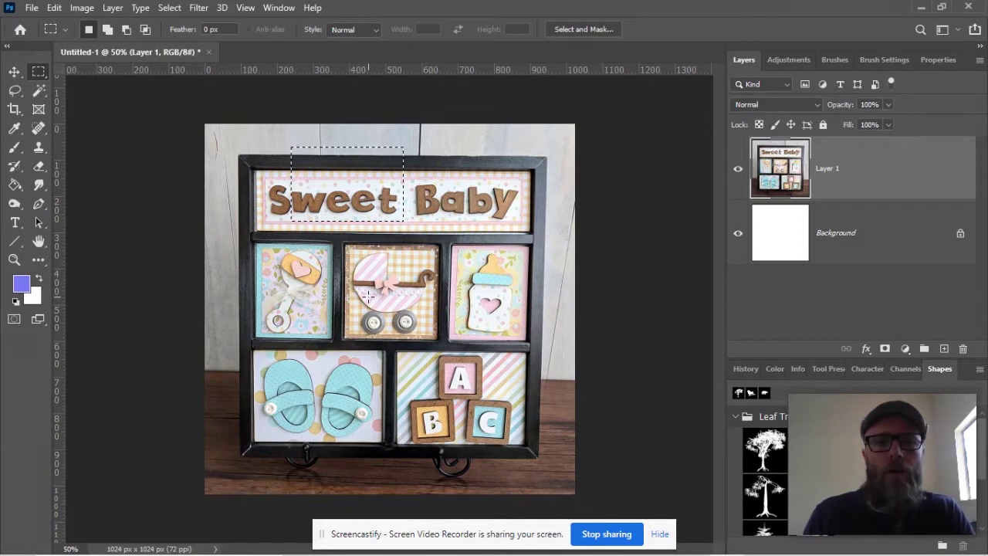
{"action": "left_click", "coordinate": [943, 349]}
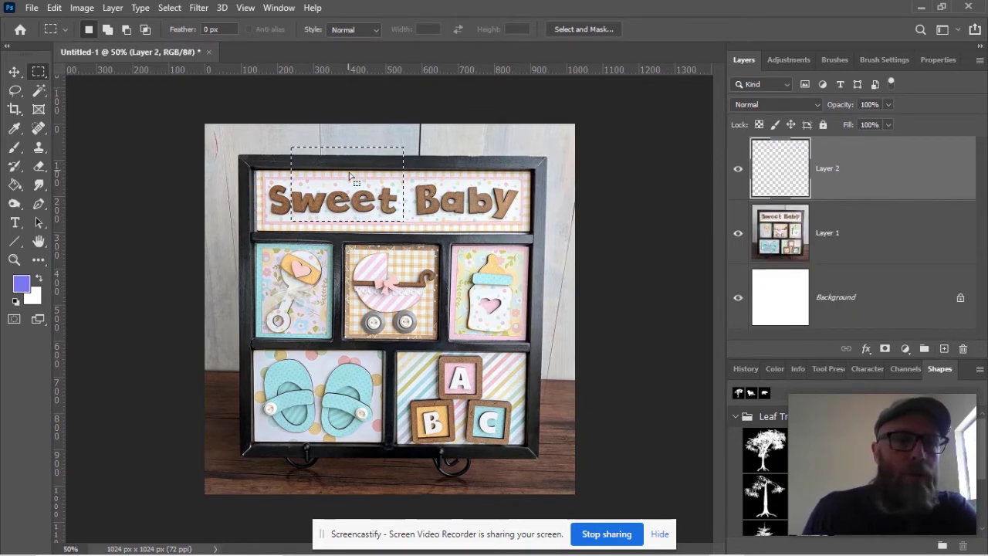
{"action": "left_click", "coordinate": [882, 244]}
{"action": "left_click", "coordinate": [887, 300]}
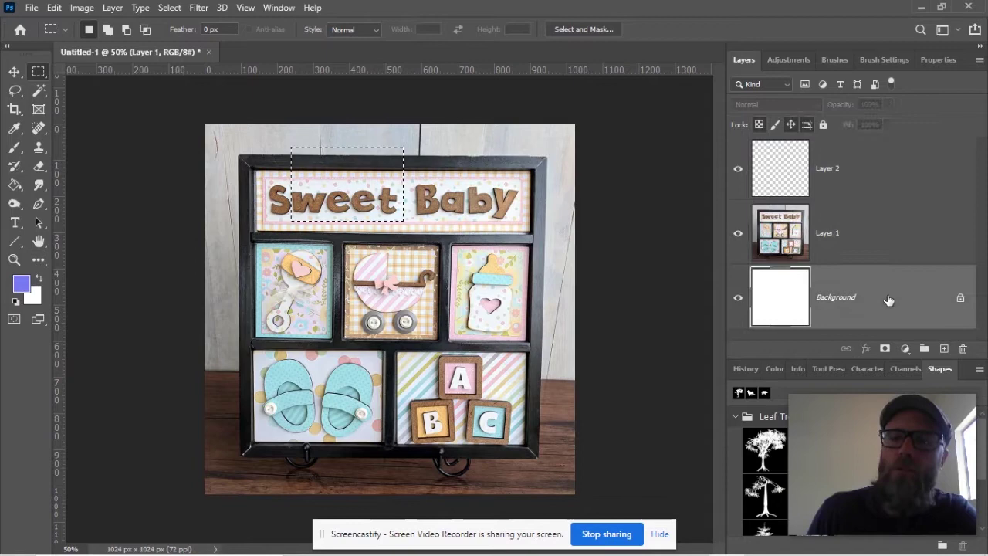
{"action": "left_click", "coordinate": [894, 233]}
{"action": "left_click", "coordinate": [896, 183]}
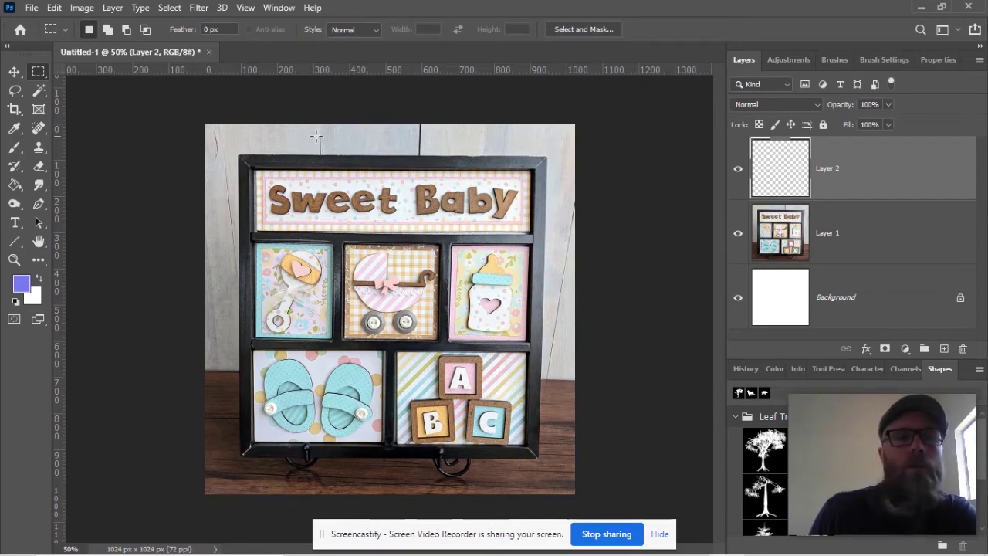
Draw a rectangular marquee over 'Swe' and the area beneath it
{"action": "left_click_drag", "start_coordinate": [288, 134], "coordinate": [404, 245]}
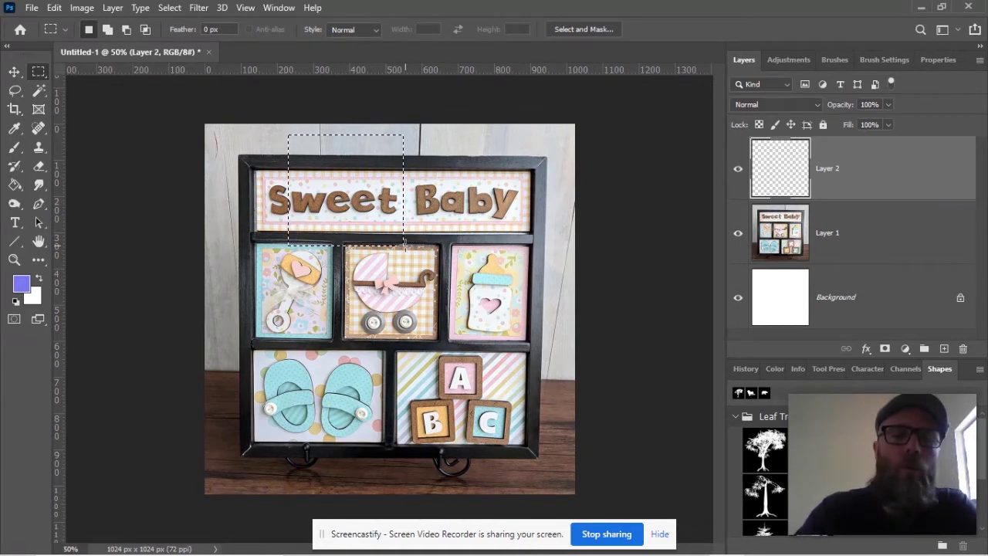
{"action": "key", "text": "ctrl+d"}
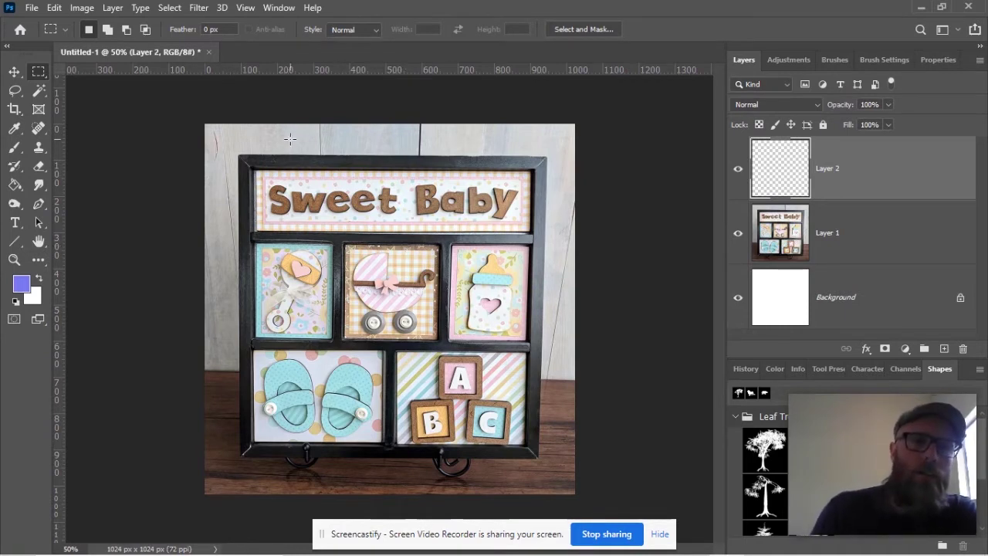
{"action": "left_click_drag", "start_coordinate": [290, 139], "coordinate": [372, 249]}
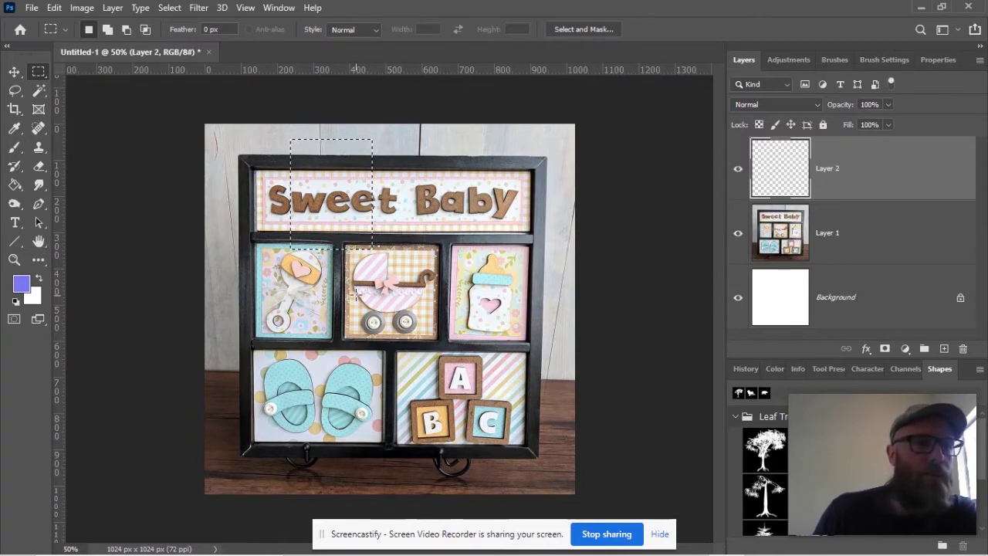
{"action": "left_click", "coordinate": [15, 148]}
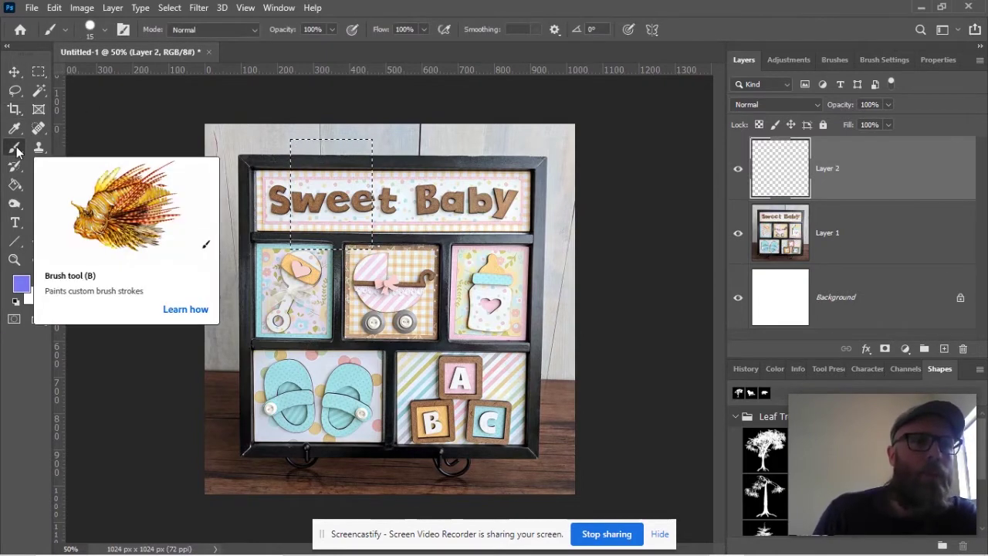
Paint two purple strokes on Layer 2, confined to the rectangle over 'Swe'
{"action": "left_click_drag", "start_coordinate": [329, 132], "coordinate": [280, 178]}
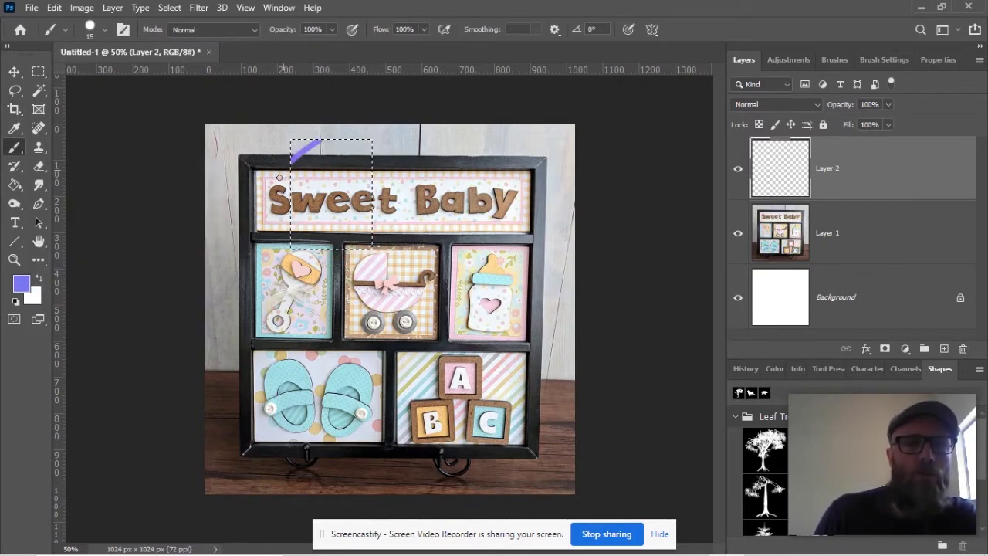
{"action": "left_click_drag", "start_coordinate": [358, 135], "coordinate": [294, 199]}
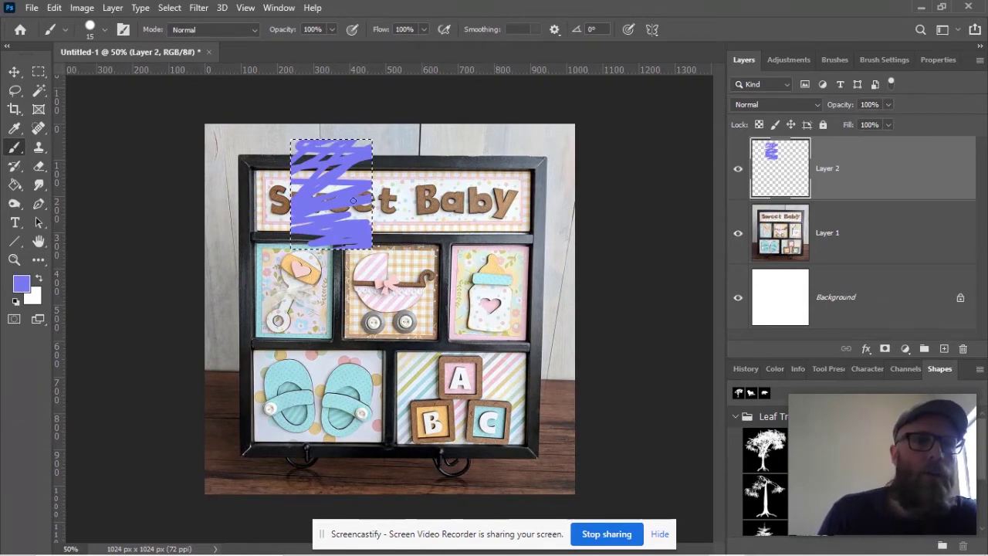
{"action": "left_click", "coordinate": [36, 73]}
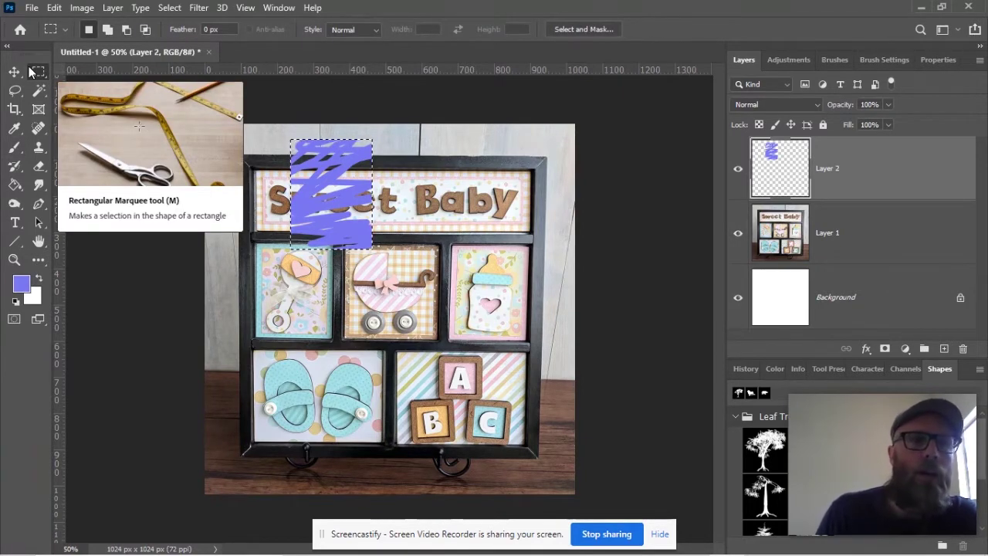
Select a tall rectangle over Baby and the bottle, then invert it with Select > Inverse for painting
{"action": "left_click_drag", "start_coordinate": [430, 146], "coordinate": [482, 278]}
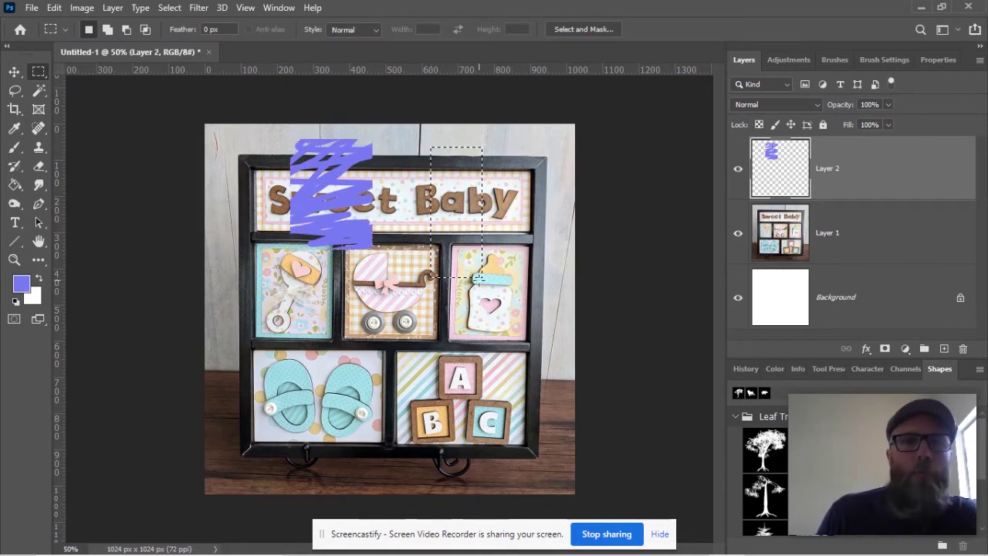
{"action": "left_click", "coordinate": [171, 7]}
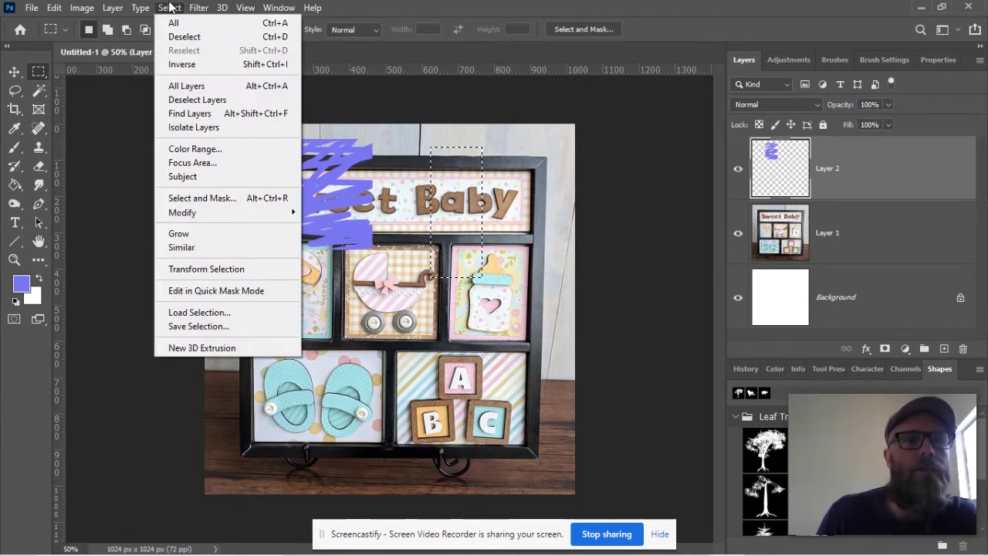
{"action": "left_click", "coordinate": [182, 65]}
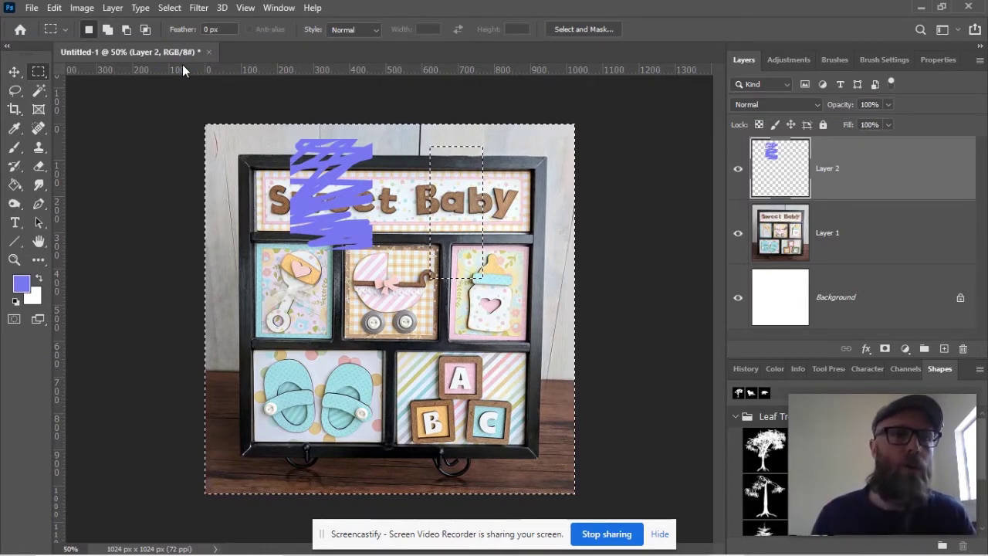
{"action": "left_click", "coordinate": [14, 147]}
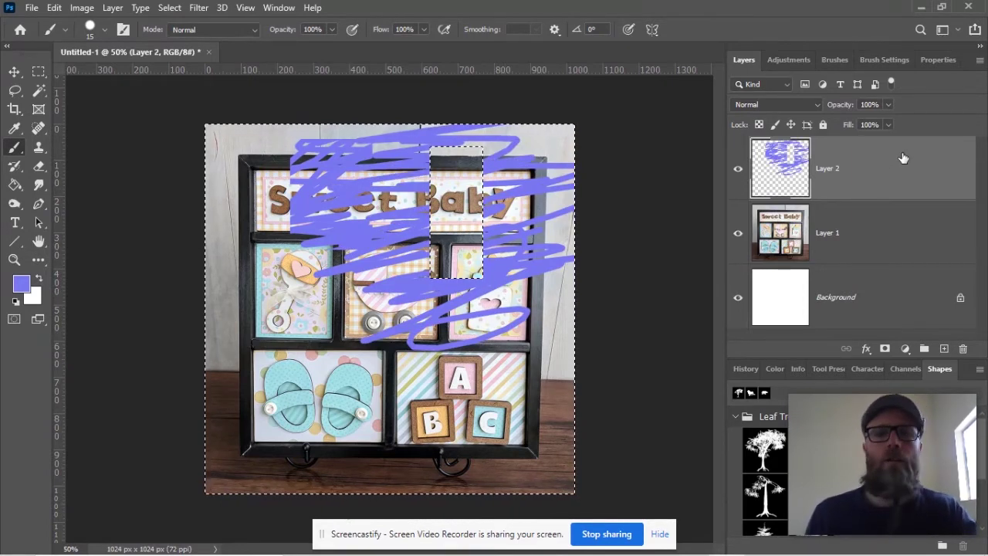
{"action": "left_click", "coordinate": [44, 74]}
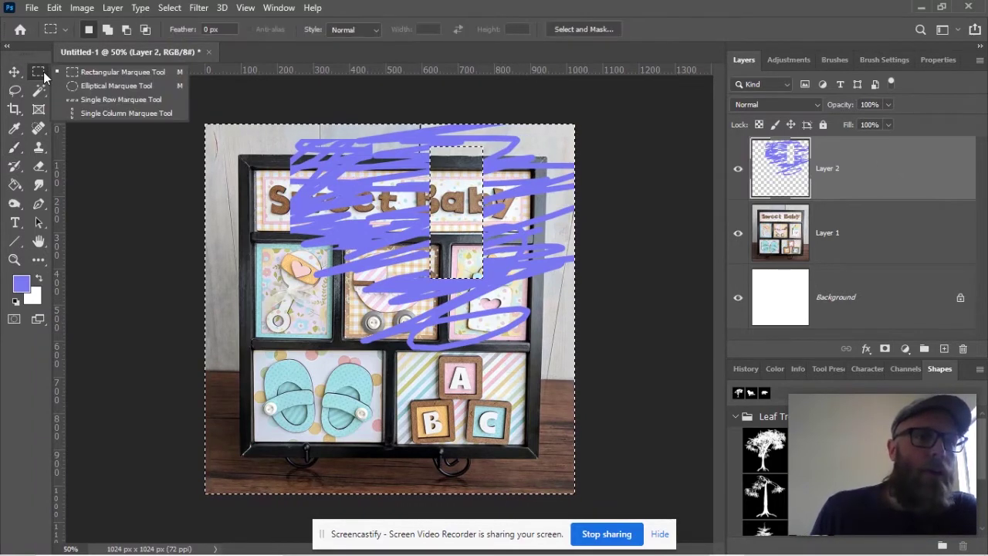
Make an elliptical selection over the left rattle and shoe compartments and scribble inside it
{"action": "left_click", "coordinate": [119, 85]}
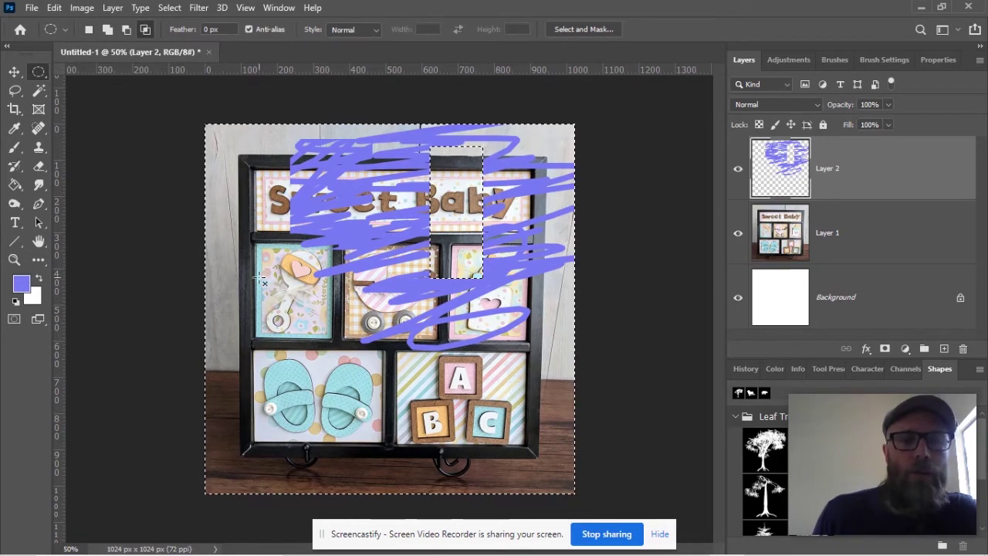
{"action": "left_click_drag", "start_coordinate": [260, 281], "coordinate": [348, 412]}
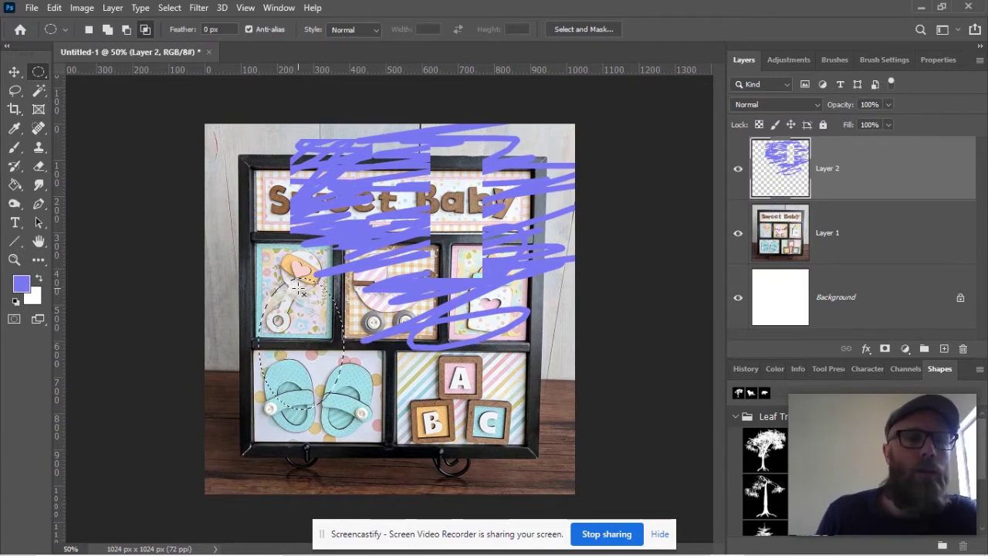
{"action": "left_click", "coordinate": [14, 146]}
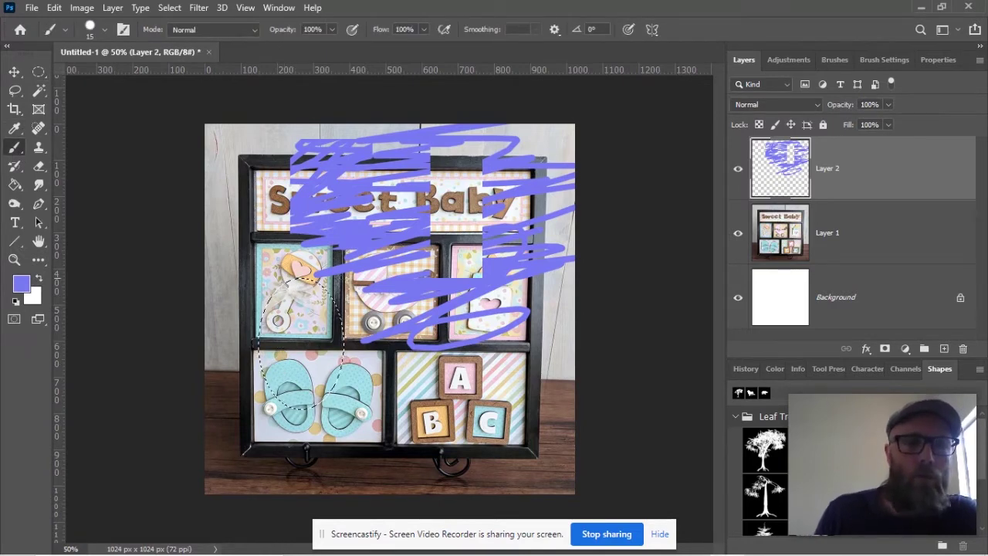
{"action": "mouse_move", "coordinate": [278, 320]}
{"action": "left_mouse_down"}
{"action": "mouse_move", "coordinate": [340, 294]}
{"action": "mouse_move", "coordinate": [266, 347]}
{"action": "mouse_move", "coordinate": [340, 390]}
{"action": "mouse_move", "coordinate": [278, 322]}
{"action": "left_mouse_up"}
{"action": "left_click", "coordinate": [38, 72]}
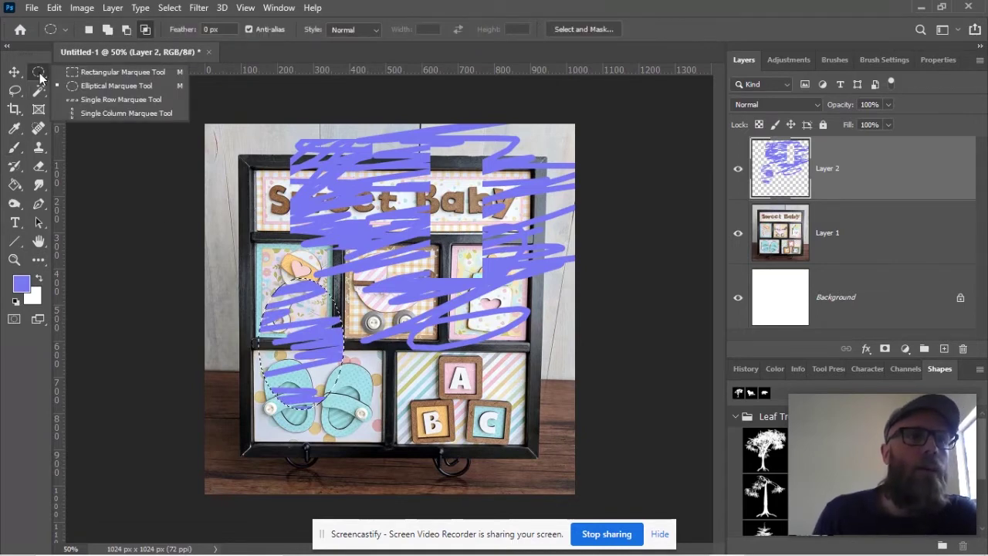
{"action": "left_click", "coordinate": [111, 100]}
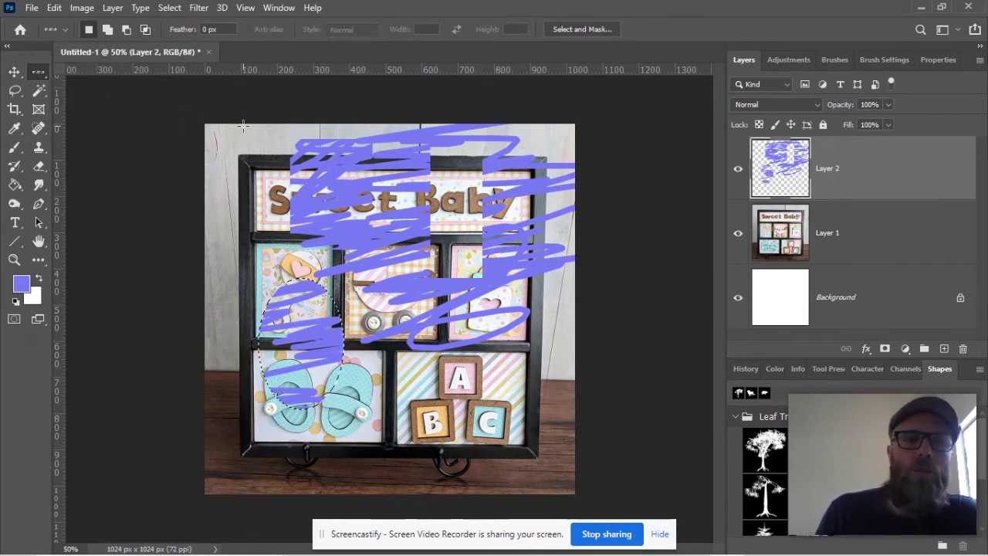
Place a single-row selection at shoe level and paint a one-pixel horizontal line along it
{"action": "left_click", "coordinate": [233, 359]}
{"action": "left_click_drag", "start_coordinate": [234, 359], "coordinate": [223, 399]}
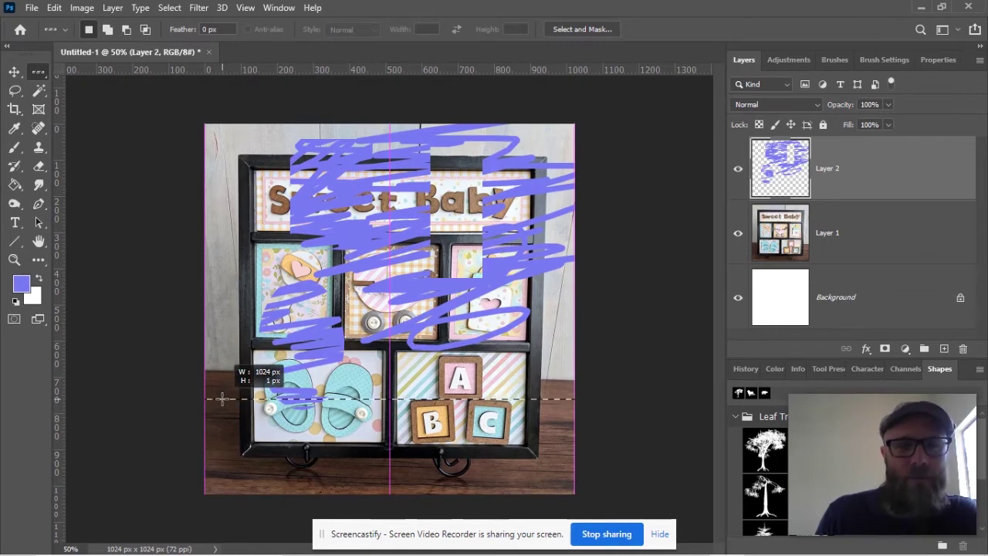
{"action": "left_click_drag", "start_coordinate": [223, 399], "coordinate": [221, 399]}
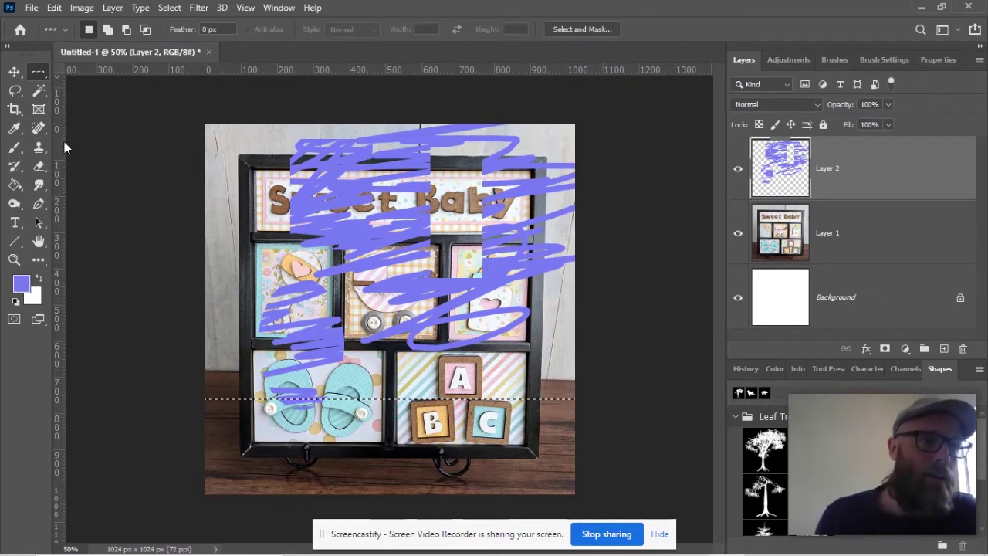
{"action": "left_click", "coordinate": [14, 147]}
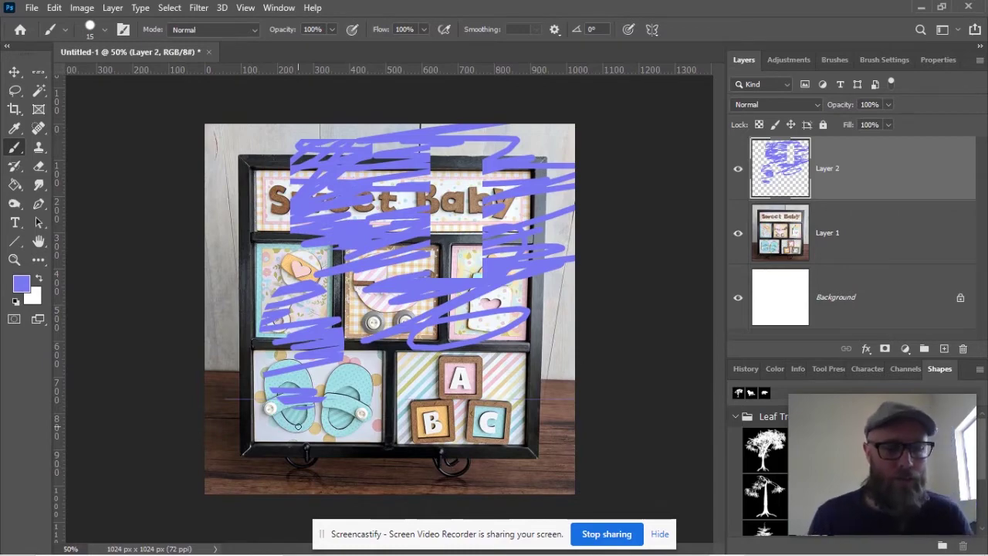
{"action": "scroll", "coordinate": [297, 425], "scroll_direction": "up", "scroll_amount": 5}
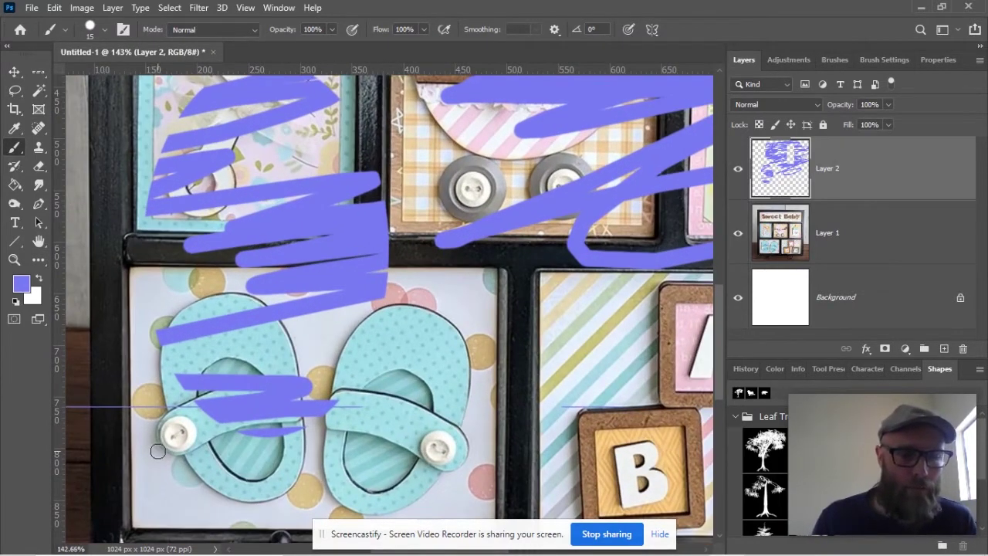
Zoom in around the shoes and choose the Single Column Marquee tool
{"action": "scroll", "coordinate": [157, 451], "scroll_direction": "left", "scroll_amount": 5}
{"action": "scroll", "coordinate": [157, 451], "scroll_direction": "down", "scroll_amount": 2}
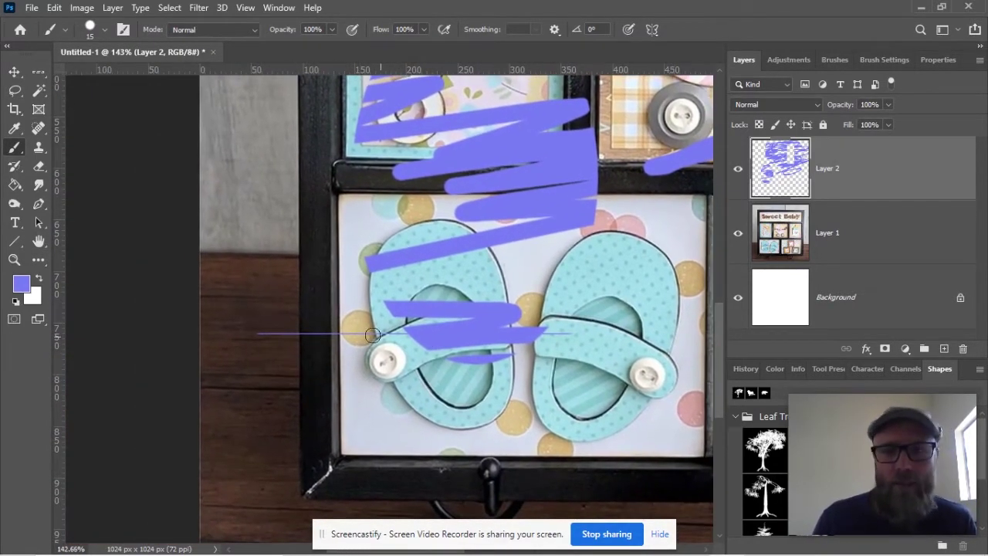
{"action": "scroll", "coordinate": [449, 323], "scroll_direction": "down", "scroll_amount": 3}
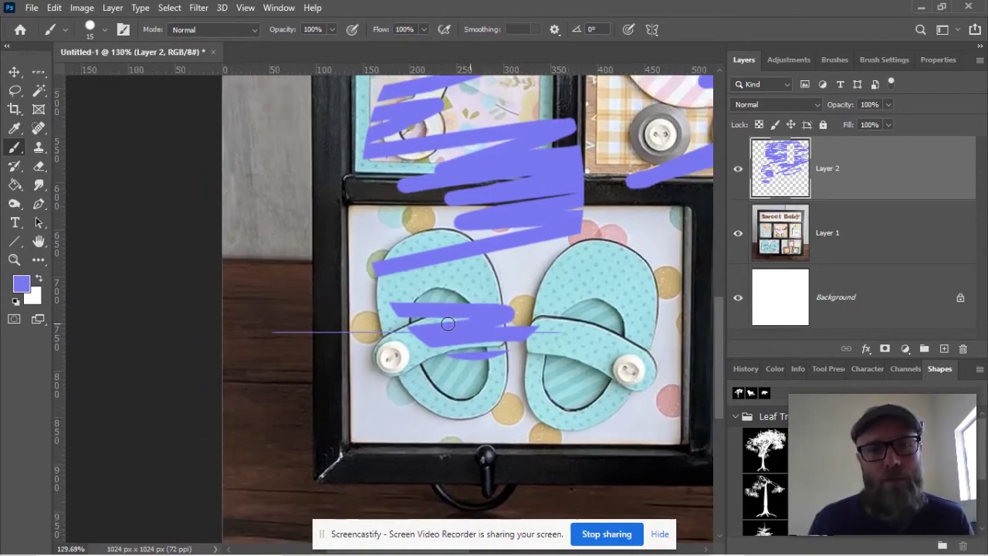
{"action": "scroll", "coordinate": [449, 322], "scroll_direction": "down", "scroll_amount": 1}
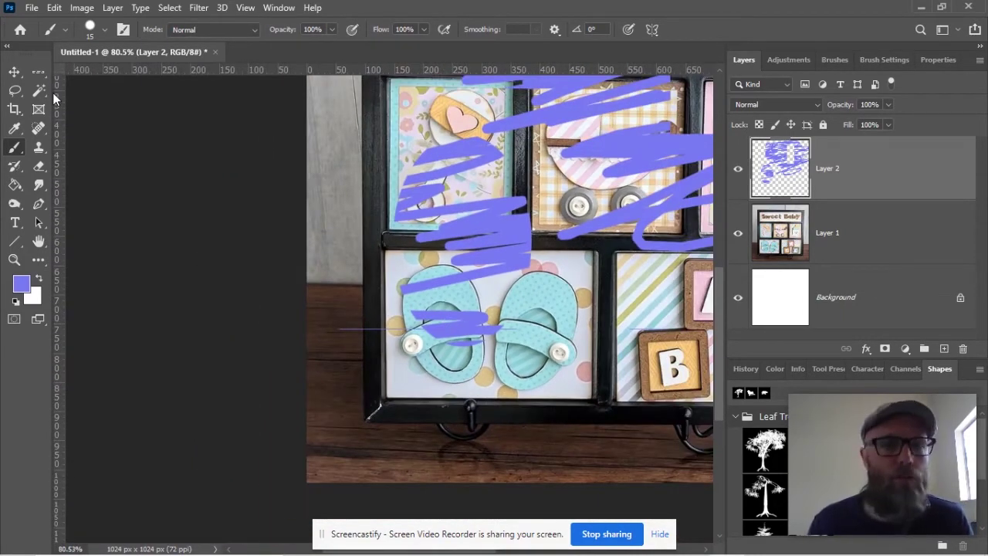
{"action": "scroll", "coordinate": [568, 351], "scroll_direction": "up", "scroll_amount": 5}
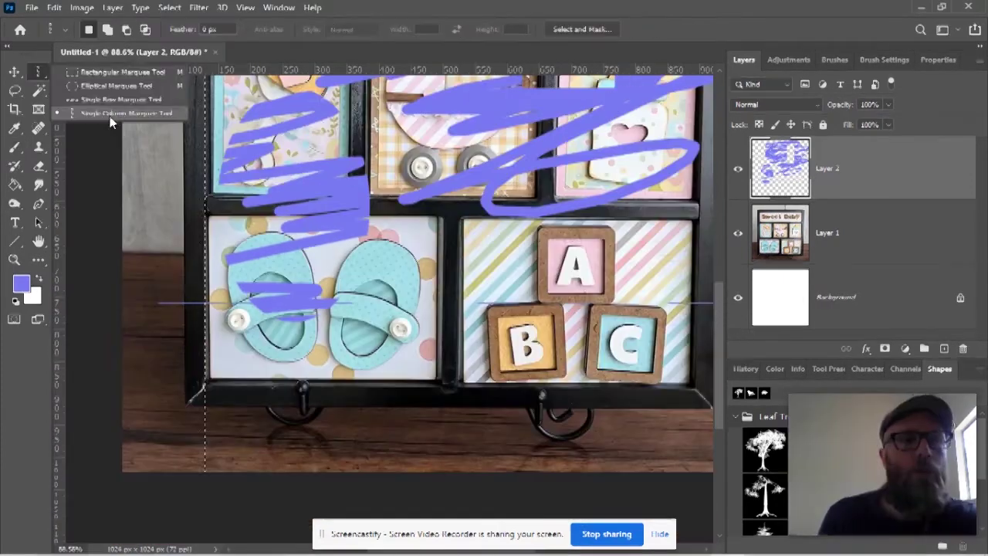
{"action": "scroll", "coordinate": [247, 300], "scroll_direction": "down", "scroll_amount": 4}
{"action": "left_click", "coordinate": [38, 71]}
{"action": "left_click", "coordinate": [108, 122]}
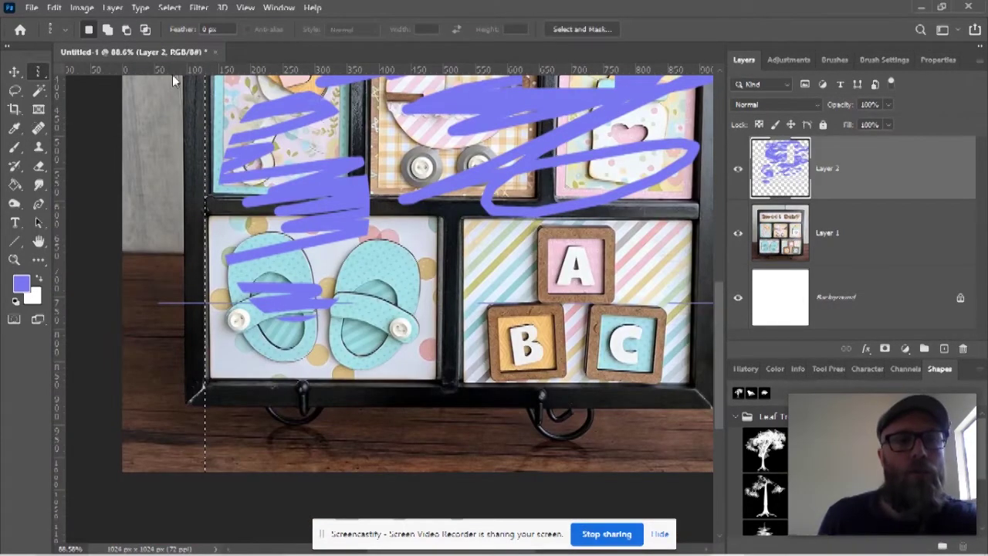
Set the column selection near the left edge and paint a one-pixel vertical line along it
{"action": "left_click_drag", "start_coordinate": [205, 303], "coordinate": [193, 342]}
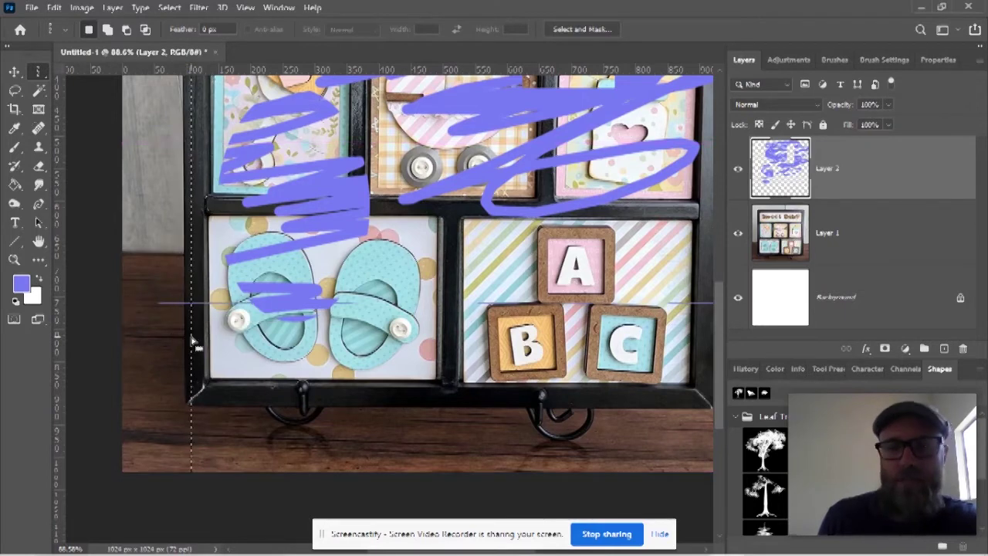
{"action": "left_click", "coordinate": [13, 146]}
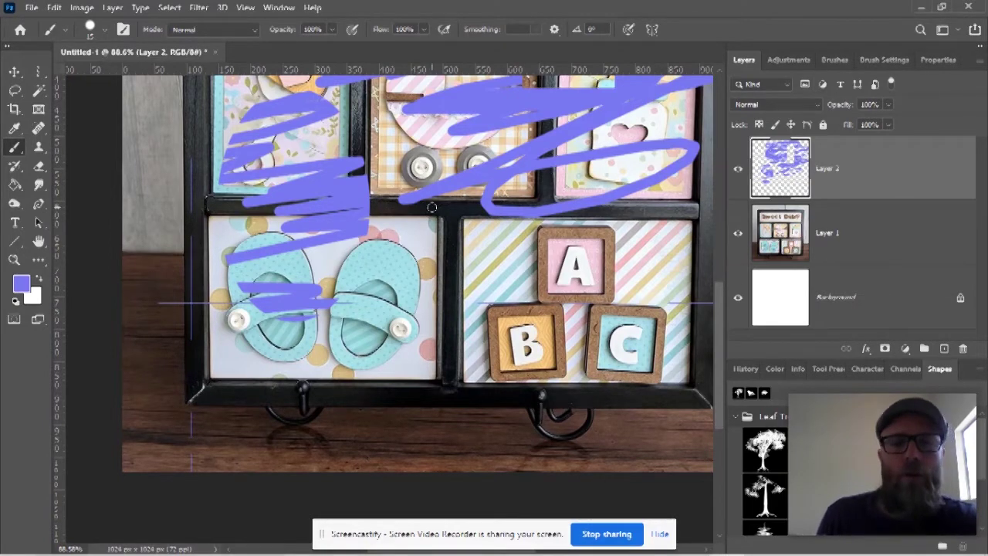
{"action": "scroll", "coordinate": [432, 208], "scroll_direction": "up", "scroll_amount": 1}
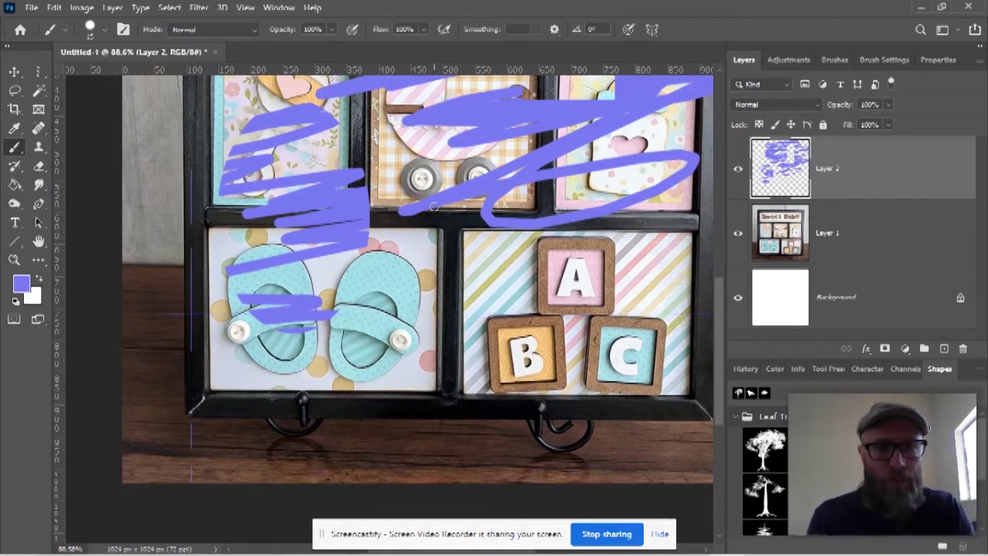
{"action": "scroll", "coordinate": [435, 207], "scroll_direction": "down", "scroll_amount": 2}
{"action": "scroll", "coordinate": [435, 207], "scroll_direction": "up", "scroll_amount": 3}
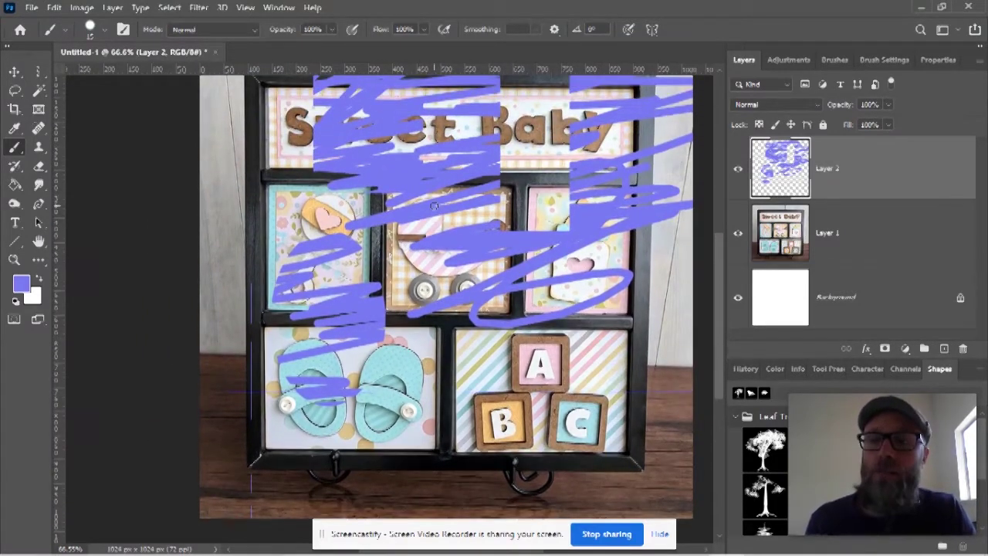
{"action": "scroll", "coordinate": [435, 205], "scroll_direction": "up", "scroll_amount": 3}
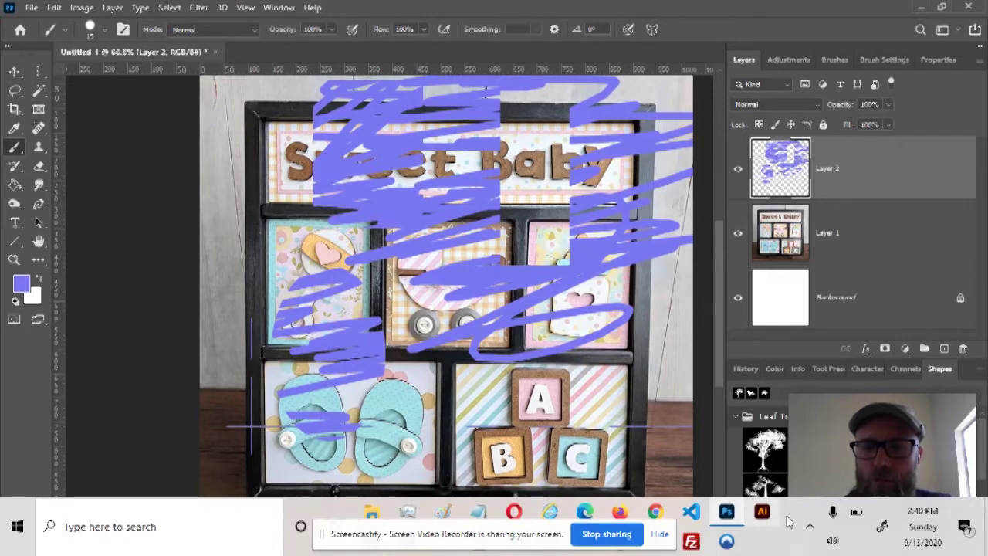
Search Google Images for 'wood texture' and copy the dark wood plank image
{"action": "mouse_move", "coordinate": [657, 513]}
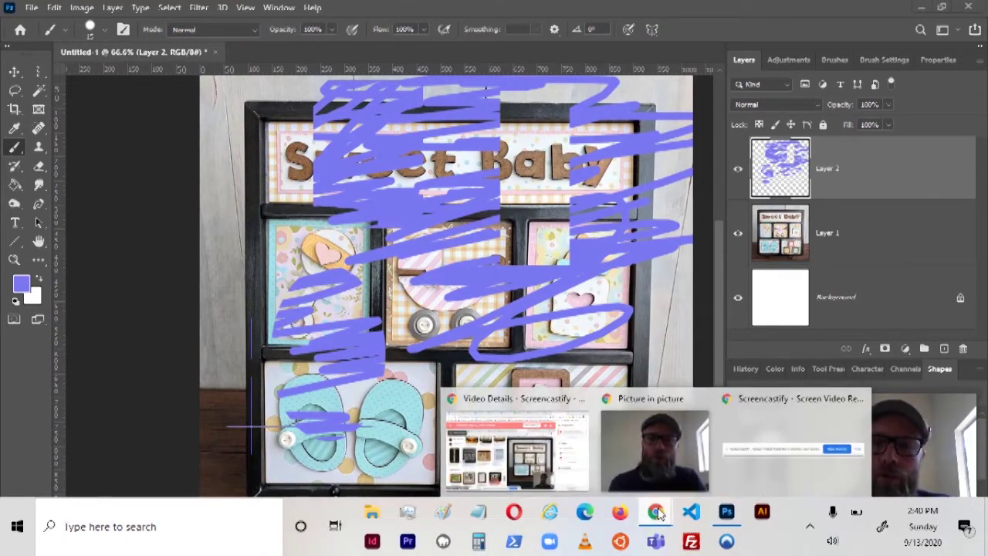
{"action": "left_click", "coordinate": [517, 442]}
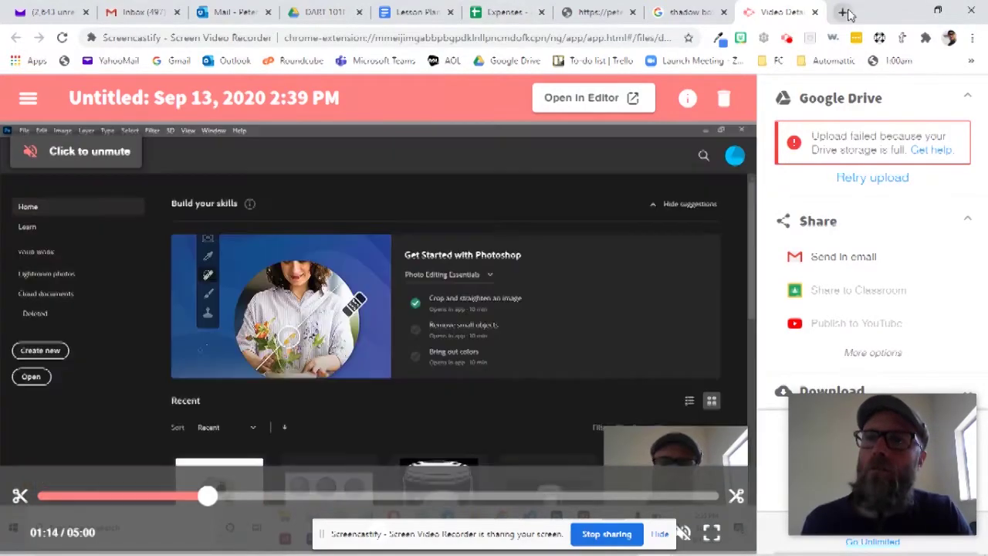
{"action": "left_click", "coordinate": [842, 12]}
{"action": "type", "text": "wood textur"}
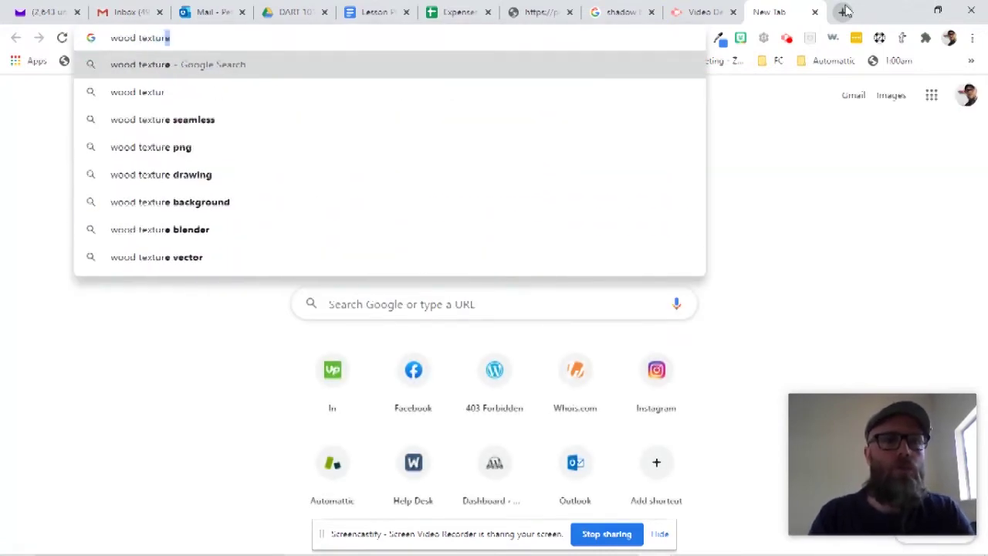
{"action": "key", "text": "Return"}
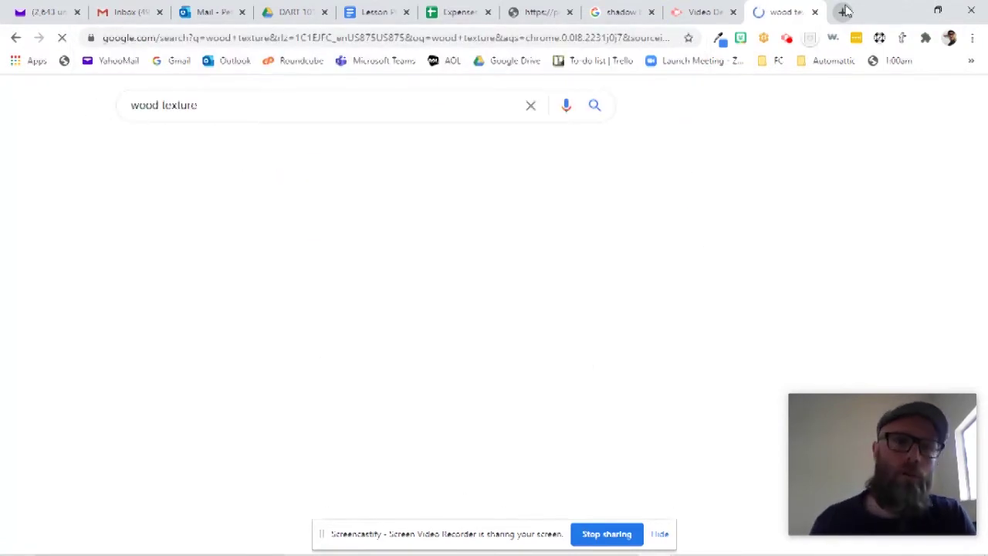
{"action": "left_click", "coordinate": [203, 157]}
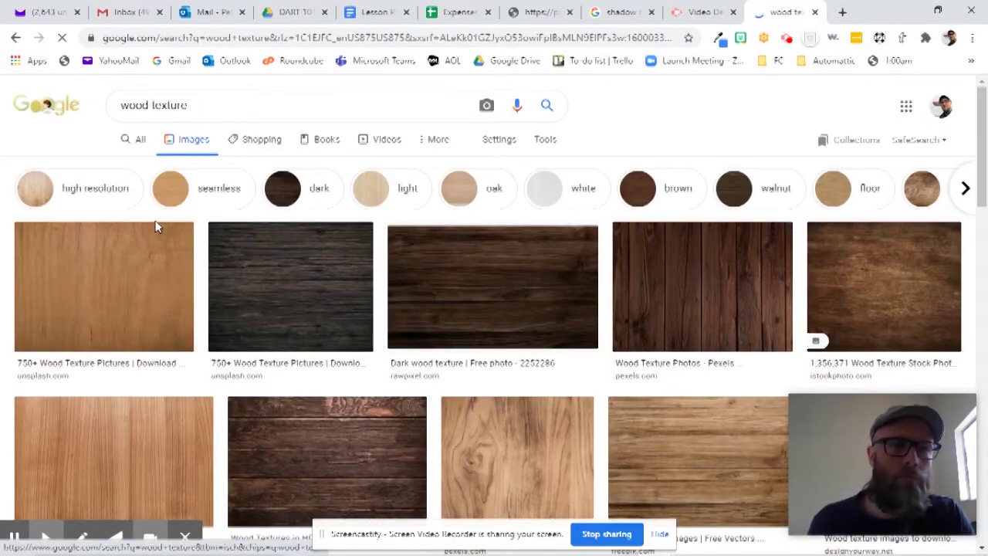
{"action": "left_click", "coordinate": [302, 298]}
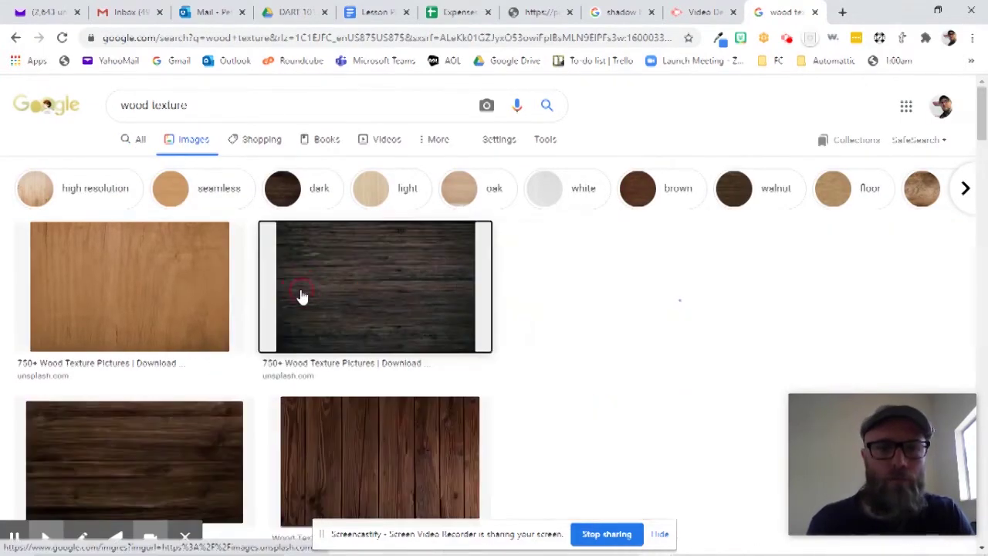
{"action": "right_click", "coordinate": [653, 202]}
{"action": "left_click", "coordinate": [738, 346]}
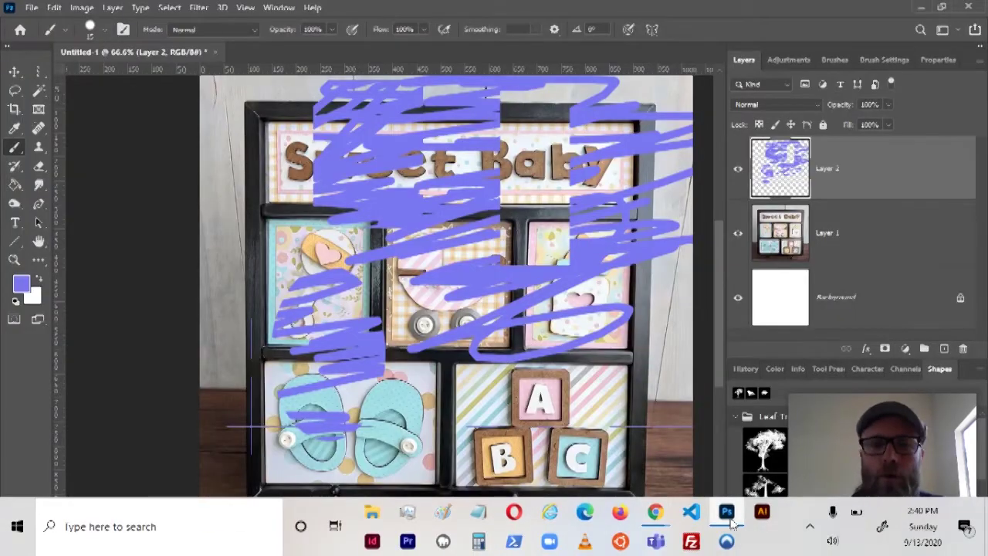
Paste the wood texture into the document as a new layer and position it over the shelf
{"action": "left_click", "coordinate": [726, 525]}
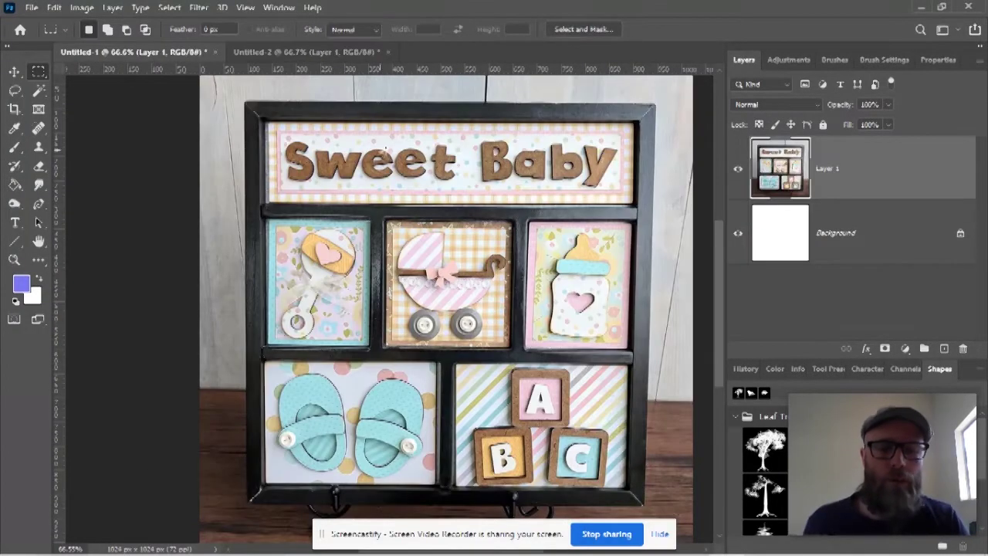
{"action": "key", "text": "ctrl+v"}
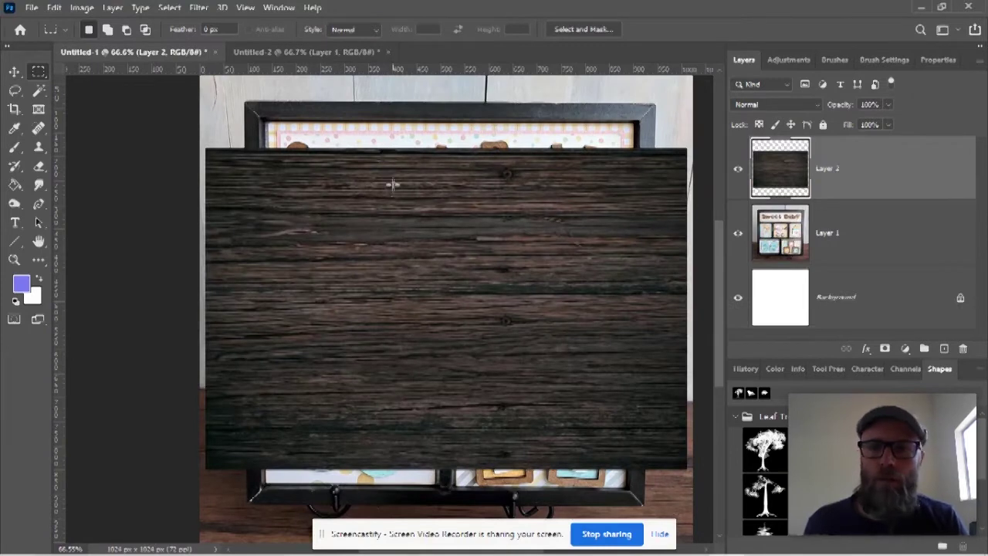
{"action": "left_click", "coordinate": [14, 74]}
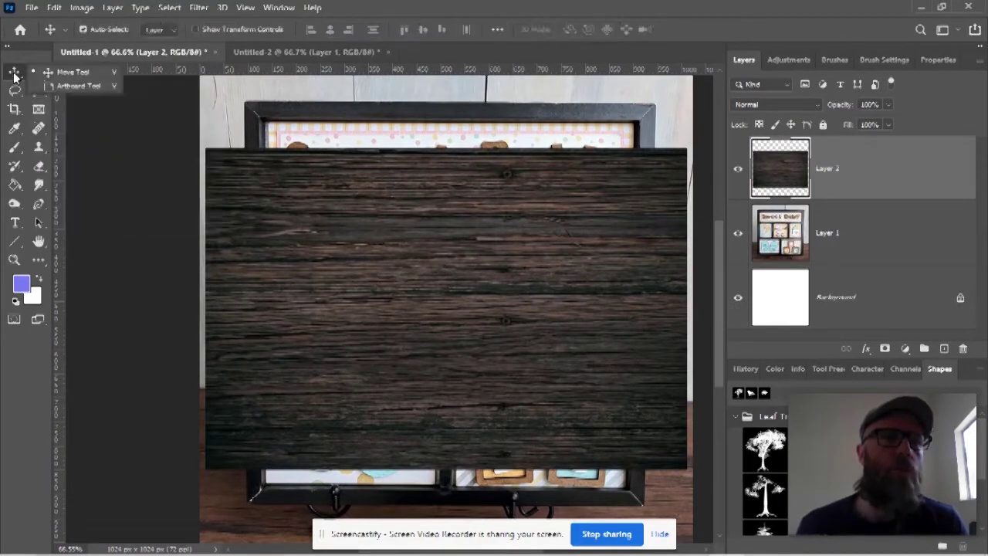
{"action": "left_click", "coordinate": [15, 73]}
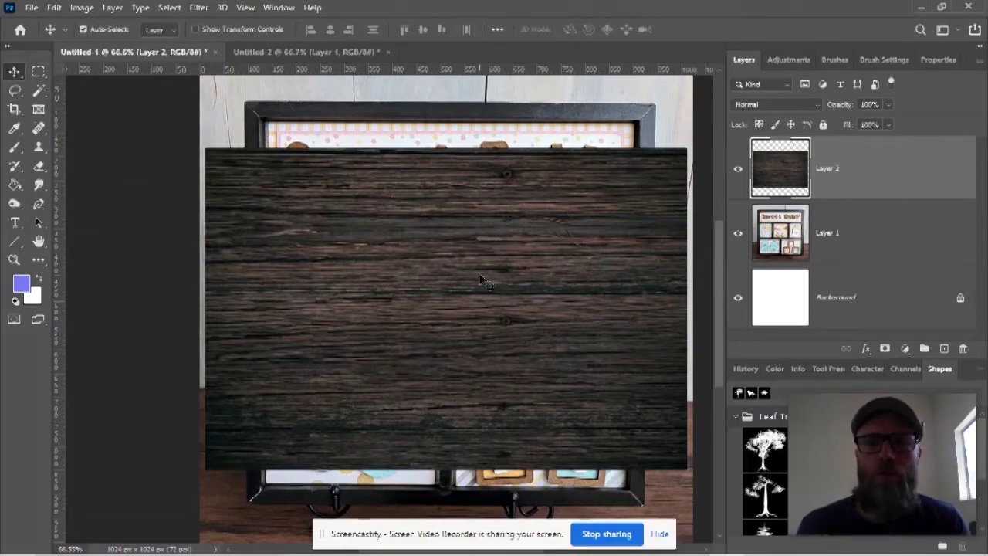
{"action": "mouse_move", "coordinate": [481, 280]}
{"action": "left_mouse_down"}
{"action": "mouse_move", "coordinate": [481, 219]}
{"action": "mouse_move", "coordinate": [484, 292]}
{"action": "left_mouse_up"}
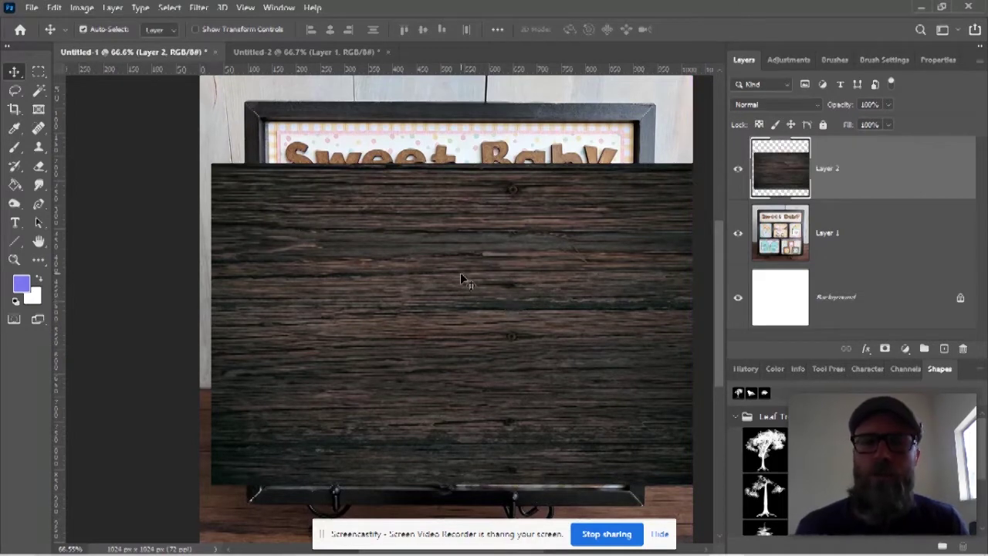
{"action": "left_click_drag", "start_coordinate": [467, 285], "coordinate": [461, 284]}
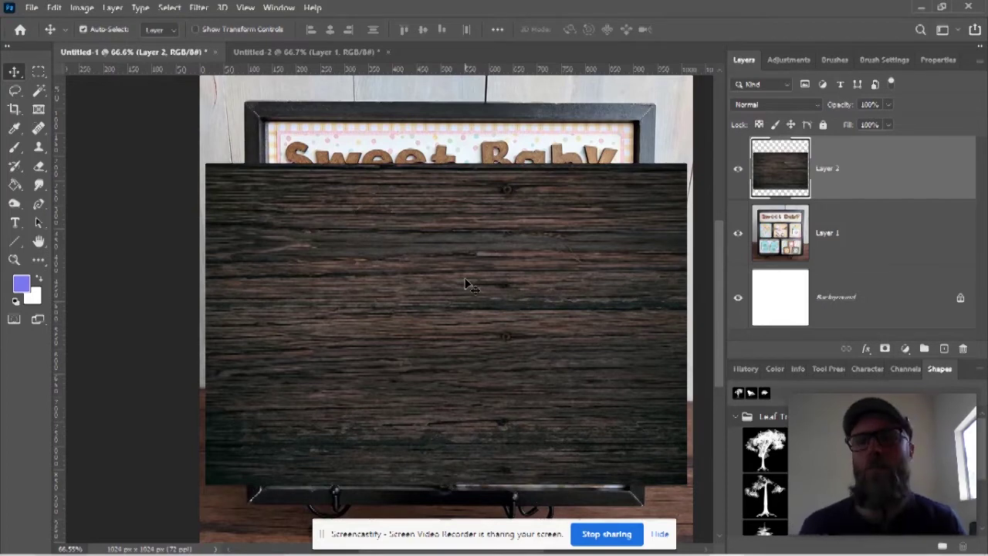
Nudge the Sweet Baby photo down and left, raise the wood panel, then hide the wood layer
{"action": "left_click", "coordinate": [922, 237]}
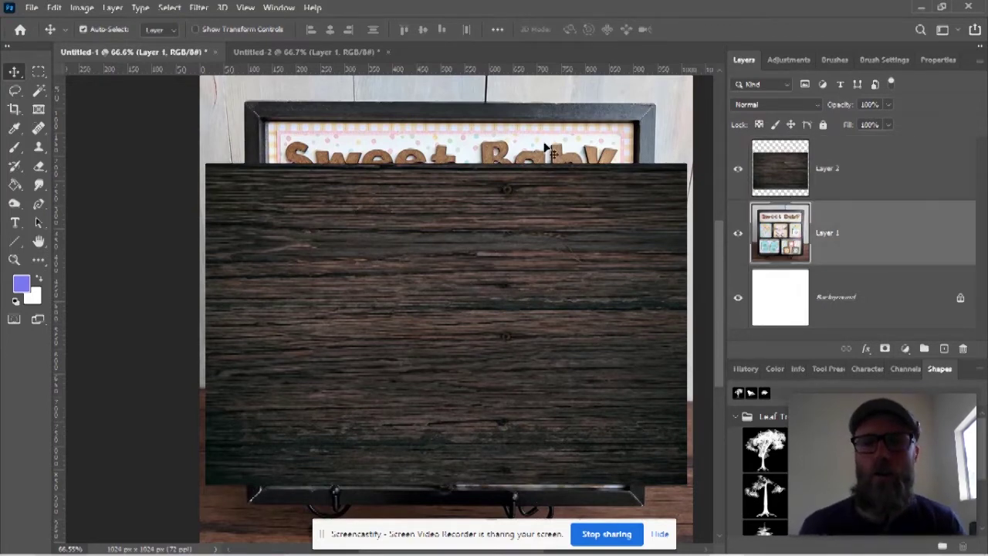
{"action": "left_click", "coordinate": [738, 175]}
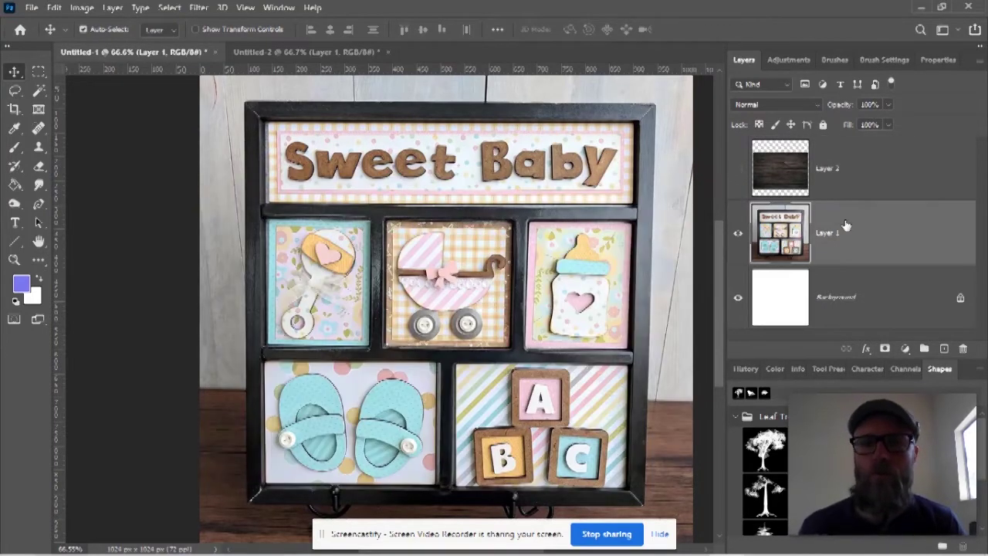
{"action": "left_click_drag", "start_coordinate": [467, 227], "coordinate": [444, 214]}
{"action": "left_click", "coordinate": [892, 182]}
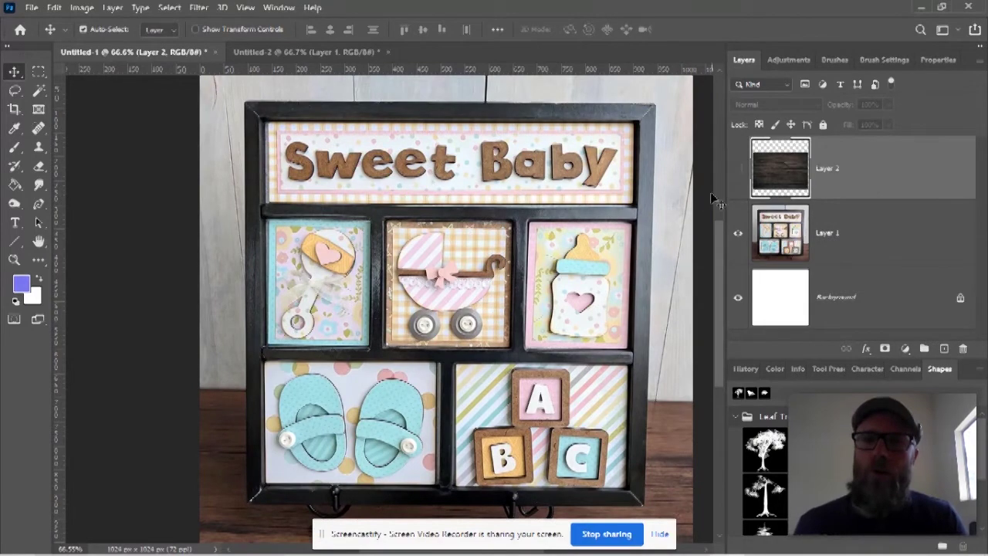
{"action": "left_click", "coordinate": [738, 170]}
{"action": "left_click_drag", "start_coordinate": [511, 284], "coordinate": [503, 225]}
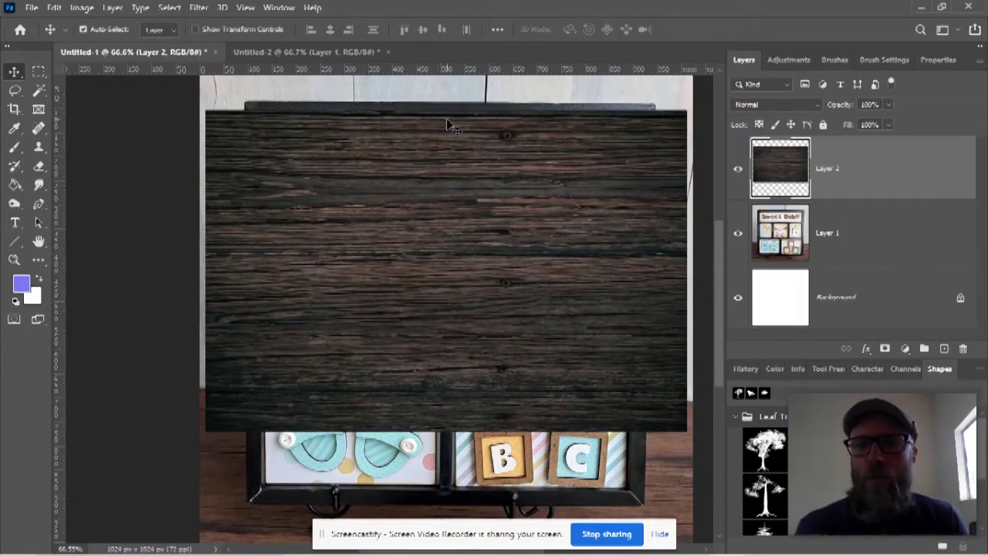
{"action": "left_click", "coordinate": [738, 171]}
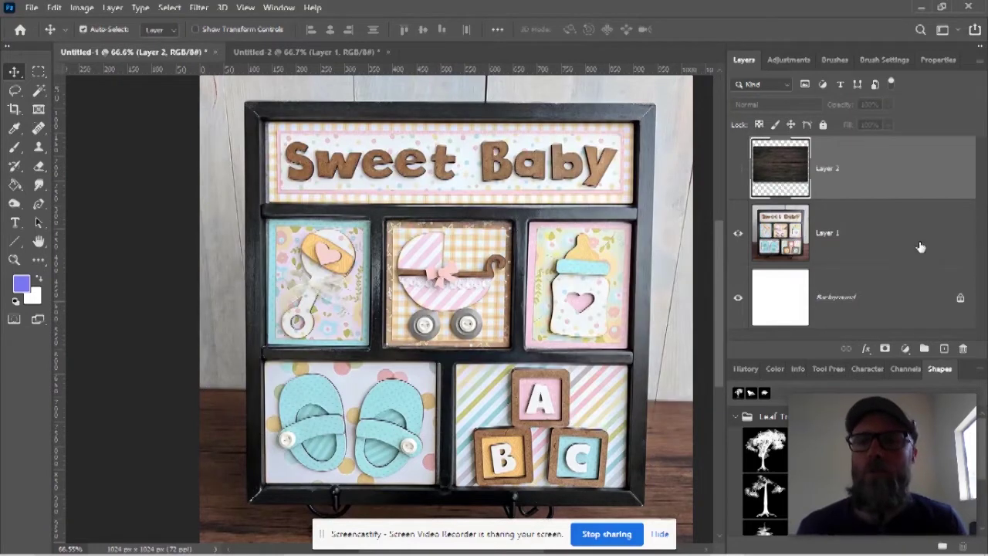
Draw a rectangular marquee around the Sweet Baby sign panel on the photo layer
{"action": "left_click", "coordinate": [915, 252]}
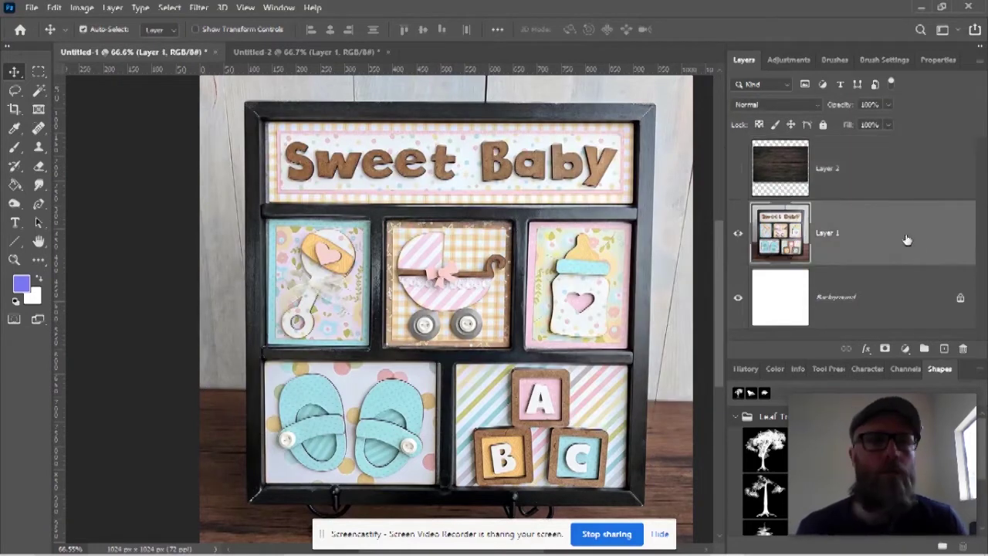
{"action": "left_click", "coordinate": [38, 72]}
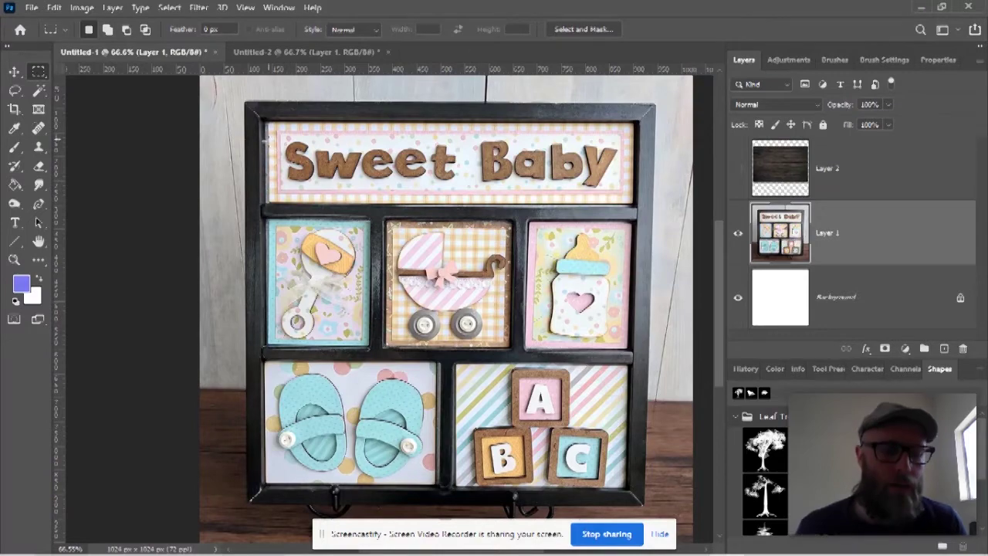
{"action": "scroll", "coordinate": [264, 145], "scroll_direction": "up", "scroll_amount": 3}
{"action": "left_click_drag", "start_coordinate": [517, 205], "coordinate": [373, 222]}
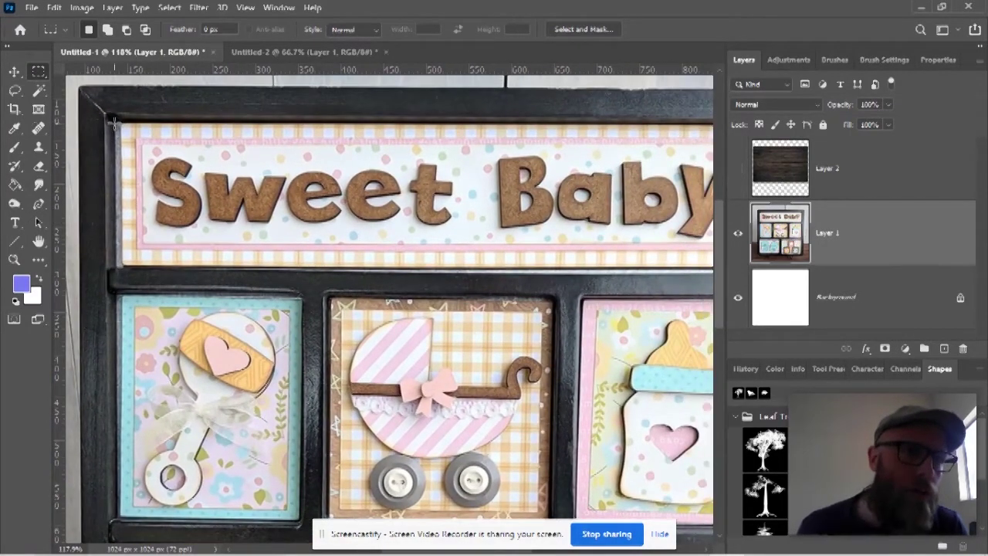
{"action": "left_click_drag", "start_coordinate": [114, 124], "coordinate": [650, 268]}
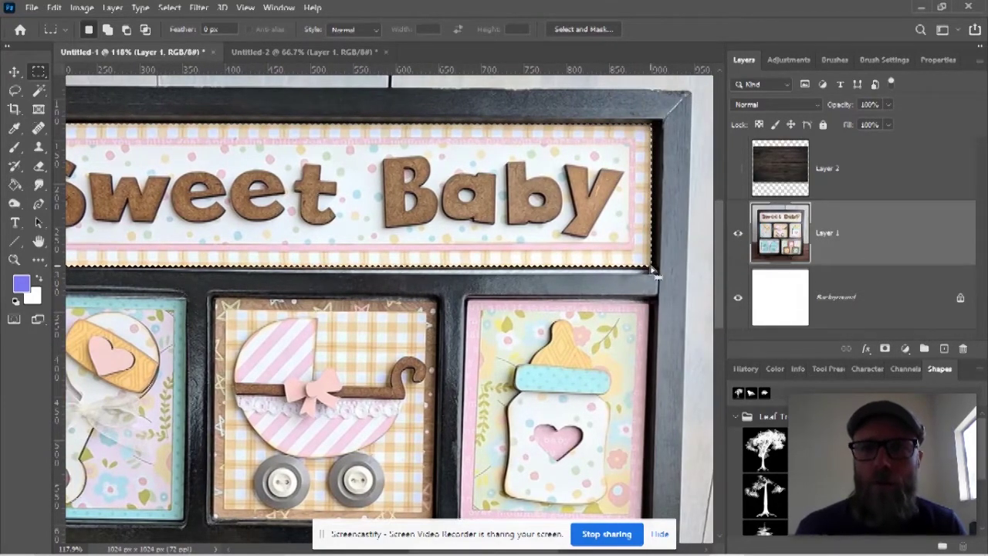
Show Layer 2 and delete its wood texture outside the panel using Select > Inverse, then deselect
{"action": "left_click", "coordinate": [738, 168]}
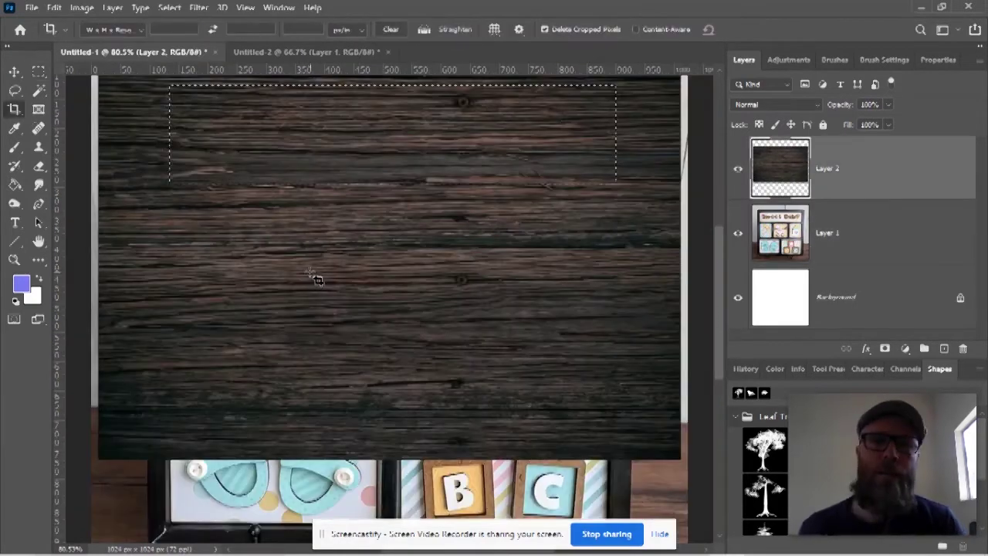
{"action": "scroll", "coordinate": [315, 278], "scroll_direction": "up", "scroll_amount": 1}
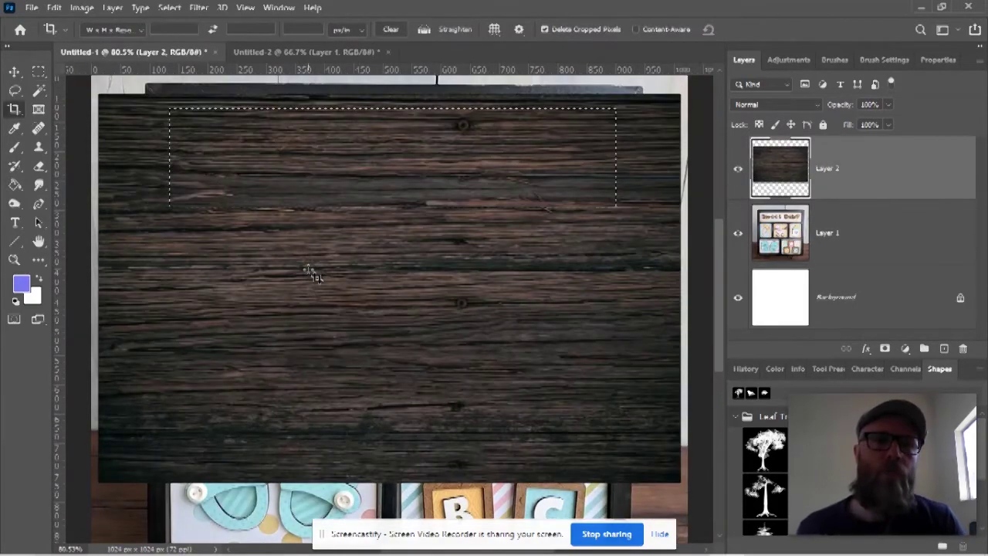
{"action": "left_click", "coordinate": [172, 7]}
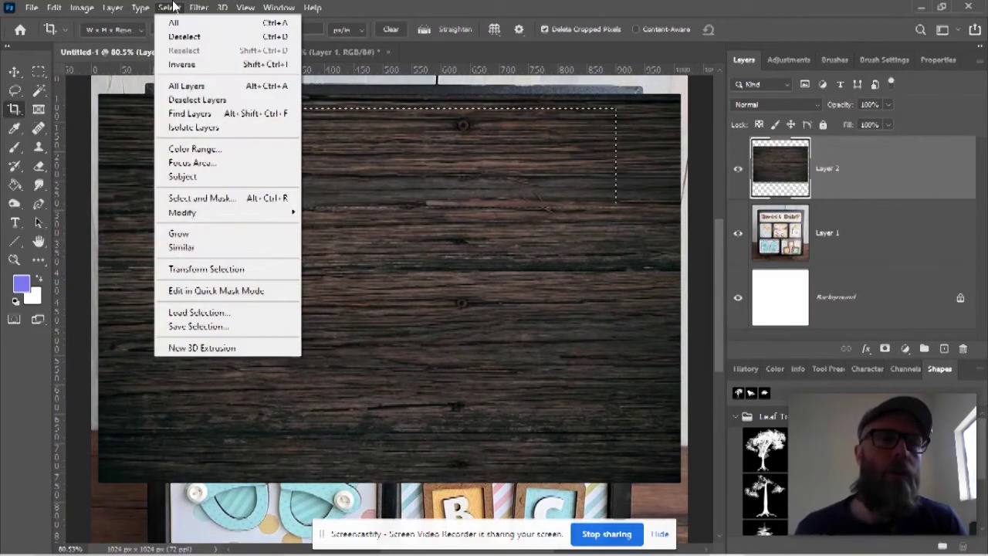
{"action": "left_click", "coordinate": [184, 65]}
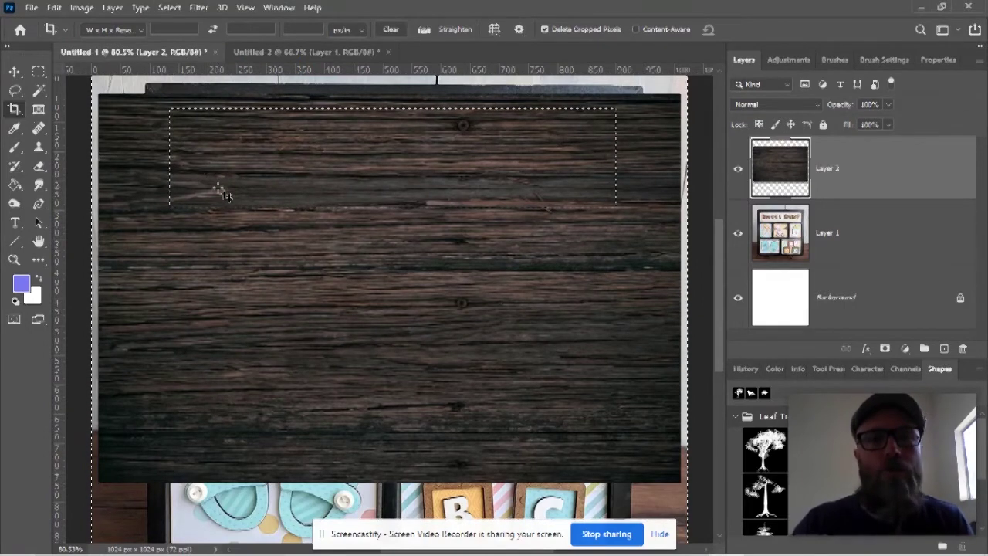
{"action": "key", "text": "Delete"}
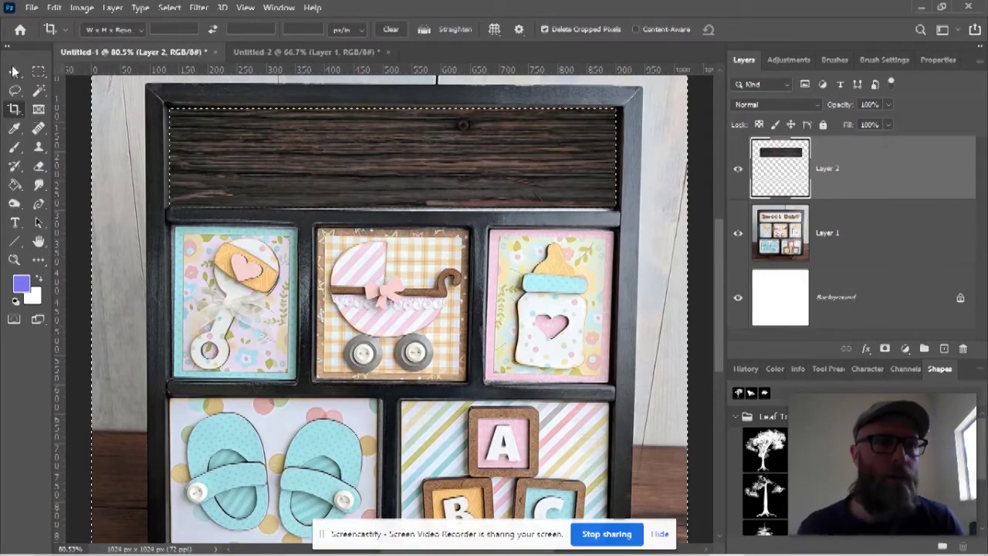
{"action": "key", "text": "v"}
{"action": "key", "text": "m"}
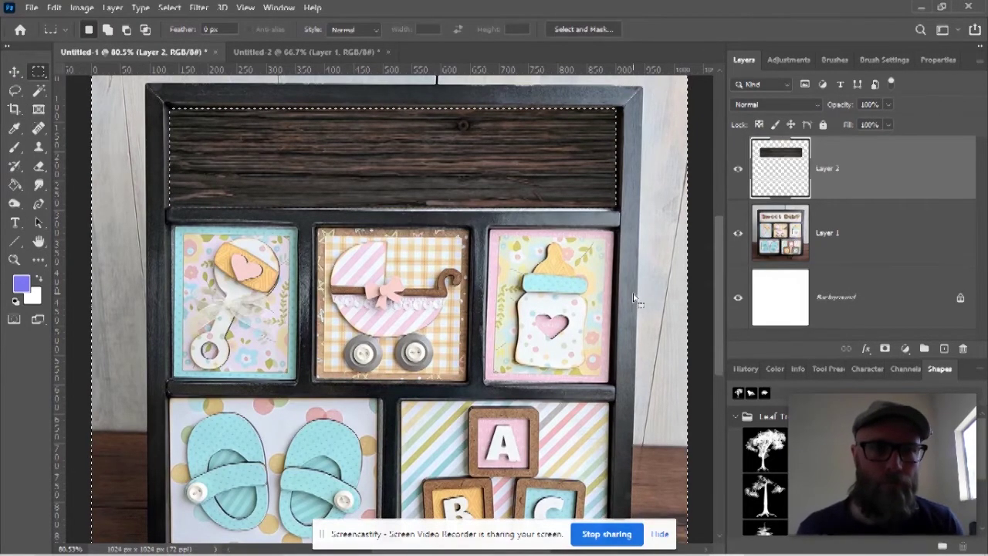
{"action": "scroll", "coordinate": [638, 289], "scroll_direction": "down", "scroll_amount": 2}
{"action": "scroll", "coordinate": [633, 292], "scroll_direction": "up", "scroll_amount": 1}
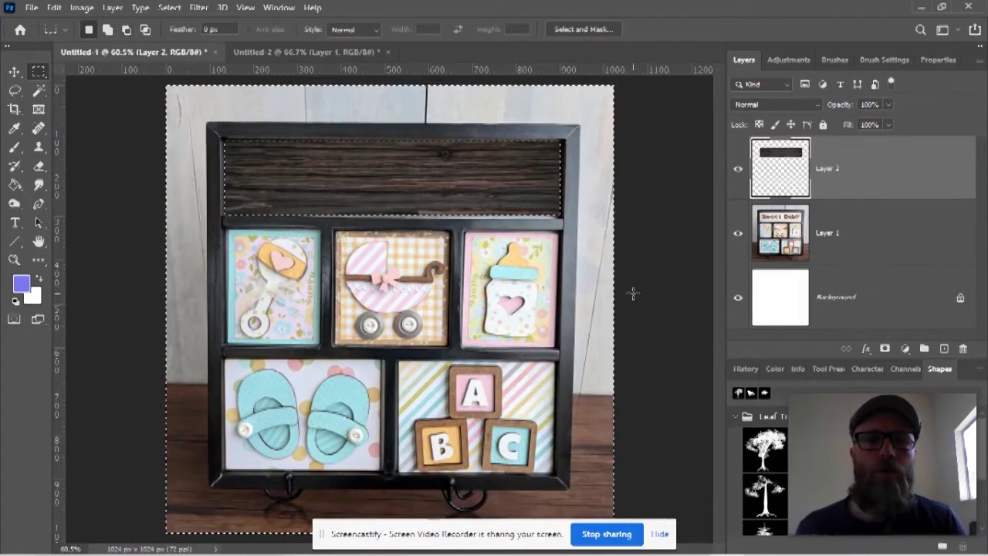
{"action": "key", "text": "ctrl+d"}
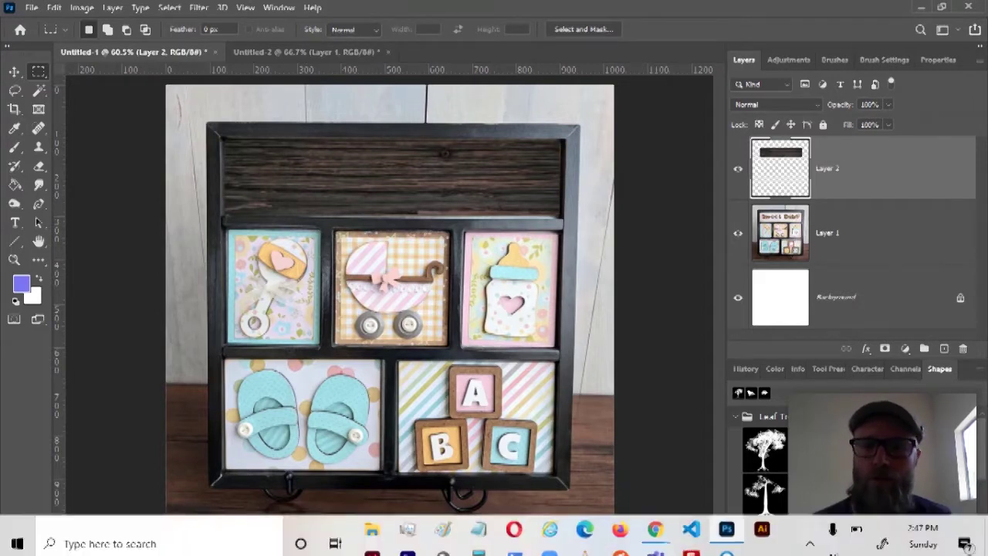
Search Google Images for 'water texture' from the wood texture results tab
{"action": "mouse_move", "coordinate": [653, 516]}
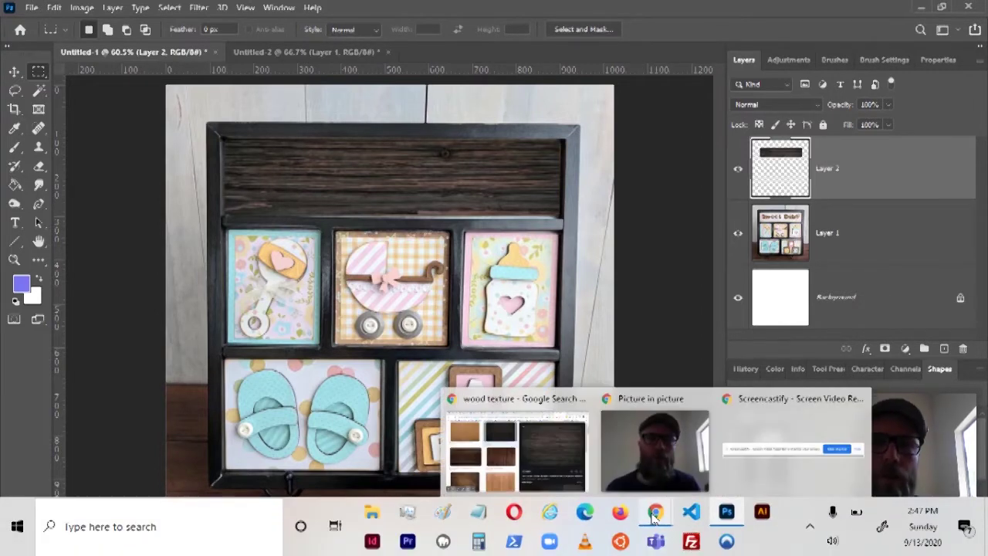
{"action": "left_click", "coordinate": [559, 460]}
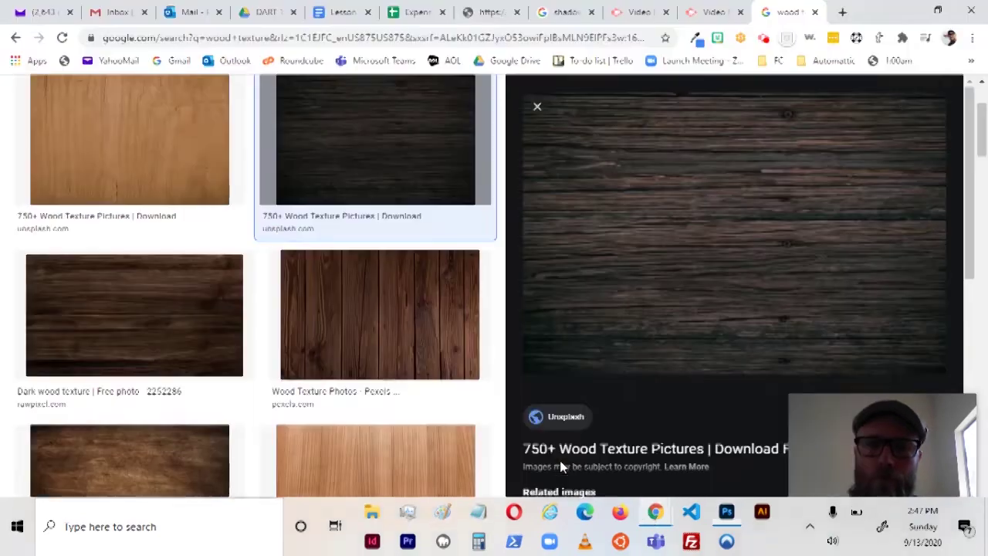
{"action": "left_click", "coordinate": [707, 12]}
{"action": "left_click", "coordinate": [760, 12]}
{"action": "left_click", "coordinate": [369, 37]}
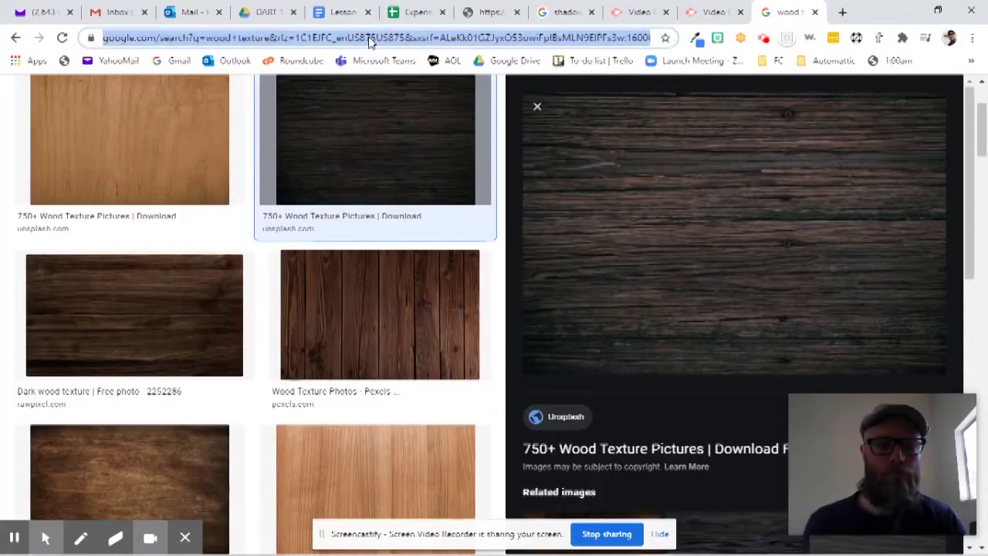
{"action": "type", "text": "water texture"}
{"action": "key", "text": "Return"}
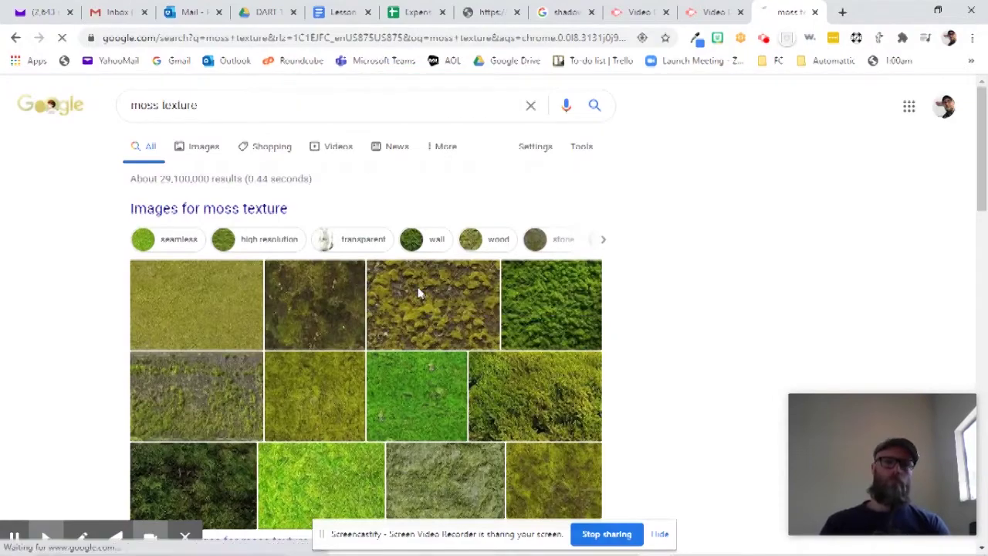
Preview the moss texture, add an empty layer, and copy the lava texture image
{"action": "left_click", "coordinate": [417, 293]}
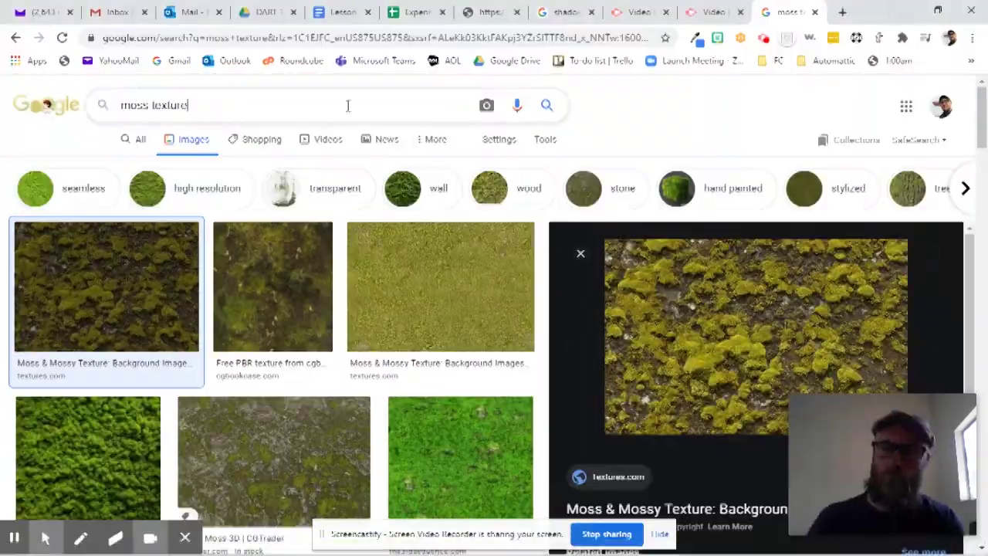
{"action": "left_click", "coordinate": [946, 351]}
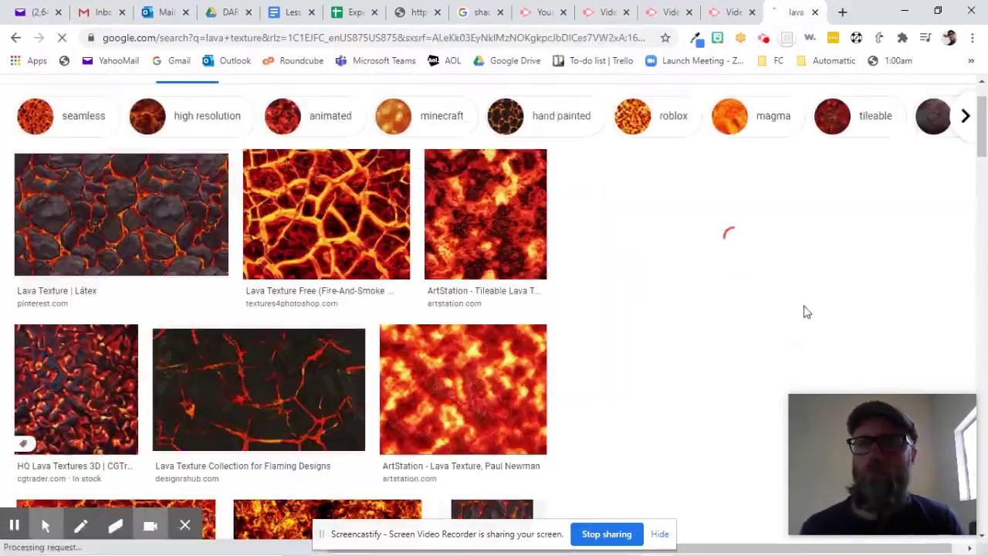
{"action": "right_click", "coordinate": [803, 207]}
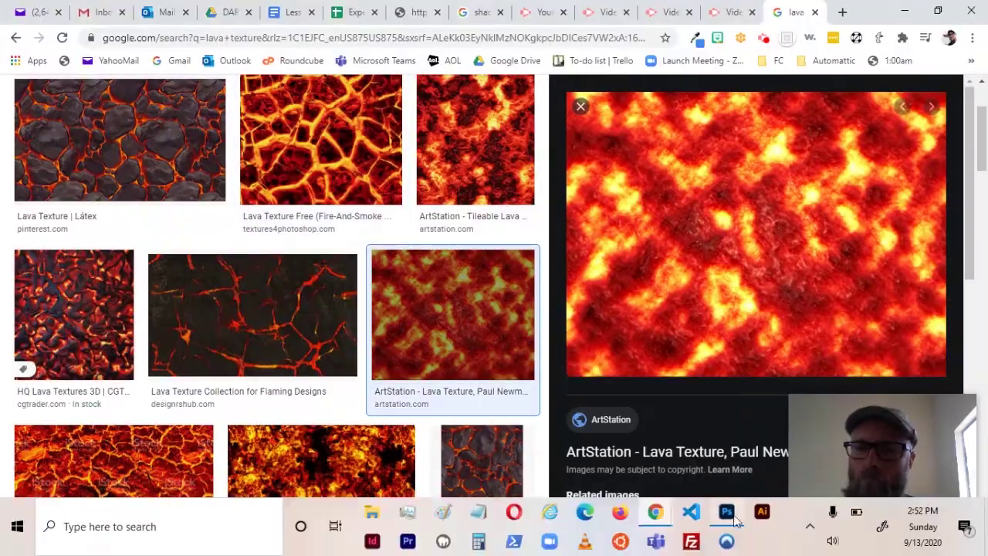
{"action": "left_click", "coordinate": [727, 512]}
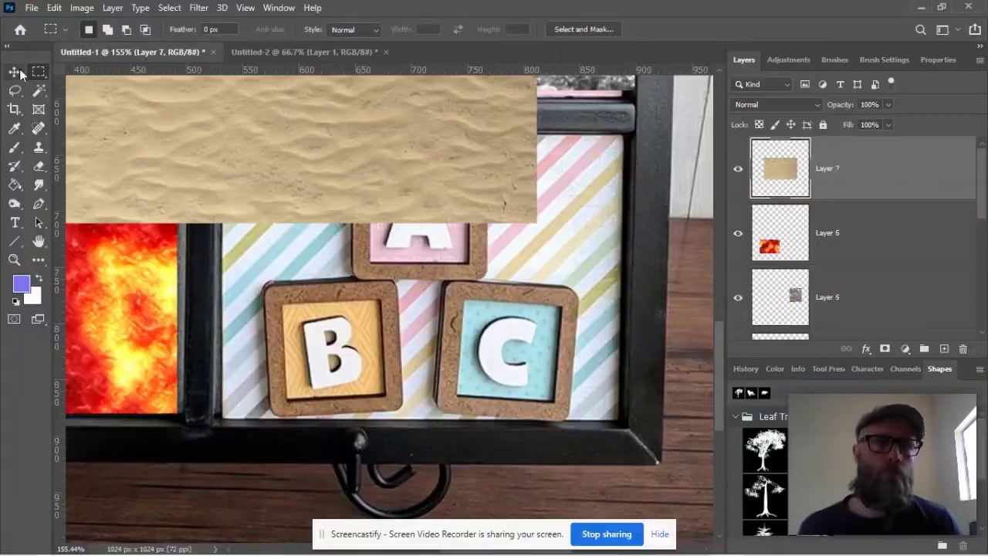
Fit the sand texture to the lower-right cell, deselect, and inspect the stone and sand tile edges
{"action": "key", "text": "ctrl+0"}
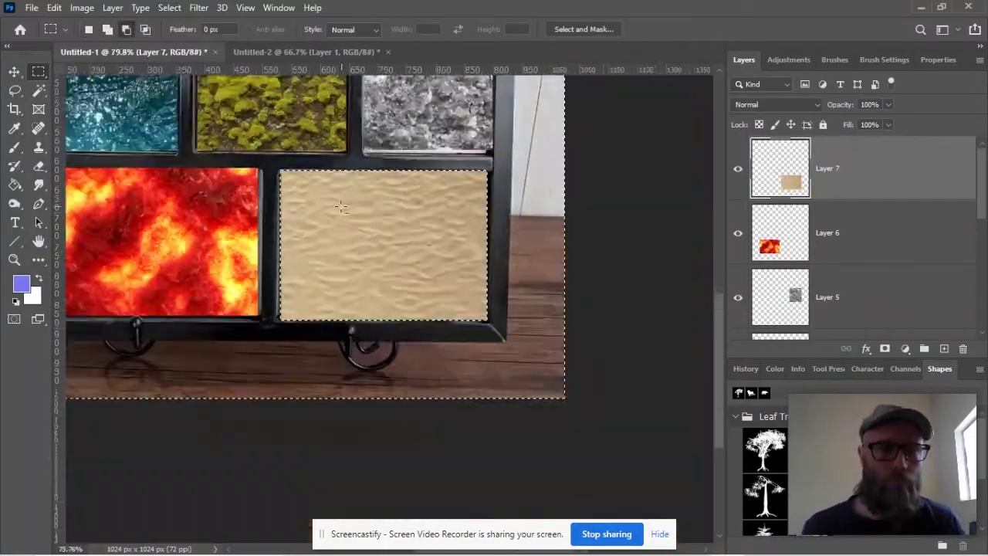
{"action": "left_click_drag", "start_coordinate": [428, 194], "coordinate": [424, 265]}
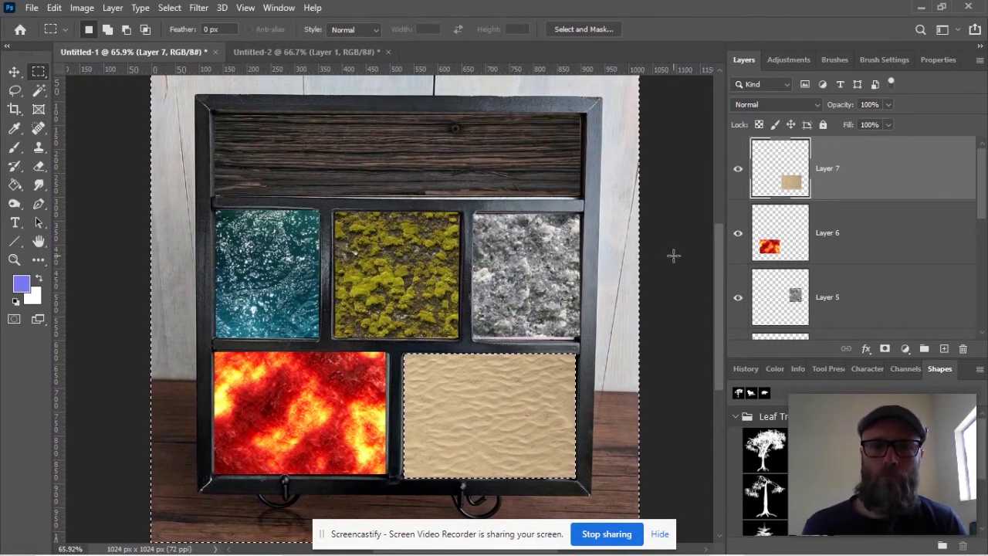
{"action": "left_click", "coordinate": [666, 258]}
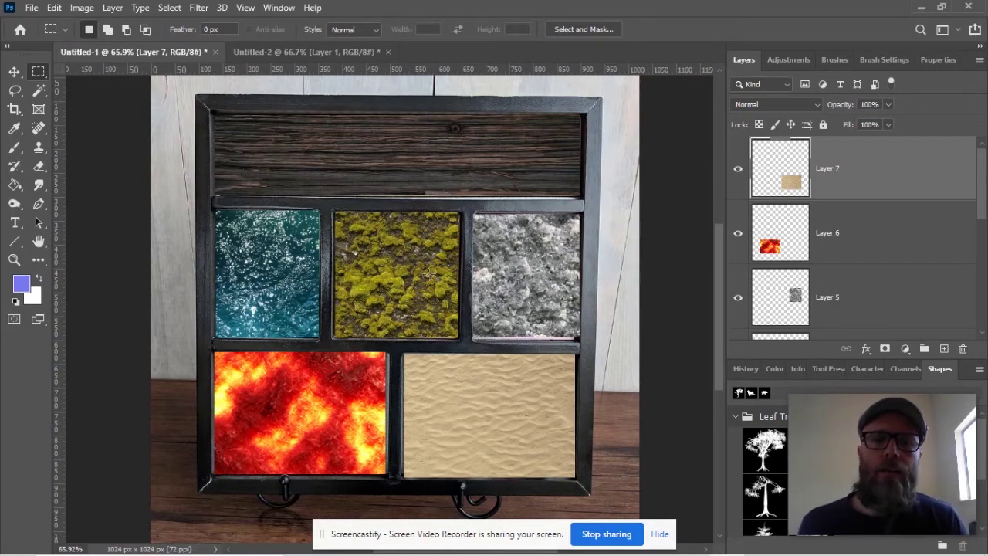
{"action": "scroll", "coordinate": [539, 323], "scroll_direction": "up", "scroll_amount": 6}
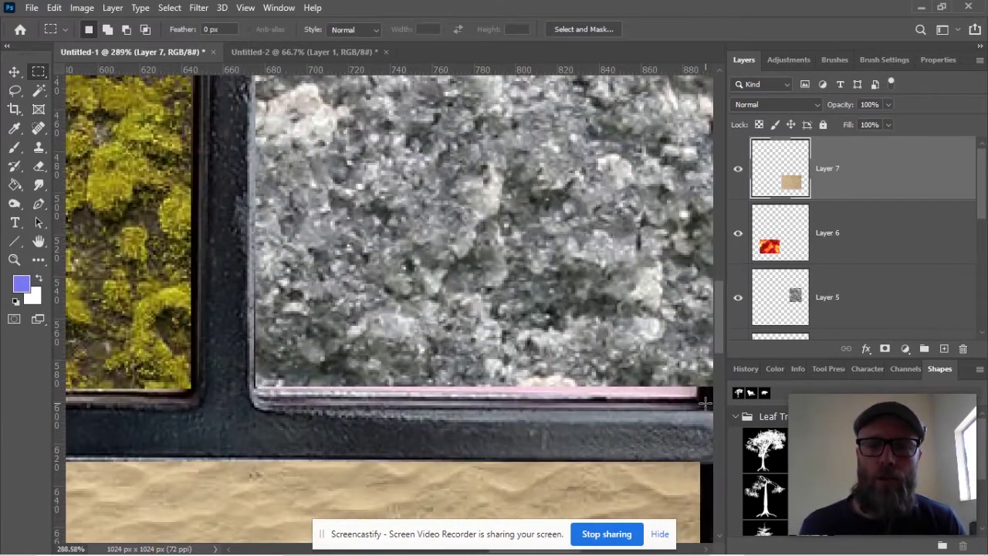
{"action": "left_click_drag", "start_coordinate": [705, 401], "coordinate": [489, 349]}
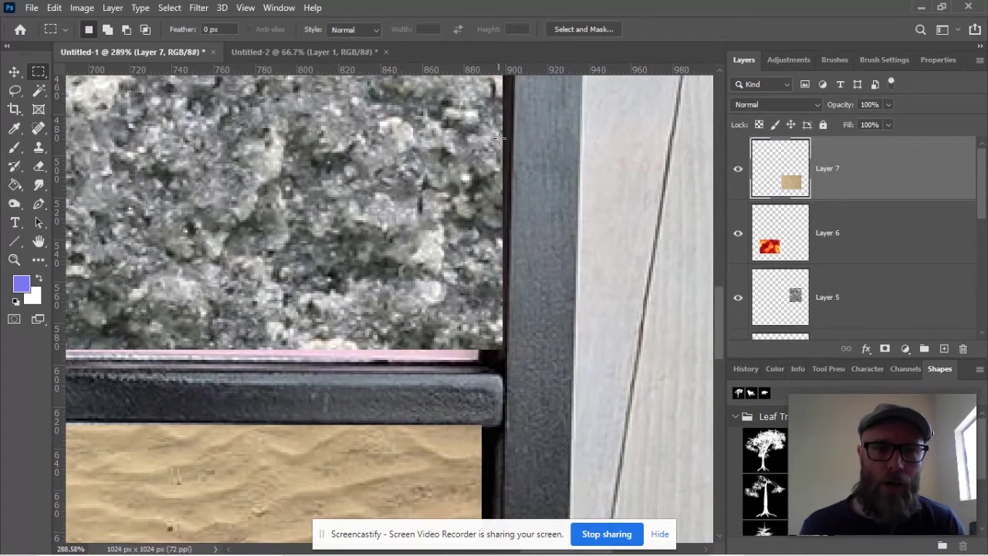
{"action": "scroll", "coordinate": [499, 138], "scroll_direction": "up", "scroll_amount": 5}
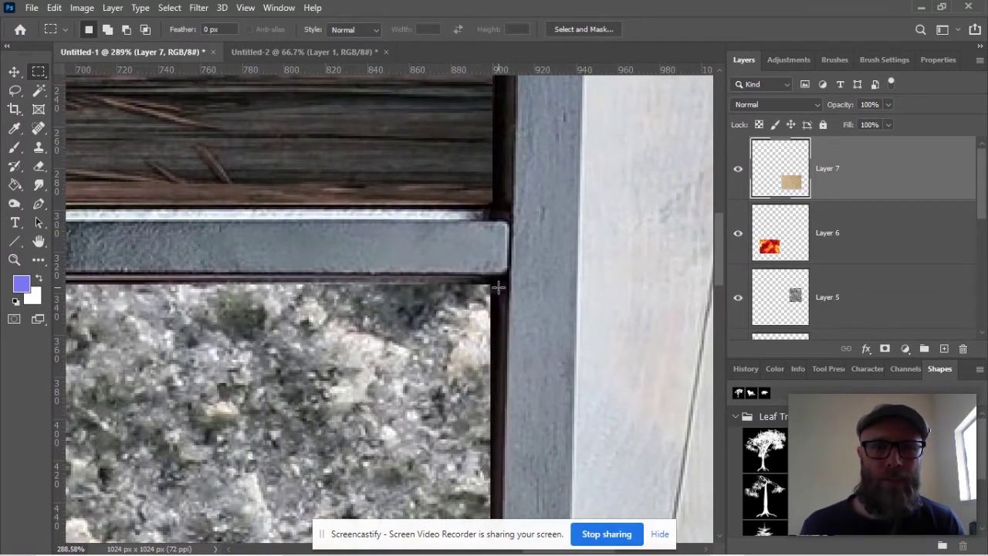
{"action": "left_click_drag", "start_coordinate": [386, 383], "coordinate": [432, 177]}
{"action": "left_click_drag", "start_coordinate": [417, 510], "coordinate": [424, 55]}
{"action": "left_click_drag", "start_coordinate": [470, 409], "coordinate": [476, 231]}
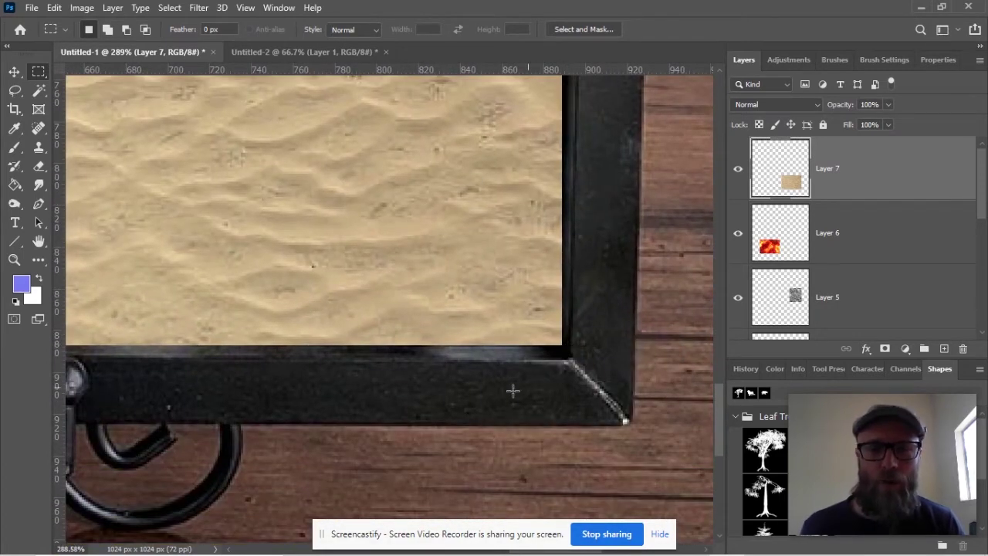
{"action": "scroll", "coordinate": [514, 391], "scroll_direction": "down", "scroll_amount": 6}
{"action": "left_click_drag", "start_coordinate": [353, 254], "coordinate": [535, 352]}
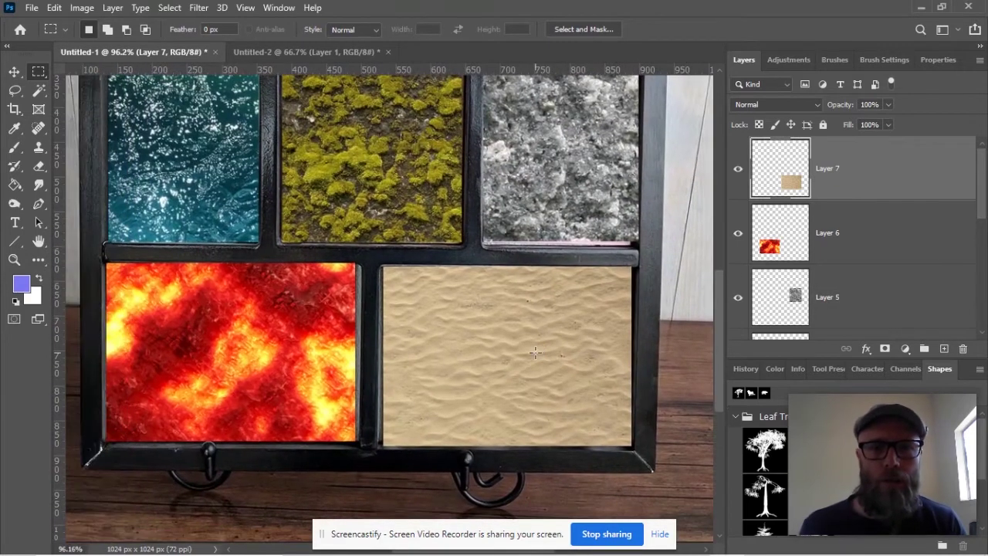
Load Layer 7's sand tile pixels as a selection from its layer thumbnail
{"action": "left_click", "coordinate": [785, 186], "text": "ctrl"}
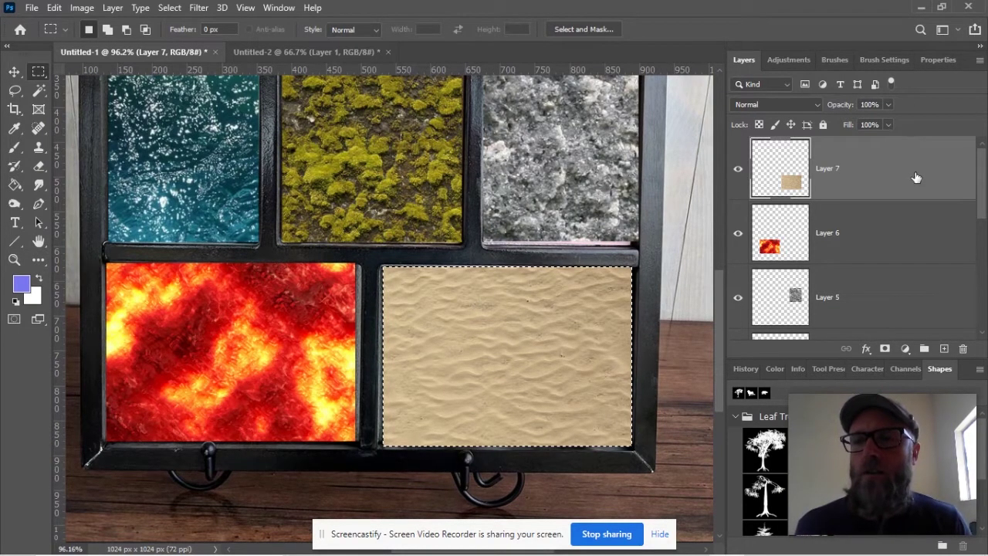
{"action": "key", "text": "ctrl+d"}
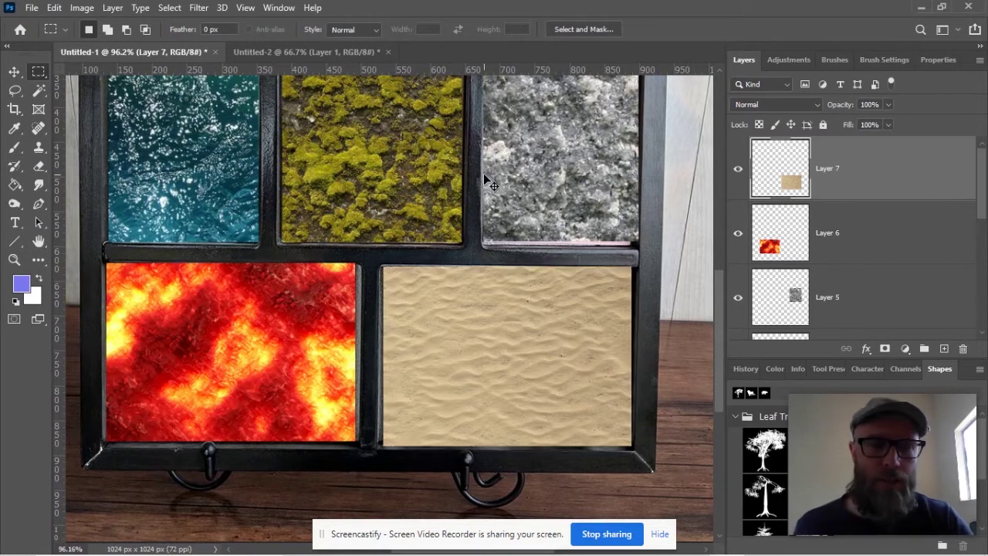
{"action": "left_click", "coordinate": [890, 179], "text": "ctrl"}
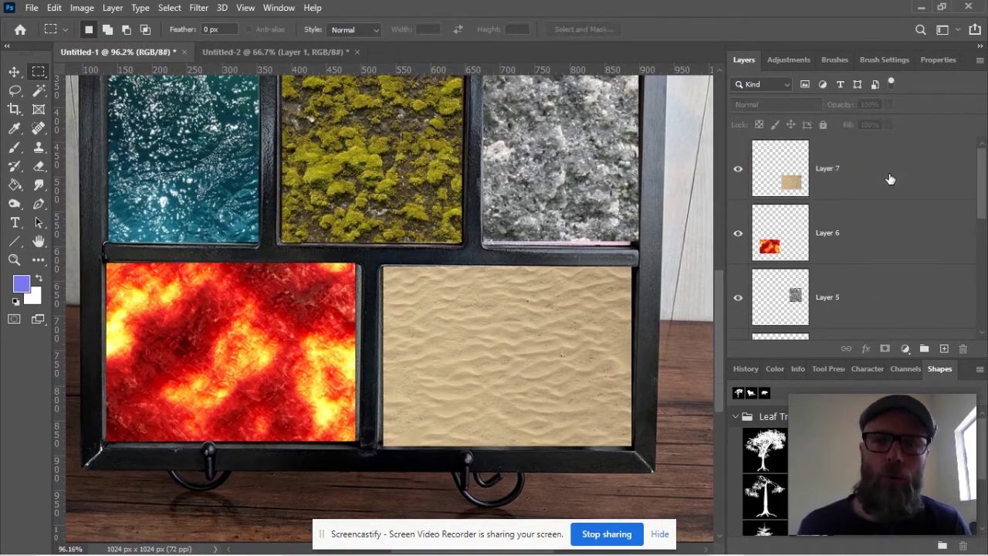
{"action": "left_click", "coordinate": [776, 182], "text": "ctrl"}
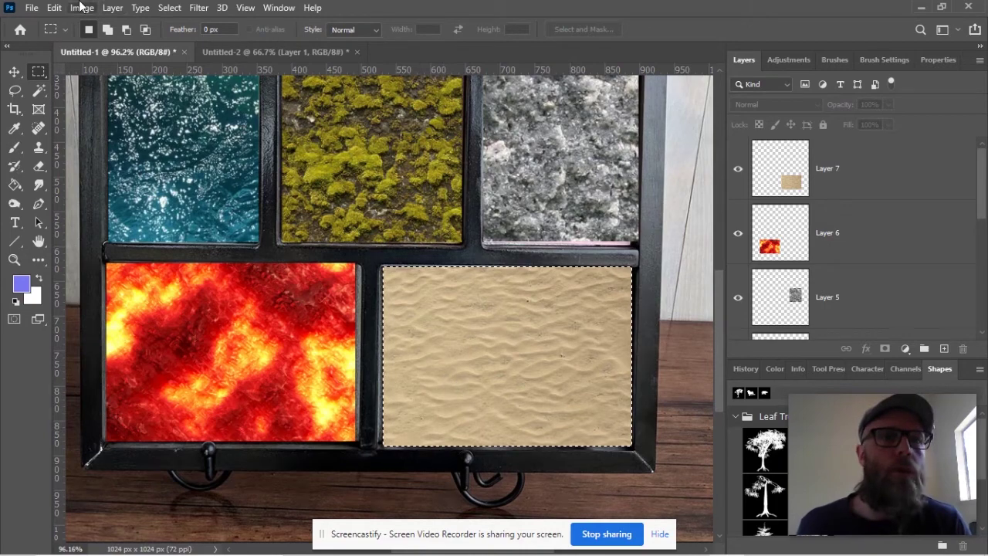
Browse the Image and Edit menus with the sand layer active
{"action": "left_click", "coordinate": [82, 7]}
{"action": "mouse_move", "coordinate": [66, 6]}
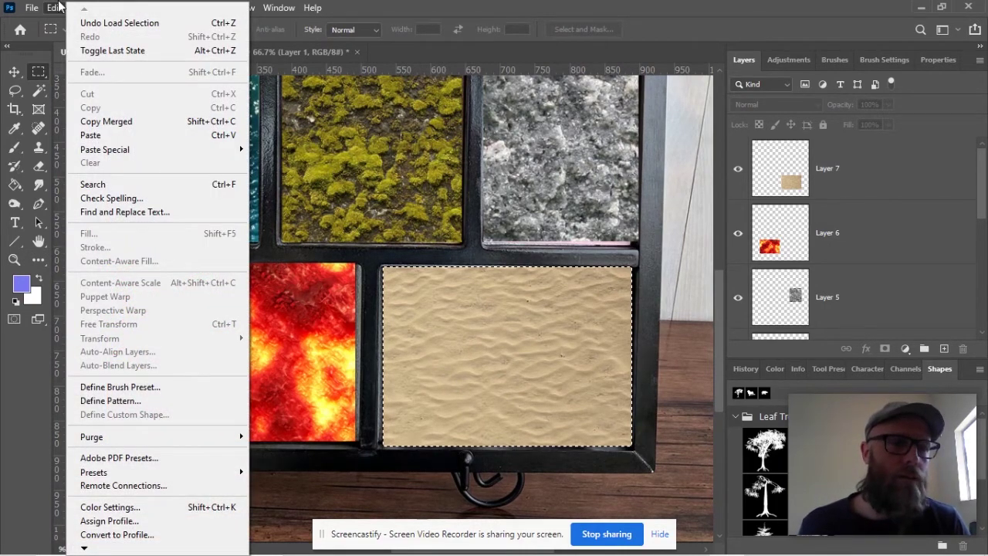
{"action": "left_click", "coordinate": [889, 177]}
{"action": "left_click", "coordinate": [889, 177]}
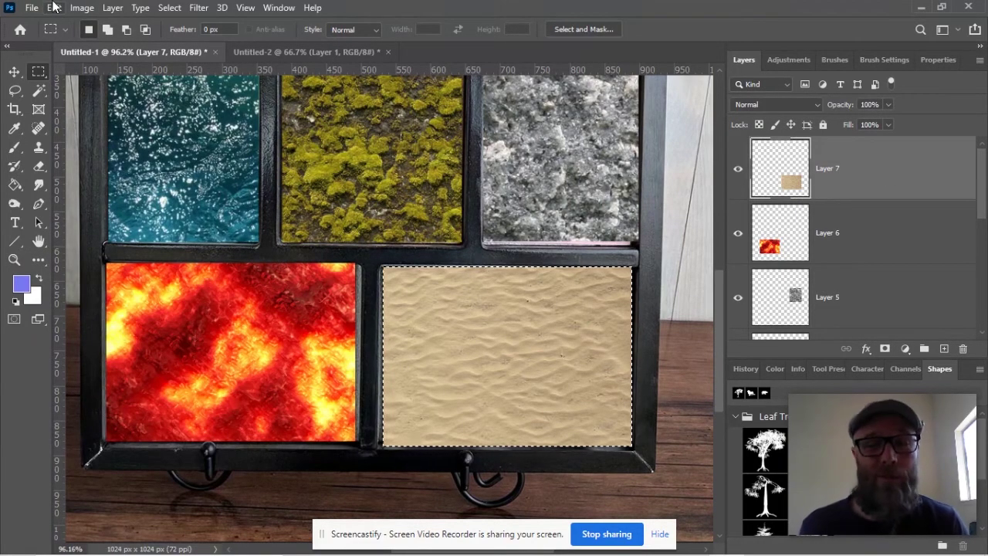
{"action": "left_click", "coordinate": [54, 7]}
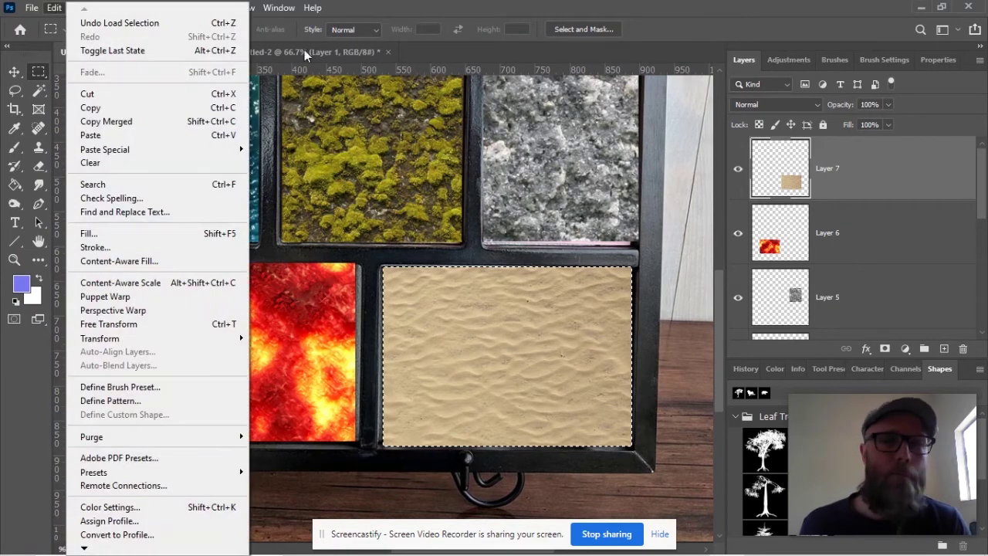
{"action": "left_click", "coordinate": [833, 169]}
Rename Layers 7, 6, 5 and 4 to sand, lave, stone and moss
{"action": "double_click", "coordinate": [830, 168]}
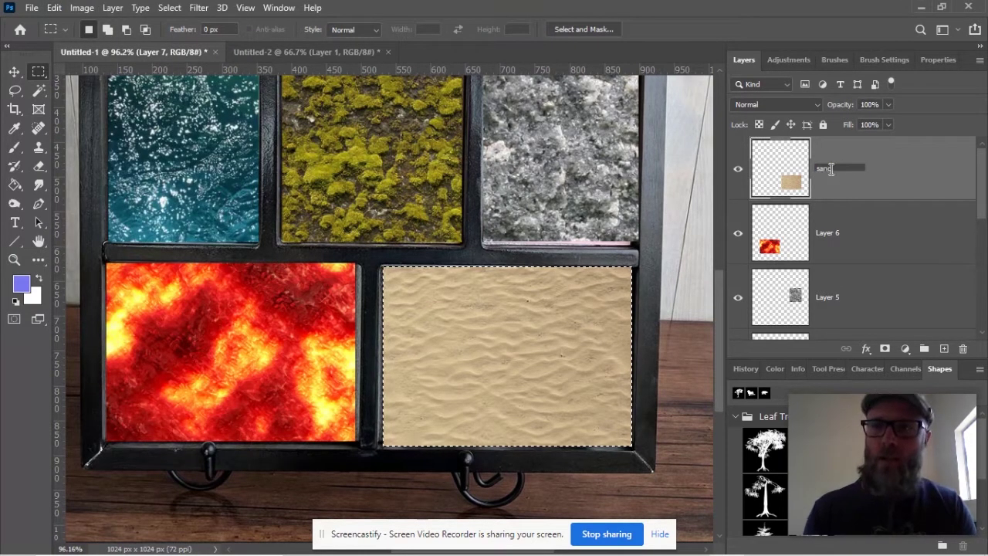
{"action": "left_click", "coordinate": [836, 238]}
{"action": "double_click", "coordinate": [837, 233]}
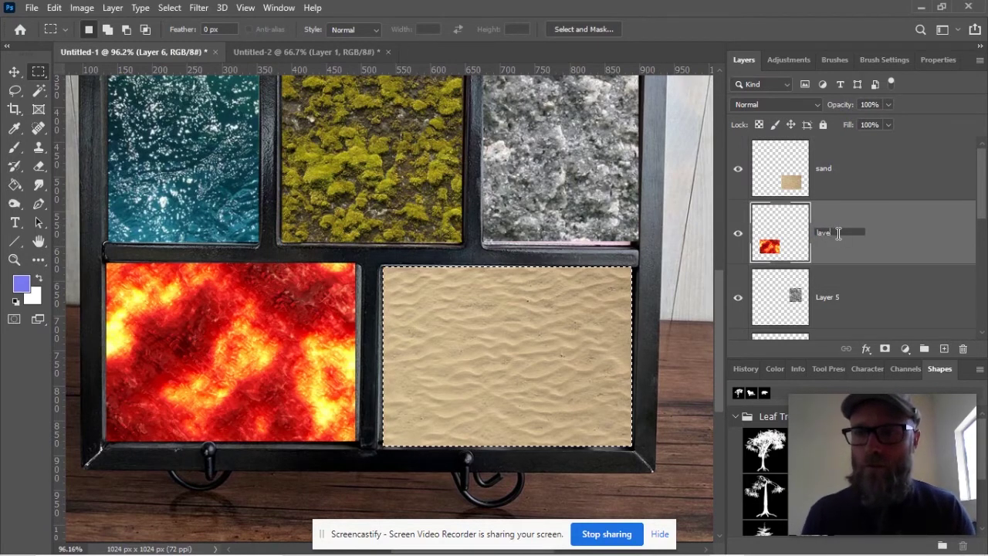
{"action": "left_click", "coordinate": [834, 301]}
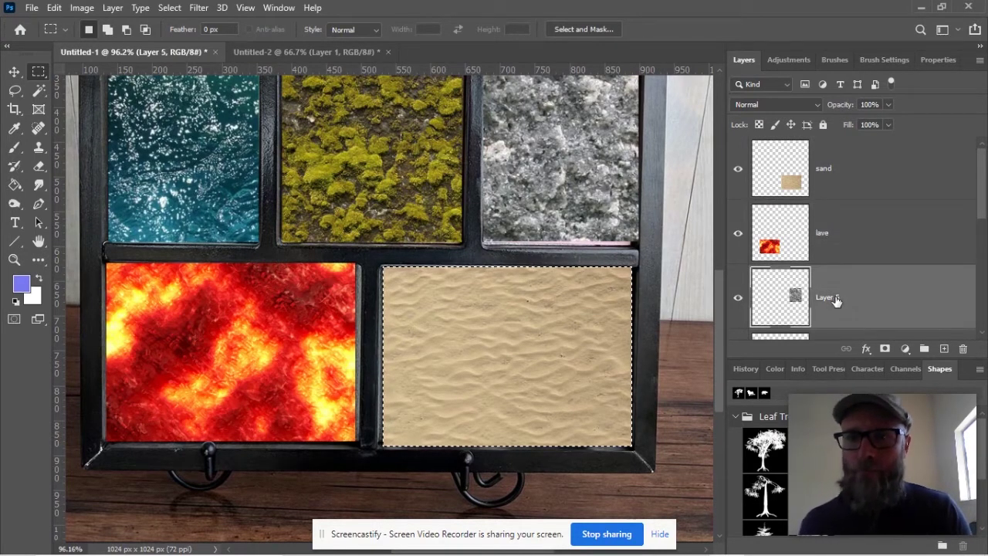
{"action": "double_click", "coordinate": [838, 300]}
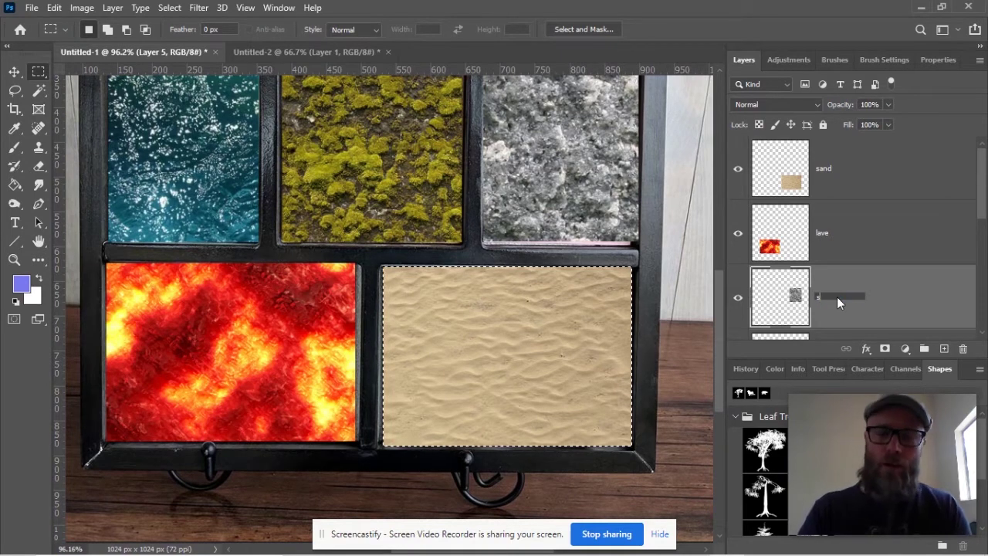
{"action": "key", "text": "Return"}
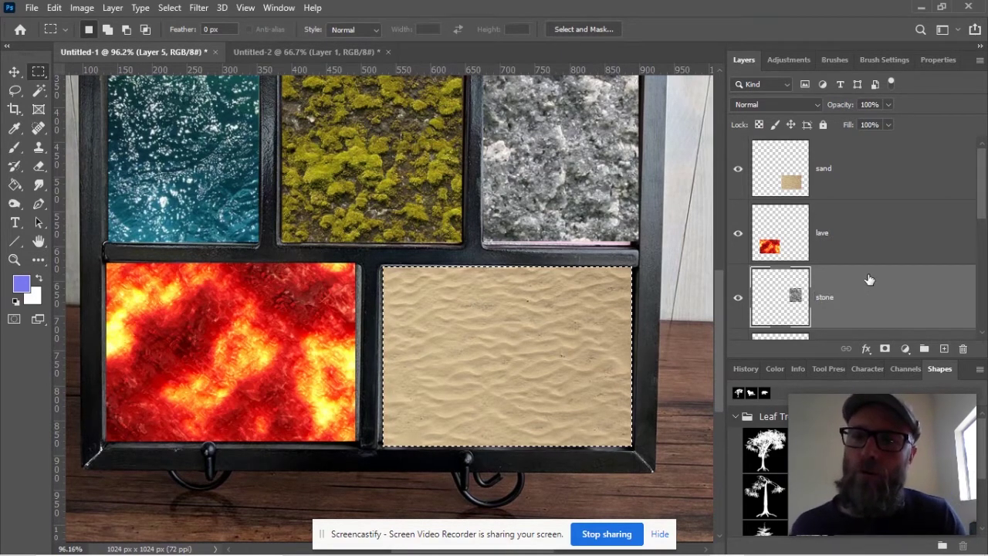
{"action": "scroll", "coordinate": [869, 279], "scroll_direction": "down", "scroll_amount": 2}
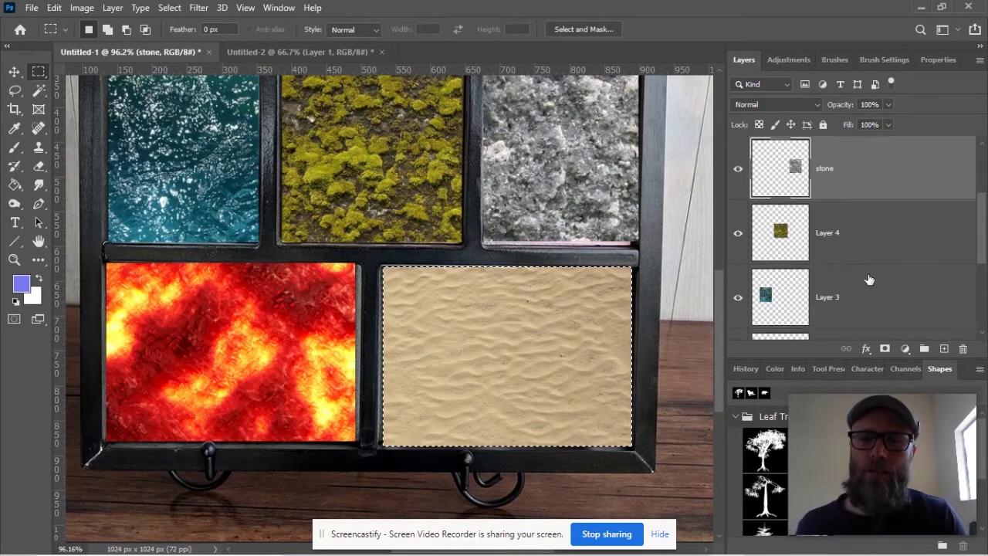
{"action": "left_click", "coordinate": [830, 238]}
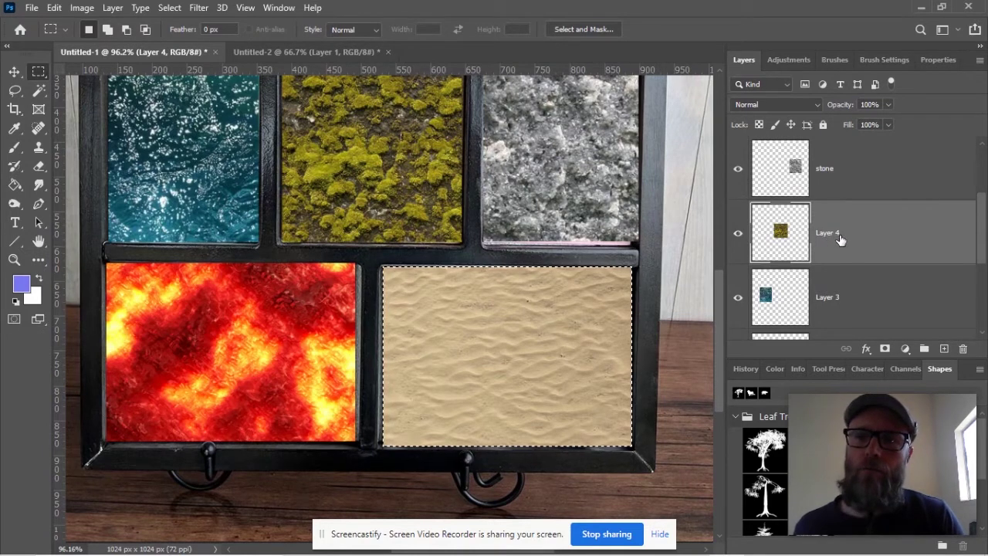
{"action": "double_click", "coordinate": [838, 234]}
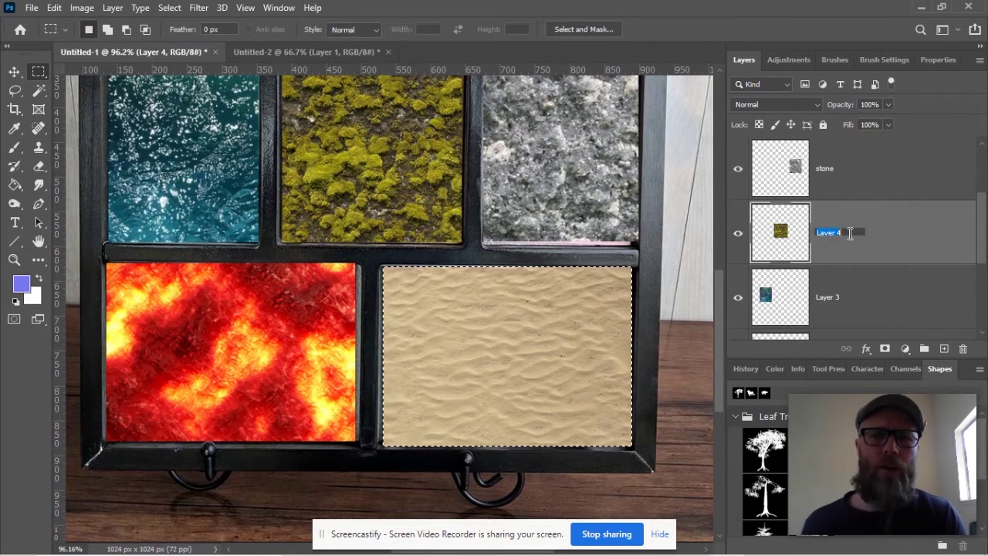
{"action": "type", "text": "mo"}
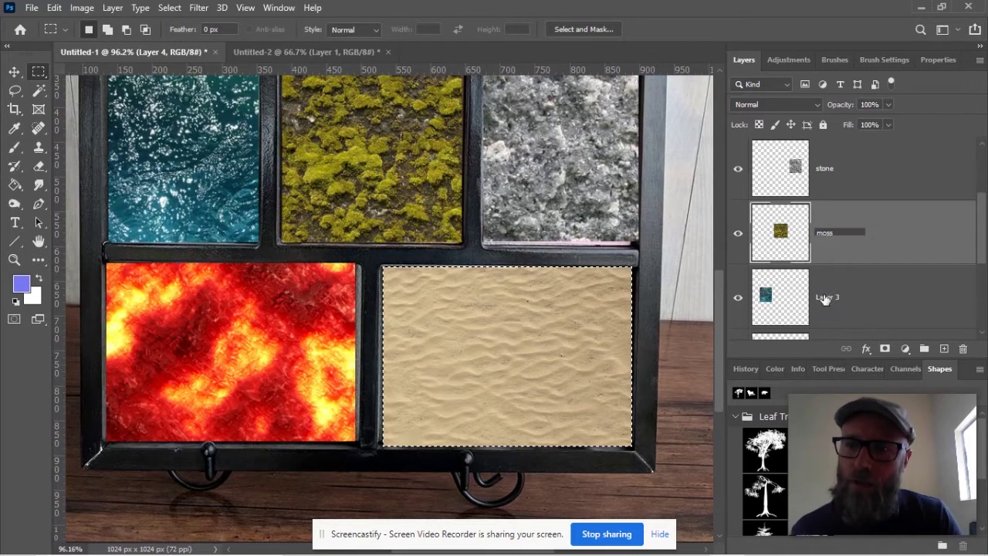
{"action": "type", "text": "ss"}
{"action": "left_click", "coordinate": [826, 300]}
Rename Layers 3, 2 and 1 to water, wood and shadowbox, then reselect the sand layer
{"action": "double_click", "coordinate": [828, 298]}
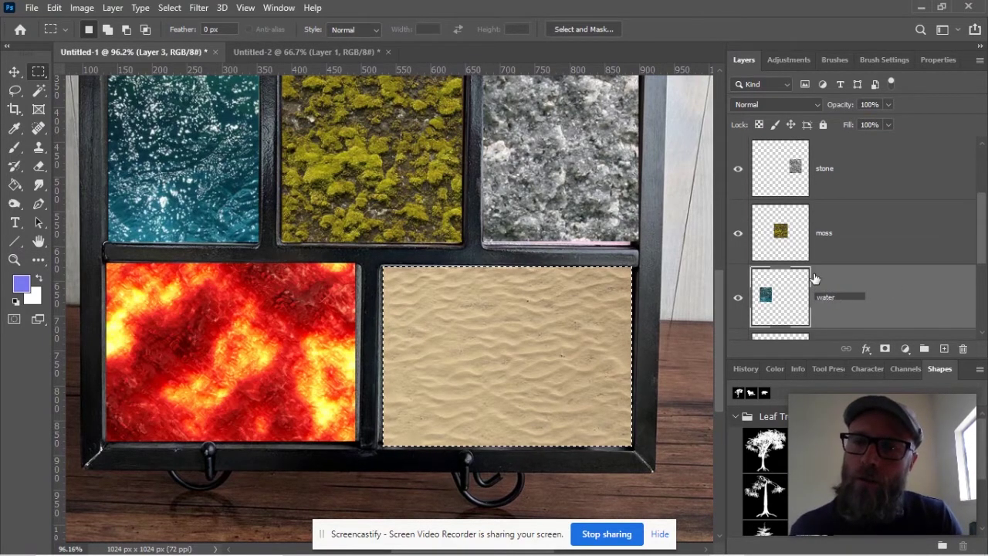
{"action": "left_click", "coordinate": [922, 293]}
{"action": "scroll", "coordinate": [922, 293], "scroll_direction": "down", "scroll_amount": 3}
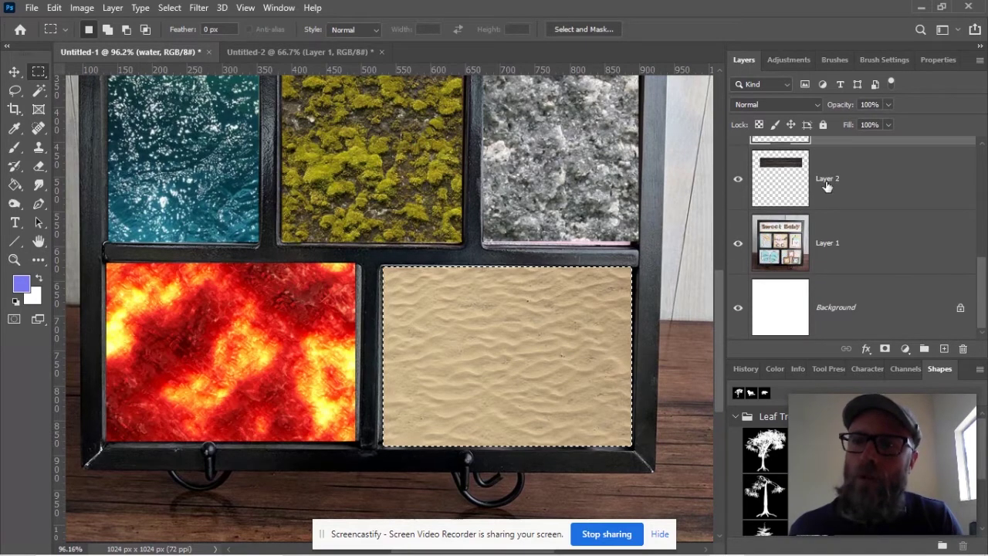
{"action": "double_click", "coordinate": [827, 178]}
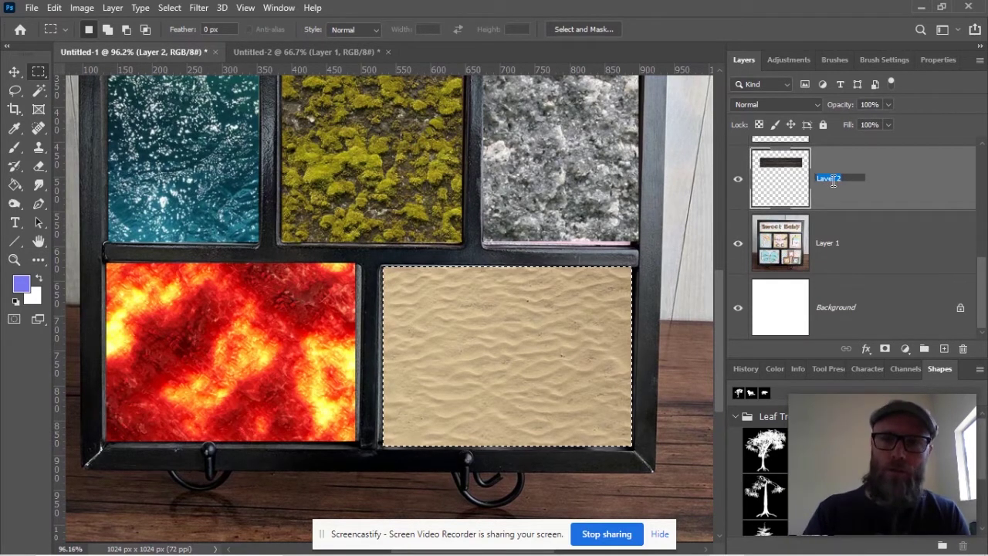
{"action": "left_click", "coordinate": [831, 244]}
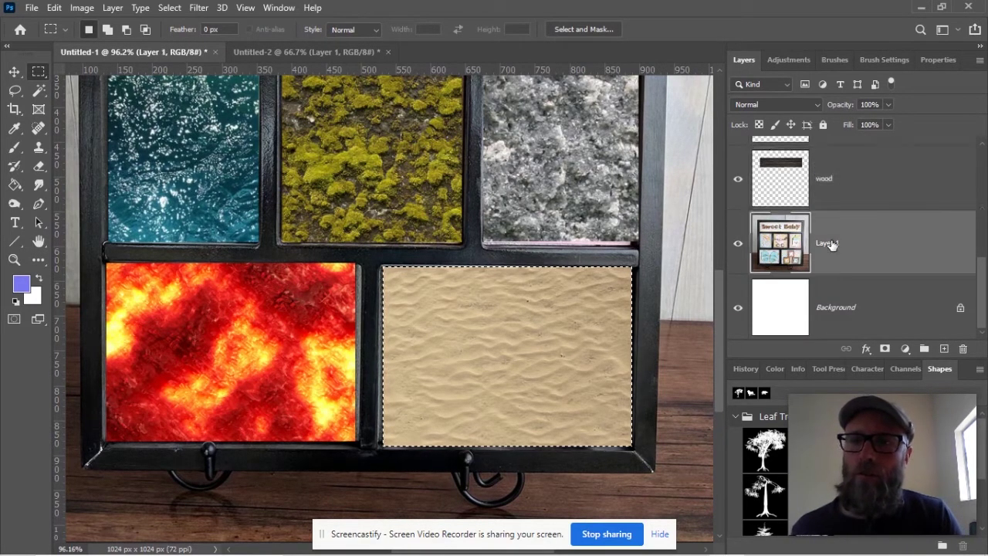
{"action": "double_click", "coordinate": [831, 245]}
{"action": "type", "text": "shadowbox"}
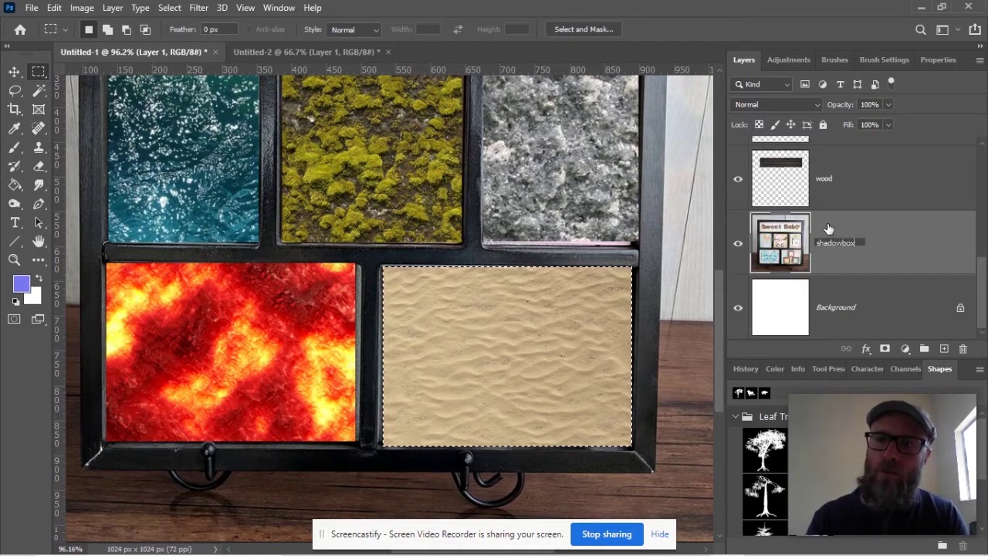
{"action": "key", "text": "Return"}
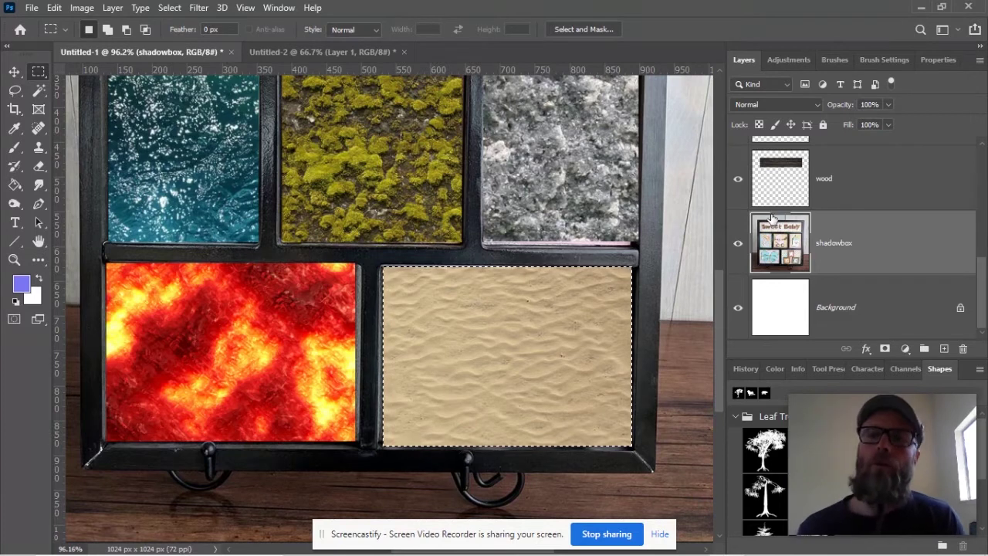
{"action": "scroll", "coordinate": [772, 220], "scroll_direction": "up", "scroll_amount": 5}
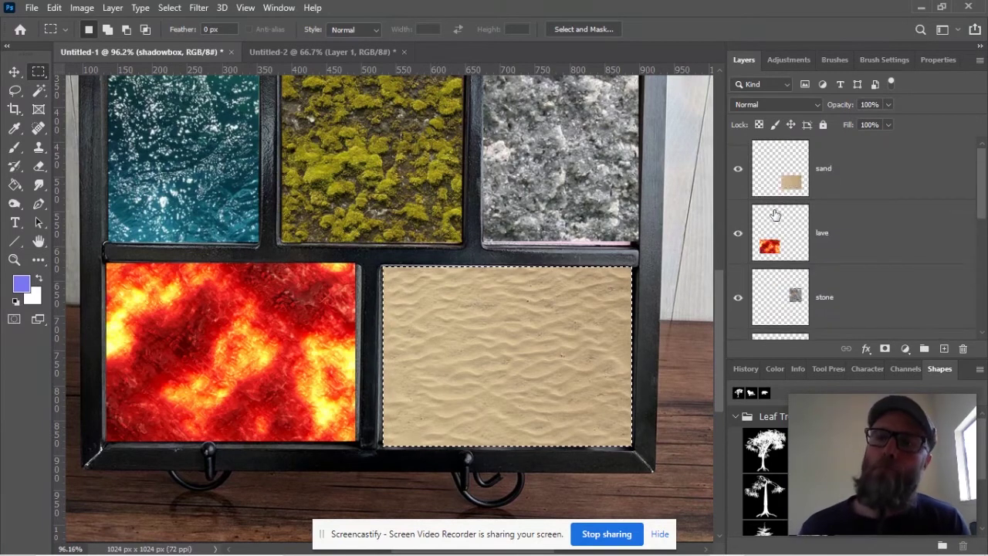
{"action": "left_click", "coordinate": [873, 162]}
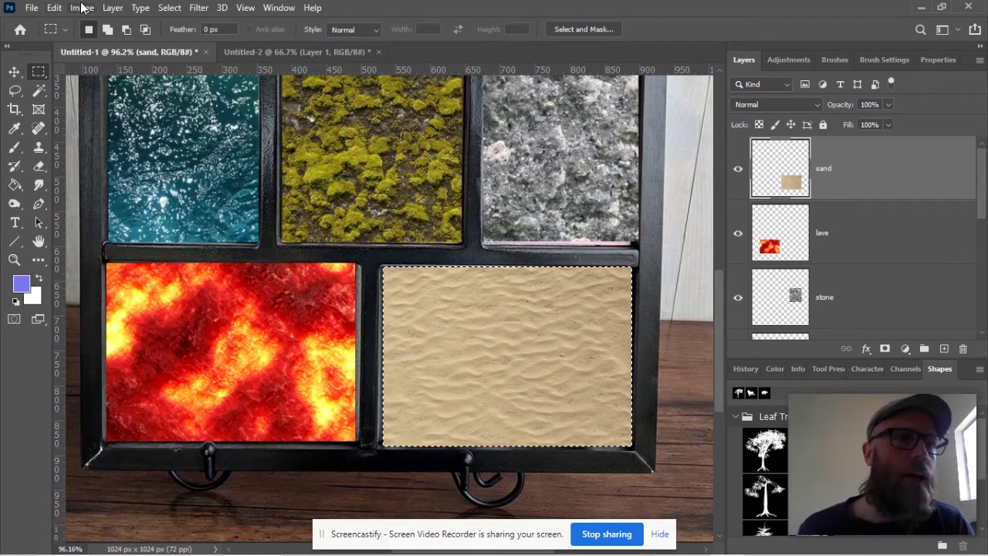
Try enlarging the sand layer with Edit > Transform > Scale, undoing back to 100%
{"action": "left_click", "coordinate": [56, 7]}
{"action": "mouse_move", "coordinate": [117, 340]}
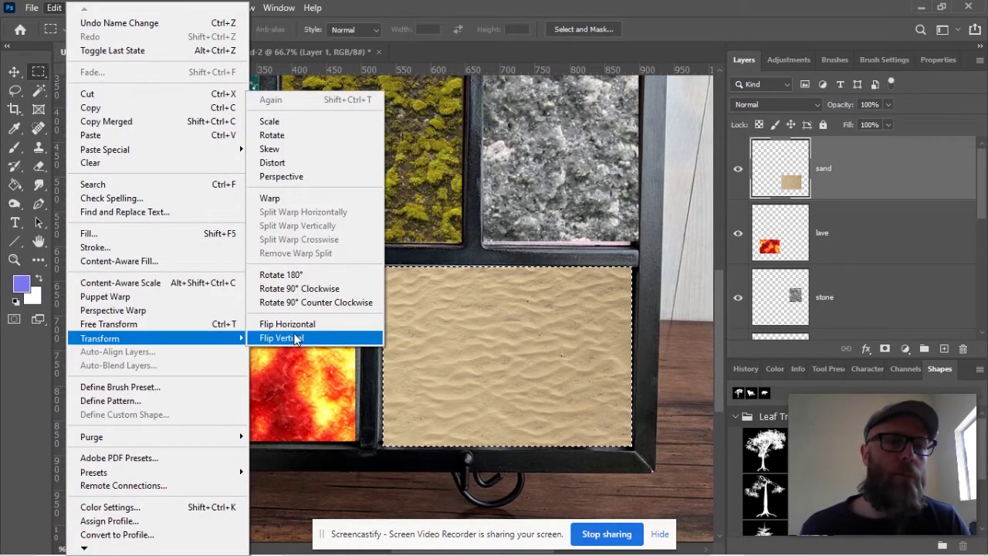
{"action": "left_click", "coordinate": [276, 121]}
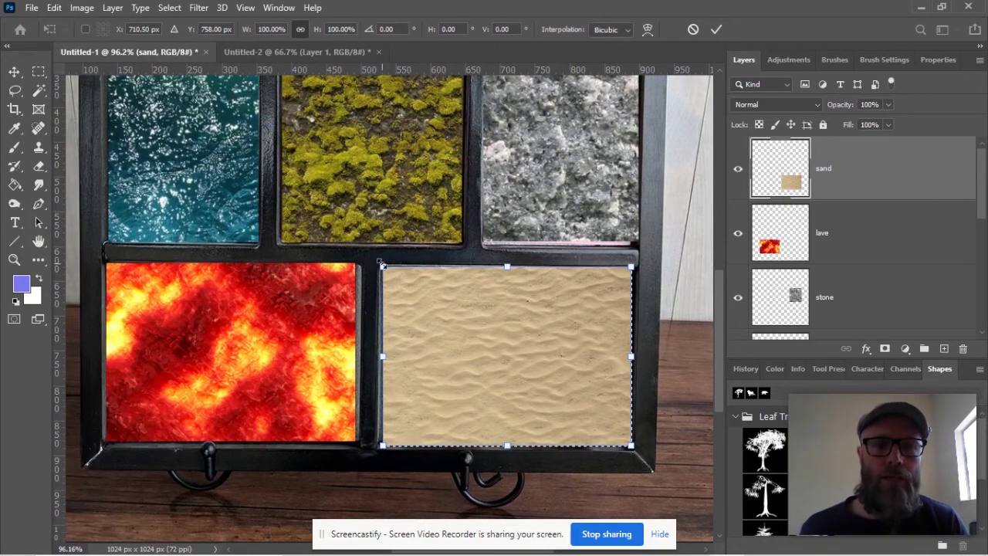
{"action": "left_click_drag", "start_coordinate": [383, 356], "coordinate": [155, 356]}
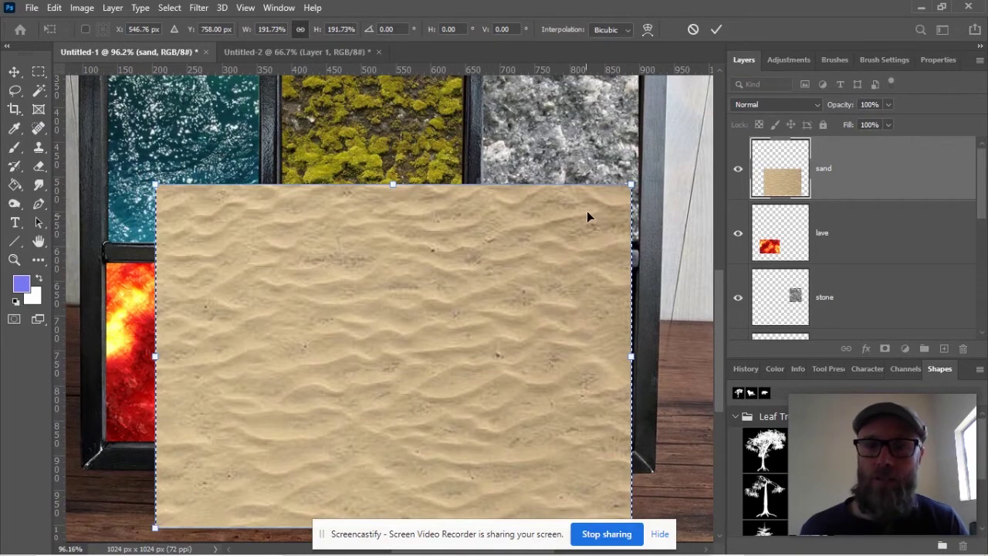
{"action": "key", "text": "ctrl+z"}
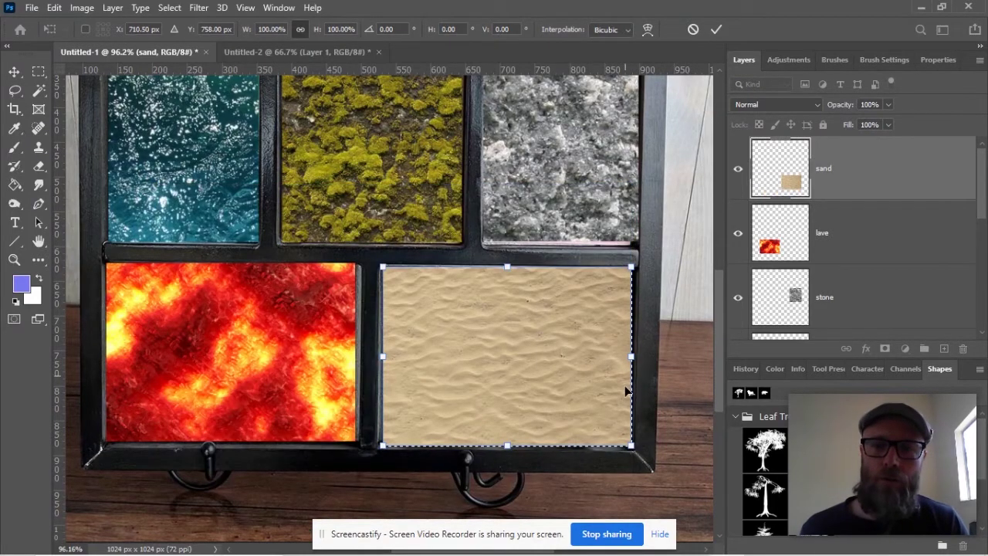
{"action": "left_click_drag", "start_coordinate": [632, 446], "coordinate": [714, 532]}
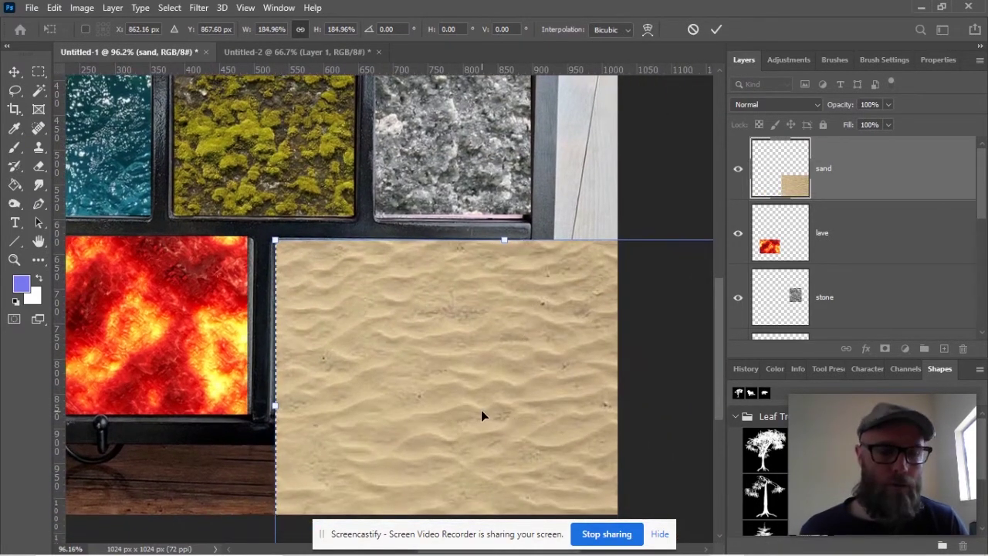
{"action": "key", "text": "ctrl+z"}
Rotate the sand tile slightly with Transform > Rotate, then undo back to 0°
{"action": "left_click", "coordinate": [54, 7]}
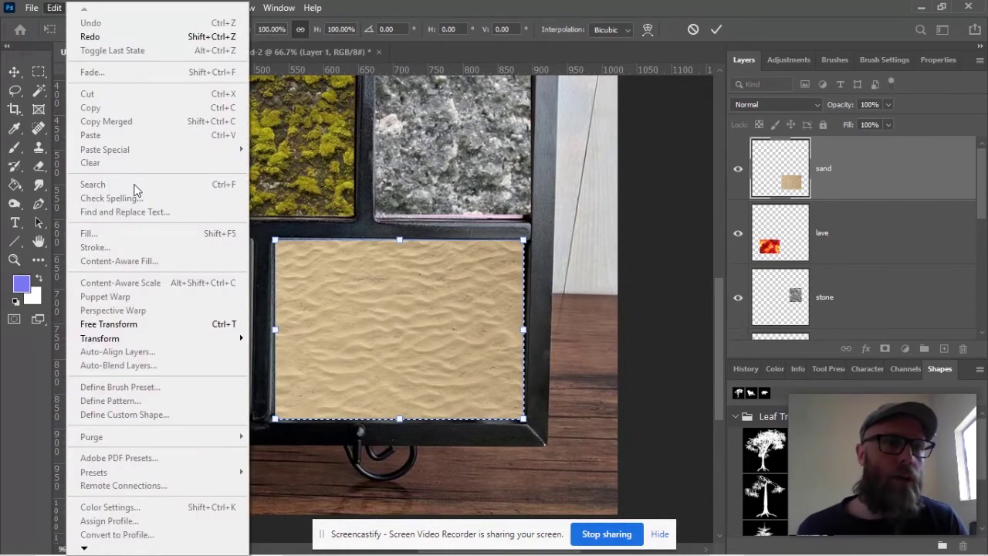
{"action": "mouse_move", "coordinate": [137, 338]}
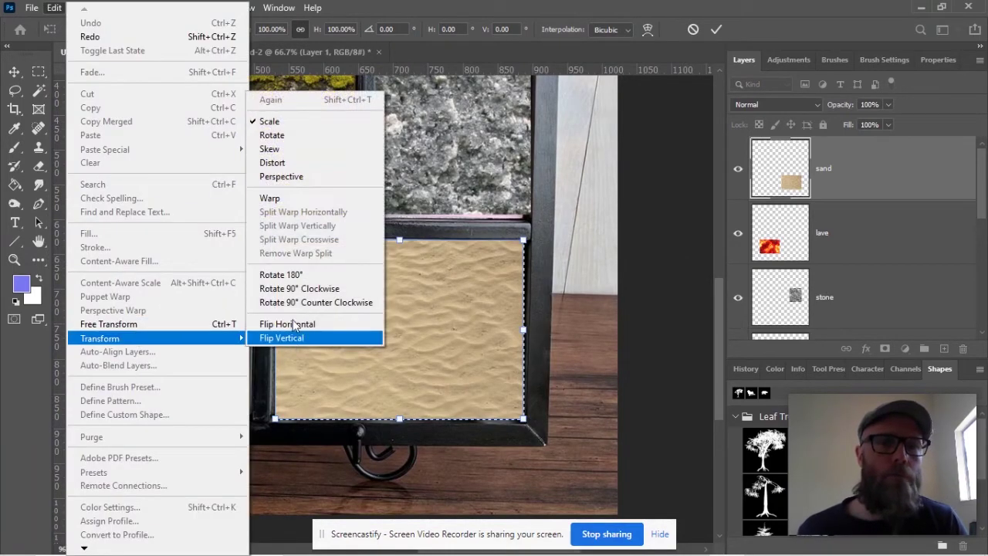
{"action": "left_click", "coordinate": [282, 136]}
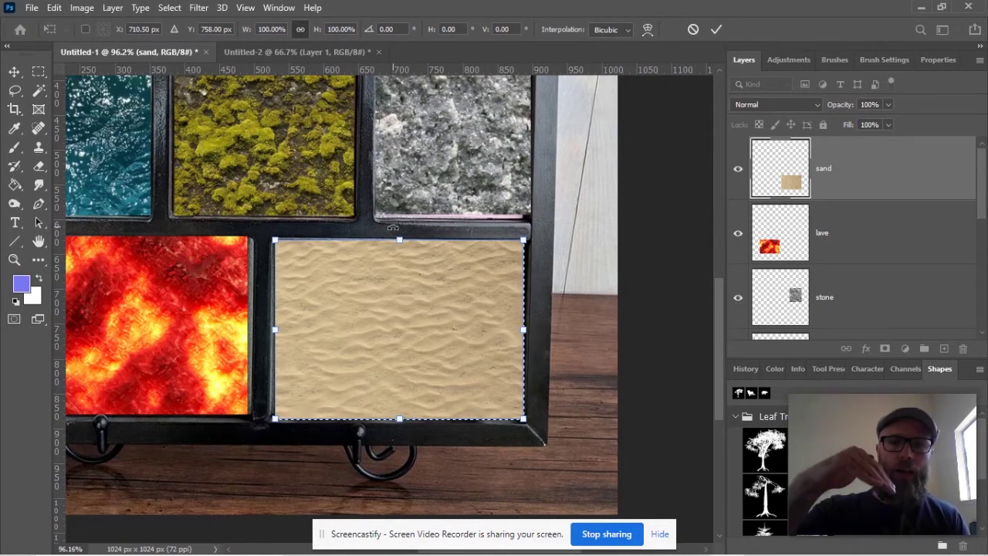
{"action": "left_click_drag", "start_coordinate": [255, 230], "coordinate": [406, 160]}
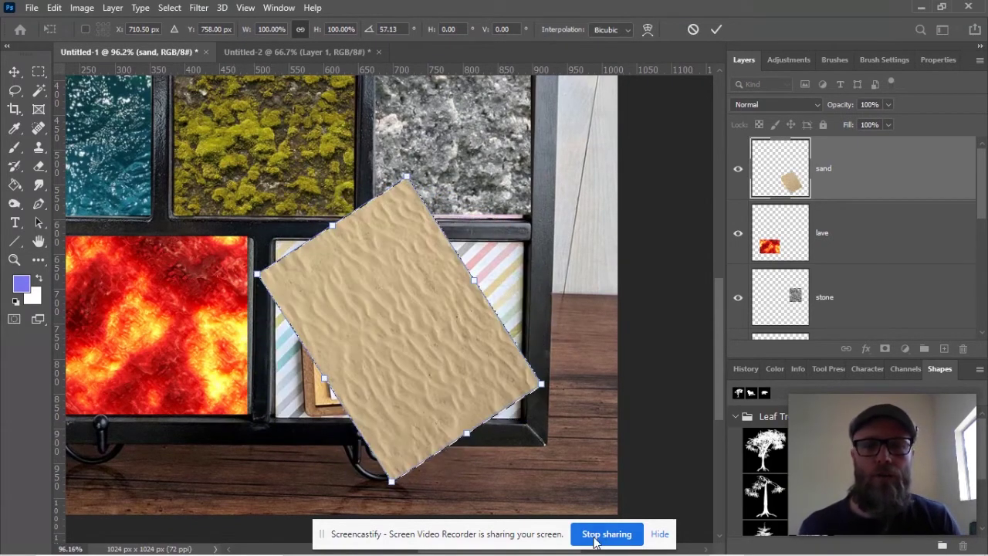
{"action": "key", "text": "ctrl+z"}
{"action": "key", "text": "ctrl+z"}
{"action": "key", "text": "ctrl+z"}
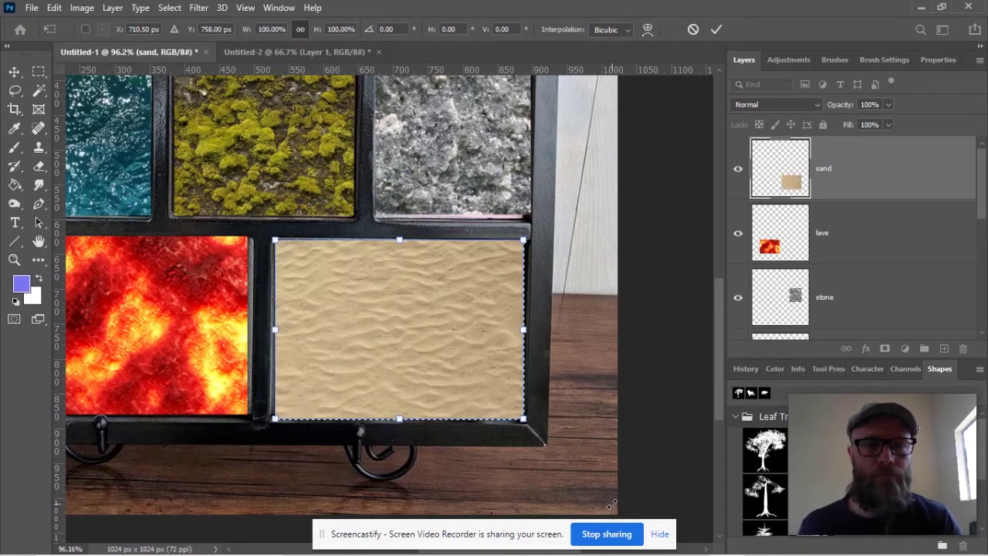
{"action": "left_click", "coordinate": [53, 7]}
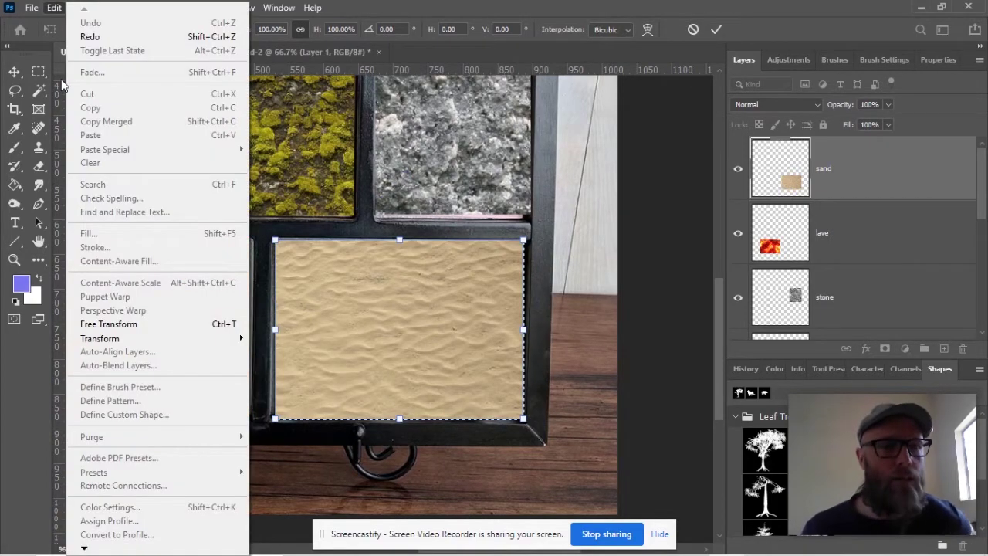
Test sideways and vertical skews on the sand tile, undo both, then choose Distort mode
{"action": "mouse_move", "coordinate": [153, 343]}
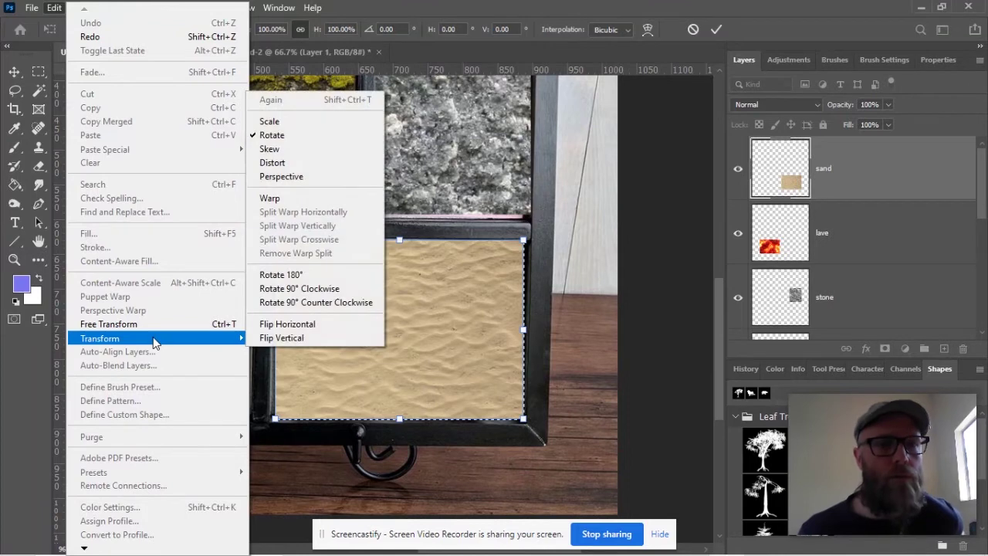
{"action": "left_click", "coordinate": [319, 153]}
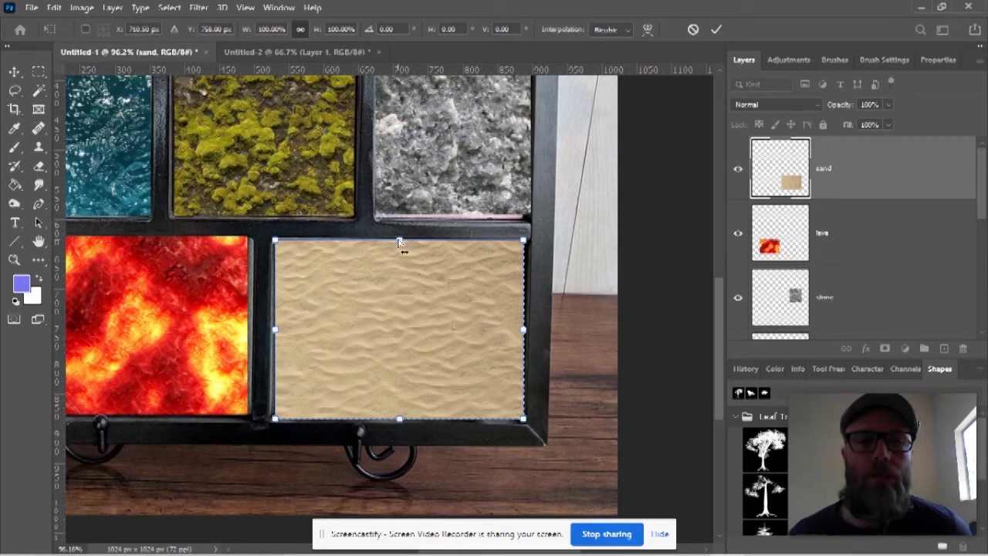
{"action": "left_click_drag", "start_coordinate": [399, 243], "coordinate": [505, 249]}
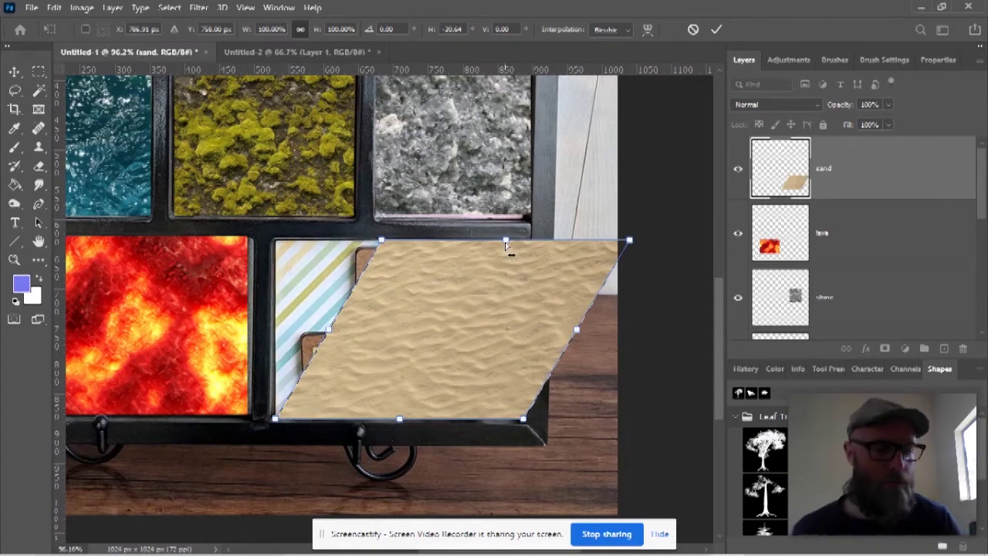
{"action": "key", "text": "ctrl+z"}
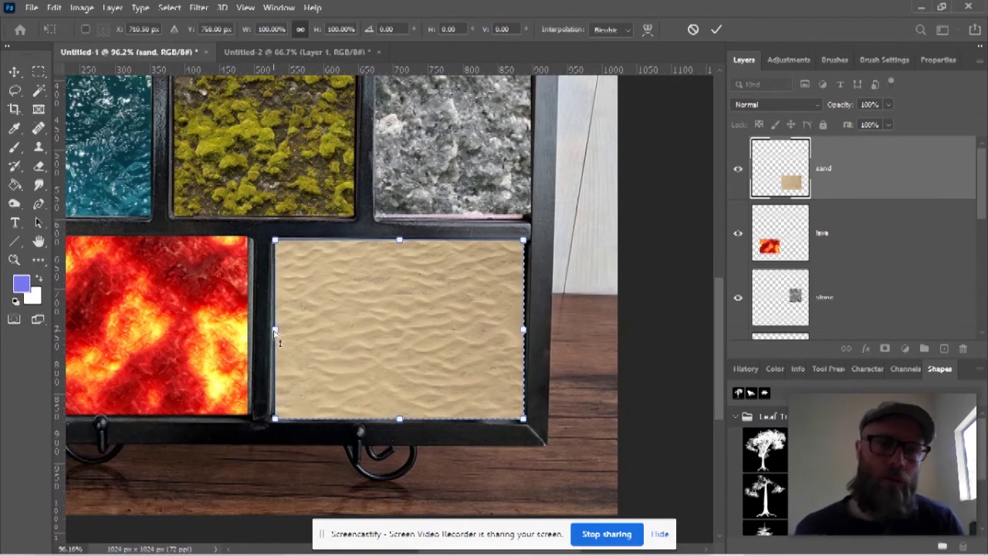
{"action": "left_click_drag", "start_coordinate": [275, 332], "coordinate": [275, 161]}
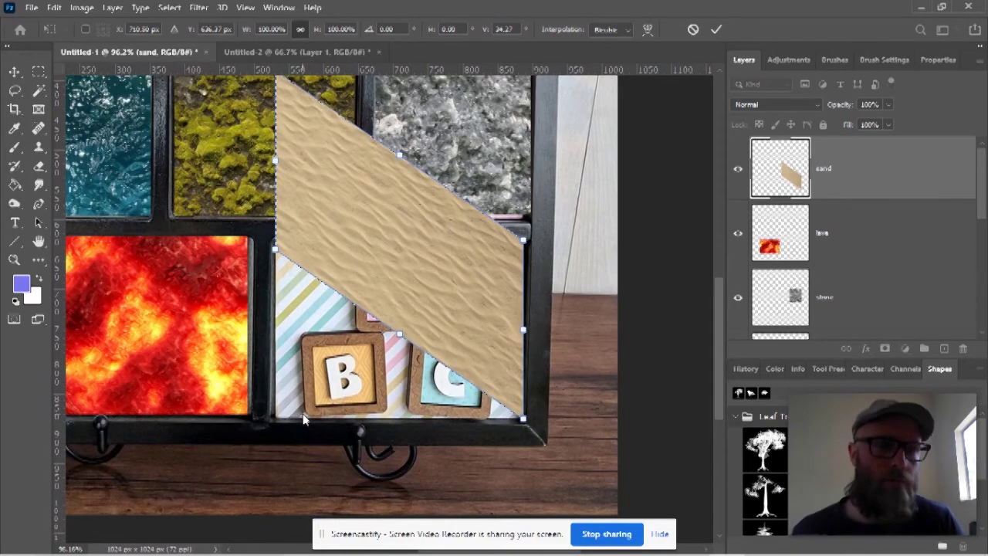
{"action": "key", "text": "ctrl+z"}
{"action": "left_click", "coordinate": [53, 7]}
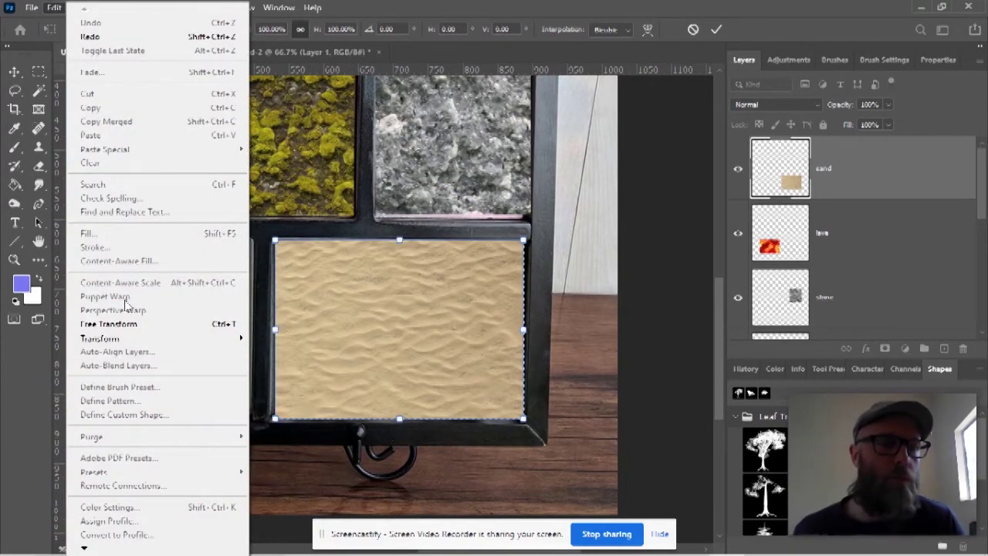
{"action": "mouse_move", "coordinate": [135, 339]}
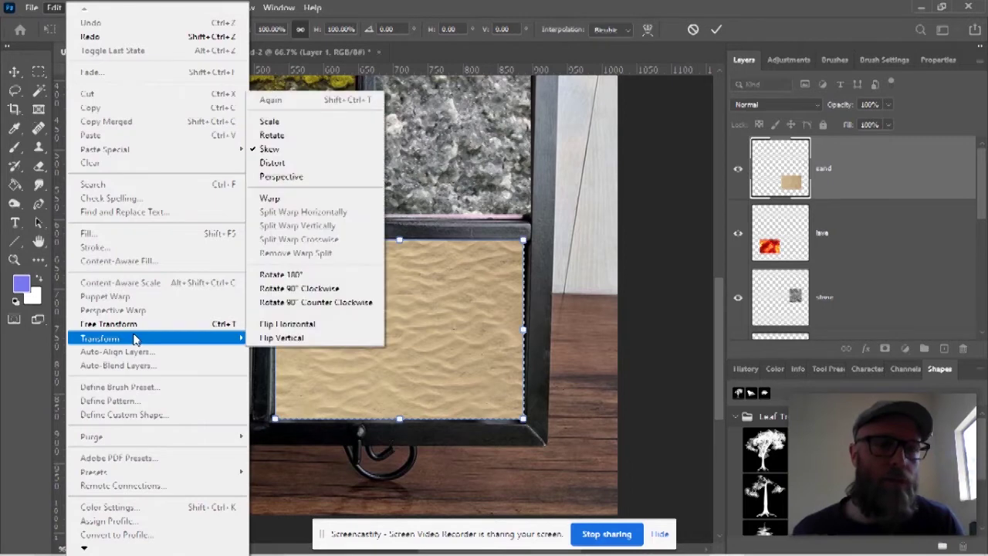
{"action": "left_click", "coordinate": [293, 164]}
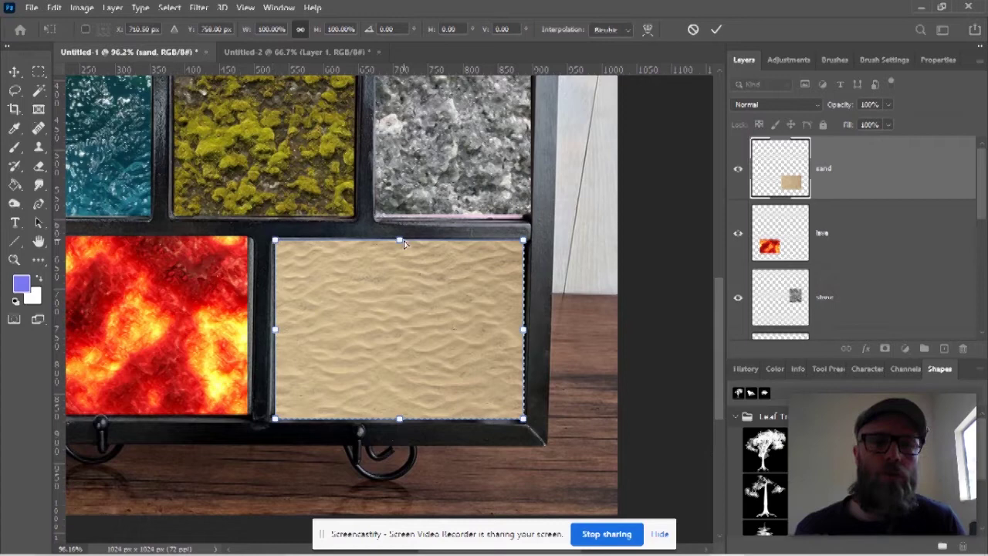
{"action": "left_click_drag", "start_coordinate": [352, 247], "coordinate": [278, 221]}
{"action": "left_click_drag", "start_coordinate": [237, 284], "coordinate": [309, 309]}
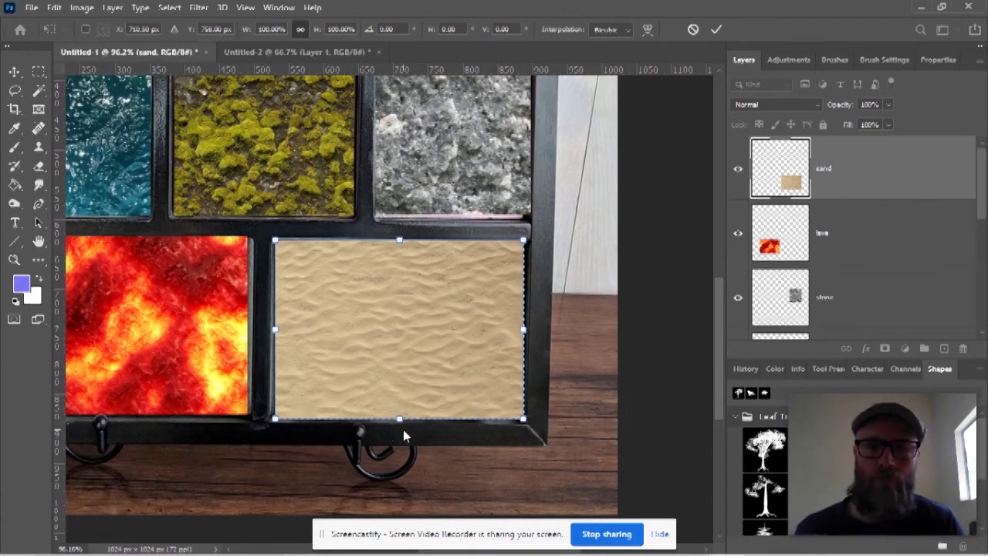
{"action": "left_click_drag", "start_coordinate": [399, 424], "coordinate": [331, 468]}
{"action": "key", "text": "ctrl+z"}
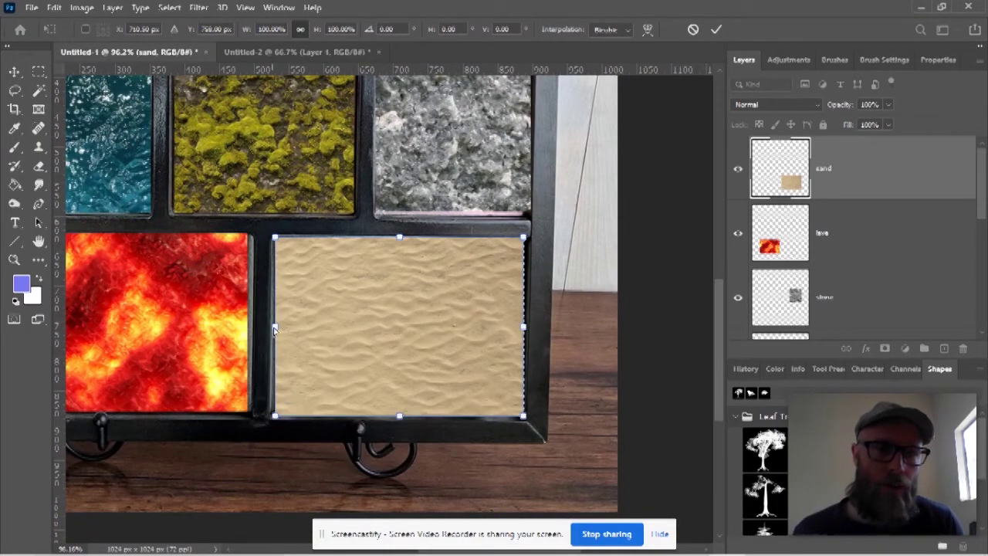
{"action": "left_click_drag", "start_coordinate": [274, 331], "coordinate": [413, 440]}
{"action": "key", "text": "ctrl+z"}
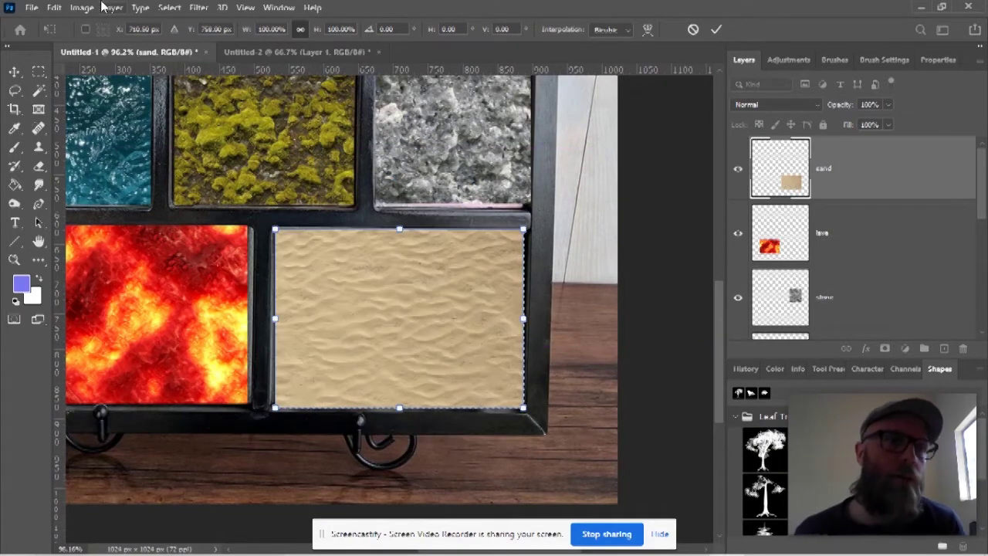
Try a Perspective transform on the sand tile's side and top, undo it, and reopen Edit > Transform
{"action": "left_click", "coordinate": [53, 7]}
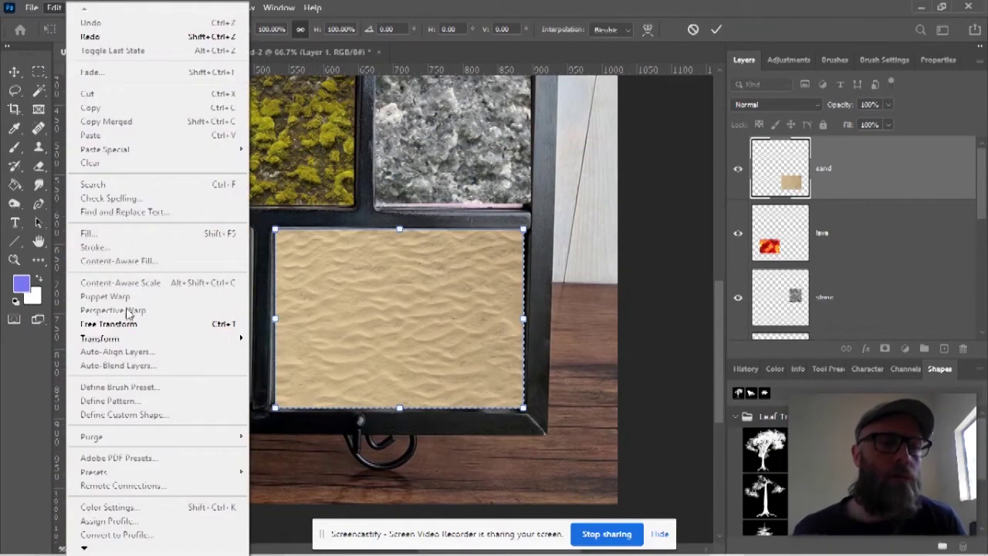
{"action": "mouse_move", "coordinate": [177, 339]}
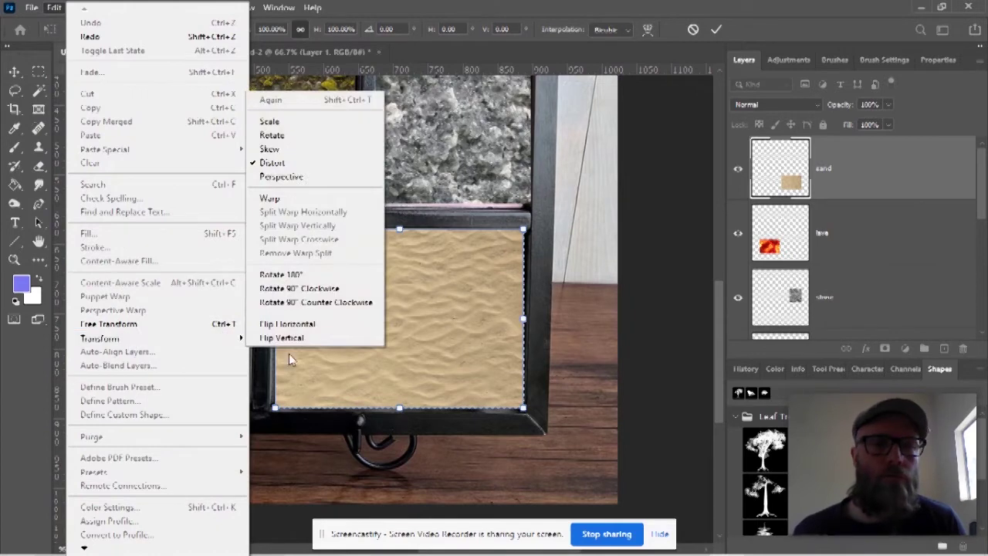
{"action": "left_click", "coordinate": [330, 177]}
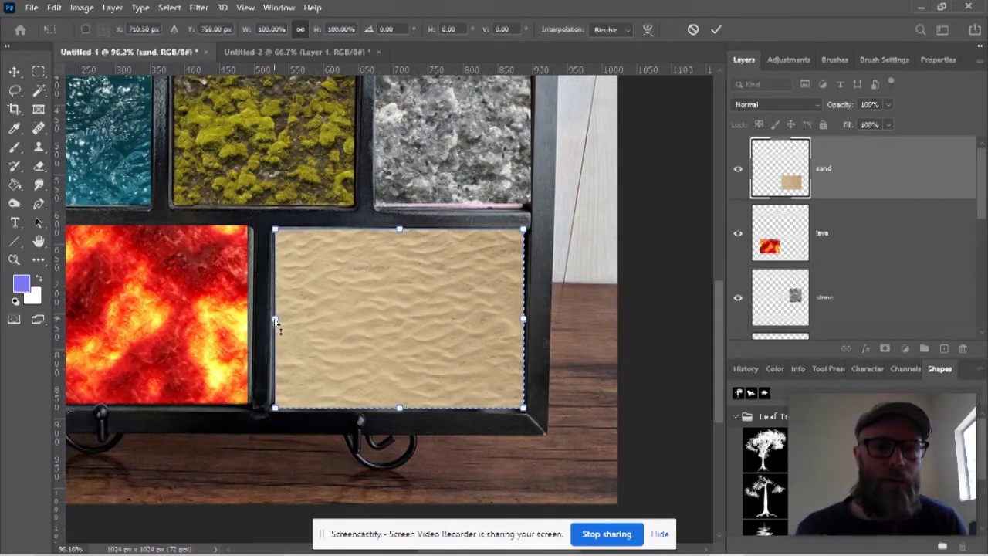
{"action": "left_click_drag", "start_coordinate": [275, 318], "coordinate": [346, 300]}
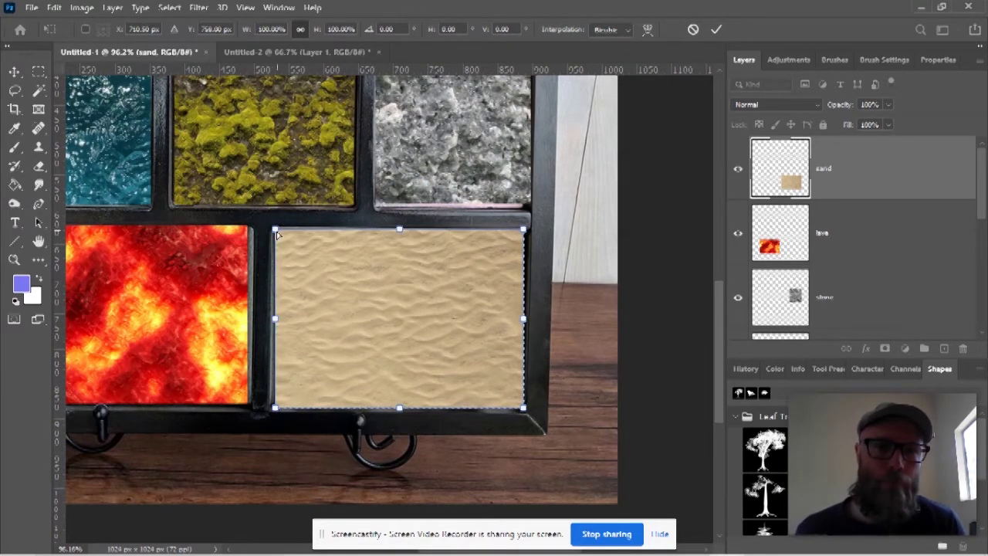
{"action": "left_click_drag", "start_coordinate": [399, 228], "coordinate": [287, 225]}
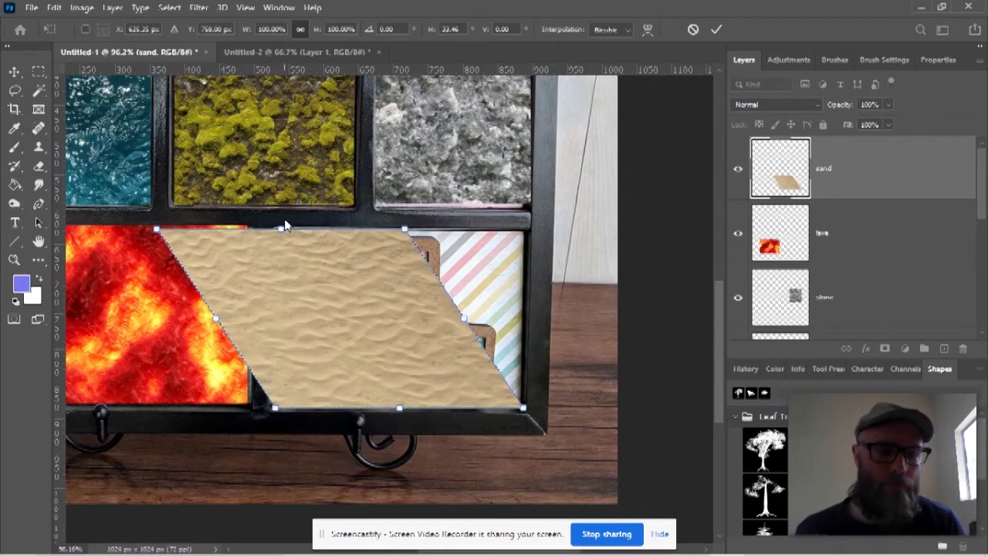
{"action": "key", "text": "ctrl+z"}
{"action": "left_click", "coordinate": [54, 7]}
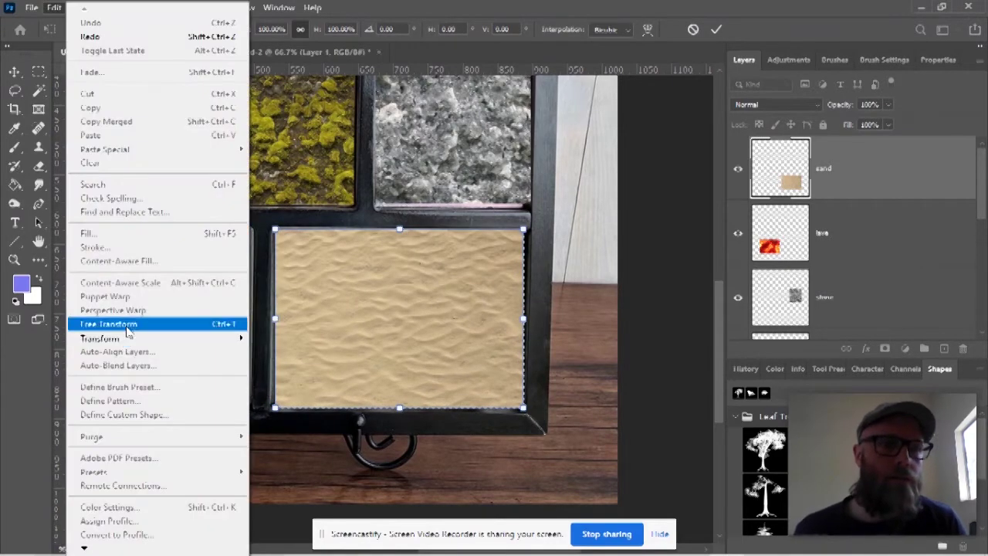
{"action": "mouse_move", "coordinate": [132, 347]}
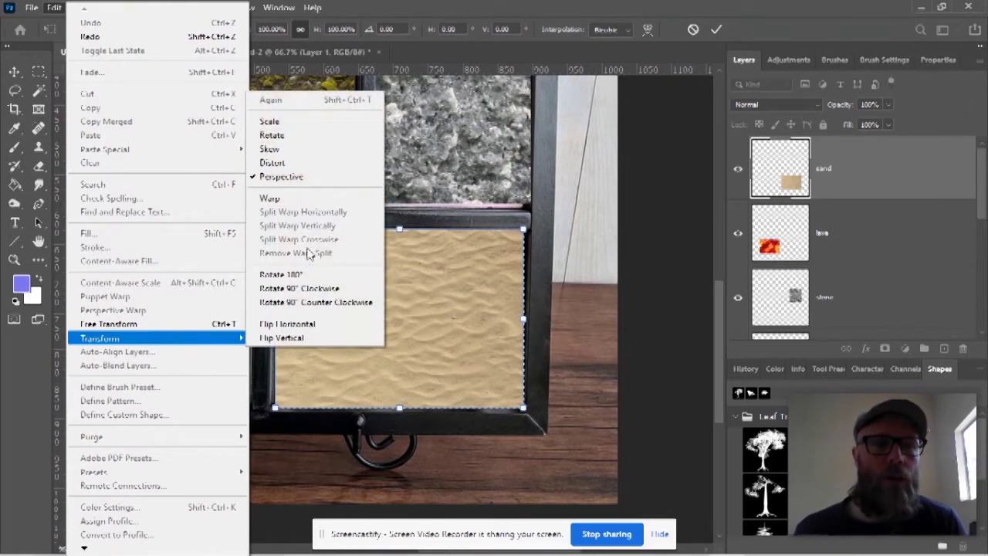
Warp the sand tile's corners and right edge, then step back to a plain rectangle
{"action": "left_click", "coordinate": [285, 200]}
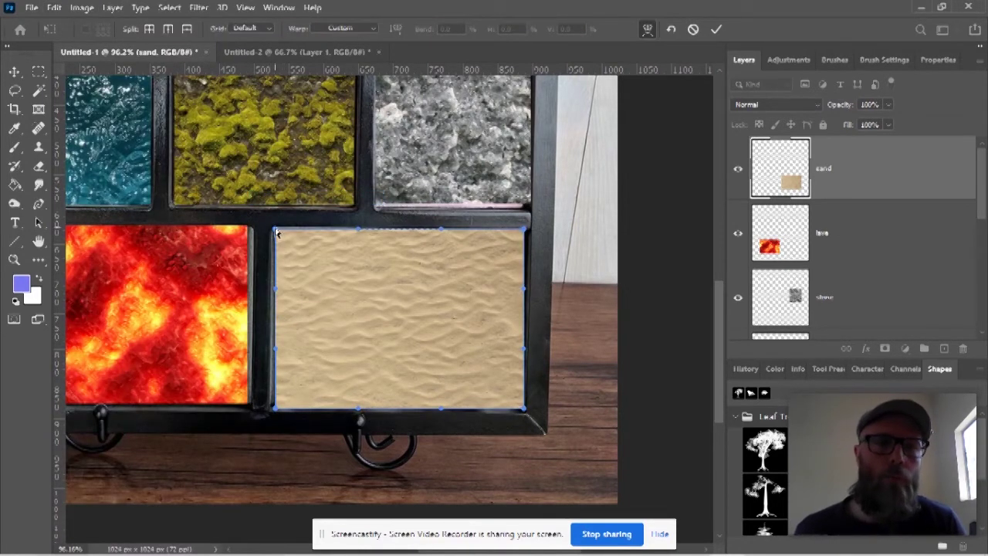
{"action": "left_click_drag", "start_coordinate": [276, 232], "coordinate": [190, 140]}
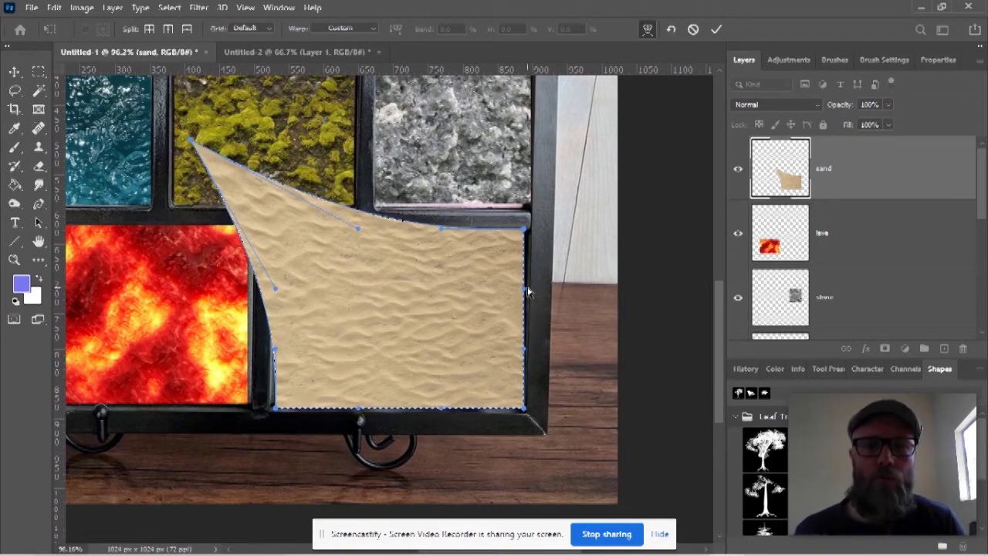
{"action": "left_click_drag", "start_coordinate": [526, 288], "coordinate": [652, 316]}
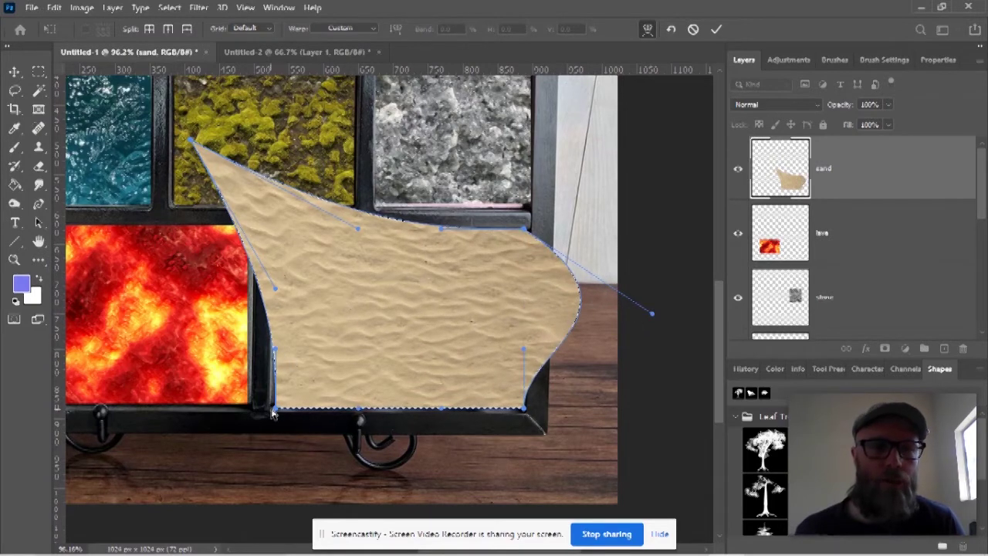
{"action": "left_click_drag", "start_coordinate": [276, 408], "coordinate": [417, 312]}
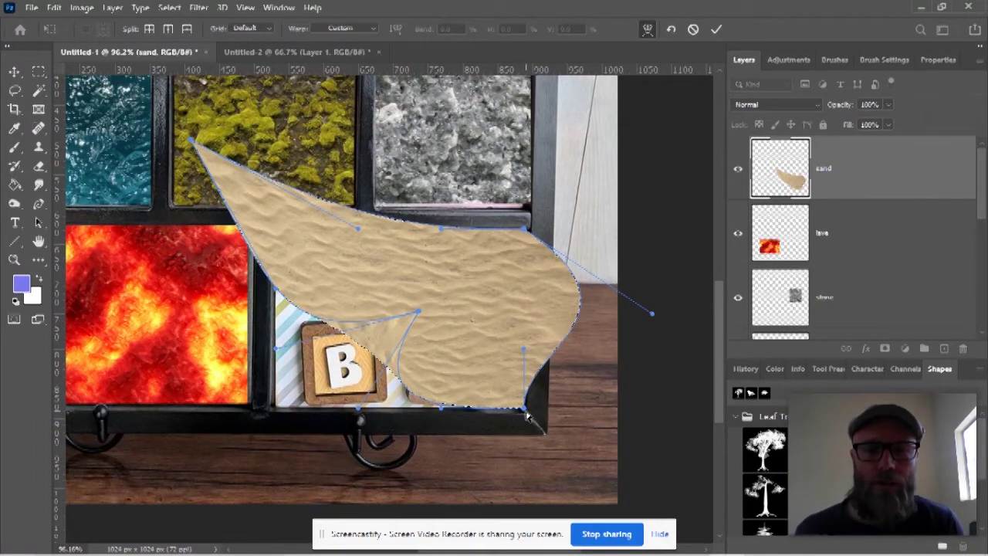
{"action": "left_click_drag", "start_coordinate": [526, 412], "coordinate": [394, 486]}
{"action": "key", "text": "ctrl+z"}
{"action": "key", "text": "ctrl+z"}
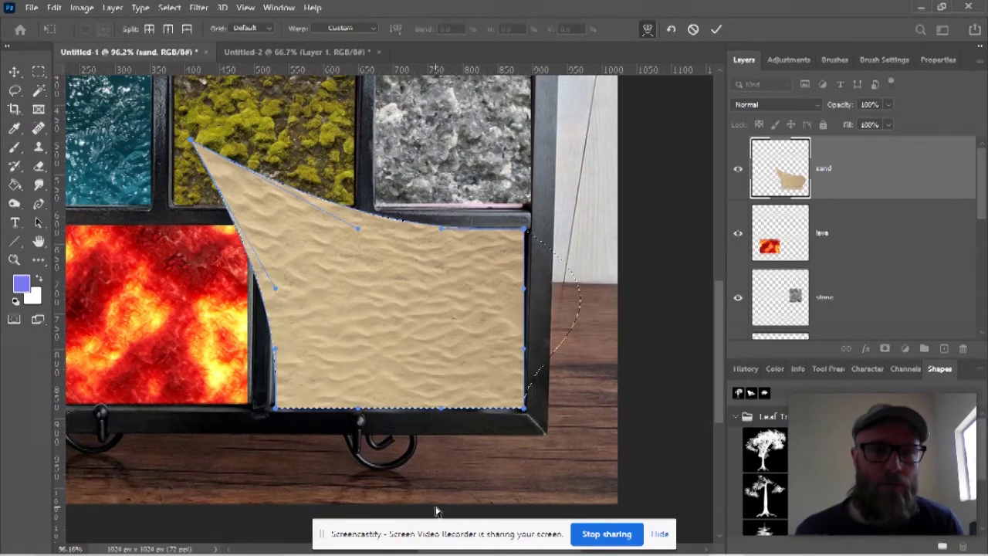
{"action": "key", "text": "ctrl+z"}
{"action": "left_click", "coordinate": [54, 7]}
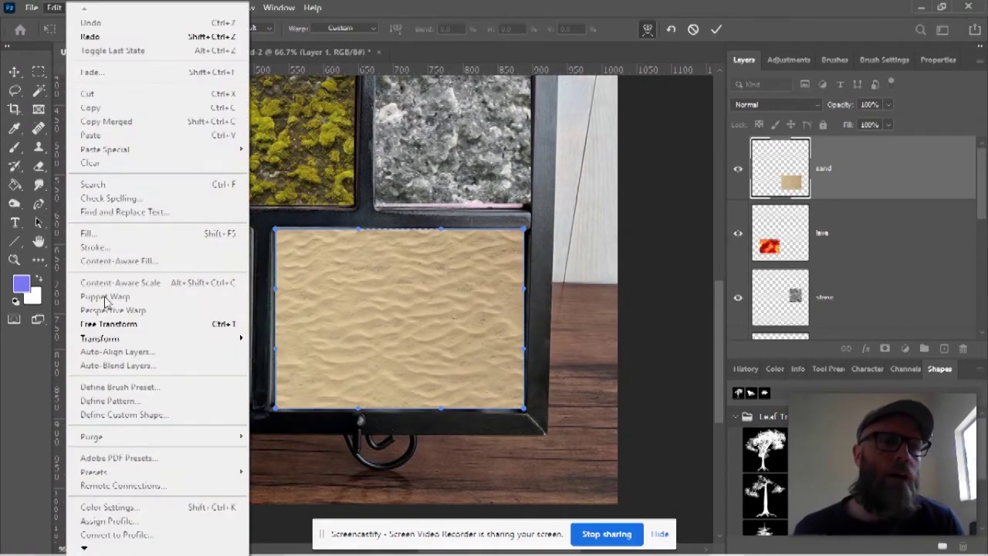
Mirror the sand texture horizontally with Edit > Transform > Flip Horizontal
{"action": "mouse_move", "coordinate": [121, 343]}
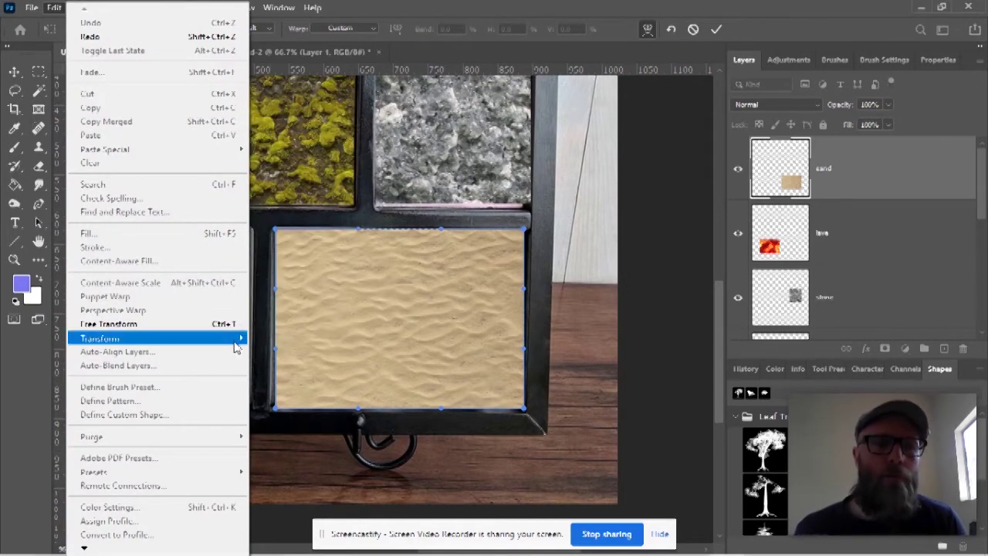
{"action": "mouse_move", "coordinate": [237, 345]}
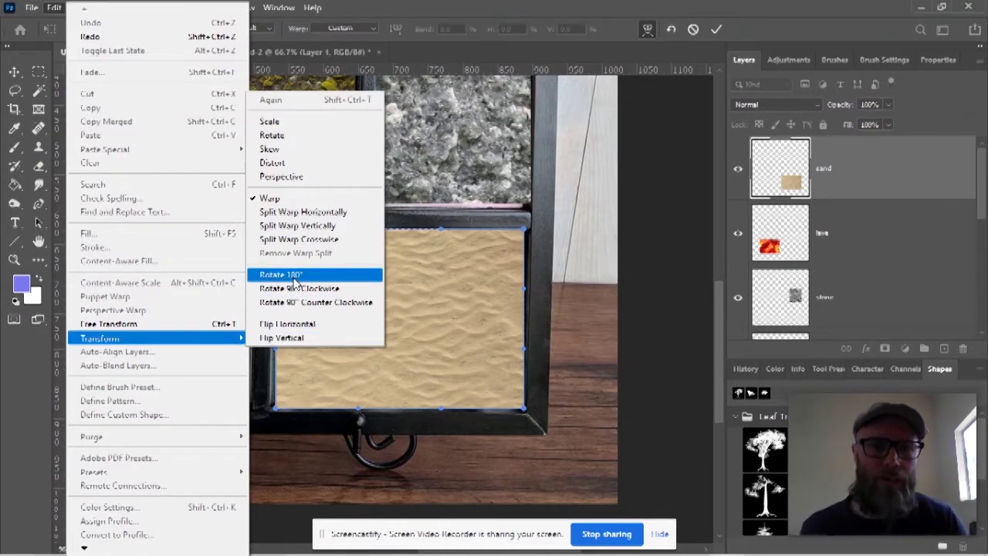
{"action": "left_click", "coordinate": [298, 325]}
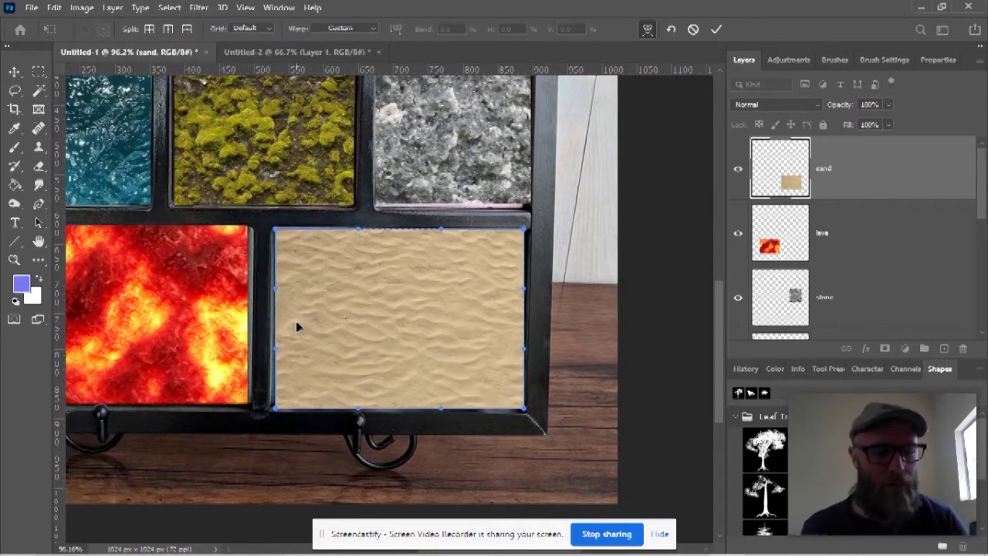
{"action": "left_click", "coordinate": [54, 7]}
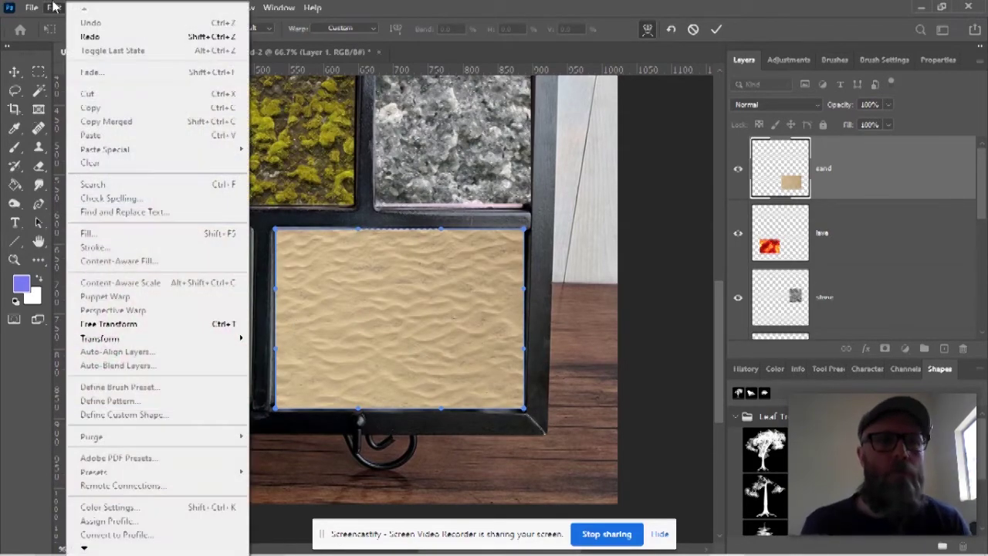
Free-transform the sand layer, try enlarging it from its corners, then undo back to 100%
{"action": "left_click", "coordinate": [112, 325]}
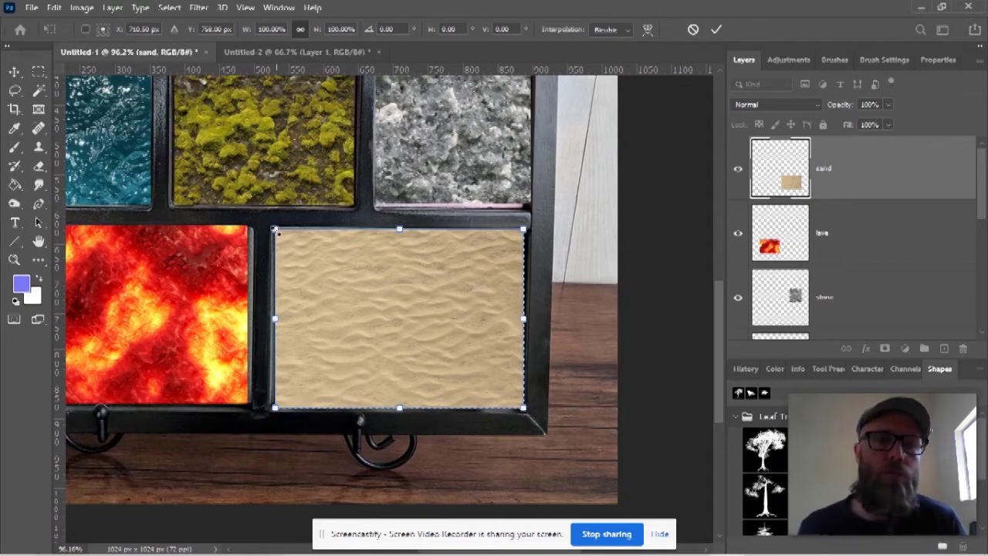
{"action": "left_click_drag", "start_coordinate": [275, 230], "coordinate": [174, 168]}
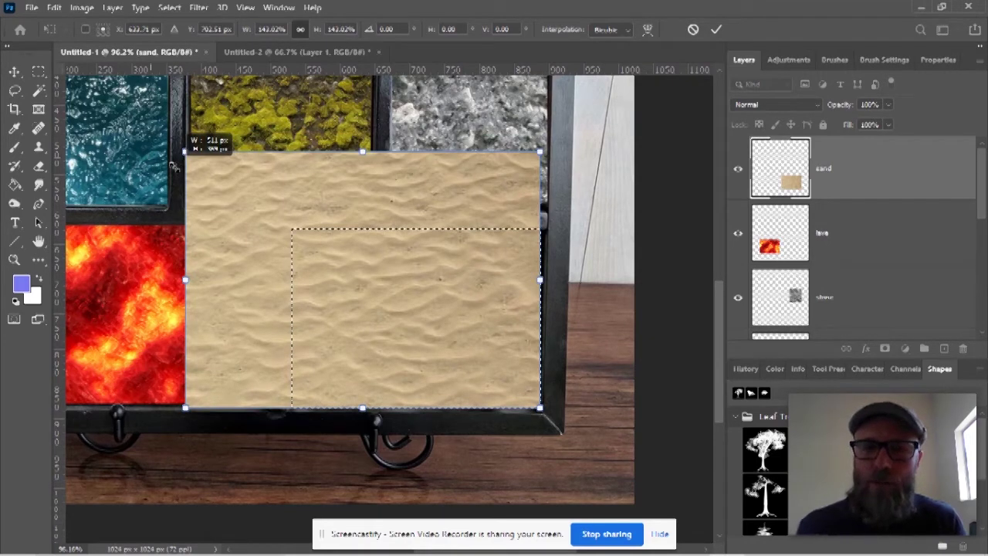
{"action": "left_click_drag", "start_coordinate": [174, 166], "coordinate": [291, 229]}
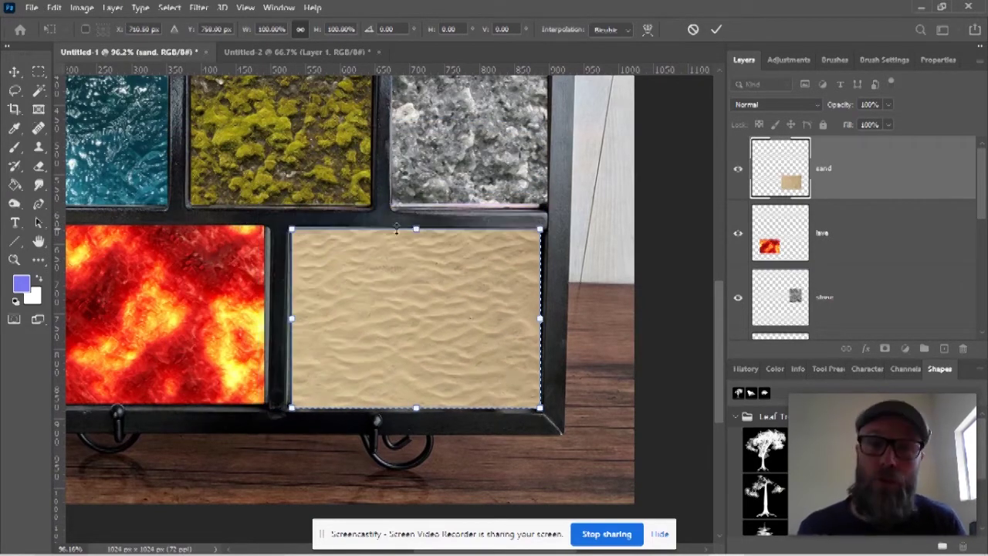
{"action": "left_click_drag", "start_coordinate": [416, 230], "coordinate": [417, 176]}
{"action": "key", "text": "ctrl+z"}
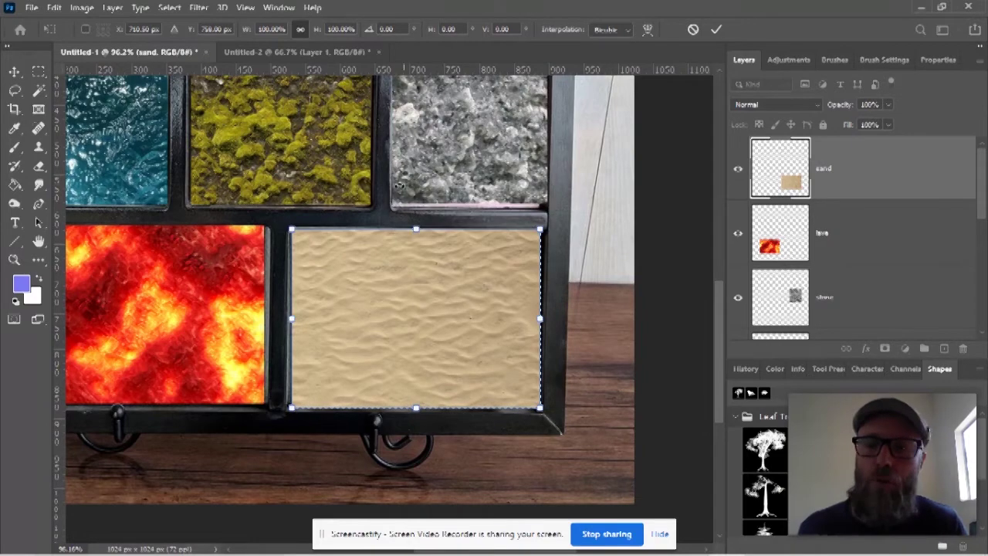
Try several sand texture sizes, refit it to its opening, and commit the transform
{"action": "left_click_drag", "start_coordinate": [291, 320], "coordinate": [367, 318]}
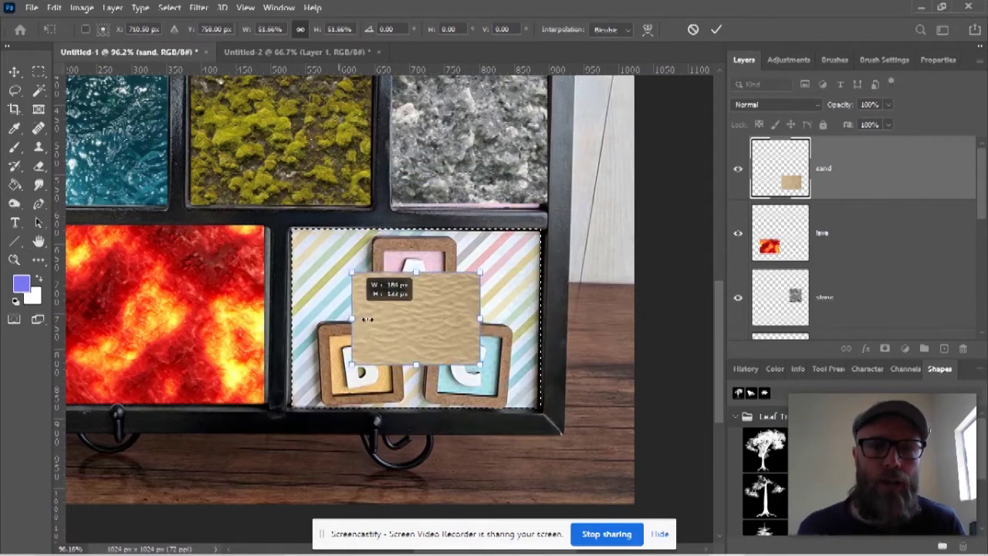
{"action": "left_click_drag", "start_coordinate": [305, 308], "coordinate": [396, 339]}
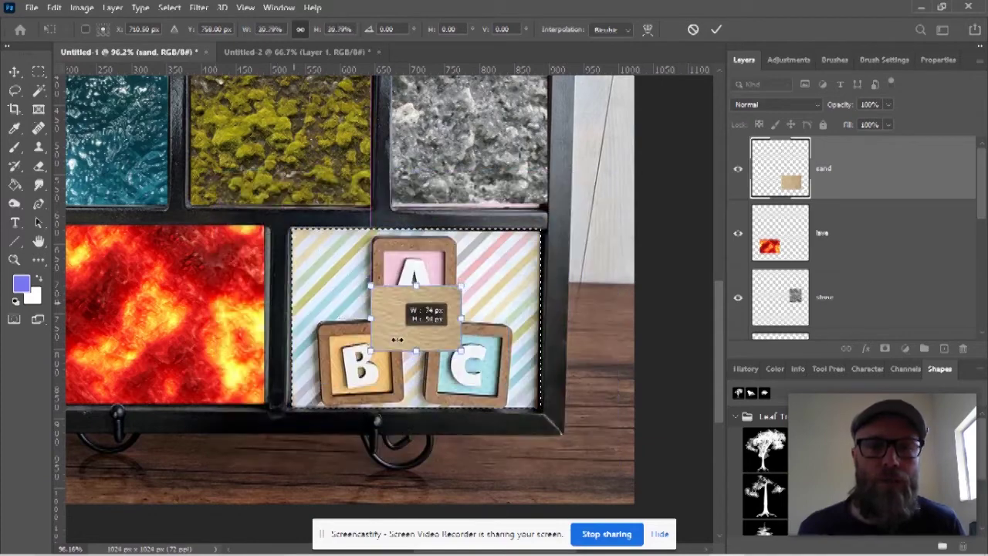
{"action": "left_click_drag", "start_coordinate": [258, 285], "coordinate": [335, 340]}
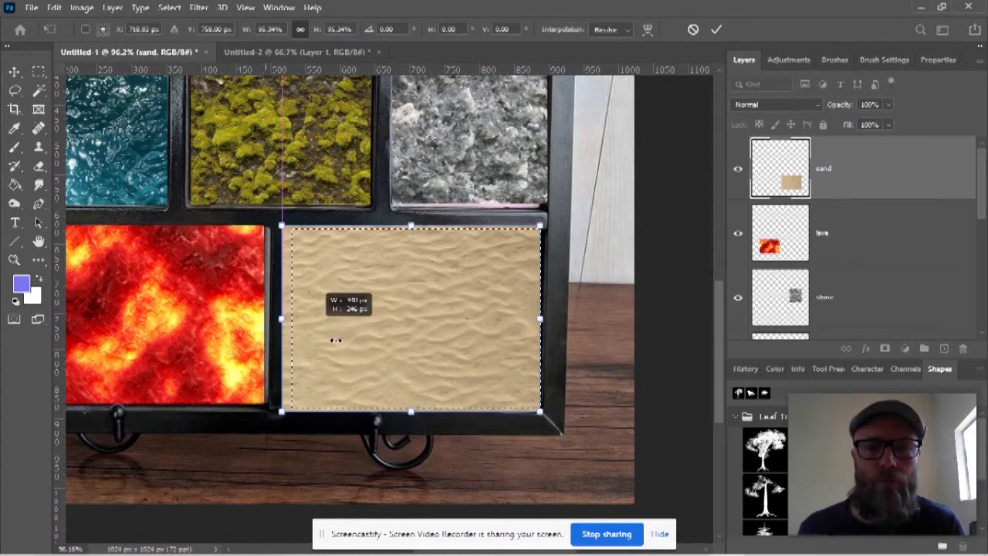
{"action": "left_click_drag", "start_coordinate": [245, 292], "coordinate": [214, 284]}
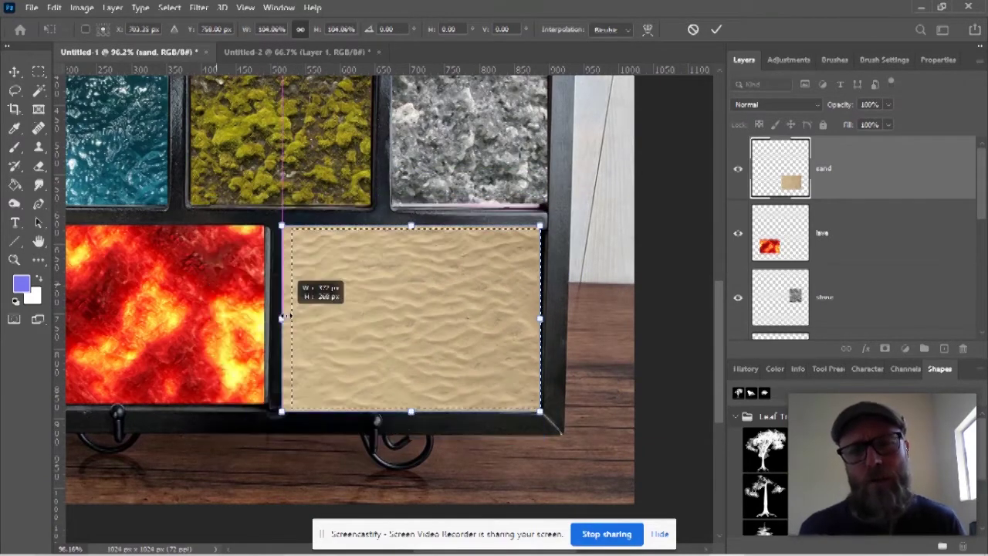
{"action": "left_click_drag", "start_coordinate": [284, 317], "coordinate": [501, 309]}
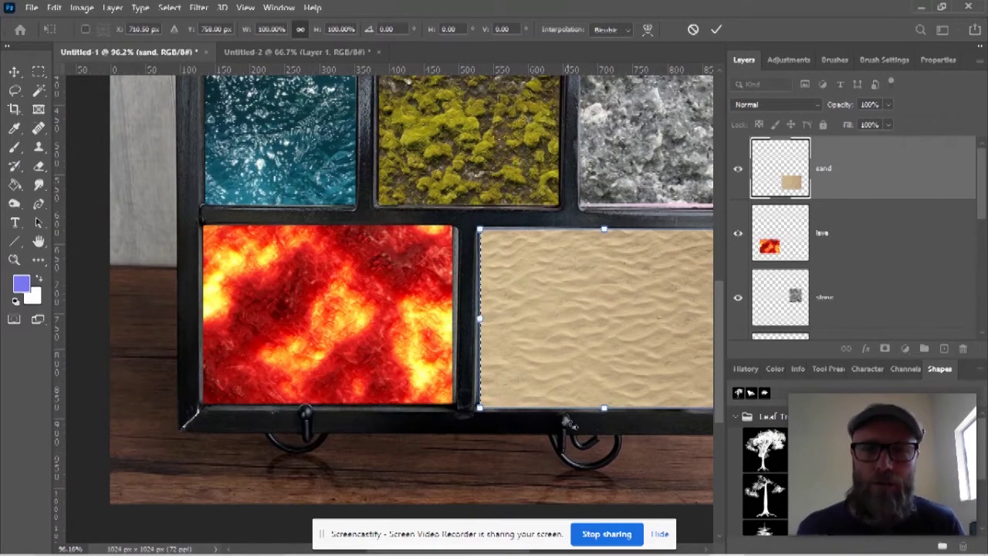
{"action": "left_click_drag", "start_coordinate": [662, 482], "coordinate": [487, 461]}
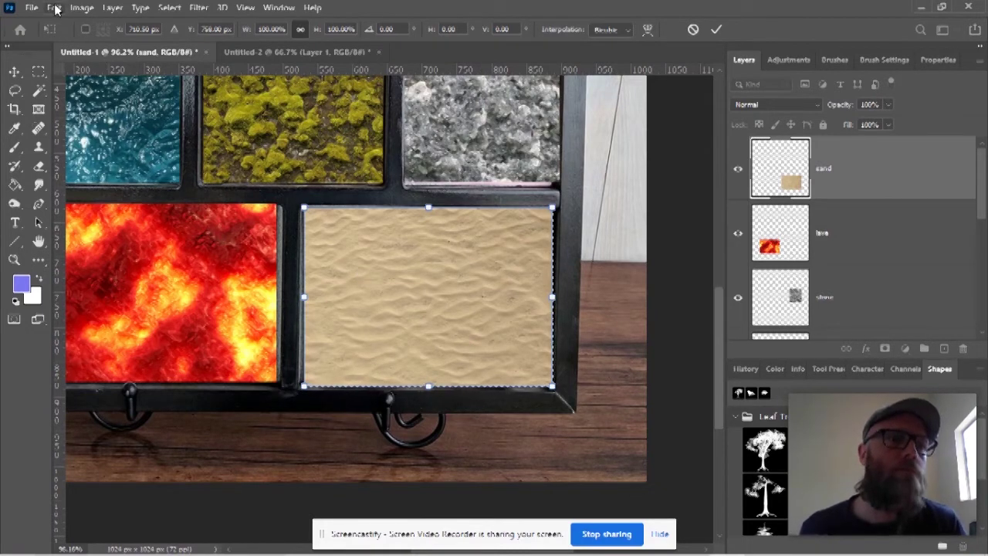
{"action": "key", "text": "Return"}
{"action": "key", "text": "h"}
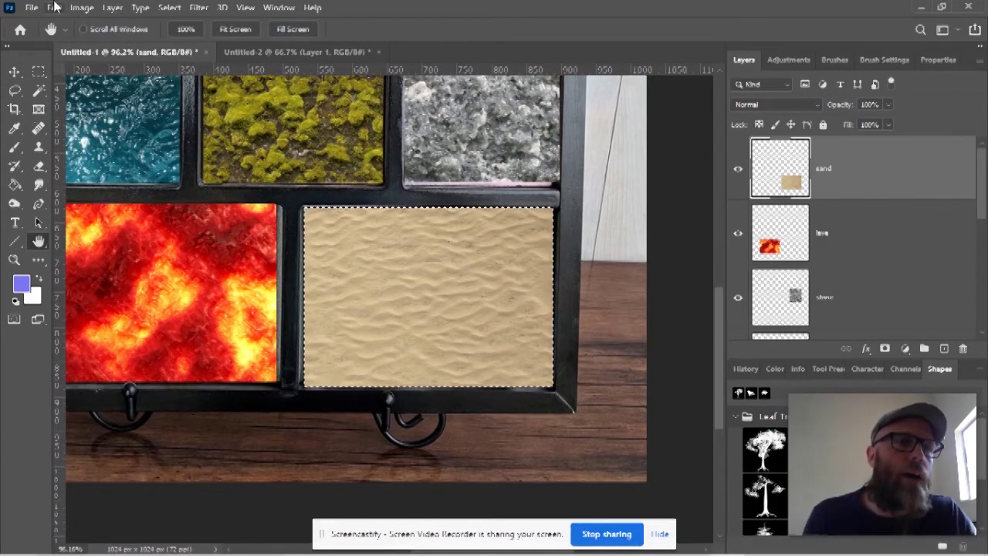
Start Edit > Puppet Warp on the sand layer and place pins on it
{"action": "left_click", "coordinate": [56, 6]}
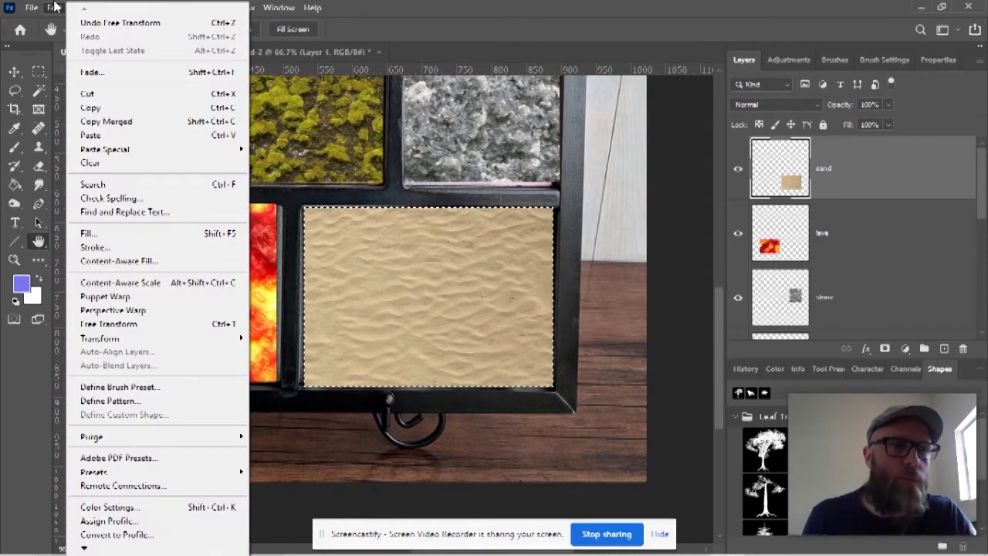
{"action": "left_click", "coordinate": [105, 296]}
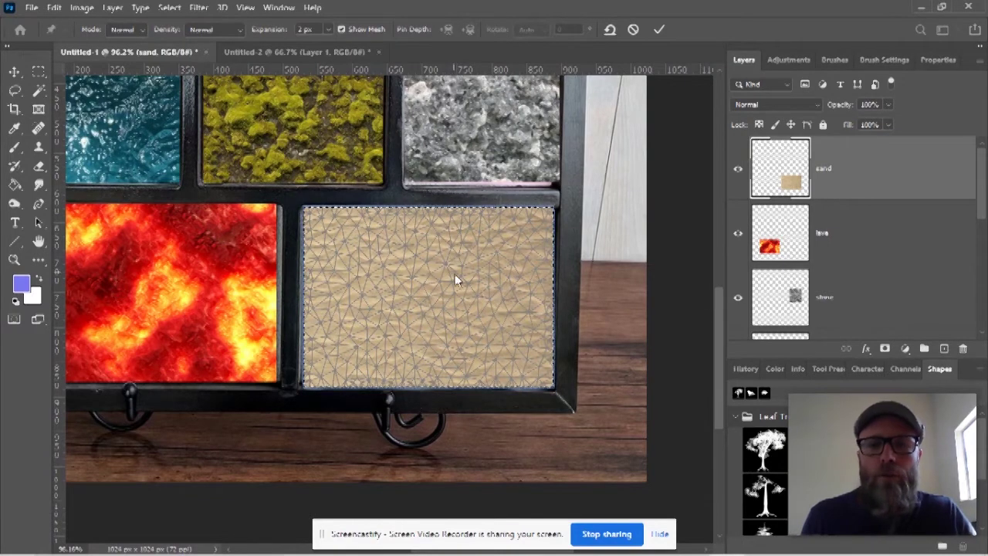
{"action": "left_click", "coordinate": [363, 247]}
{"action": "left_click", "coordinate": [498, 337]}
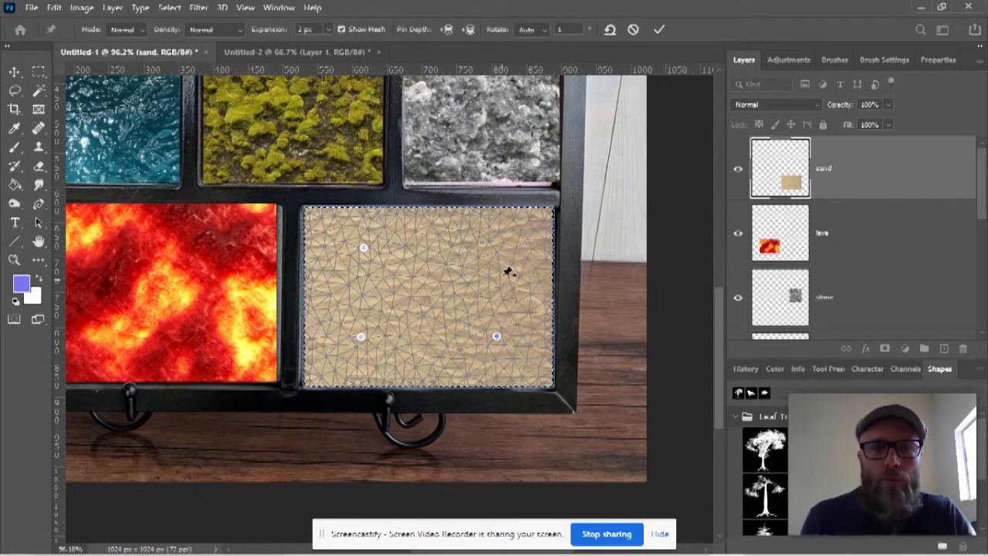
{"action": "left_click", "coordinate": [493, 247]}
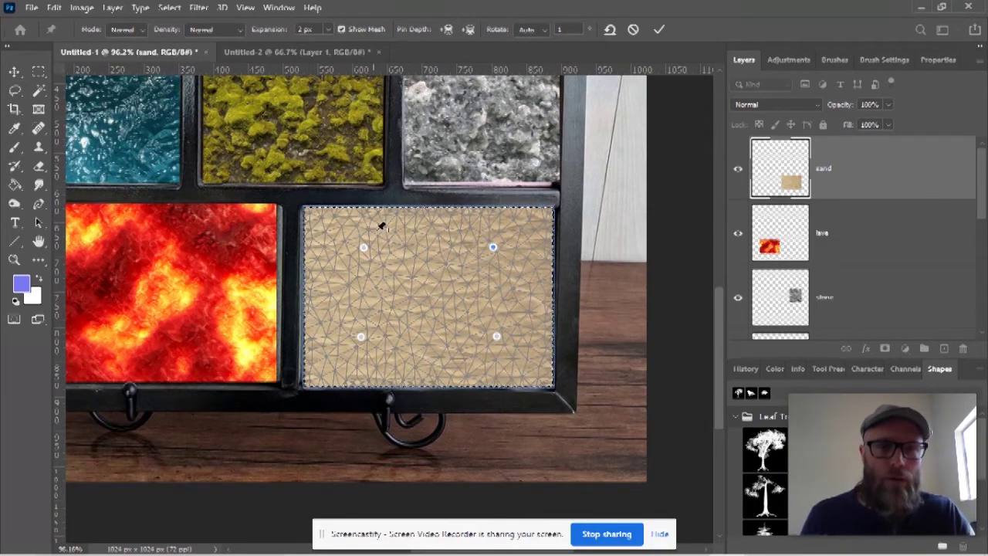
Drag the pins to bend the sand into a wing-like shape, undoing the last move
{"action": "left_click_drag", "start_coordinate": [364, 249], "coordinate": [301, 162]}
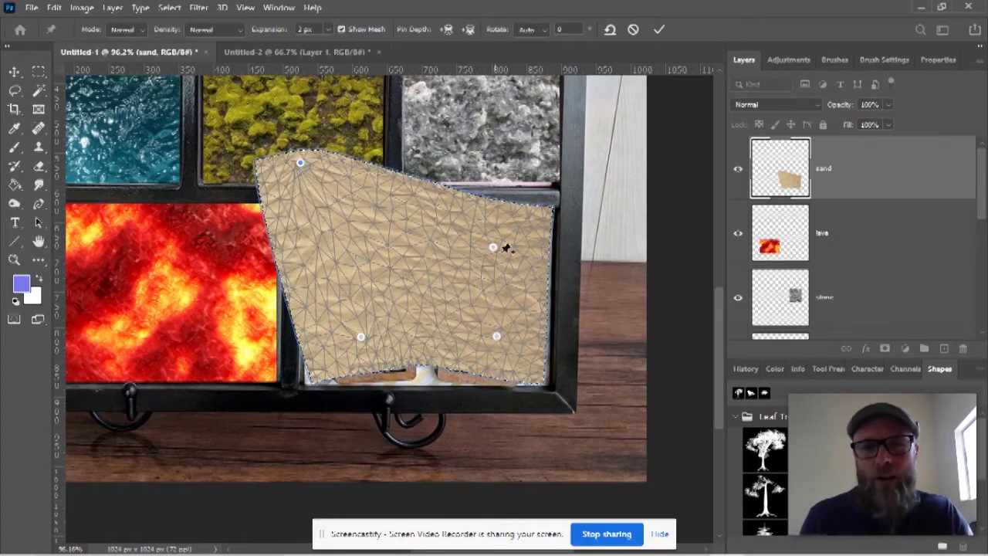
{"action": "left_click_drag", "start_coordinate": [492, 249], "coordinate": [437, 292]}
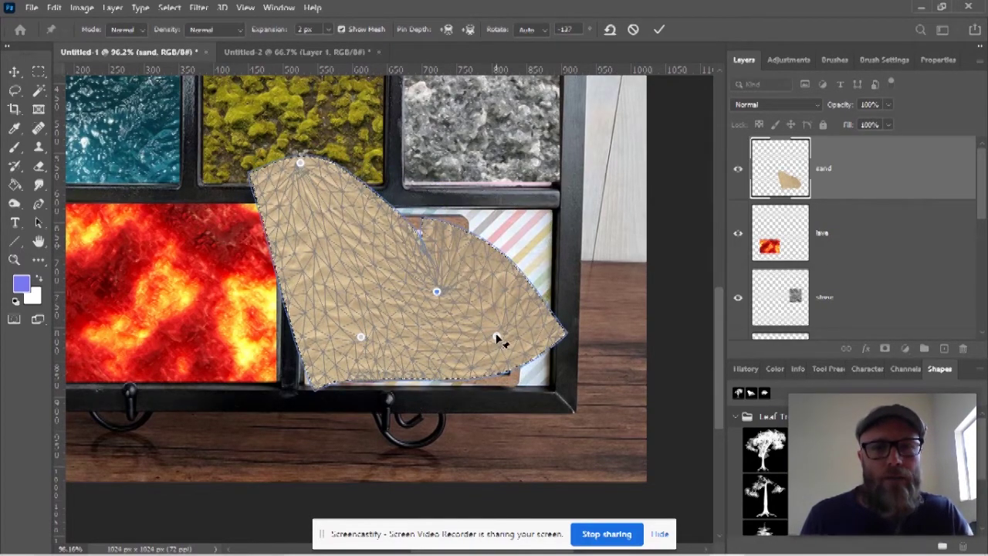
{"action": "left_click_drag", "start_coordinate": [497, 338], "coordinate": [592, 295]}
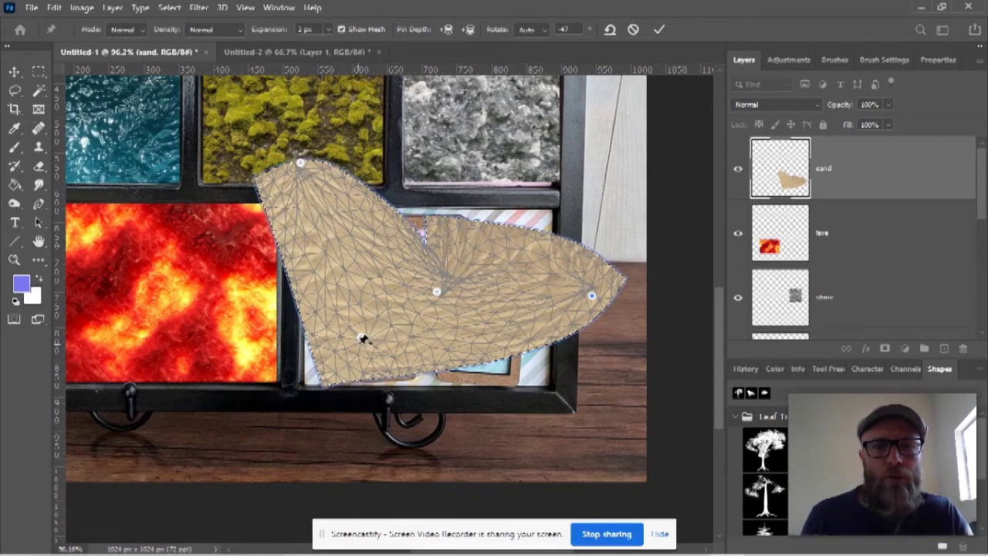
{"action": "left_click_drag", "start_coordinate": [360, 340], "coordinate": [321, 423]}
{"action": "key", "text": "ctrl+z"}
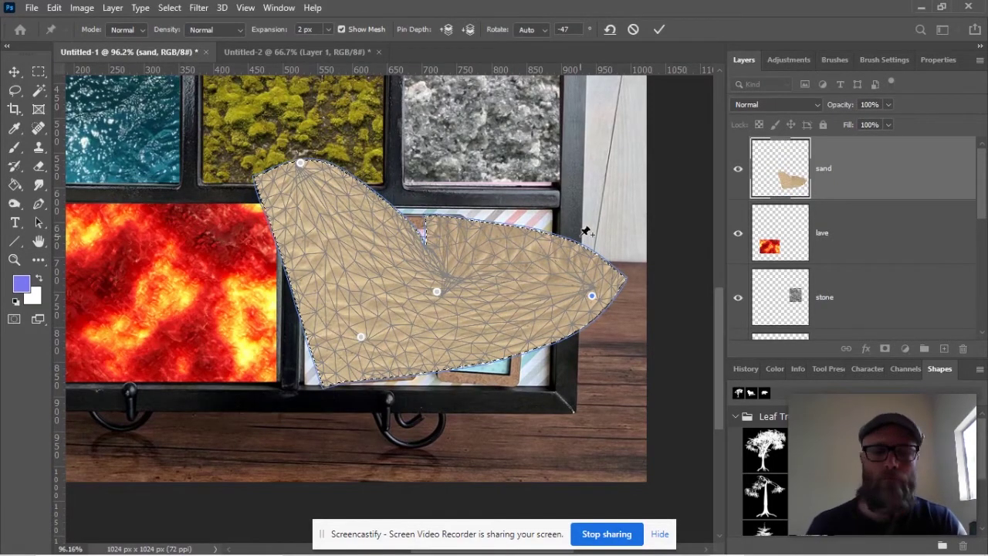
{"action": "left_click", "coordinate": [14, 72]}
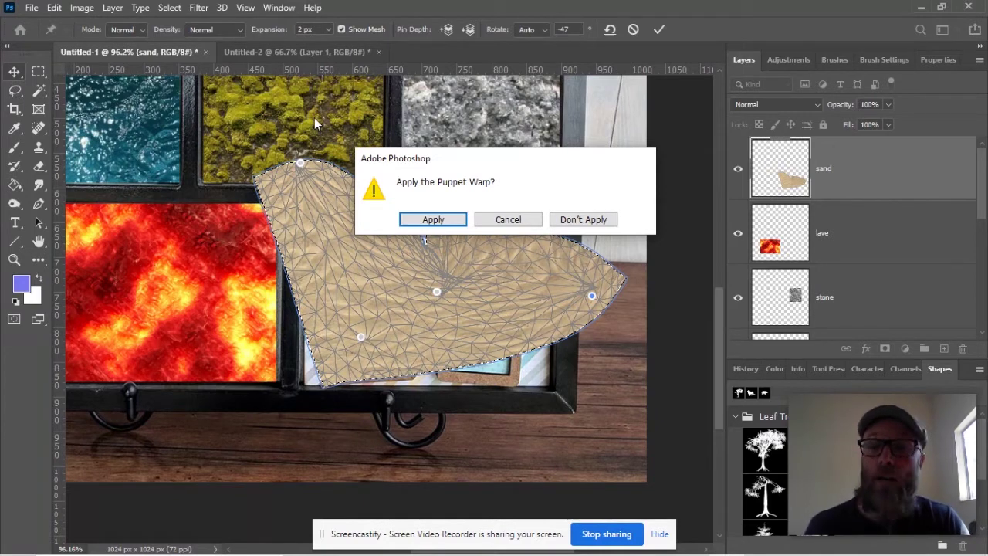
Discard the puppet warp and rotate the sand texture by about 0.36°
{"action": "left_click", "coordinate": [586, 220]}
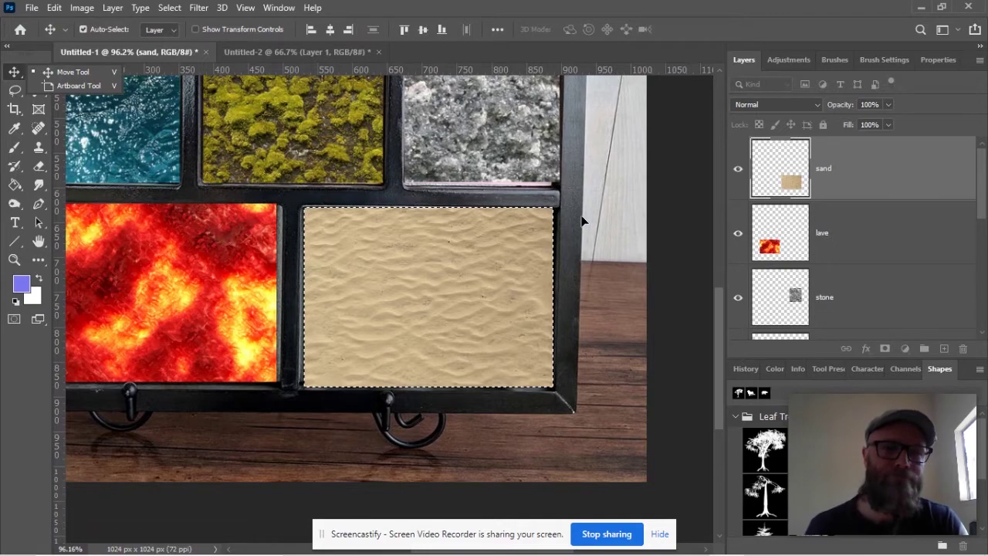
{"action": "left_click", "coordinate": [54, 7]}
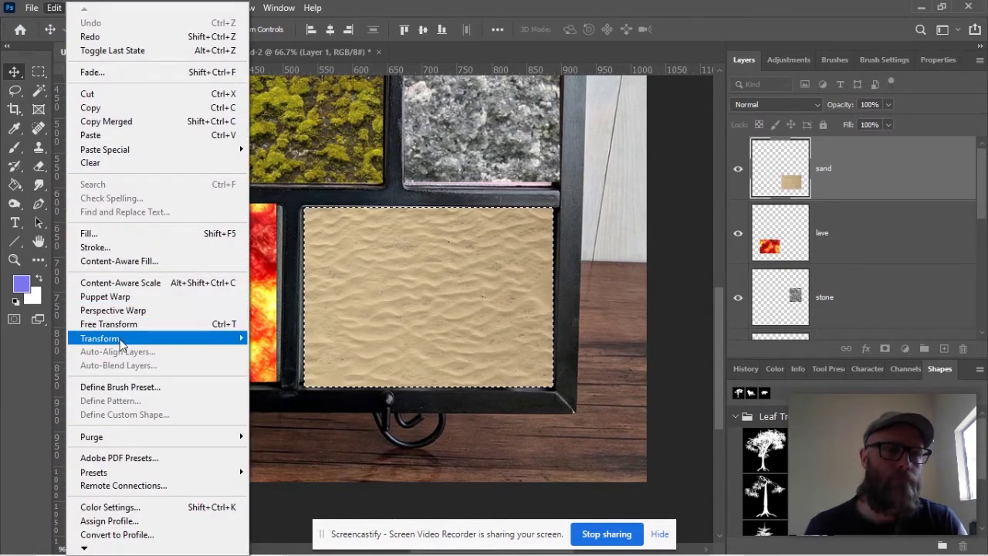
{"action": "mouse_move", "coordinate": [122, 344]}
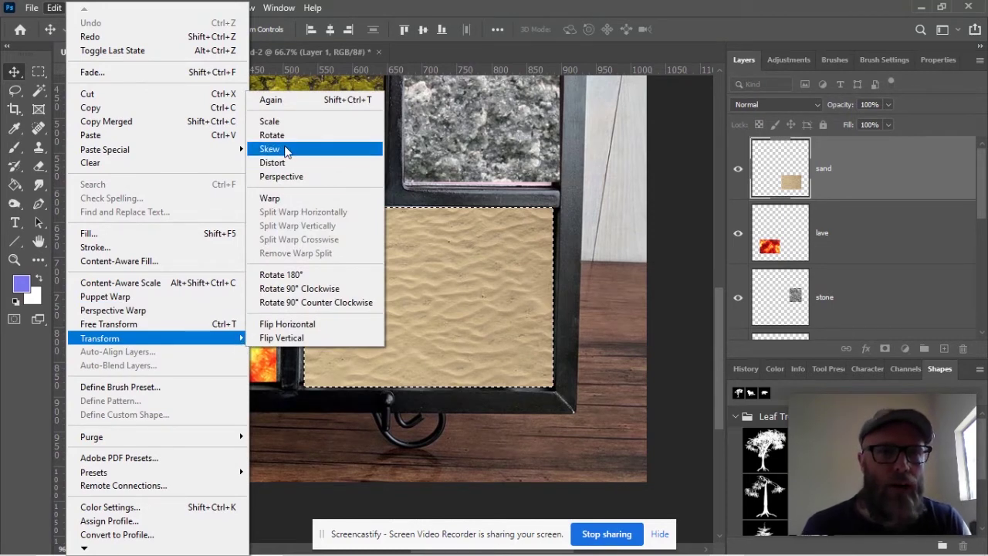
{"action": "left_click", "coordinate": [285, 135]}
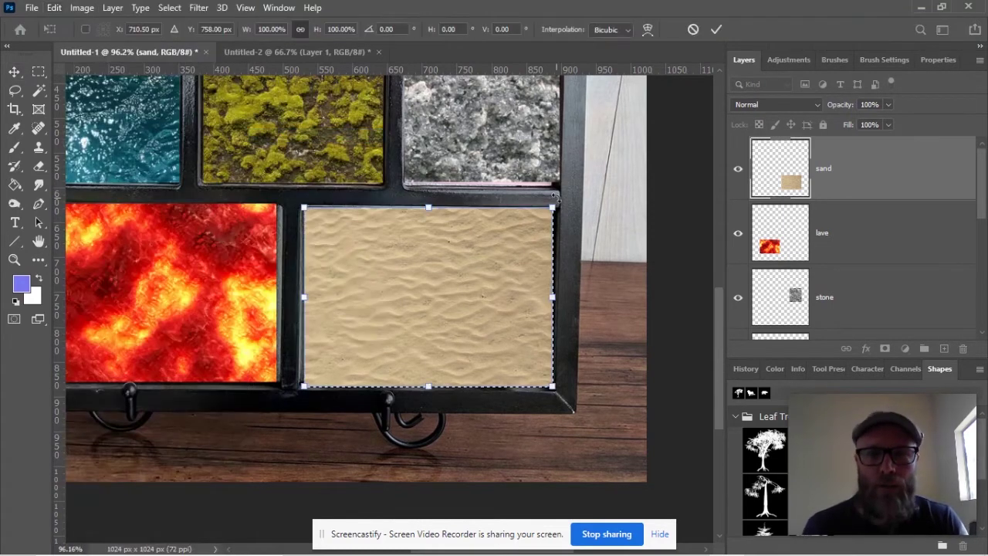
{"action": "left_click_drag", "start_coordinate": [561, 204], "coordinate": [560, 206]}
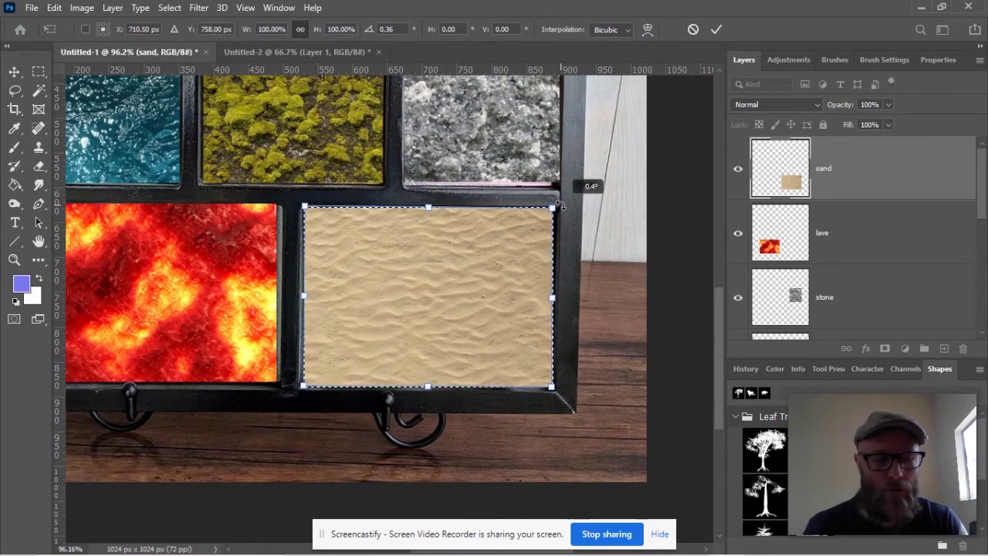
{"action": "scroll", "coordinate": [490, 228], "scroll_direction": "up", "scroll_amount": 4}
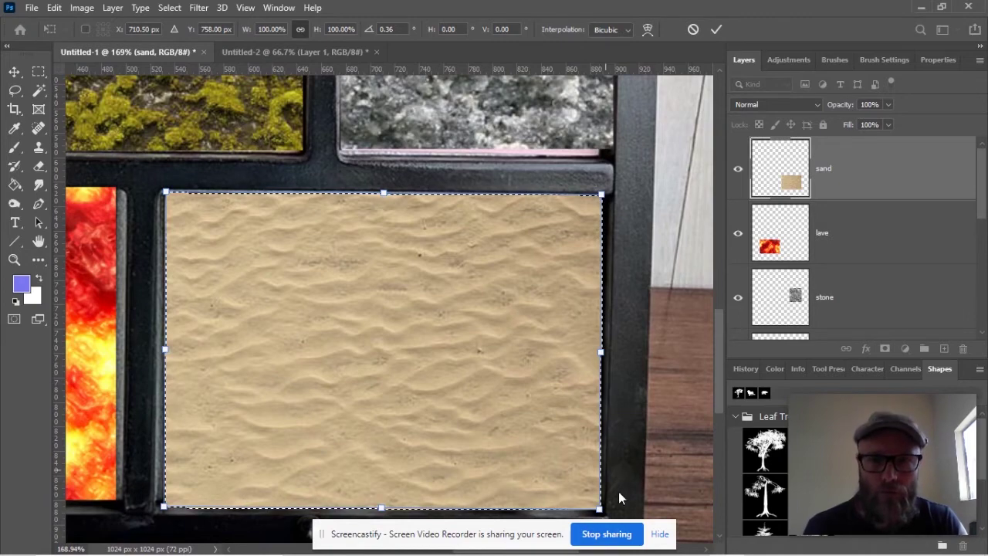
Scale the sand texture to about 98.41% in its pane, commit, and deselect
{"action": "left_click", "coordinate": [53, 8]}
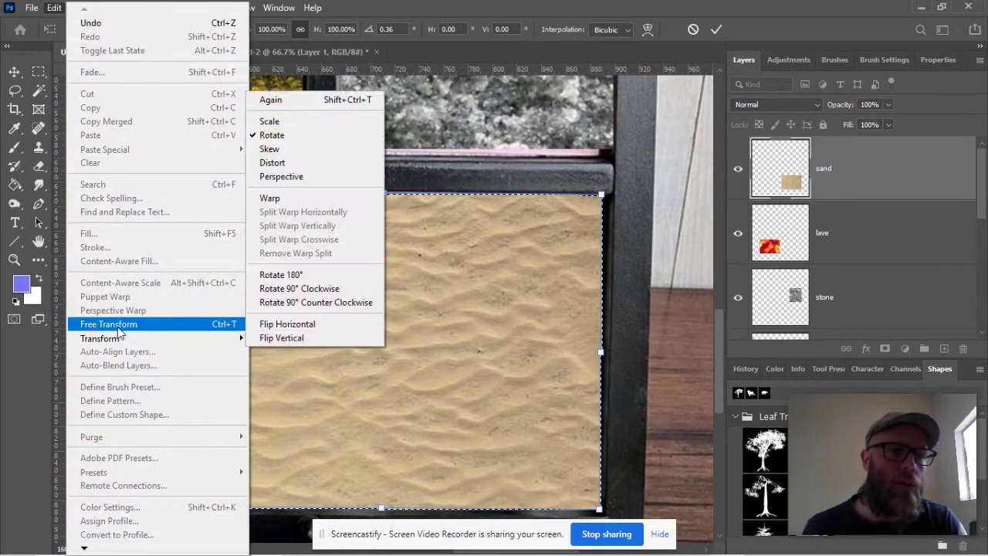
{"action": "left_click", "coordinate": [188, 324]}
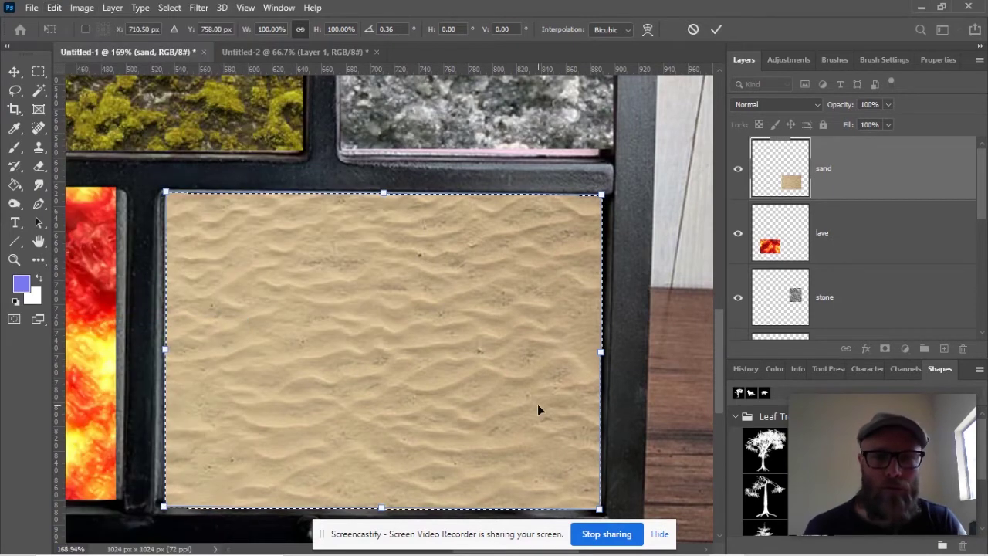
{"action": "left_click_drag", "start_coordinate": [601, 194], "coordinate": [600, 196]}
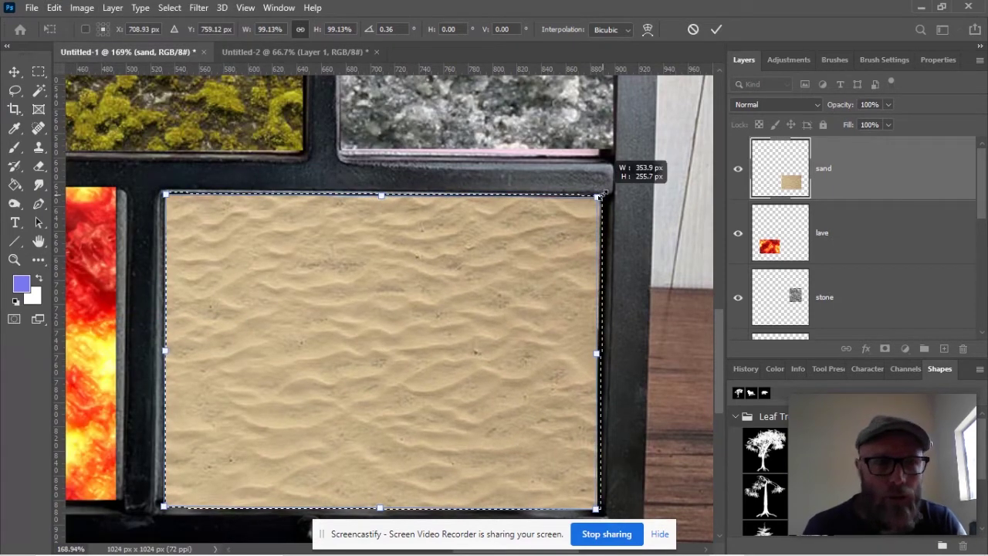
{"action": "scroll", "coordinate": [622, 394], "scroll_direction": "down", "scroll_amount": 3}
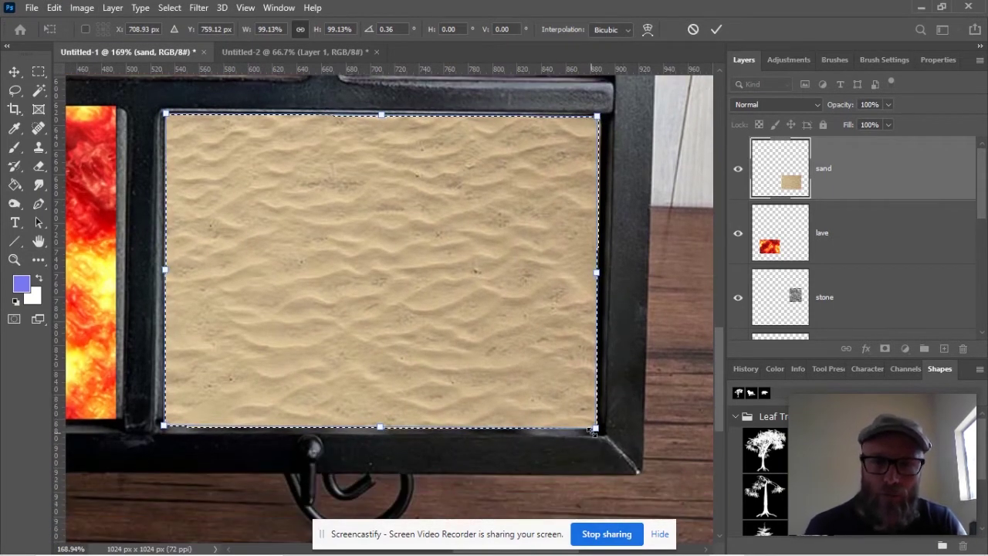
{"action": "left_click_drag", "start_coordinate": [593, 431], "coordinate": [590, 425]}
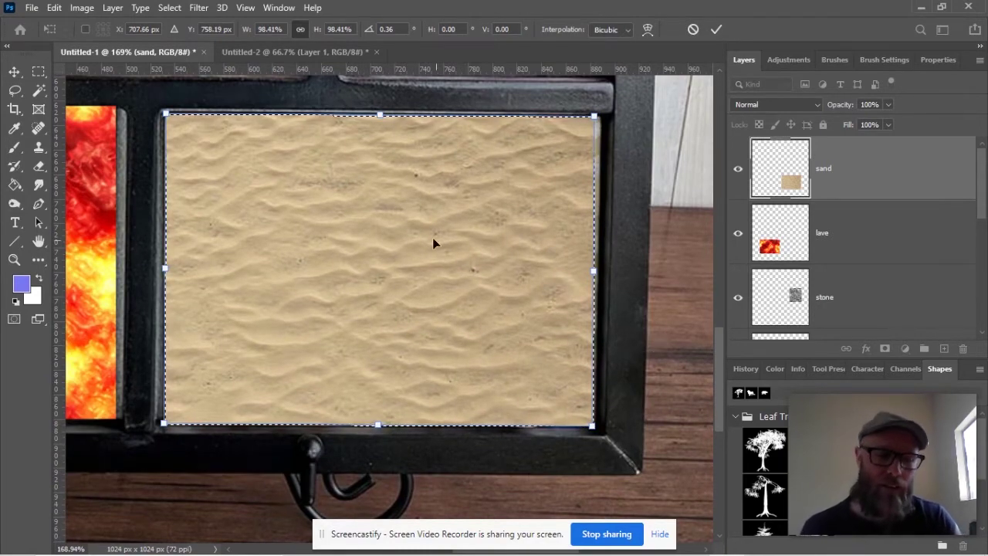
{"action": "scroll", "coordinate": [364, 214], "scroll_direction": "down", "scroll_amount": 2}
{"action": "scroll", "coordinate": [364, 214], "scroll_direction": "down", "scroll_amount": 3}
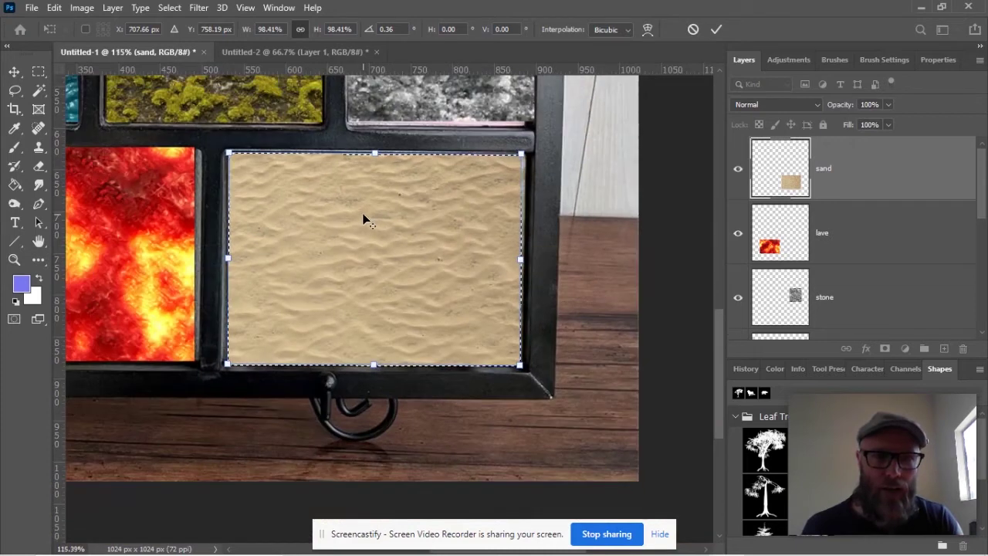
{"action": "scroll", "coordinate": [364, 216], "scroll_direction": "down", "scroll_amount": 1}
{"action": "left_click_drag", "start_coordinate": [195, 181], "coordinate": [356, 300]}
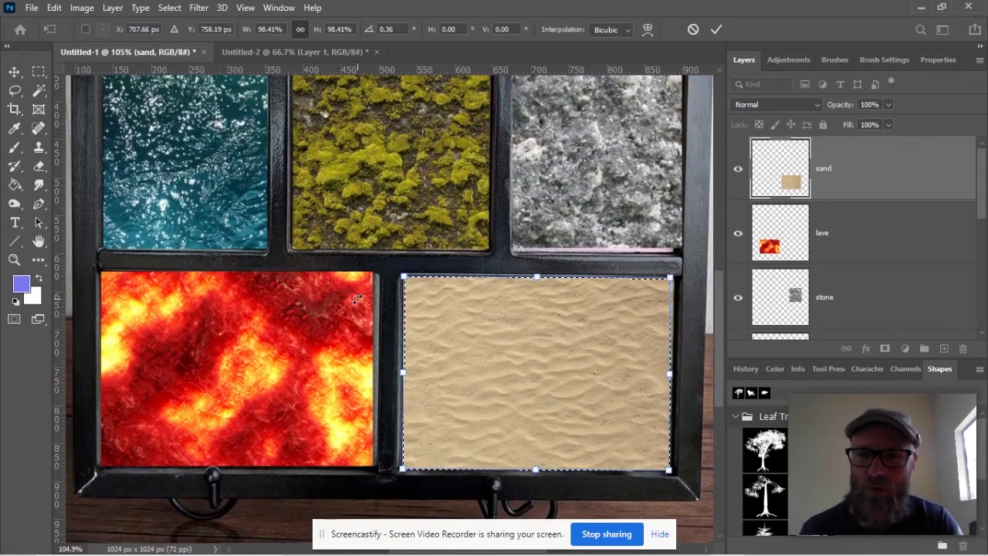
{"action": "key", "text": "Return"}
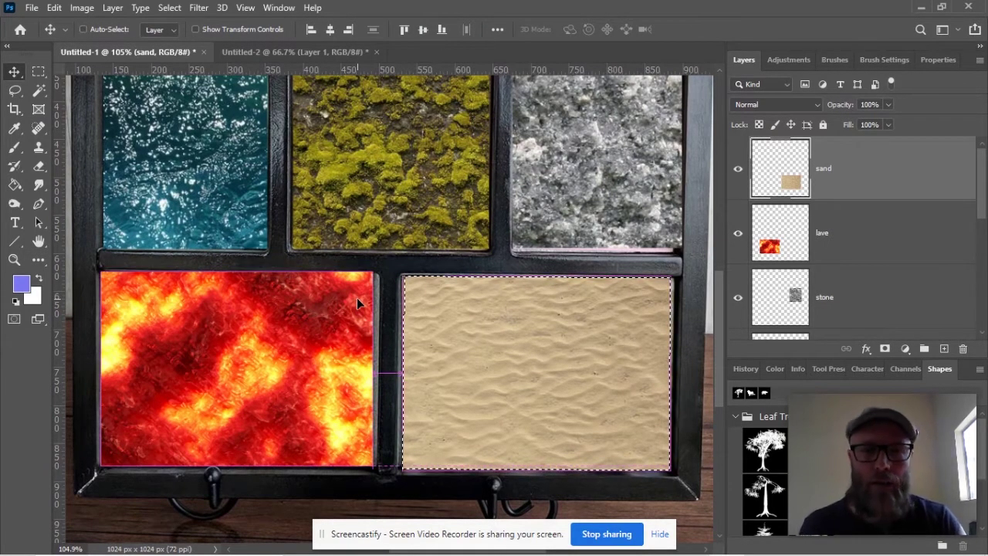
{"action": "key", "text": "ctrl+d"}
Zoom out to view the whole collage and check spacing between the texture tiles
{"action": "scroll", "coordinate": [241, 225], "scroll_direction": "down", "scroll_amount": 2}
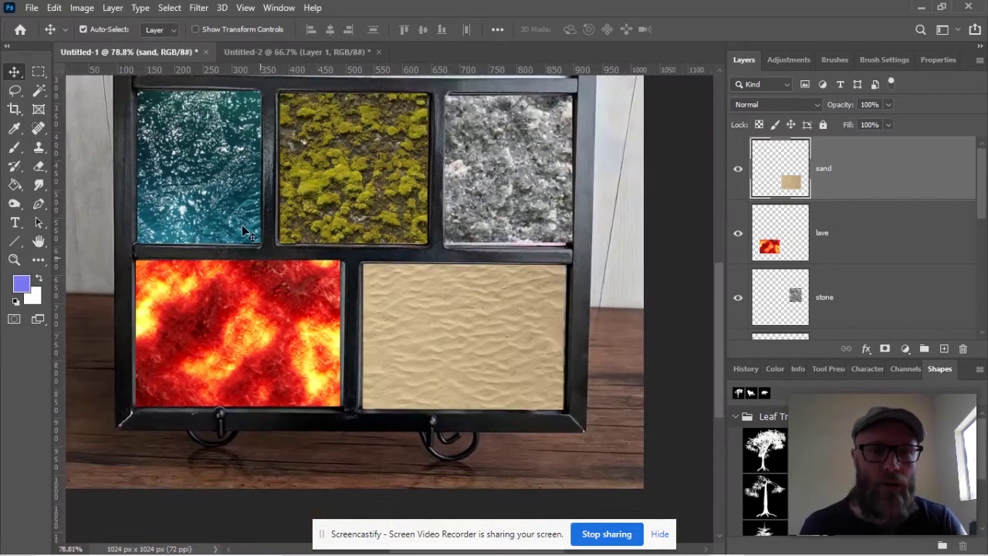
{"action": "scroll", "coordinate": [242, 224], "scroll_direction": "down", "scroll_amount": 1}
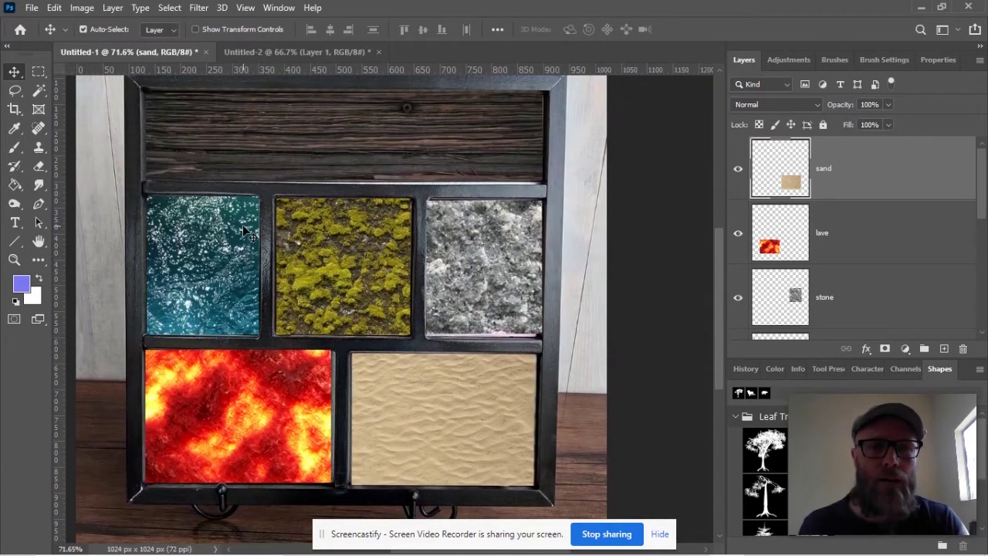
{"action": "key", "text": "ctrl"}
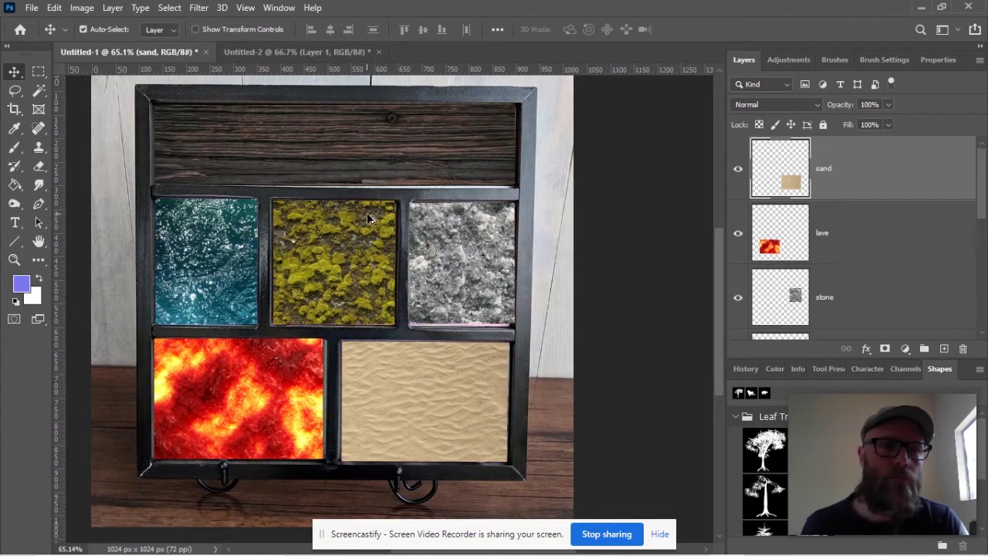
{"action": "scroll", "coordinate": [369, 219], "scroll_direction": "down", "scroll_amount": 1}
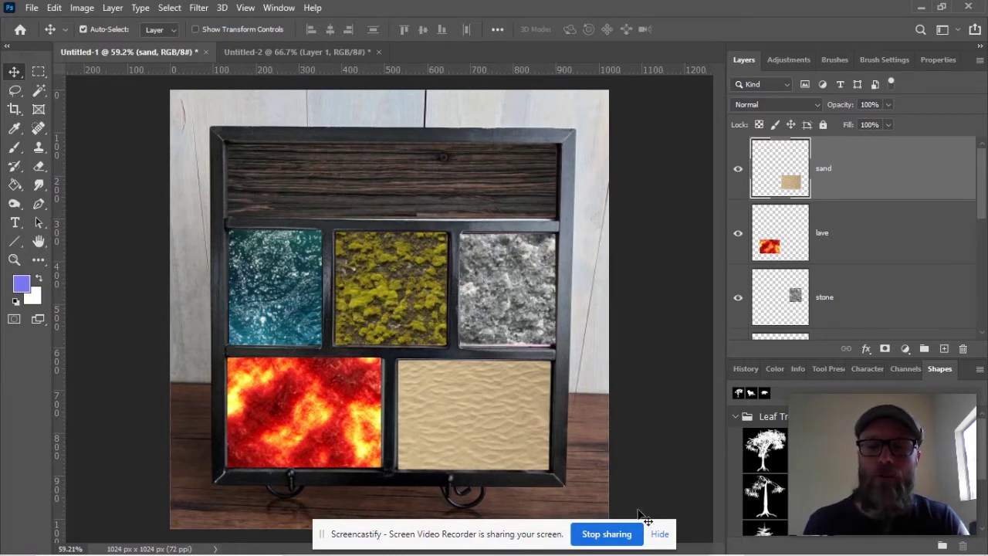
{"action": "mouse_move", "coordinate": [691, 550]}
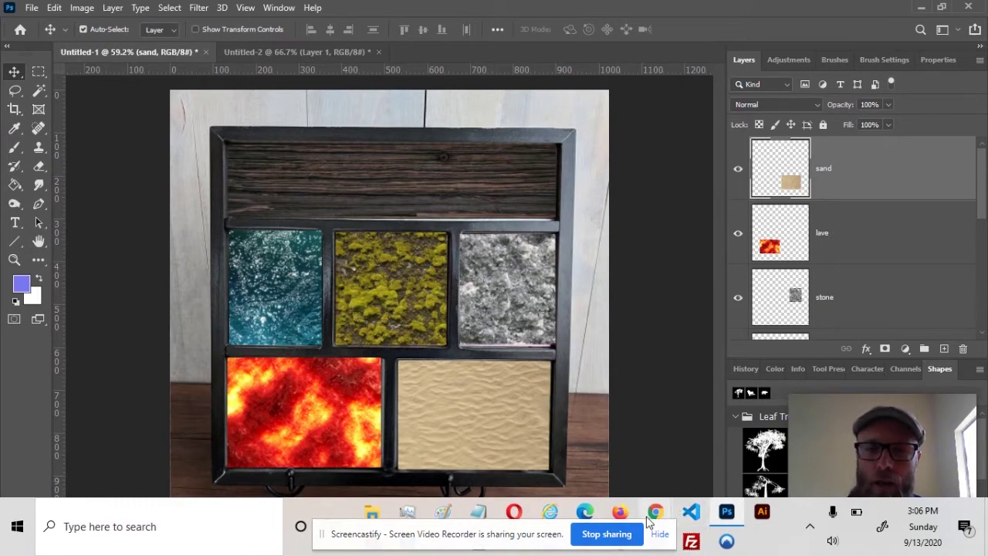
{"action": "mouse_move", "coordinate": [658, 516]}
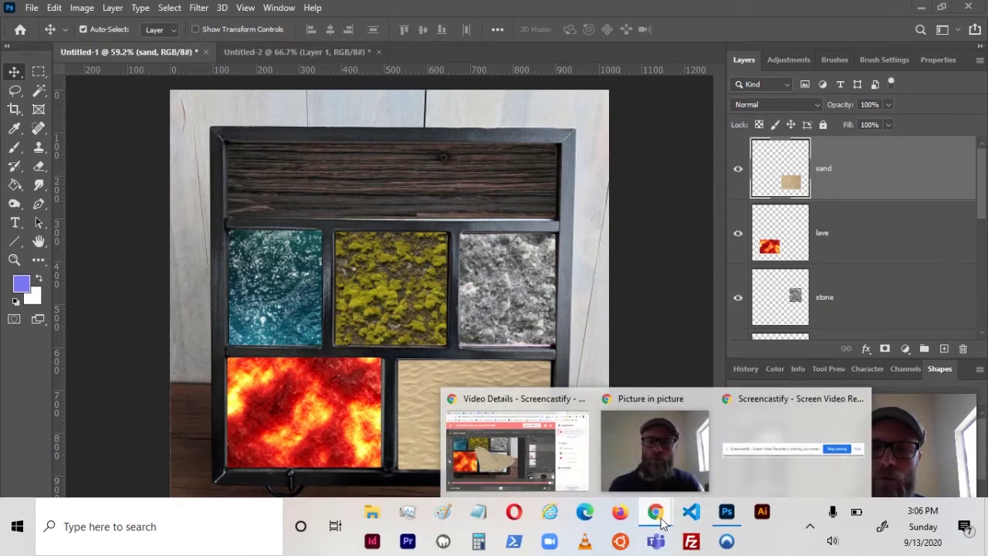
Search Google Images for 'shell' in a new Chrome tab
{"action": "left_click", "coordinate": [498, 450]}
{"action": "left_click", "coordinate": [843, 12]}
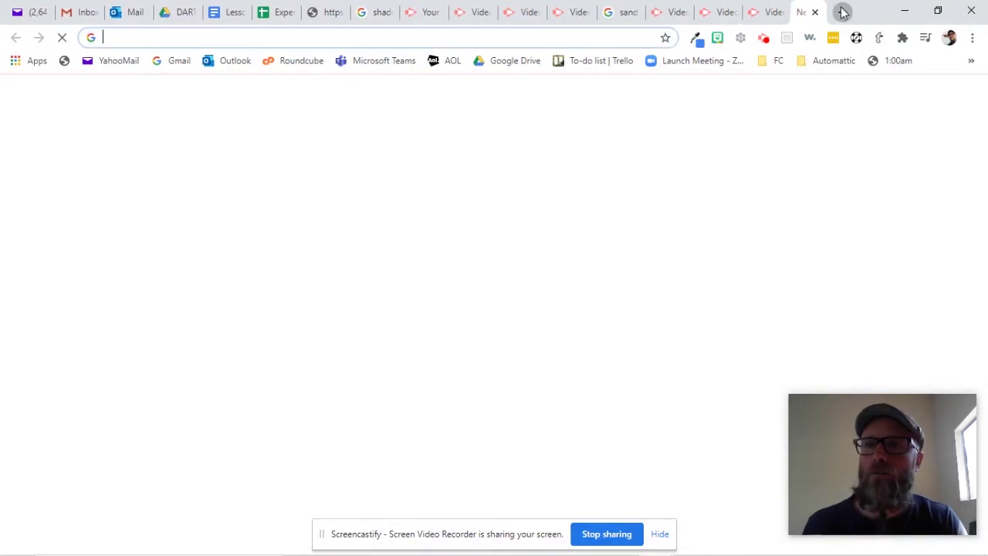
{"action": "left_click", "coordinate": [627, 40]}
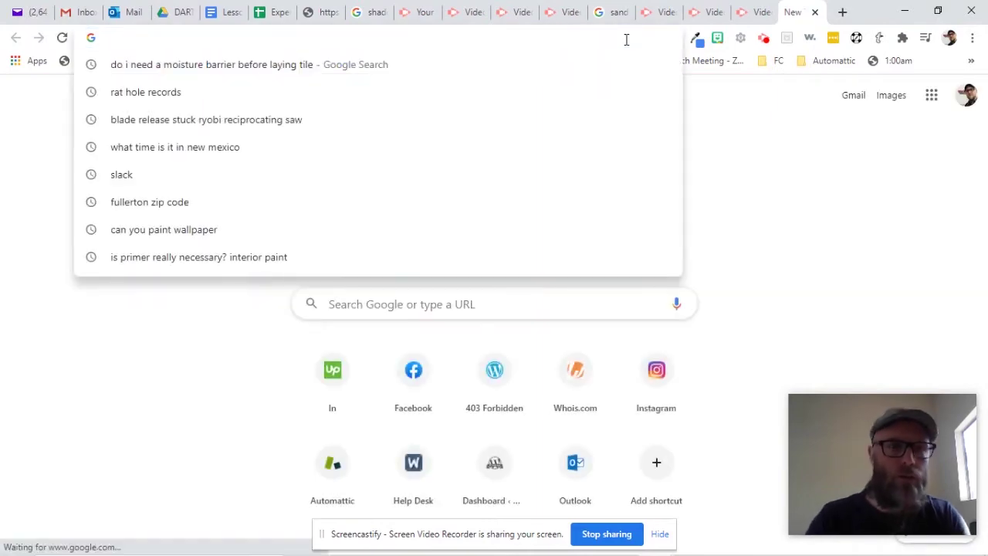
{"action": "type", "text": "shell"}
{"action": "key", "text": "Return"}
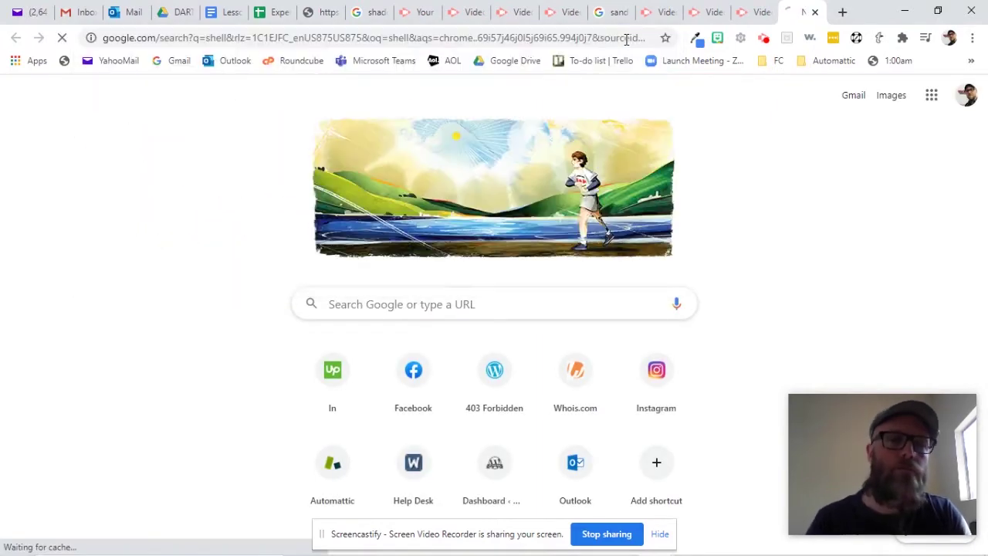
{"action": "left_click", "coordinate": [317, 147]}
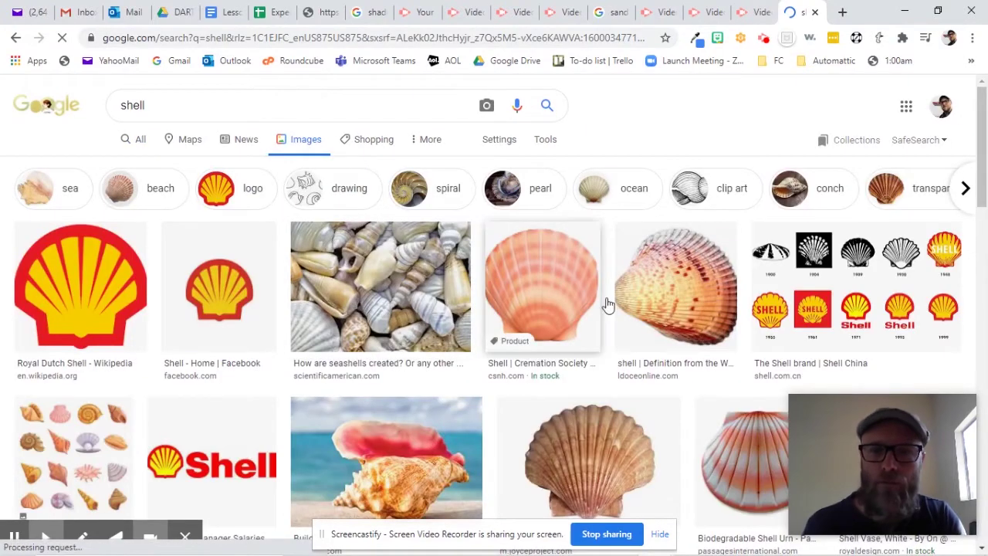
{"action": "scroll", "coordinate": [622, 303], "scroll_direction": "down", "scroll_amount": 3}
{"action": "scroll", "coordinate": [626, 303], "scroll_direction": "down", "scroll_amount": 1}
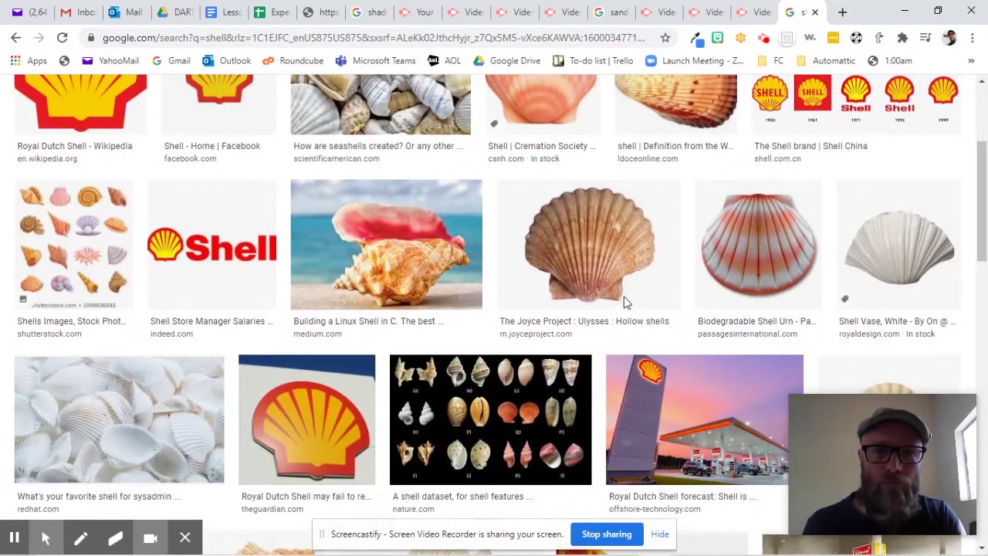
Open the Marble shell result in preview and copy the image
{"action": "left_click", "coordinate": [384, 265]}
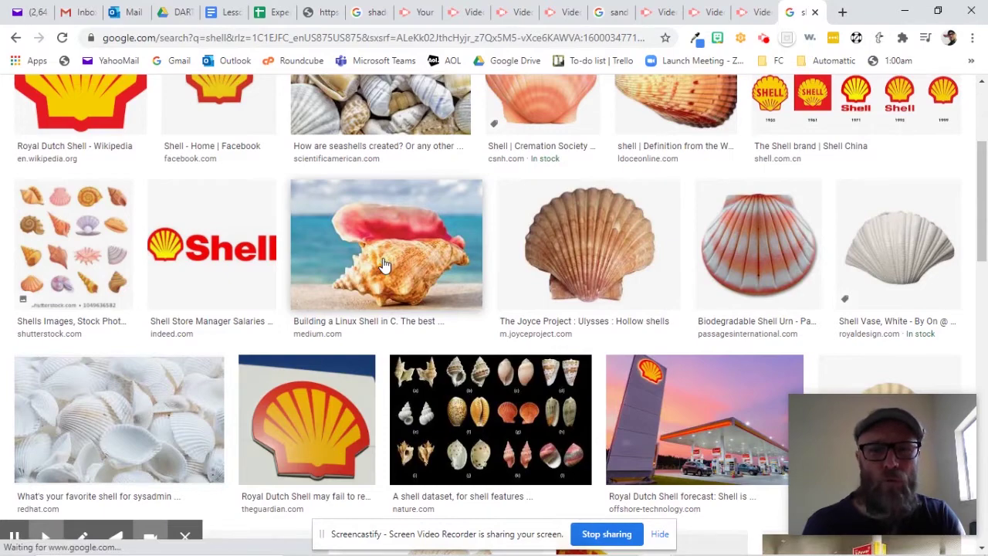
{"action": "scroll", "coordinate": [595, 255], "scroll_direction": "down", "scroll_amount": 3}
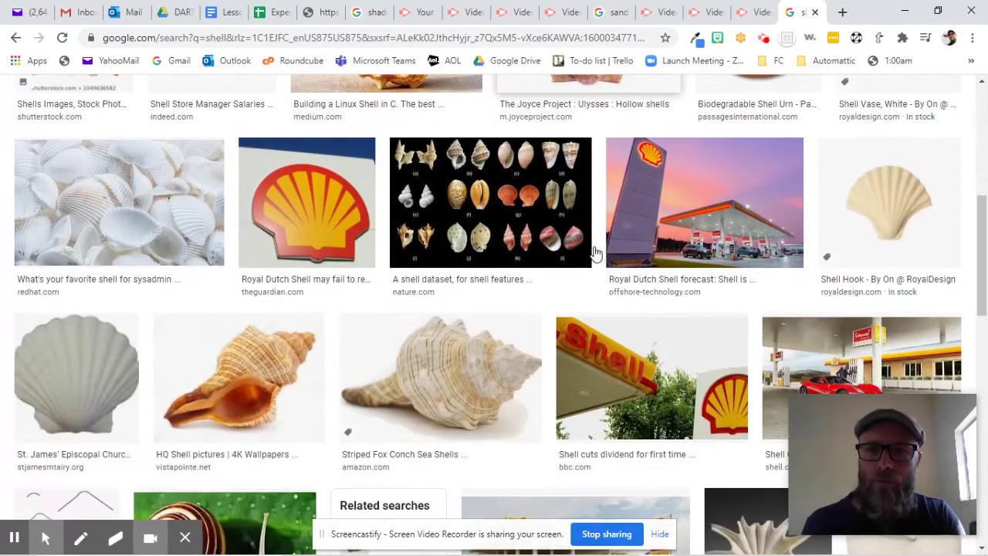
{"action": "scroll", "coordinate": [596, 255], "scroll_direction": "down", "scroll_amount": 4}
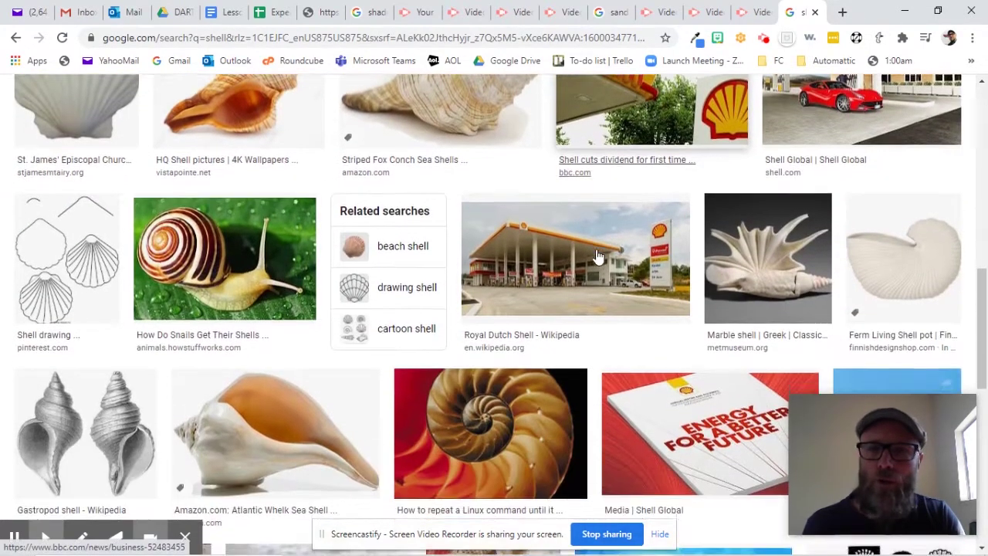
{"action": "scroll", "coordinate": [598, 256], "scroll_direction": "down", "scroll_amount": 1}
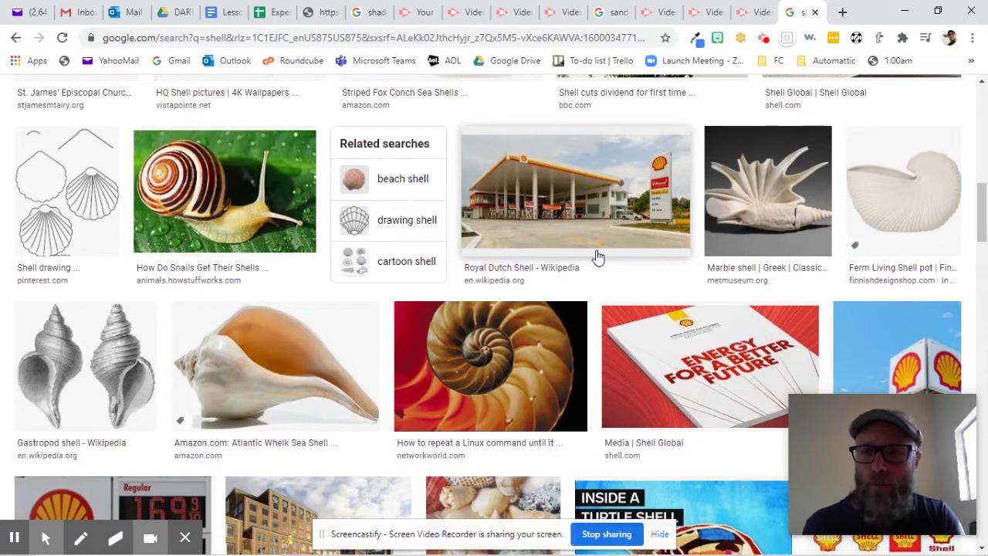
{"action": "left_click", "coordinate": [769, 210]}
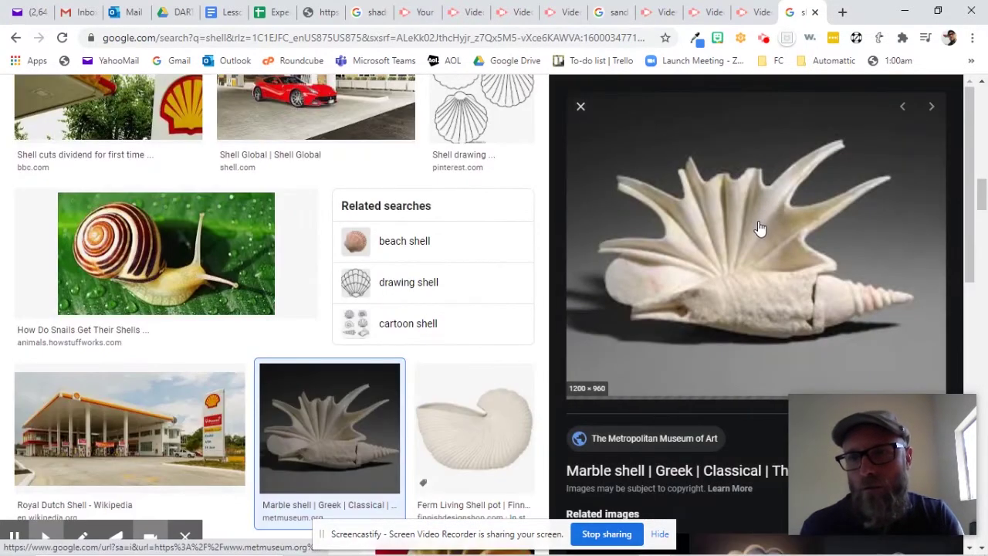
{"action": "right_click", "coordinate": [761, 230]}
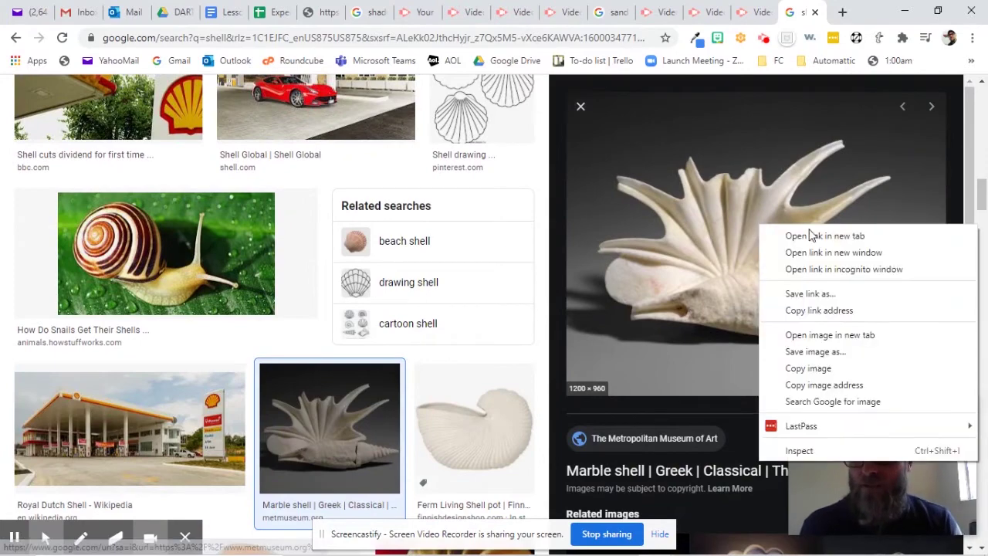
{"action": "left_click", "coordinate": [821, 369]}
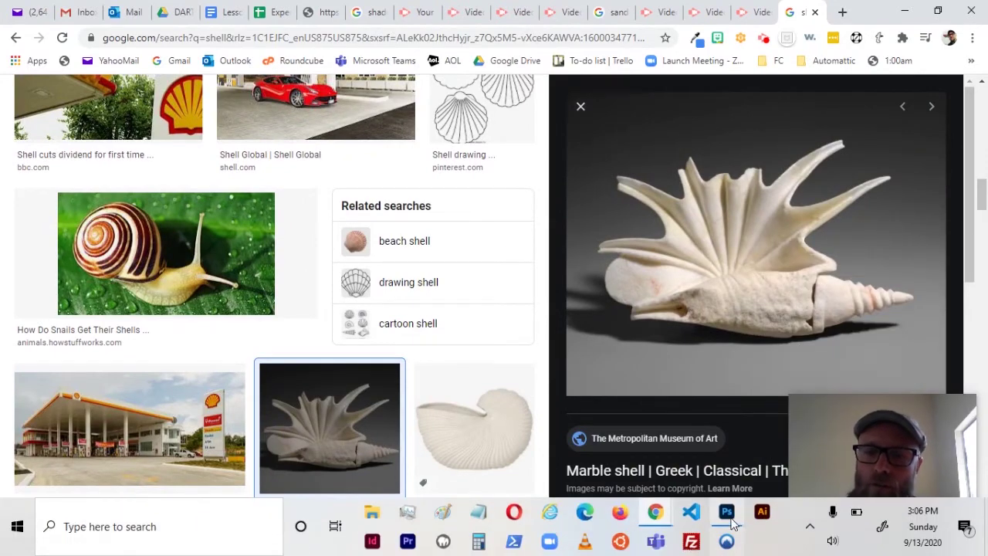
{"action": "left_click", "coordinate": [726, 512]}
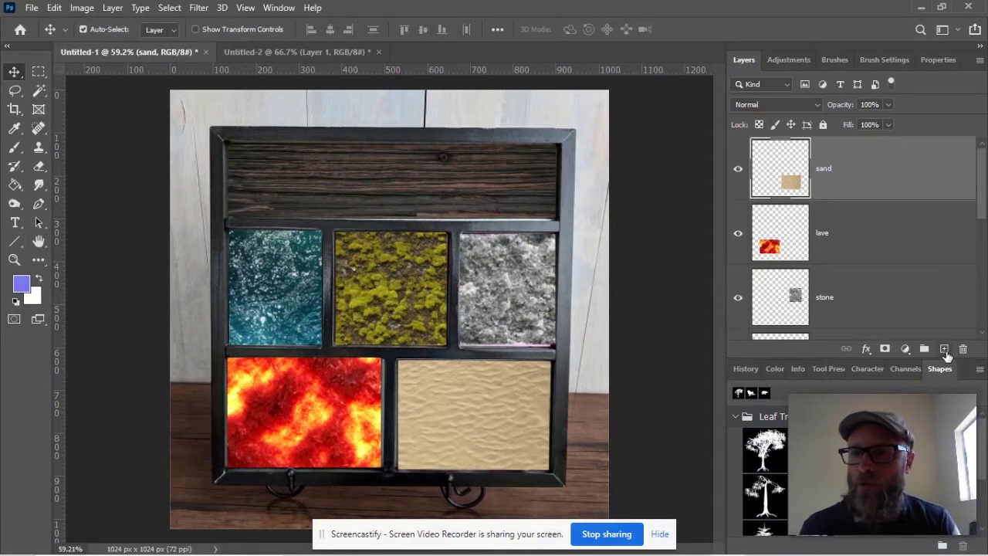
Paste the marble shell image onto a new Layer 1 above the sand layer
{"action": "left_click", "coordinate": [944, 349]}
{"action": "key", "text": "ctrl+v"}
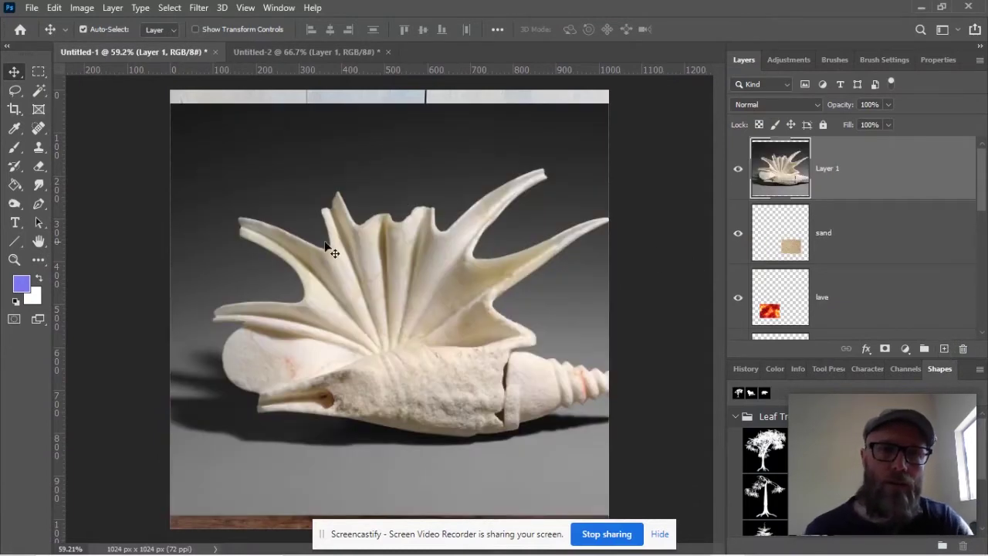
{"action": "scroll", "coordinate": [395, 279], "scroll_direction": "down", "scroll_amount": 1}
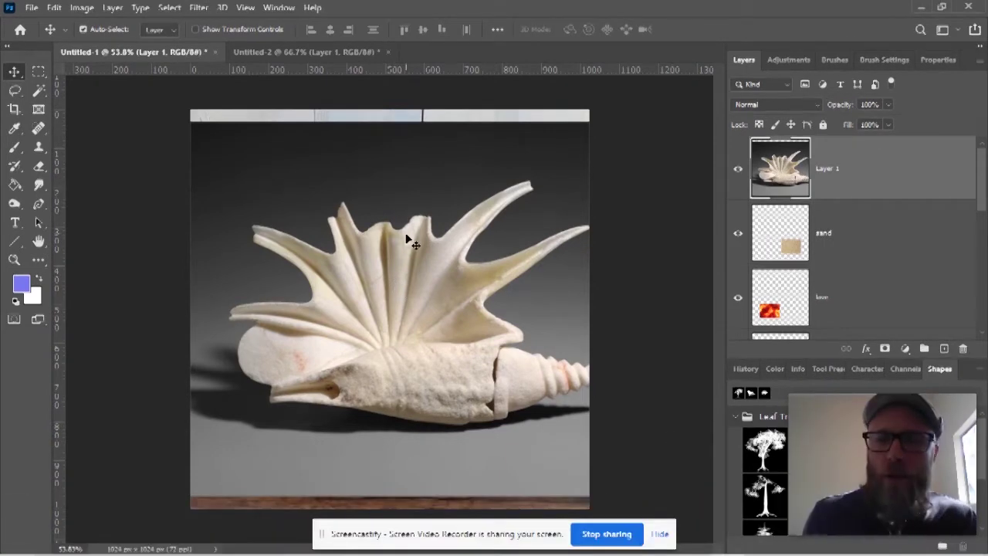
With the Curvature Pen Tool, trace the shell's left edge and upper spikes
{"action": "left_click", "coordinate": [39, 206]}
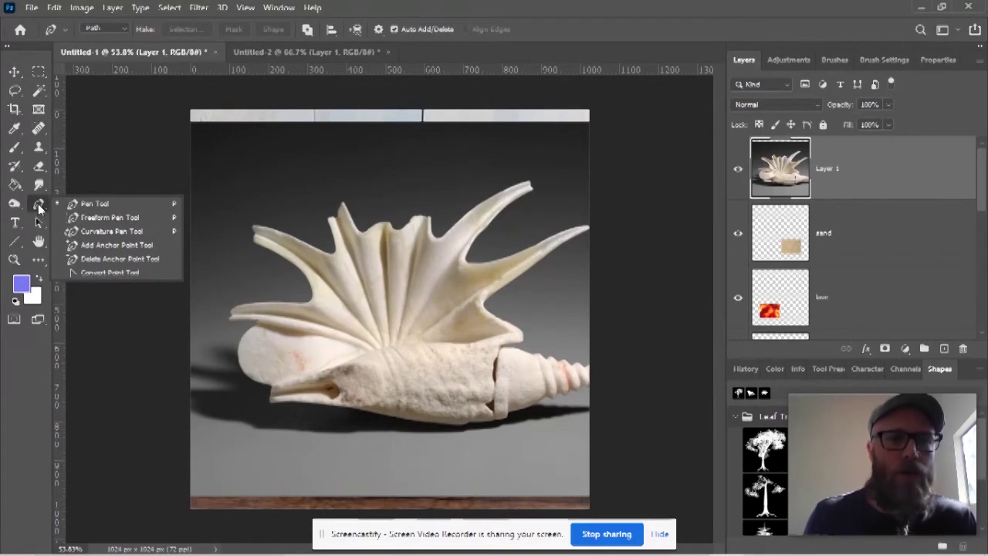
{"action": "left_click", "coordinate": [39, 206]}
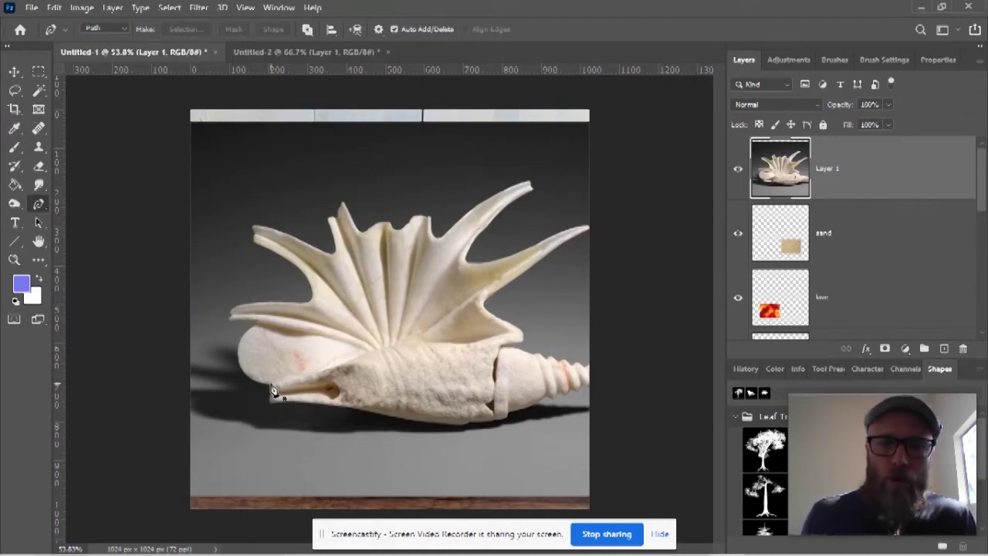
{"action": "left_click", "coordinate": [228, 376]}
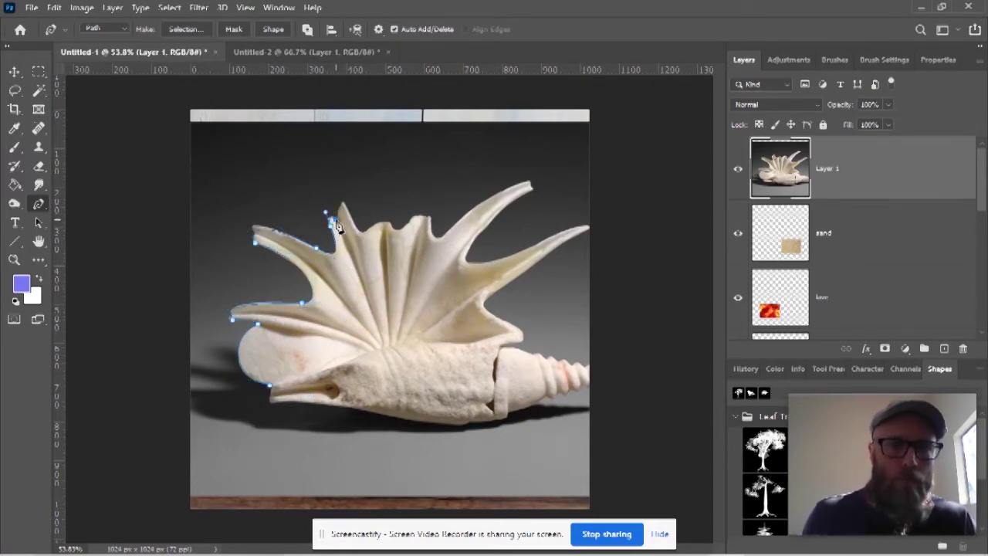
{"action": "left_click", "coordinate": [392, 228]}
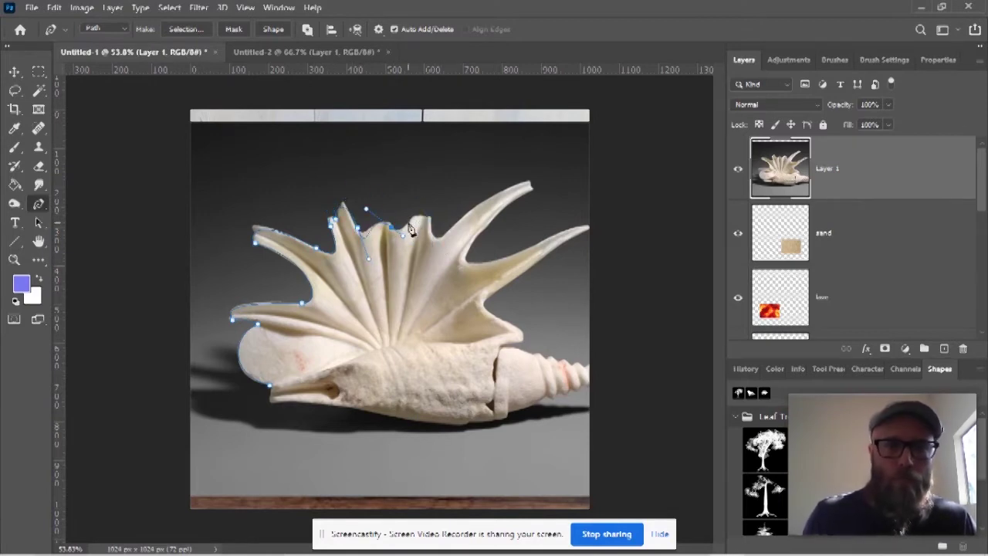
{"action": "left_click", "coordinate": [447, 232]}
{"action": "left_click", "coordinate": [457, 223]}
{"action": "left_click_drag", "start_coordinate": [529, 190], "coordinate": [520, 228]}
{"action": "left_click", "coordinate": [467, 254]}
{"action": "left_click", "coordinate": [514, 255]}
{"action": "left_click", "coordinate": [542, 232]}
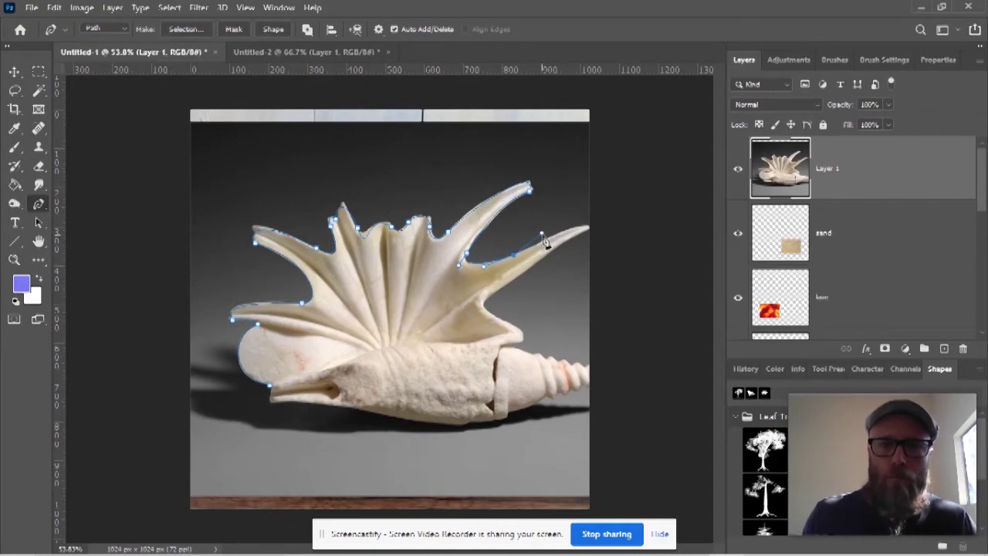
{"action": "left_click", "coordinate": [588, 228]}
Continue the outline down the shell's right side and along its bottom, closing the path
{"action": "left_click", "coordinate": [489, 297]}
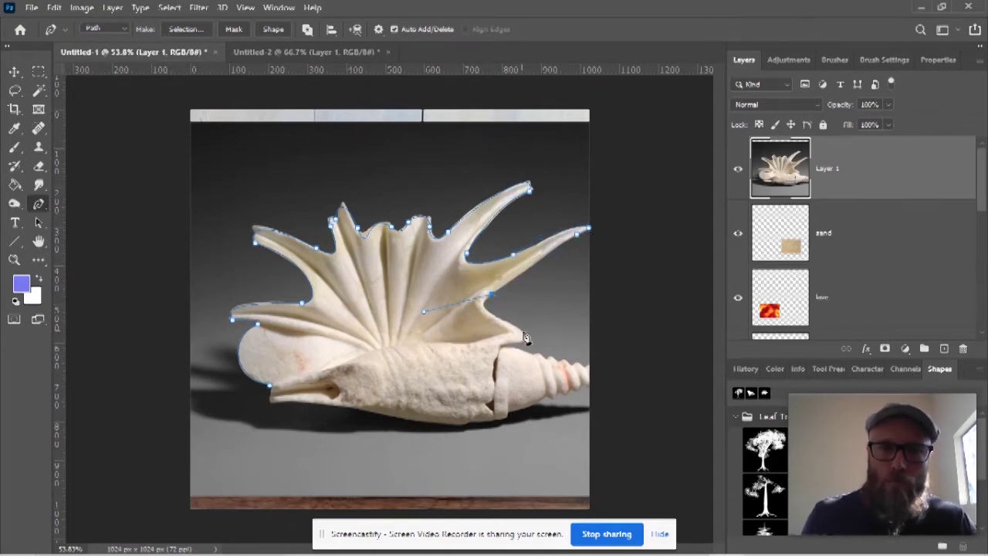
{"action": "left_click", "coordinate": [521, 339]}
{"action": "left_click", "coordinate": [500, 347]}
{"action": "left_click", "coordinate": [533, 356]}
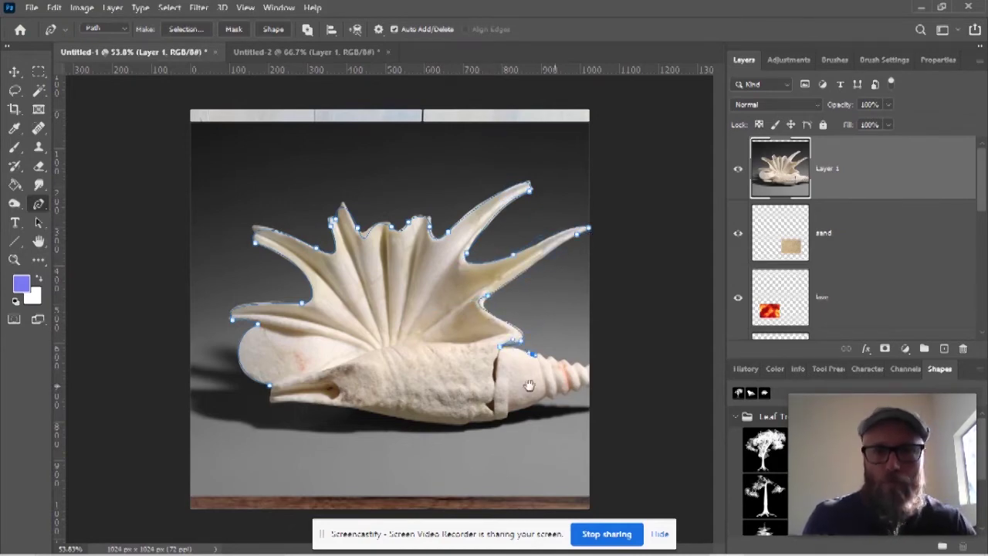
{"action": "scroll", "coordinate": [533, 386], "scroll_direction": "up", "scroll_amount": 1}
{"action": "left_click", "coordinate": [565, 402]}
{"action": "left_click", "coordinate": [516, 422]}
{"action": "left_click", "coordinate": [356, 420]}
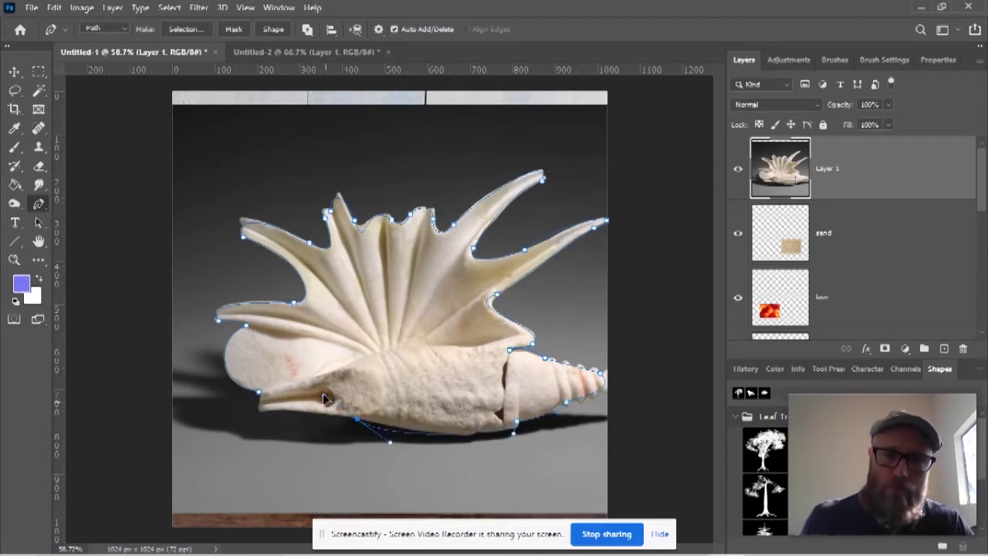
{"action": "left_click", "coordinate": [251, 414]}
{"action": "left_click", "coordinate": [261, 400]}
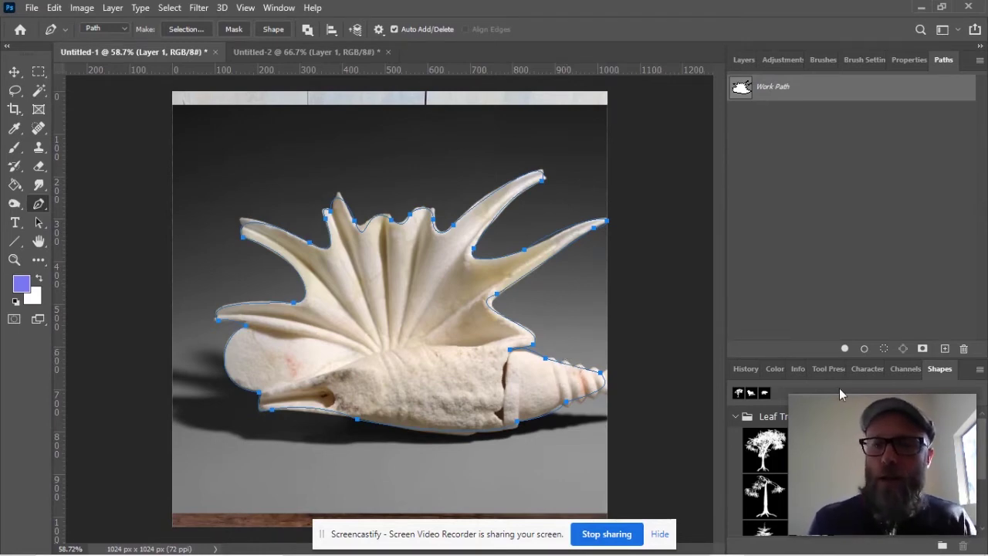
Save the shell outline as Path 1 and check the Work Path's context menu
{"action": "left_click_drag", "start_coordinate": [849, 412], "coordinate": [67, 423]}
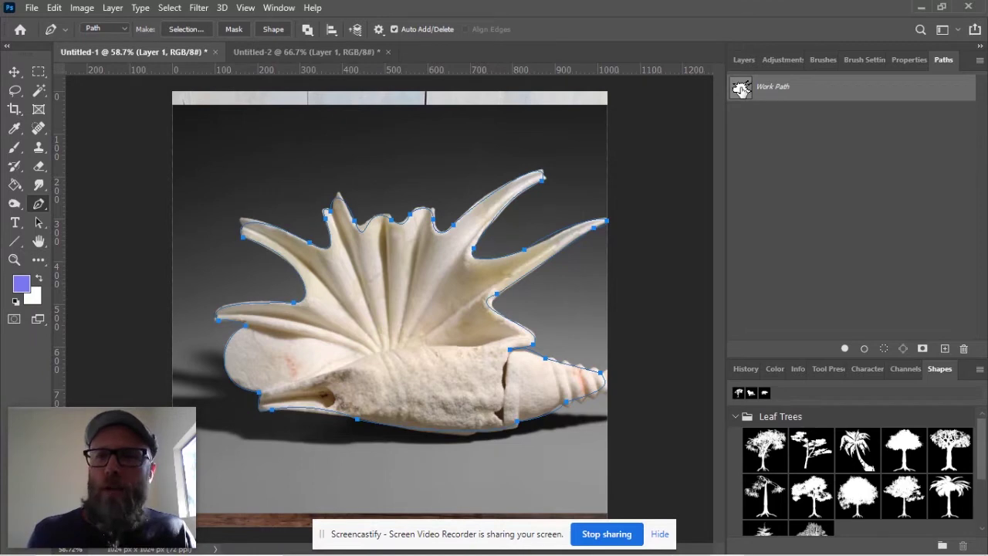
{"action": "left_click_drag", "start_coordinate": [841, 89], "coordinate": [837, 115]}
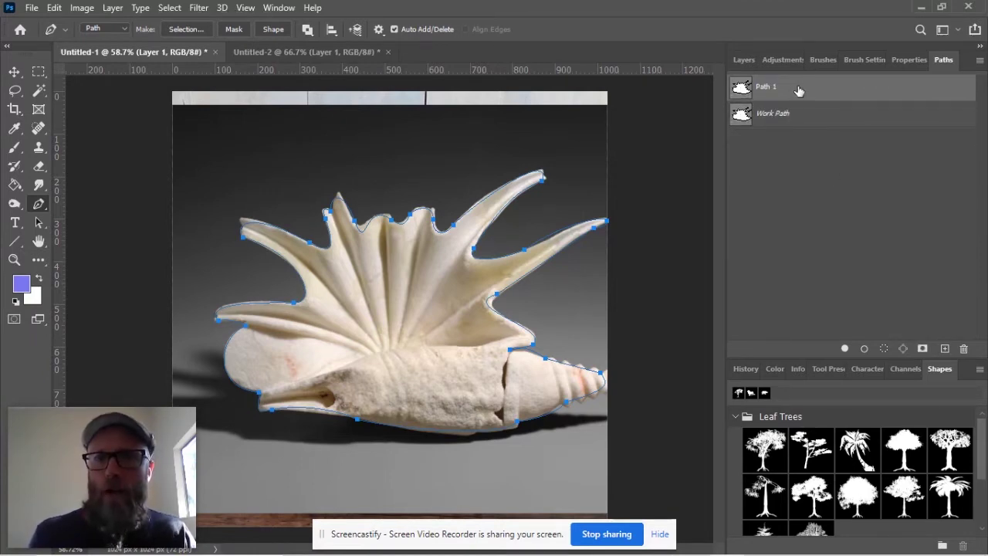
{"action": "right_click", "coordinate": [827, 121]}
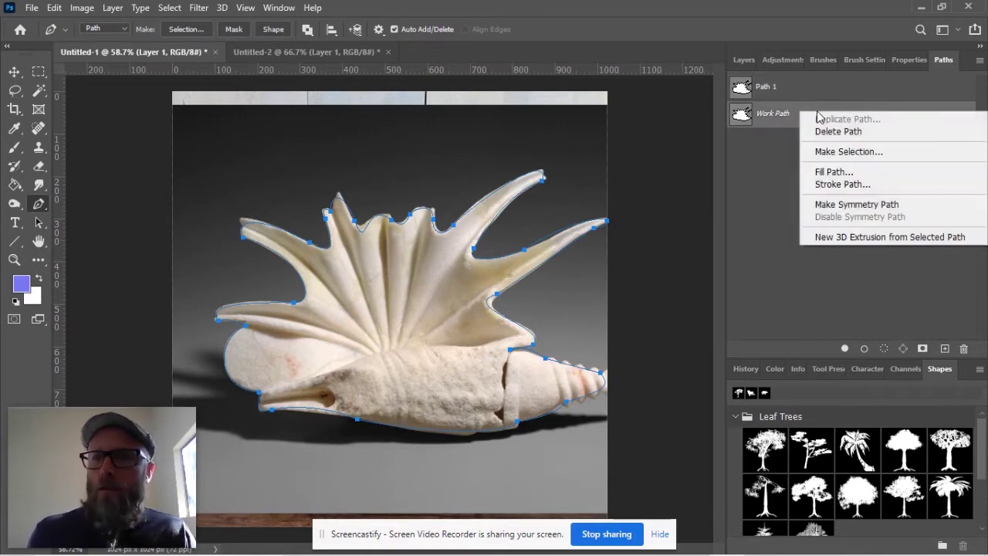
{"action": "left_click", "coordinate": [820, 94]}
Select Path 1 and show its duplicate, delete, selection, fill and stroke actions
{"action": "left_click", "coordinate": [820, 89]}
{"action": "right_click", "coordinate": [821, 89]}
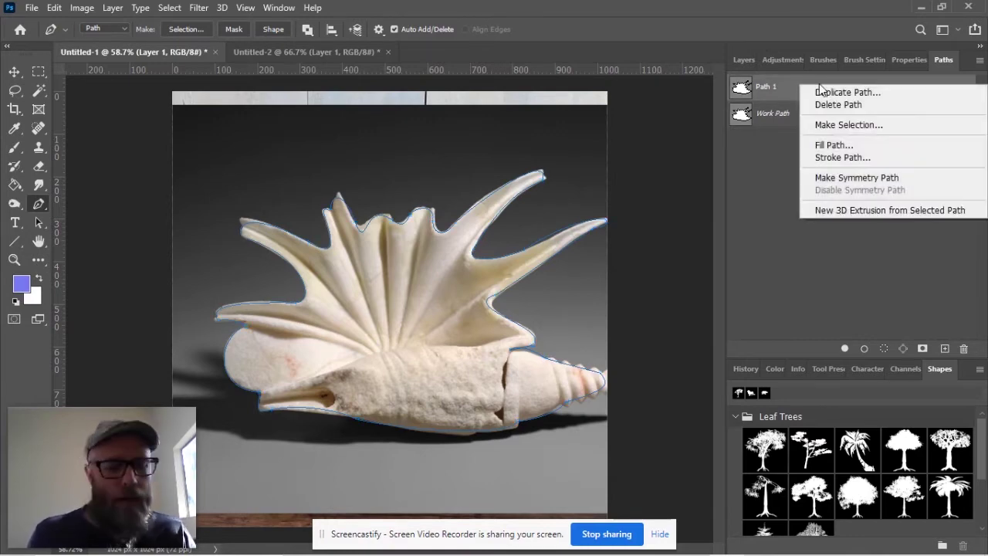
{"action": "left_click", "coordinate": [778, 186]}
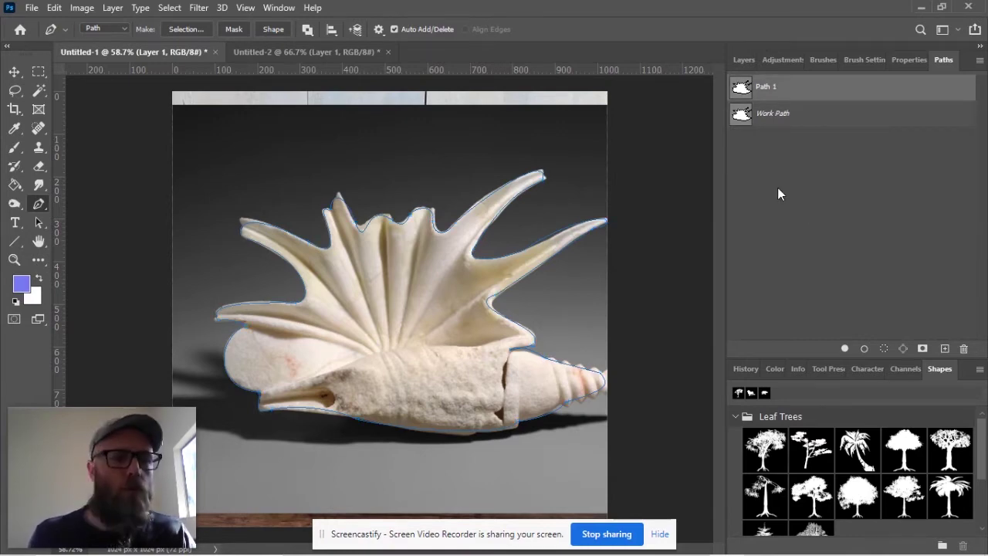
{"action": "left_click", "coordinate": [848, 115]}
{"action": "left_click", "coordinate": [844, 91]}
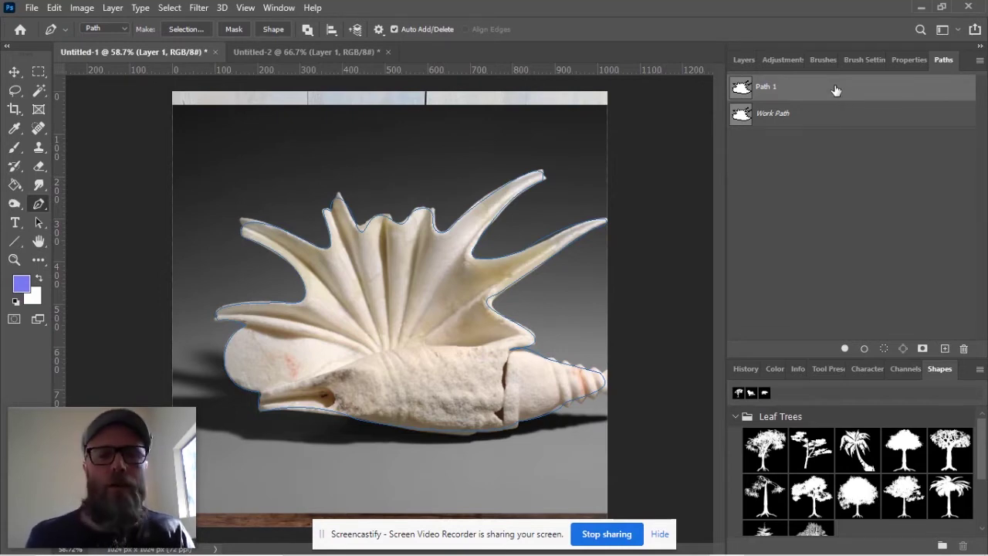
{"action": "right_click", "coordinate": [838, 87]}
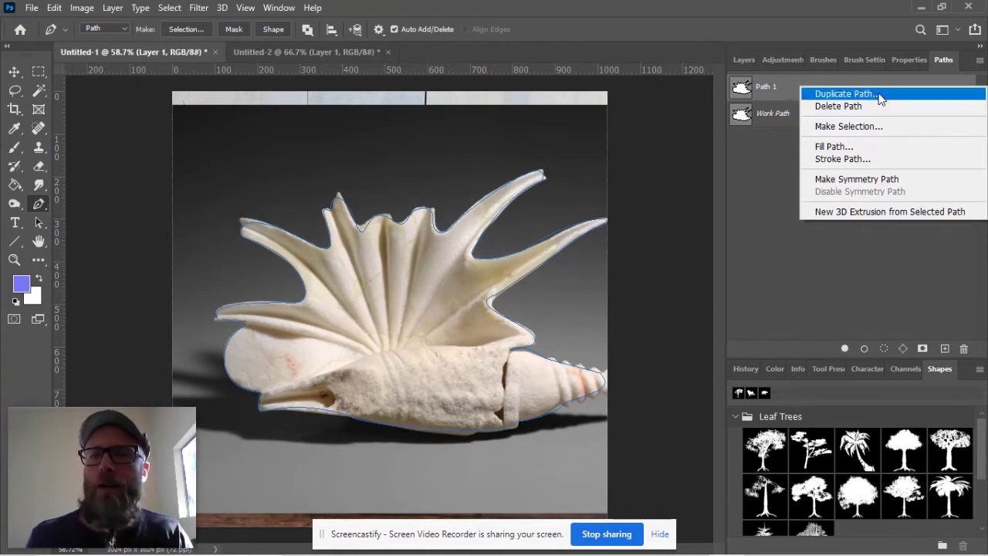
{"action": "left_click", "coordinate": [840, 93]}
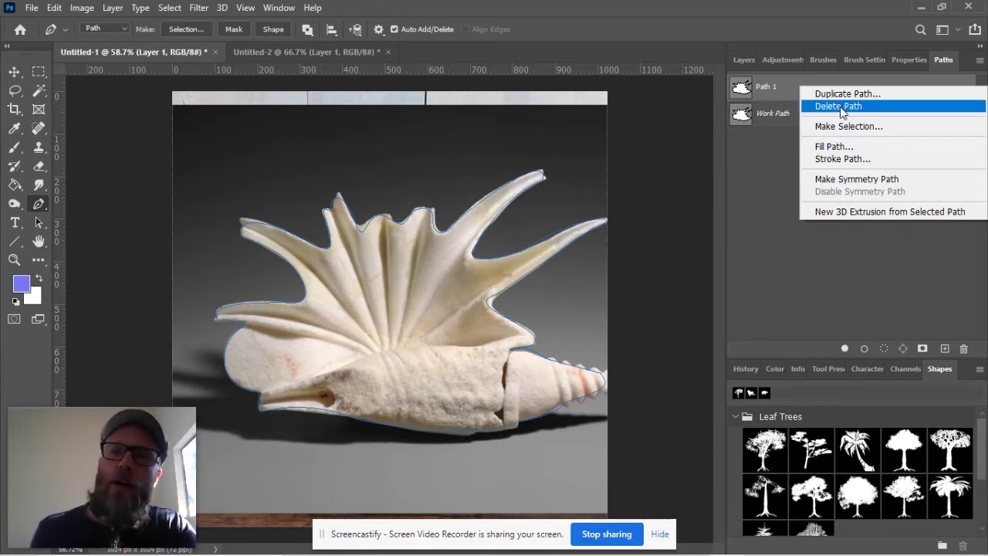
{"action": "left_click", "coordinate": [847, 151]}
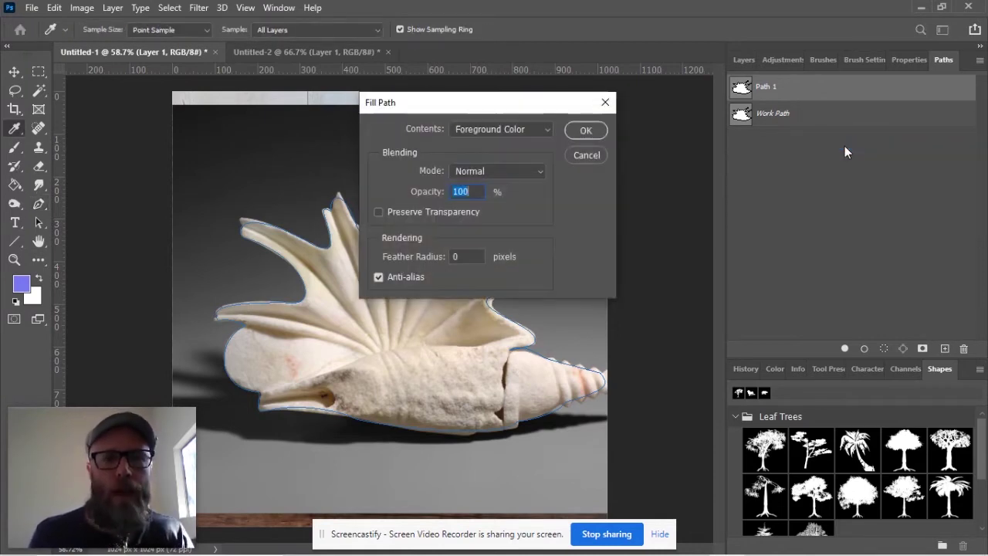
{"action": "left_click", "coordinate": [584, 133]}
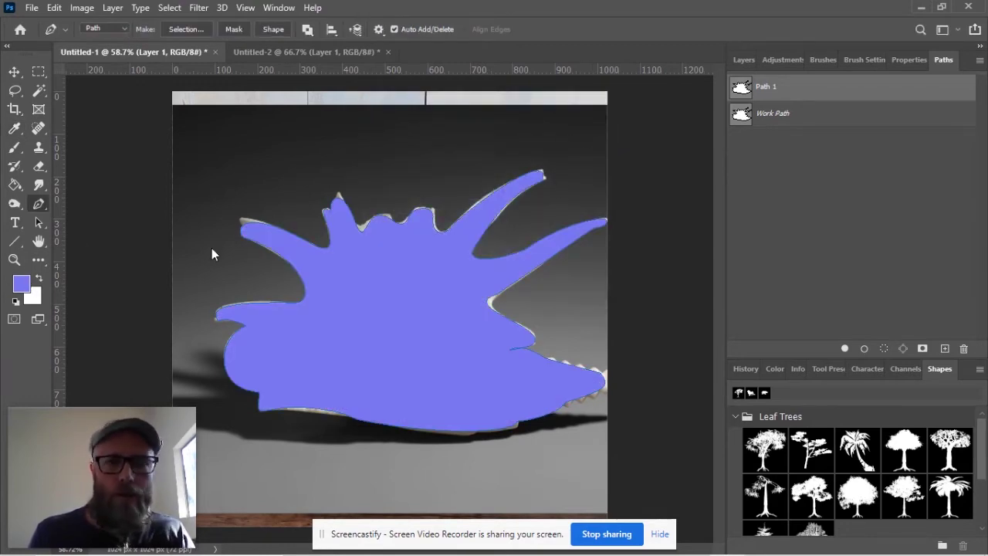
{"action": "key", "text": "ctrl+z"}
{"action": "right_click", "coordinate": [800, 88]}
{"action": "left_click", "coordinate": [847, 146]}
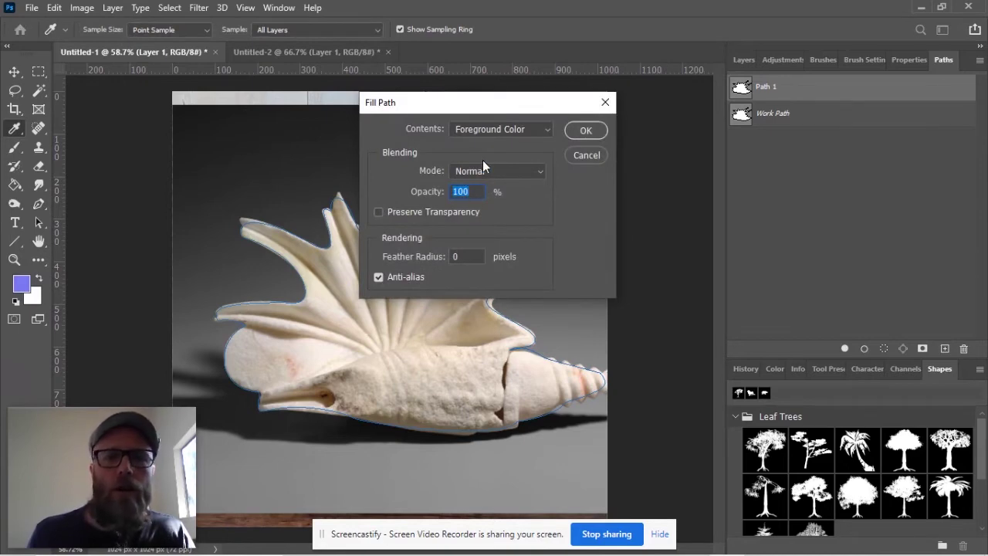
{"action": "left_click", "coordinate": [542, 129]}
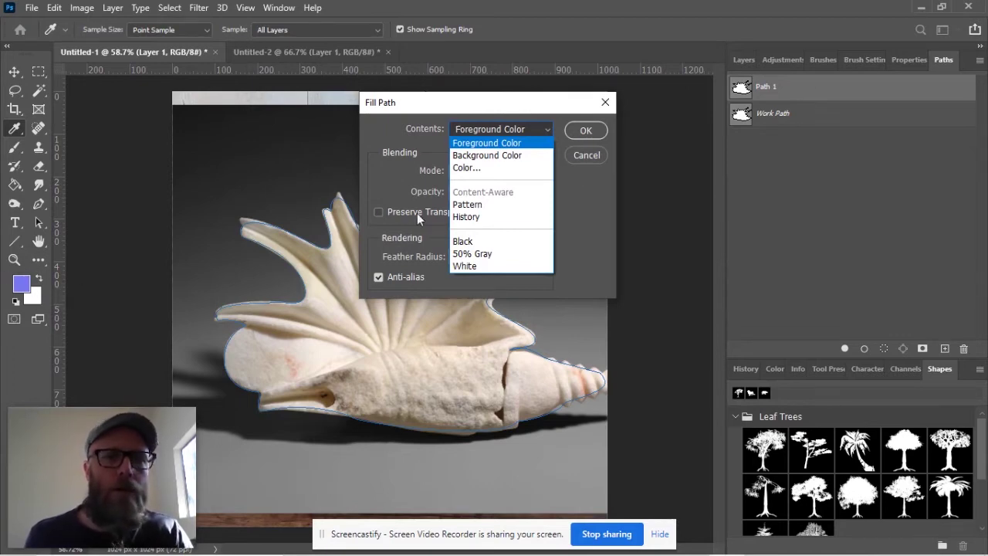
{"action": "left_click", "coordinate": [519, 156]}
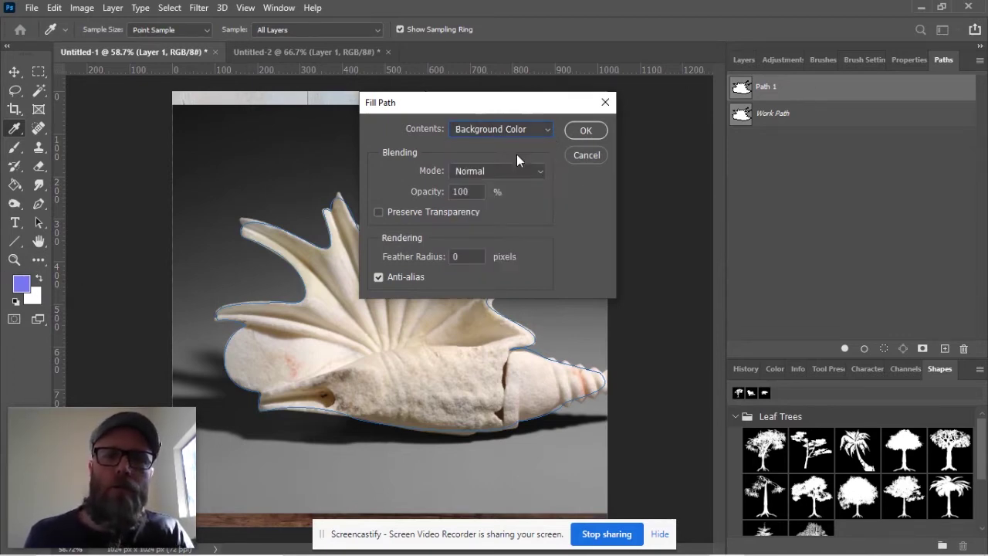
{"action": "left_click", "coordinate": [585, 131]}
{"action": "key", "text": "ctrl+z"}
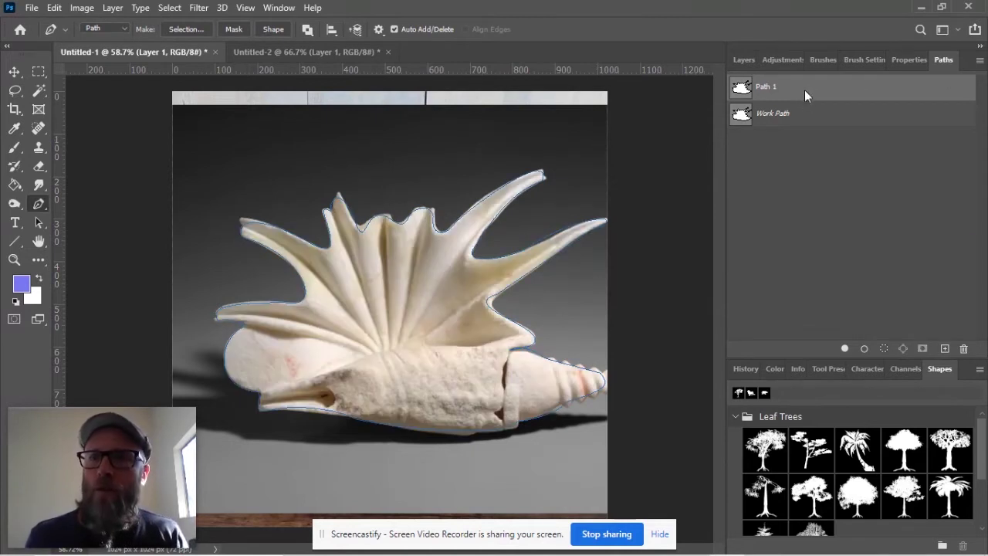
{"action": "right_click", "coordinate": [805, 90]}
{"action": "left_click", "coordinate": [834, 148]}
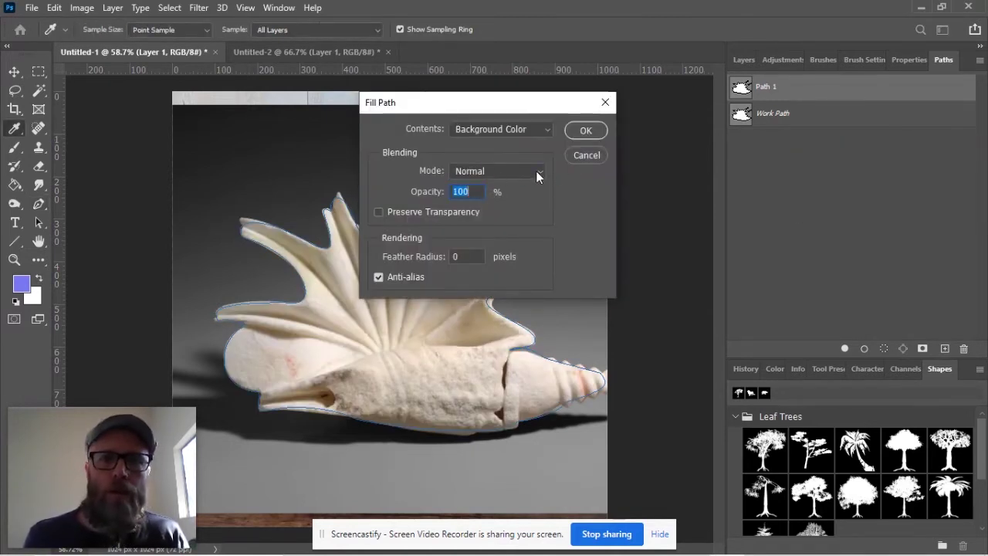
{"action": "left_click", "coordinate": [536, 171]}
{"action": "left_click", "coordinate": [591, 171]}
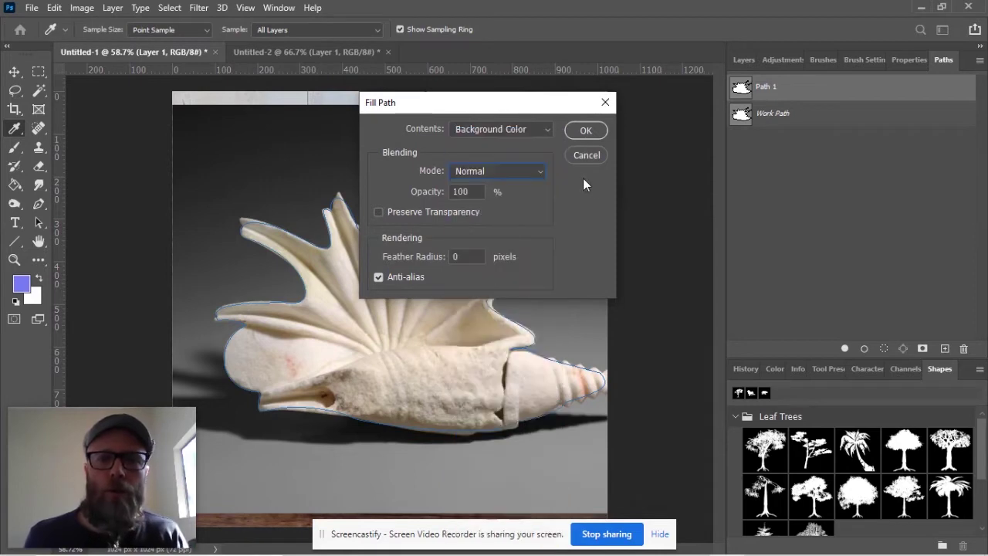
{"action": "left_click", "coordinate": [531, 135]}
{"action": "left_click", "coordinate": [474, 168]}
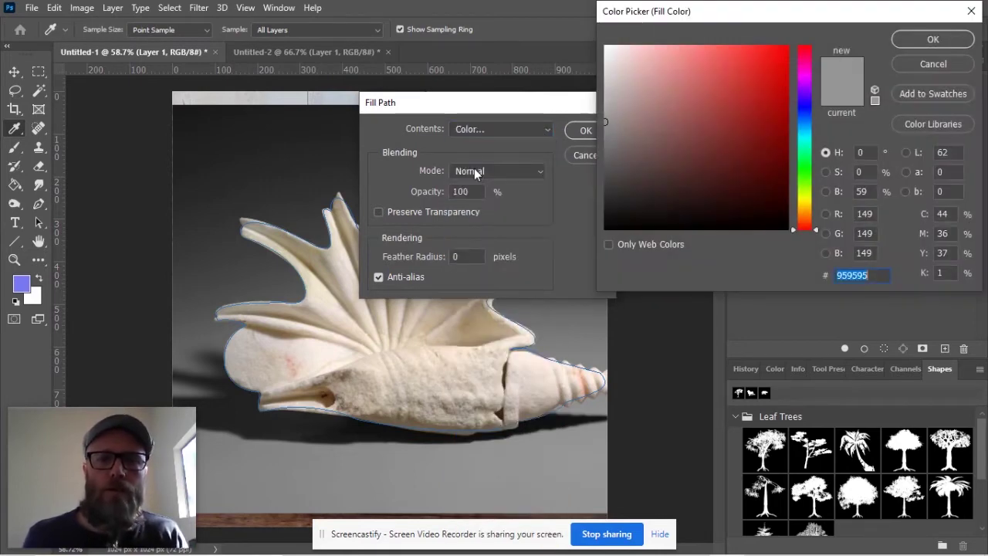
{"action": "left_click_drag", "start_coordinate": [762, 98], "coordinate": [792, 52]}
{"action": "left_click", "coordinate": [919, 39]}
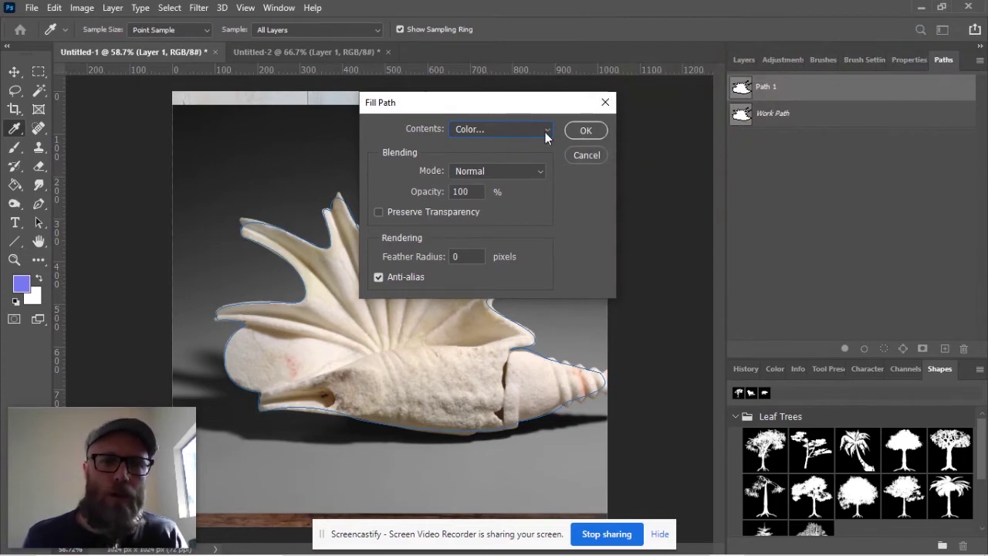
{"action": "left_click", "coordinate": [585, 131]}
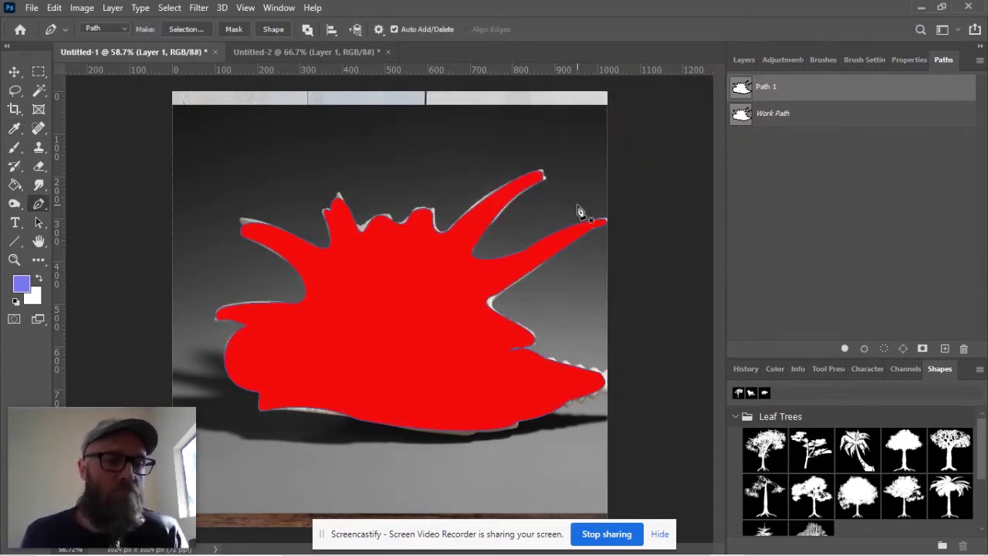
{"action": "key", "text": "ctrl+z"}
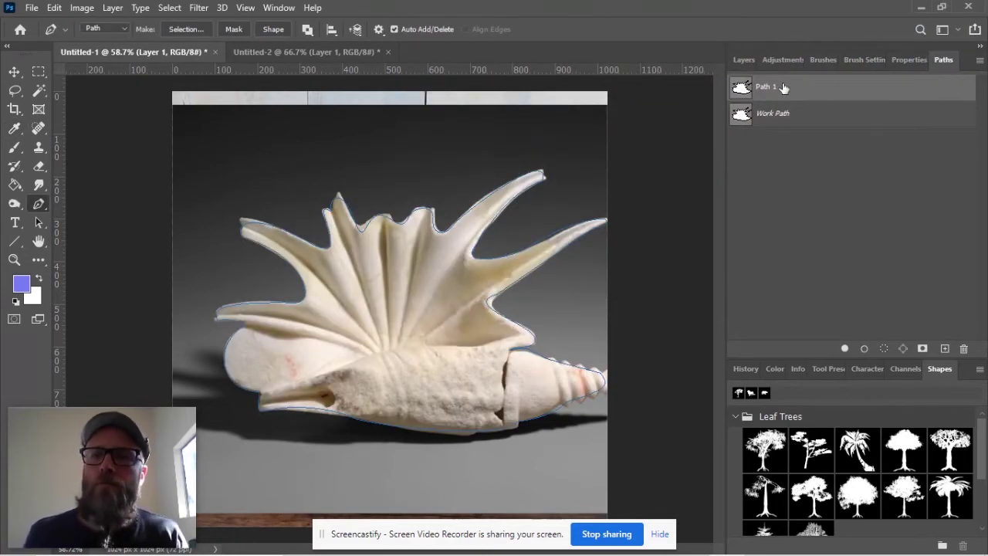
{"action": "right_click", "coordinate": [800, 87]}
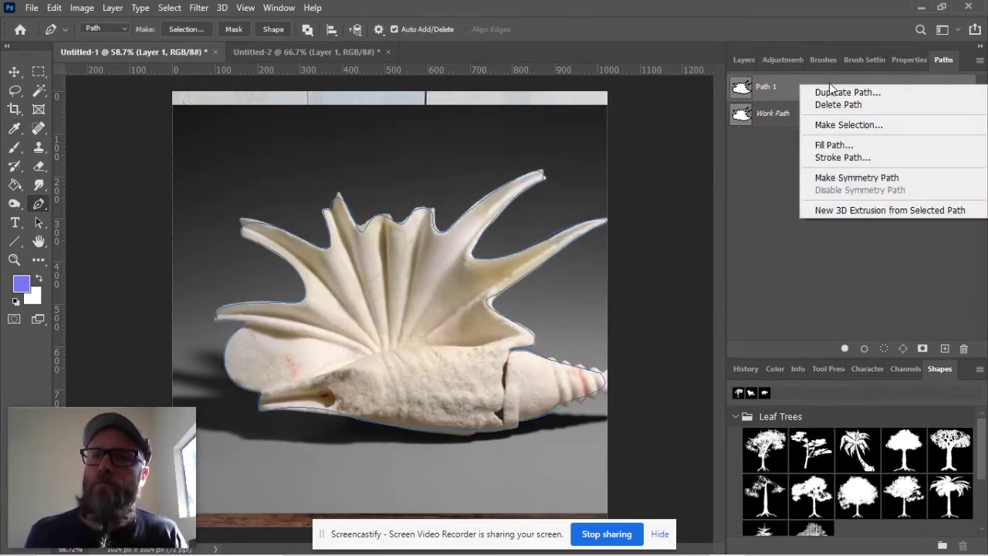
{"action": "left_click", "coordinate": [842, 144]}
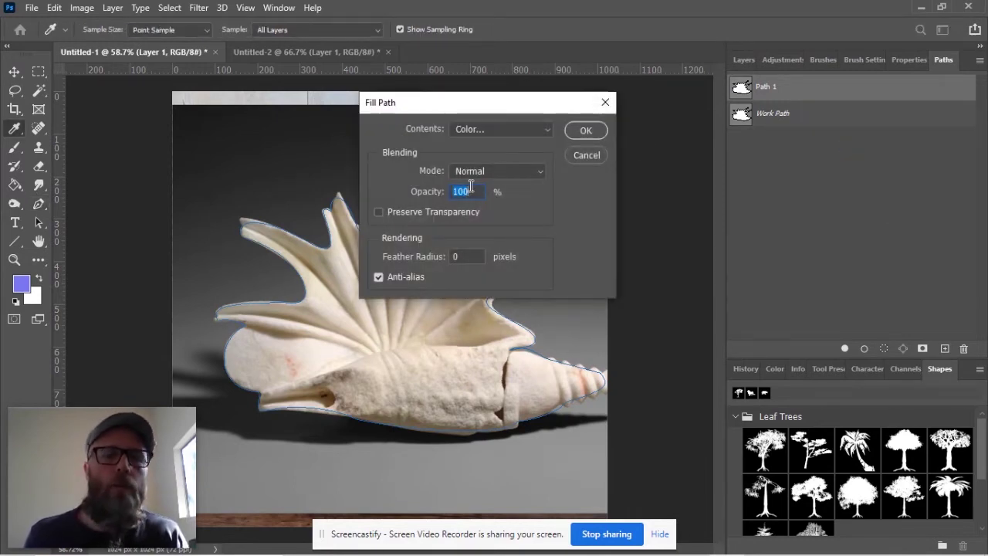
{"action": "left_click_drag", "start_coordinate": [426, 198], "coordinate": [404, 199]}
{"action": "left_click", "coordinate": [584, 130]}
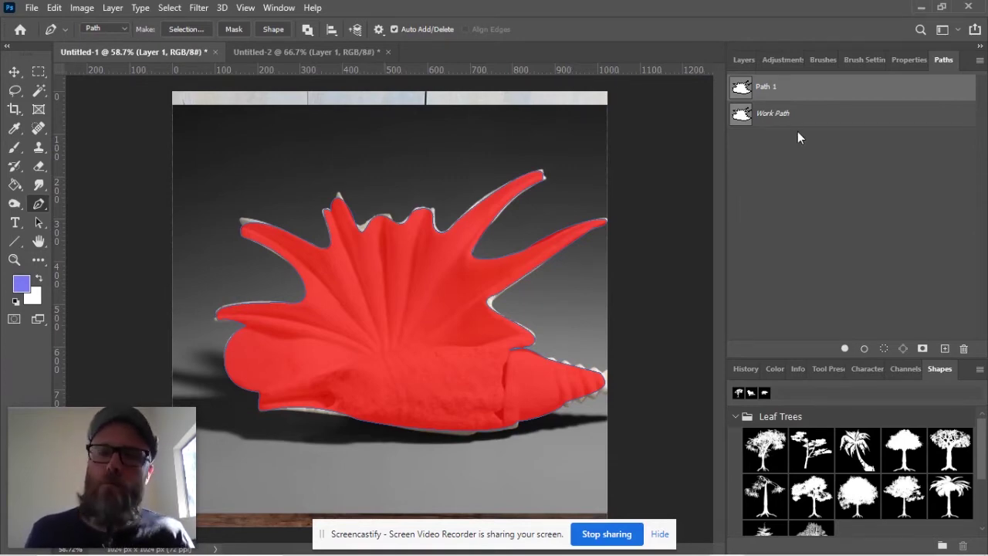
{"action": "key", "text": "ctrl+z"}
{"action": "right_click", "coordinate": [825, 87]}
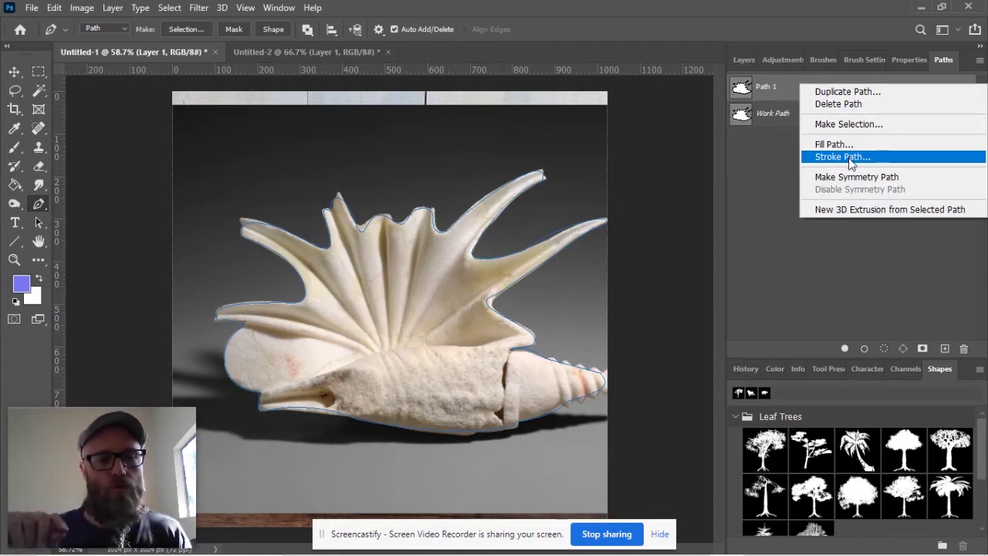
{"action": "left_click", "coordinate": [898, 160]}
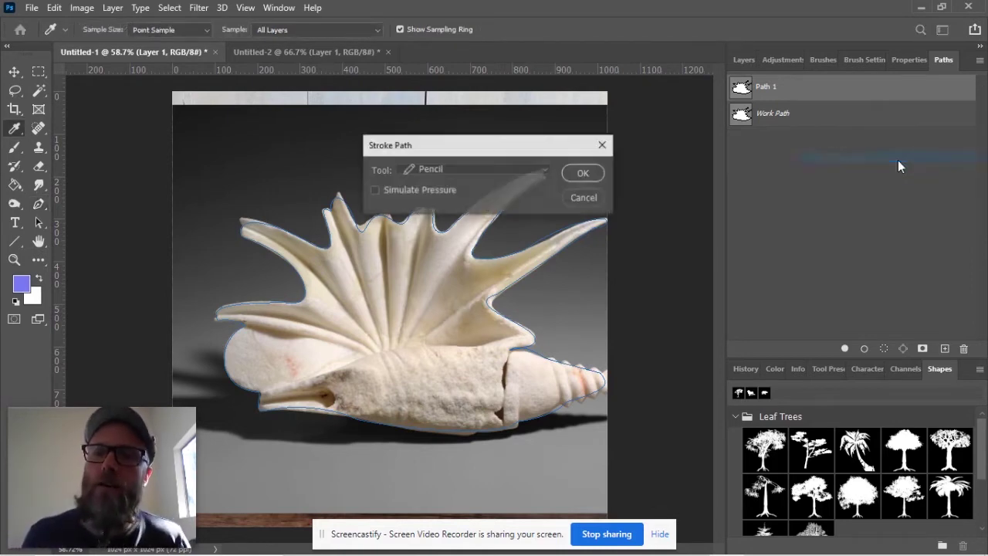
{"action": "left_click", "coordinate": [548, 167]}
{"action": "left_click", "coordinate": [447, 196]}
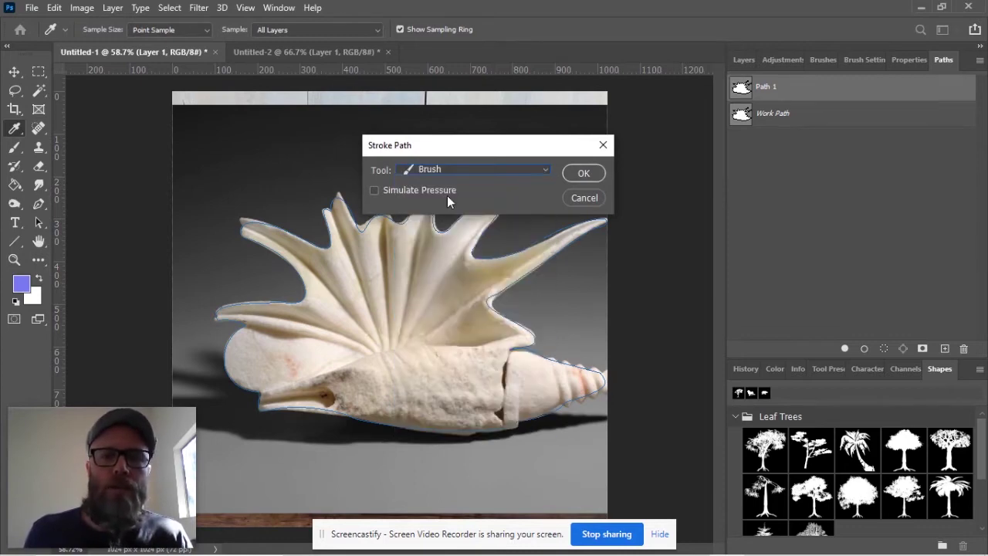
{"action": "left_click", "coordinate": [590, 175]}
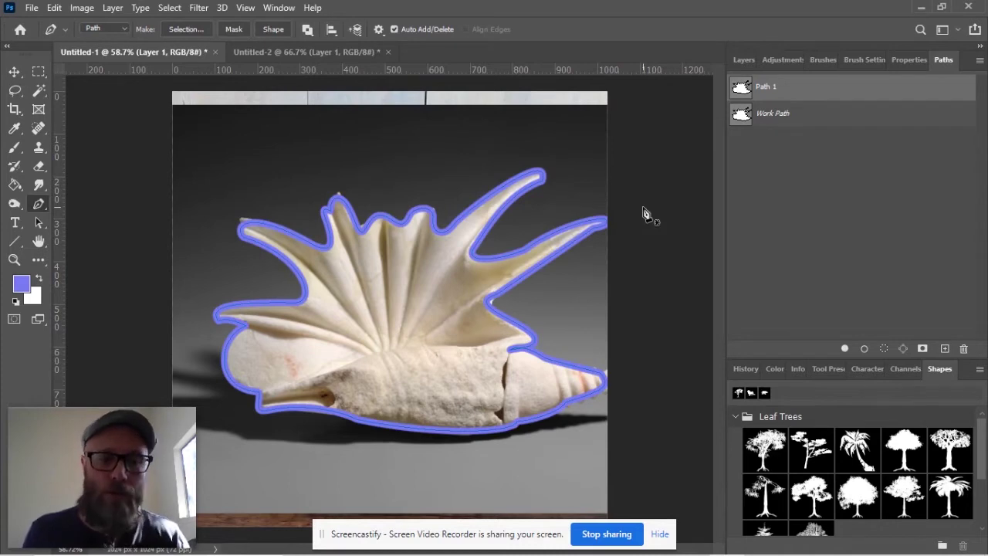
{"action": "key", "text": "ctrl+z"}
{"action": "right_click", "coordinate": [829, 87]}
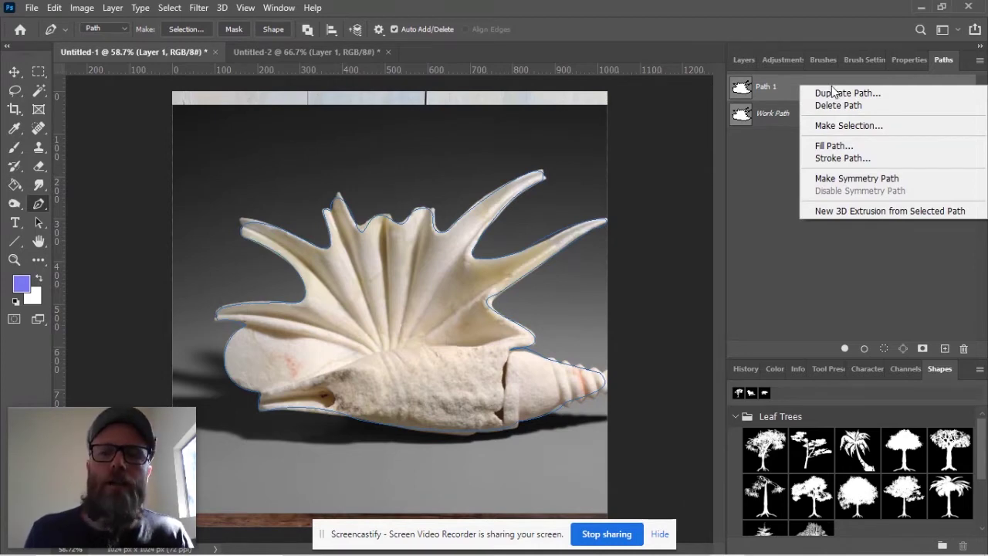
Open Make Selection for Path 1 around the shell, keeping Feather Radius at 0 pixels
{"action": "left_click", "coordinate": [844, 127]}
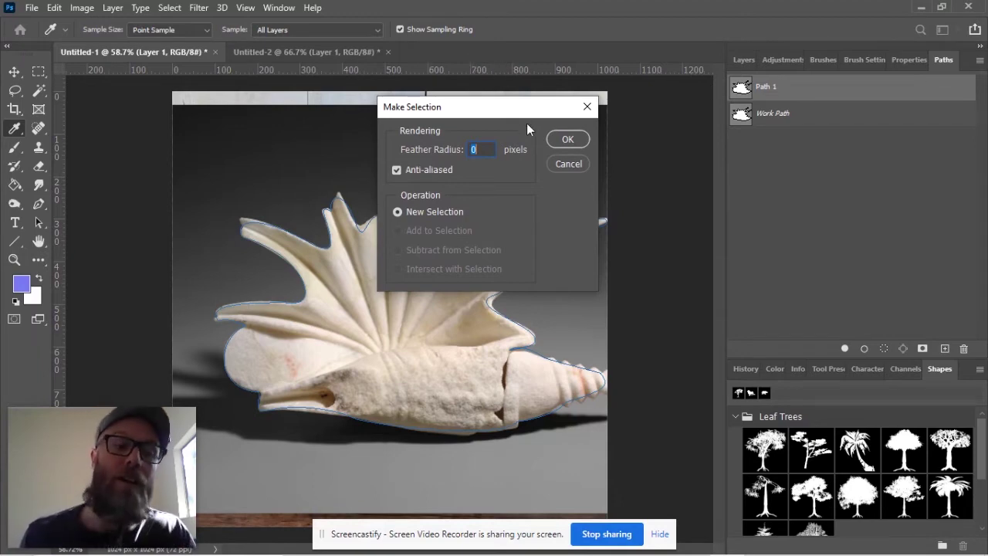
Confirm the 0-pixel selection, cut the shell out of Layer 1, and hide Layer 1
{"action": "key", "text": "p"}
{"action": "left_click", "coordinate": [569, 139]}
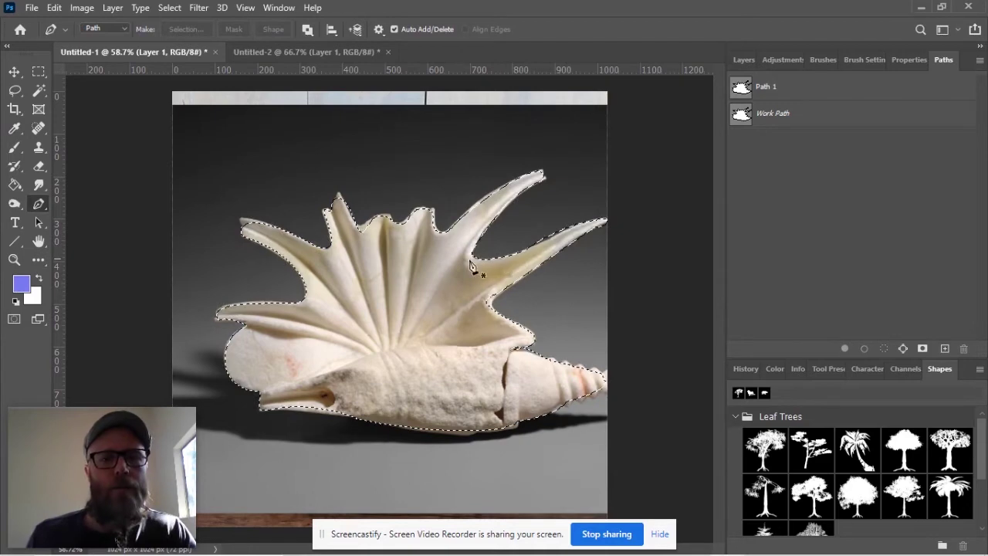
{"action": "key", "text": "ctrl+shift+alt+v"}
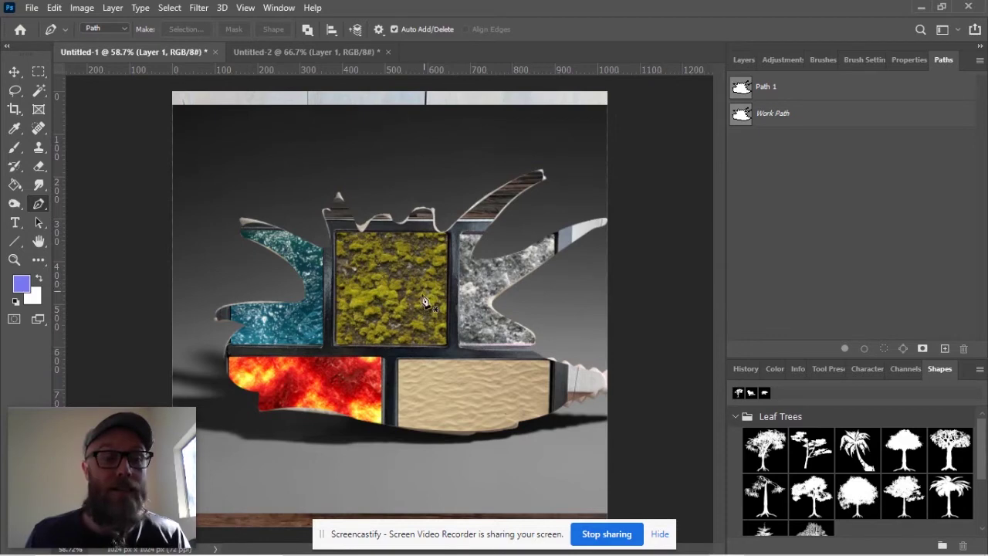
{"action": "left_click", "coordinate": [744, 60]}
{"action": "left_click", "coordinate": [738, 168]}
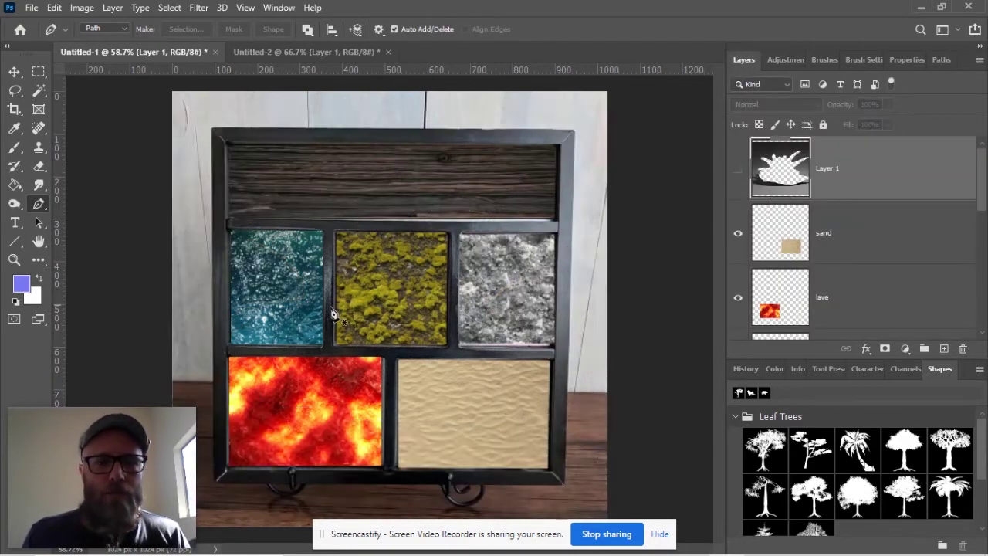
Copy the cut-out shell onto a new Layer 2 and shrink it with Free Transform
{"action": "key", "text": "ctrl+j"}
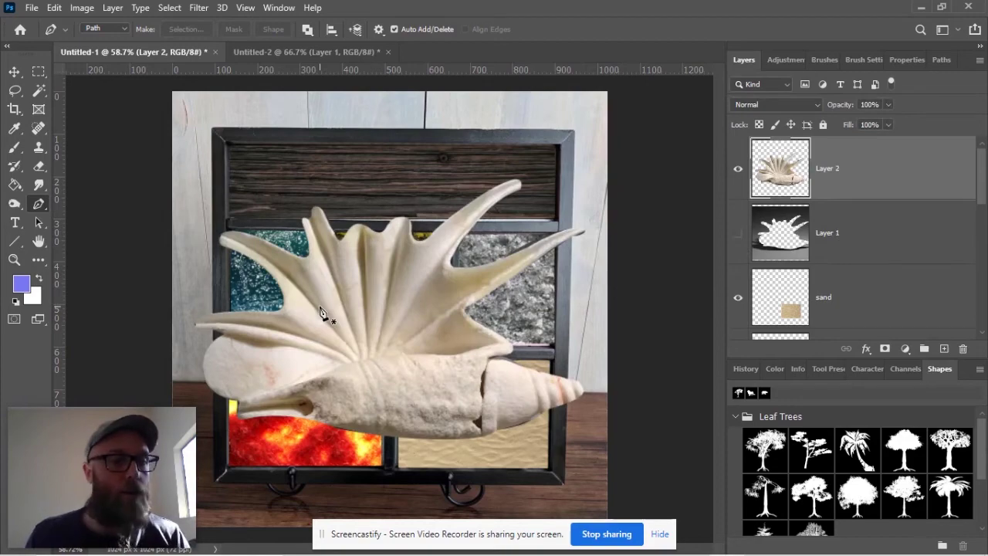
{"action": "left_click", "coordinate": [54, 8]}
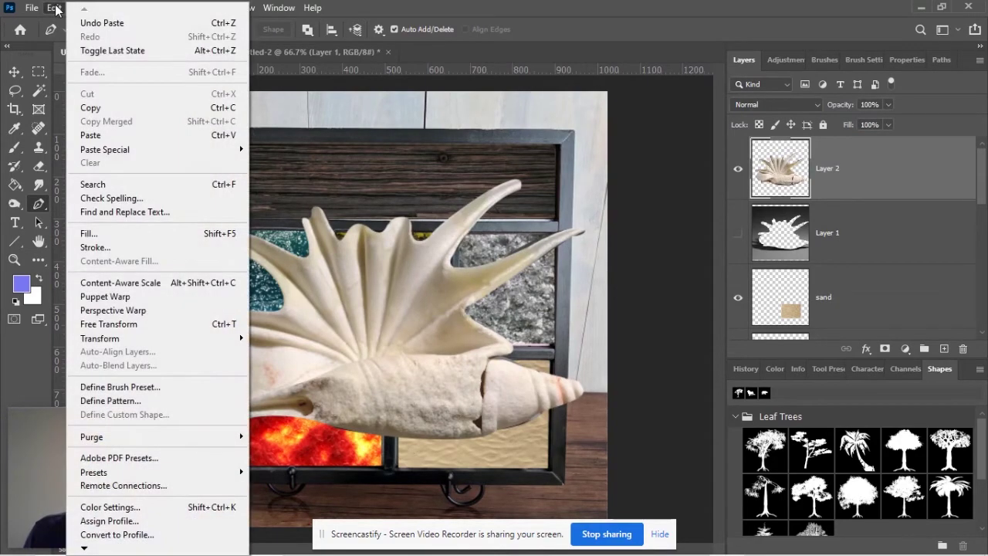
{"action": "left_click", "coordinate": [115, 325]}
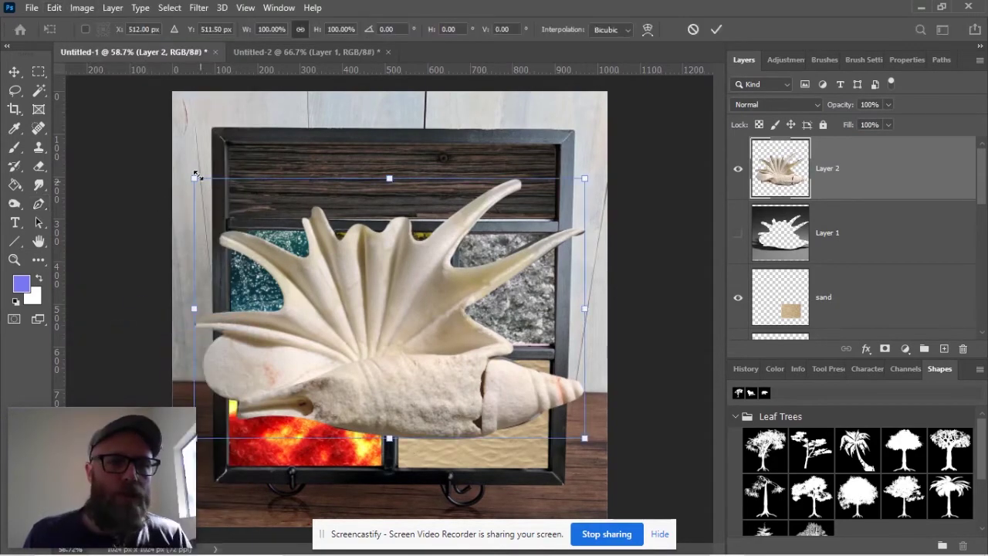
{"action": "left_click_drag", "start_coordinate": [195, 176], "coordinate": [463, 357]}
Rotate the shell 90° upright and move it up onto the blue tile
{"action": "left_click", "coordinate": [54, 7]}
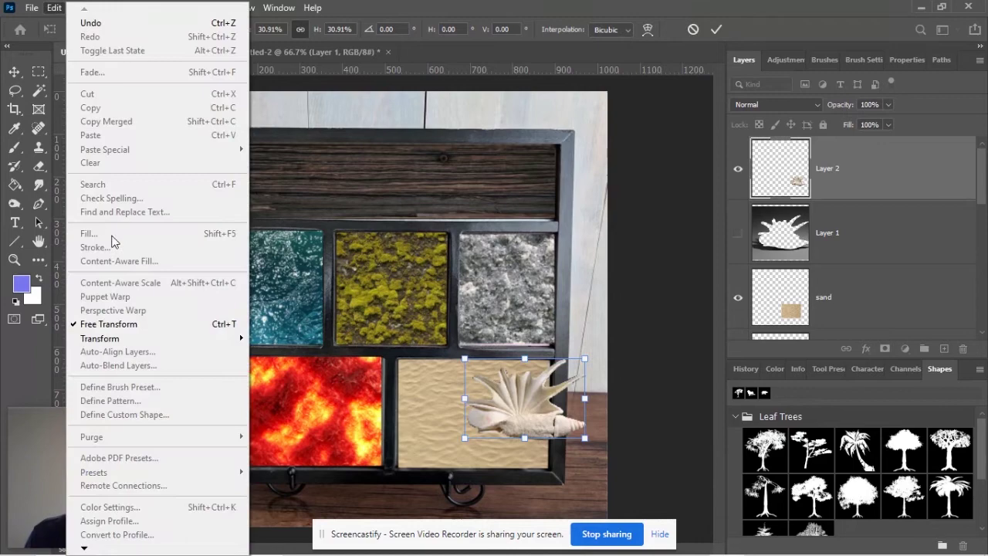
{"action": "mouse_move", "coordinate": [87, 7]}
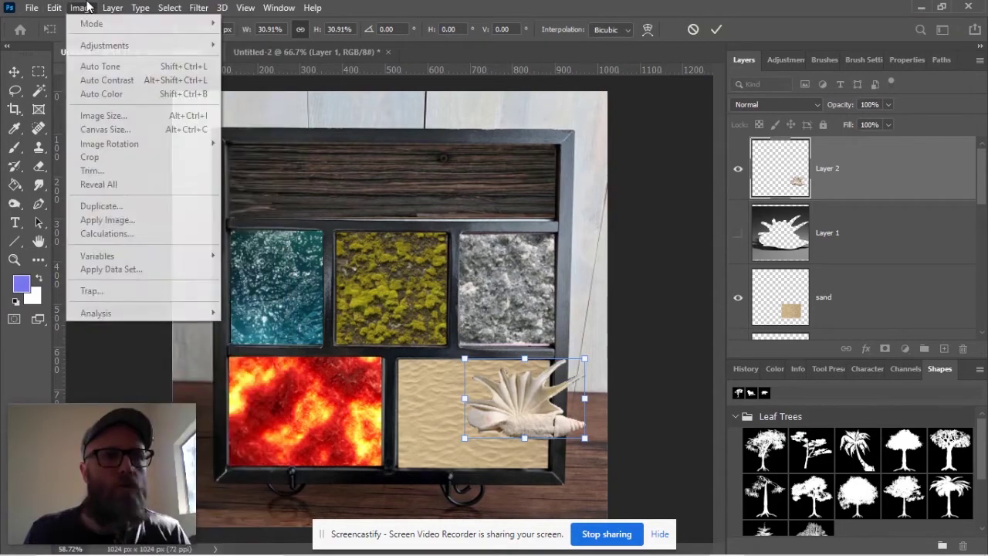
{"action": "mouse_move", "coordinate": [55, 7]}
{"action": "mouse_move", "coordinate": [245, 344]}
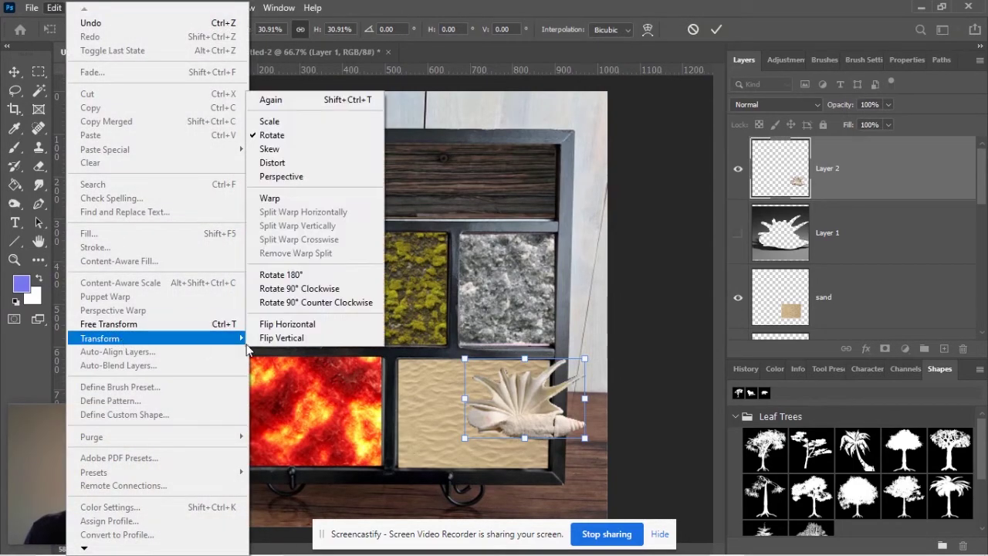
{"action": "left_click", "coordinate": [302, 136]}
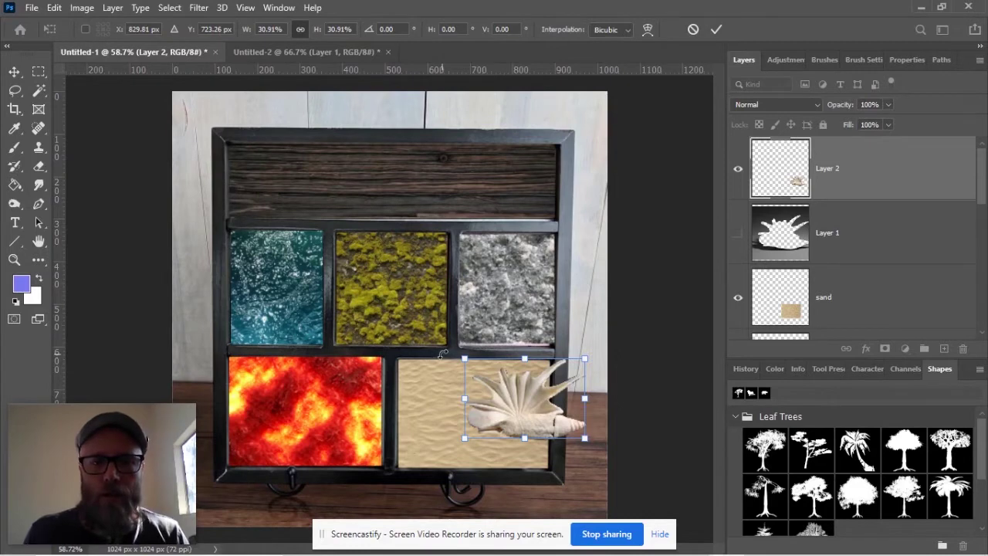
{"action": "left_click_drag", "start_coordinate": [443, 353], "coordinate": [570, 316]}
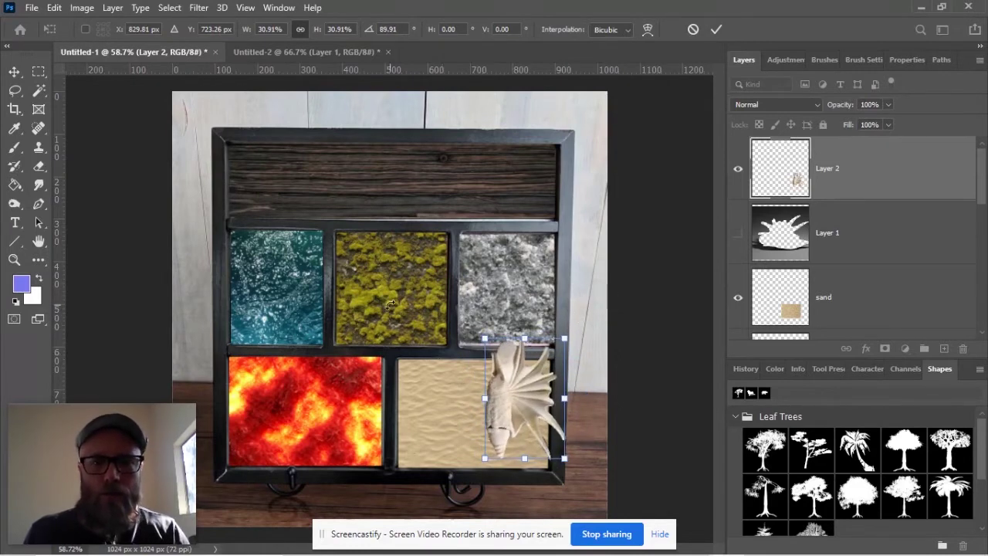
{"action": "left_click", "coordinate": [15, 72]}
{"action": "left_click_drag", "start_coordinate": [525, 395], "coordinate": [274, 279]}
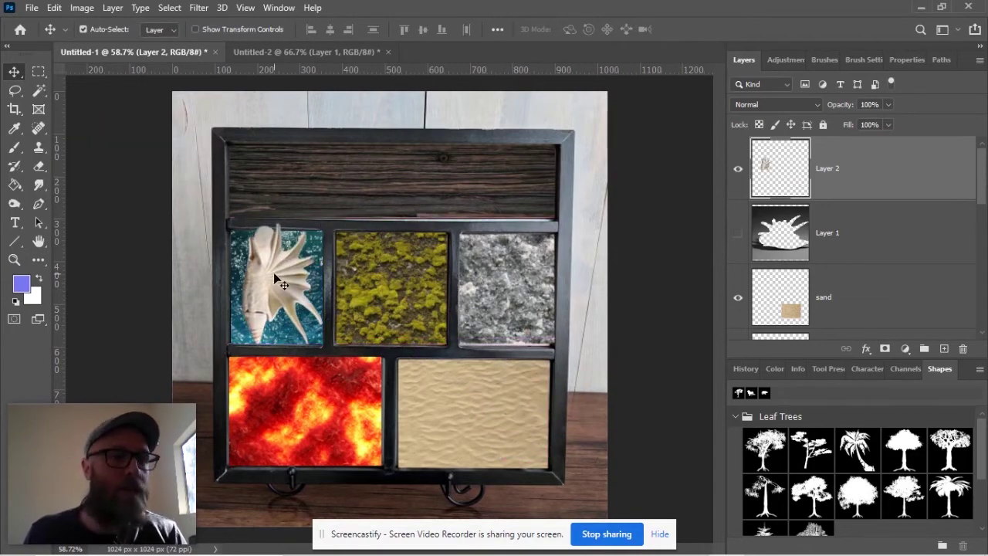
Shrink the shell further to fit the blue tile, nudge it into place, and commit
{"action": "left_click", "coordinate": [54, 8]}
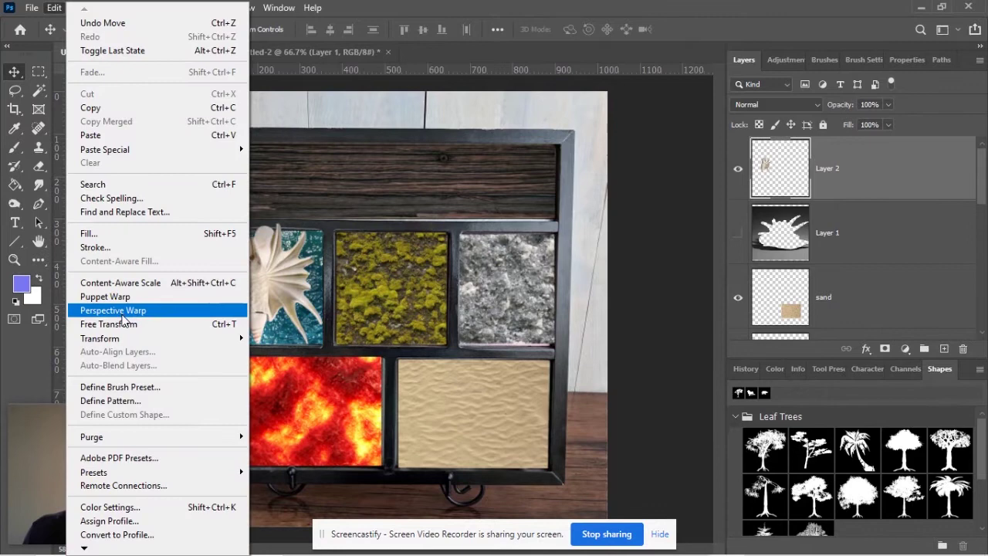
{"action": "left_click", "coordinate": [125, 324]}
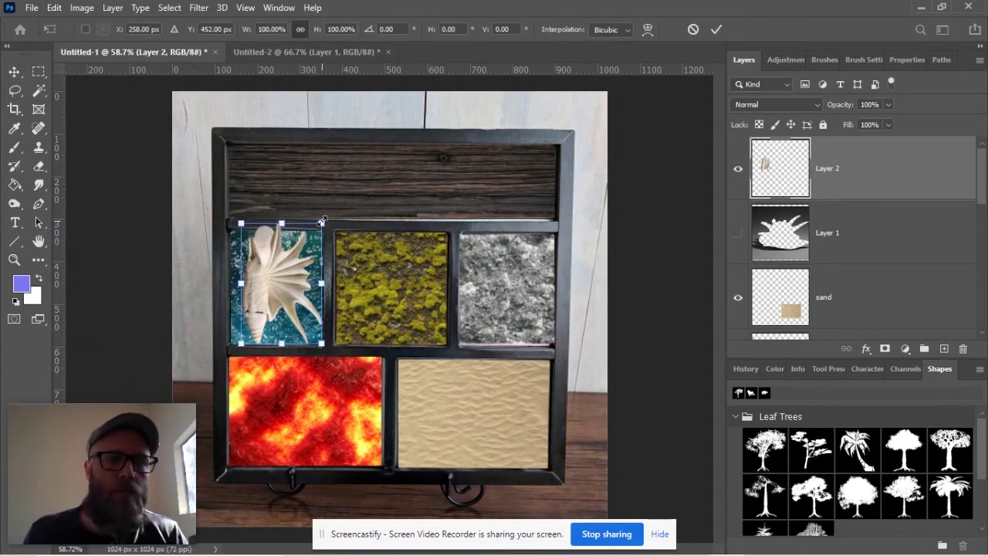
{"action": "left_click_drag", "start_coordinate": [319, 223], "coordinate": [310, 239]}
{"action": "left_click_drag", "start_coordinate": [261, 285], "coordinate": [284, 294]}
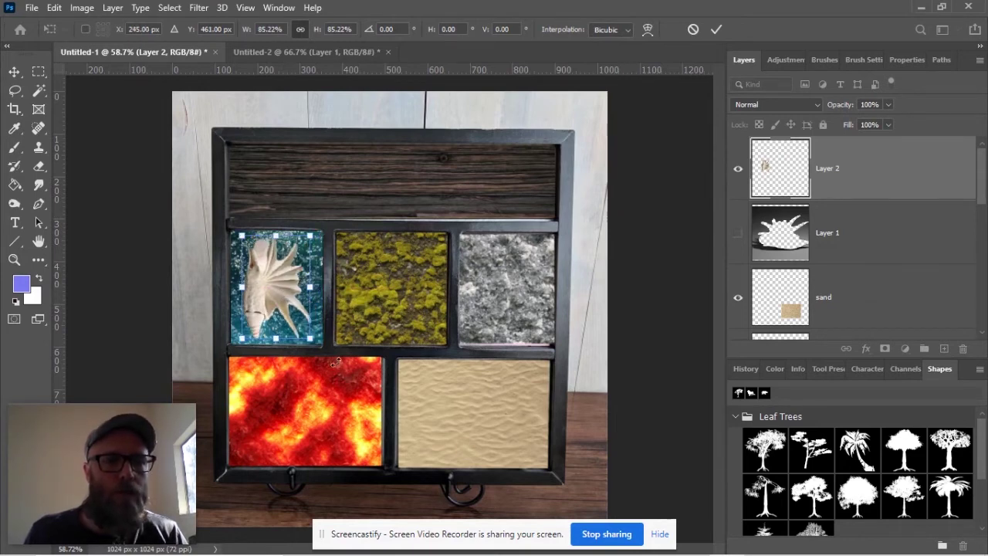
{"action": "key", "text": "Return"}
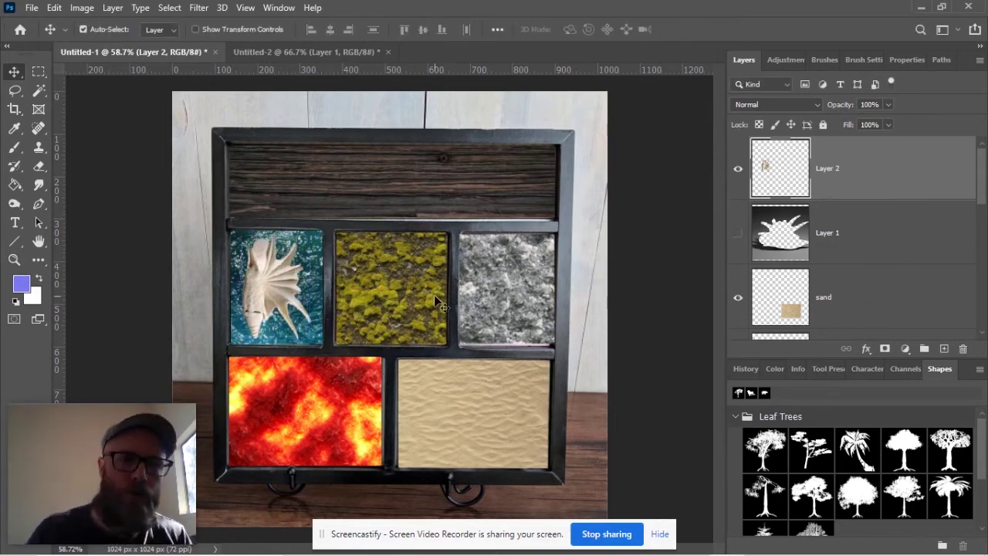
{"action": "key", "text": "ctrl"}
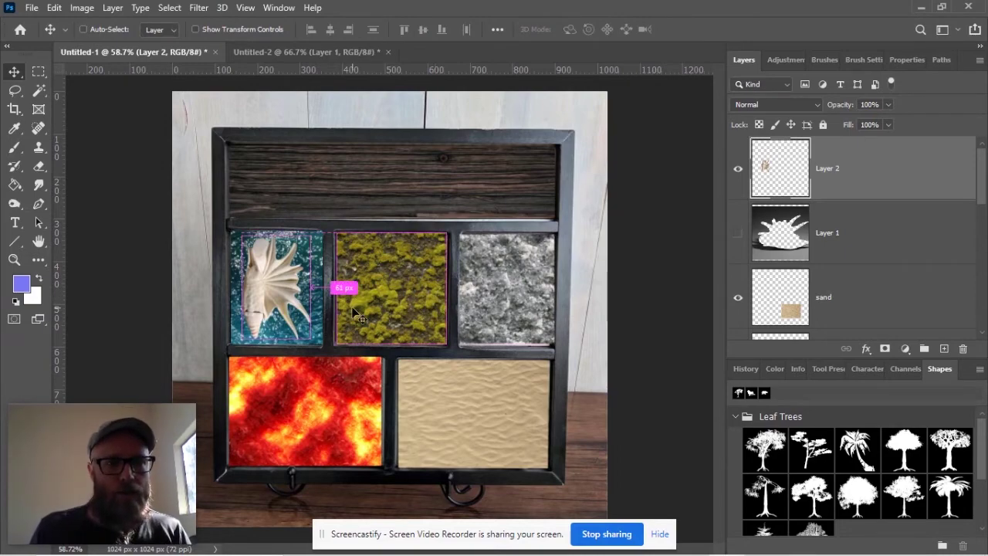
{"action": "scroll", "coordinate": [355, 312], "scroll_direction": "down", "scroll_amount": 3}
{"action": "scroll", "coordinate": [270, 313], "scroll_direction": "up", "scroll_amount": 5}
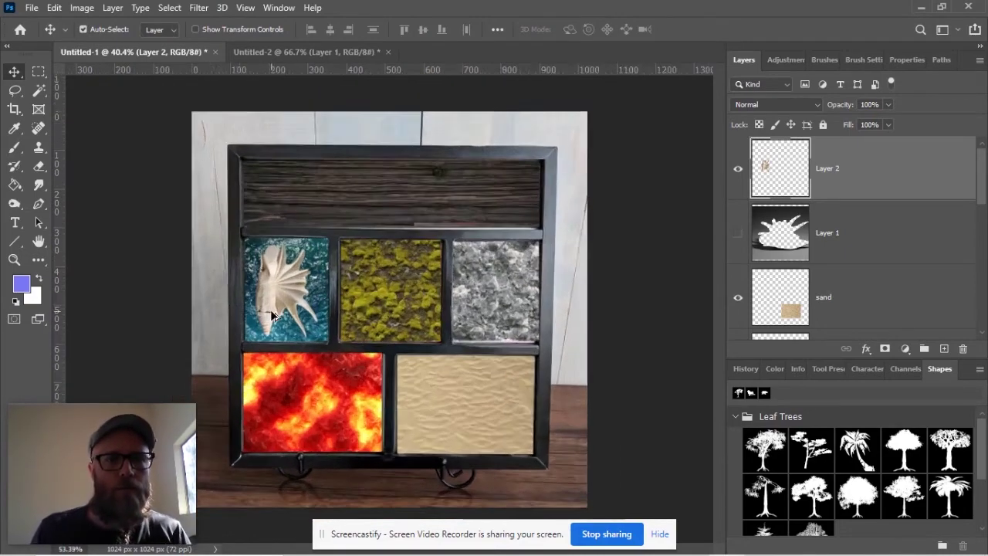
{"action": "scroll", "coordinate": [270, 363], "scroll_direction": "up", "scroll_amount": 1}
{"action": "scroll", "coordinate": [271, 363], "scroll_direction": "down", "scroll_amount": 1}
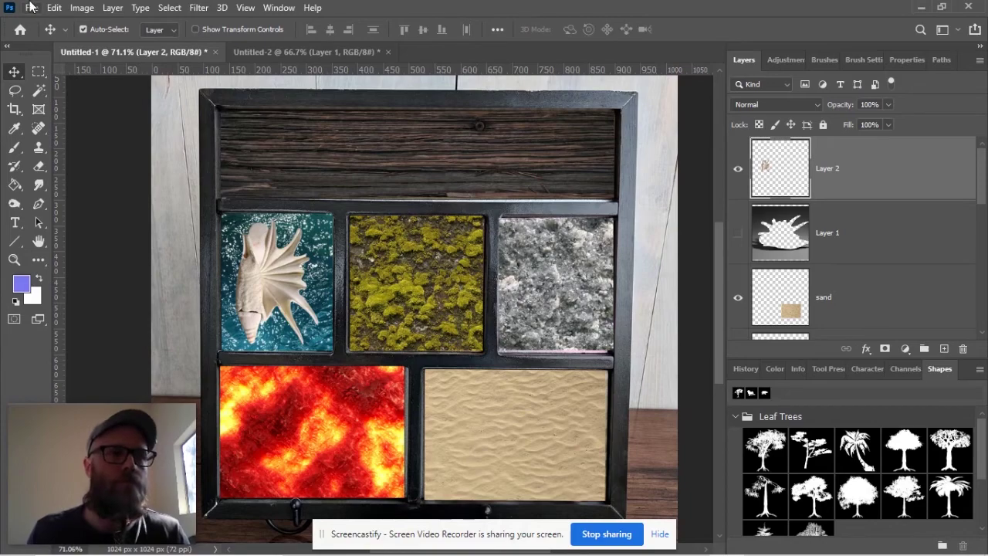
Find a mushroom garden gnome image in Chrome, copy it, and paste it as Layer 3
{"action": "left_click", "coordinate": [584, 542]}
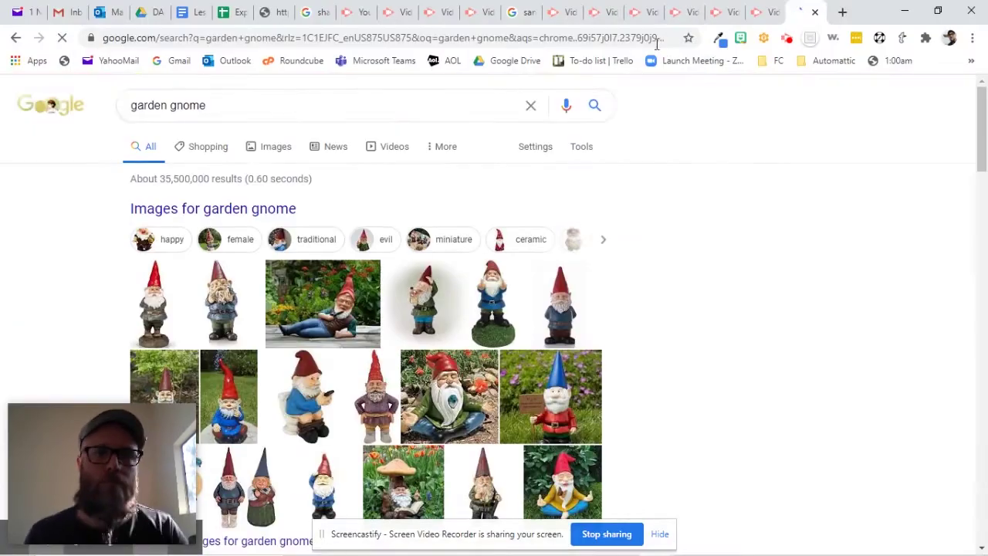
{"action": "left_click", "coordinate": [488, 390]}
{"action": "scroll", "coordinate": [488, 390], "scroll_direction": "down", "scroll_amount": 5}
{"action": "left_click", "coordinate": [77, 165]}
{"action": "left_click", "coordinate": [578, 110]}
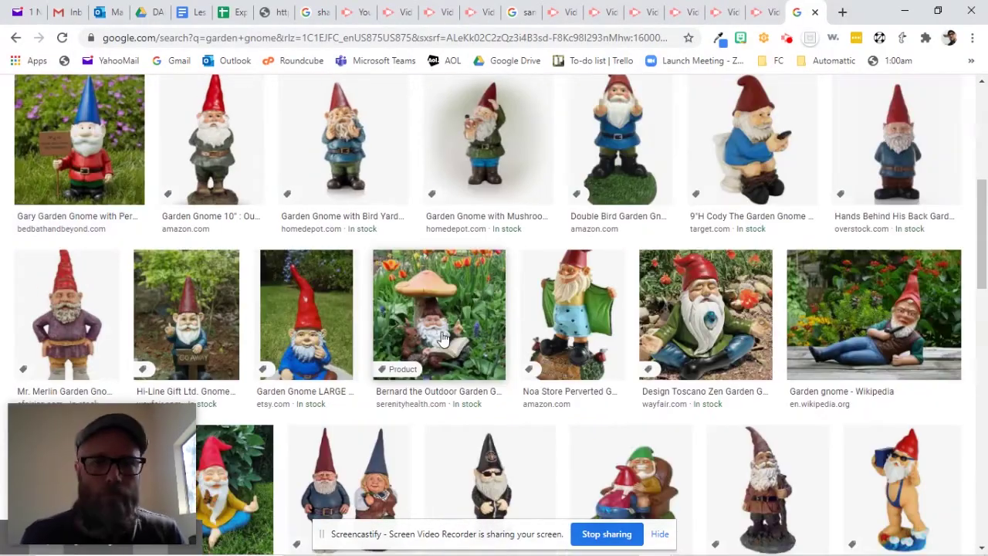
{"action": "scroll", "coordinate": [494, 309], "scroll_direction": "down", "scroll_amount": 3}
{"action": "left_click", "coordinate": [332, 452]}
{"action": "right_click", "coordinate": [578, 93]}
{"action": "left_click", "coordinate": [662, 239]}
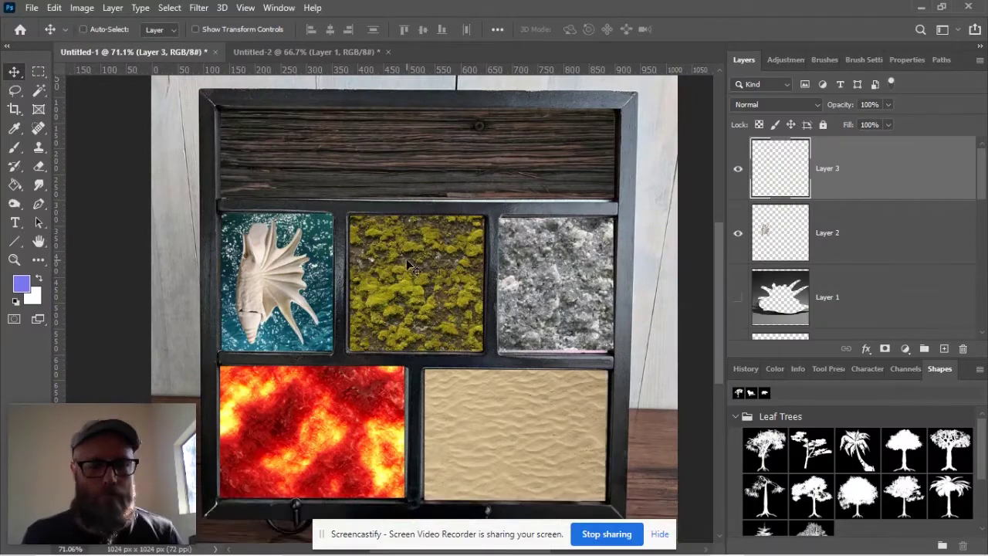
{"action": "key", "text": "ctrl+v"}
Trace a Pen outline up the mushroom stem, around the cap, and down to the gnome's hat
{"action": "scroll", "coordinate": [384, 301], "scroll_direction": "up", "scroll_amount": 3}
{"action": "key", "text": "p"}
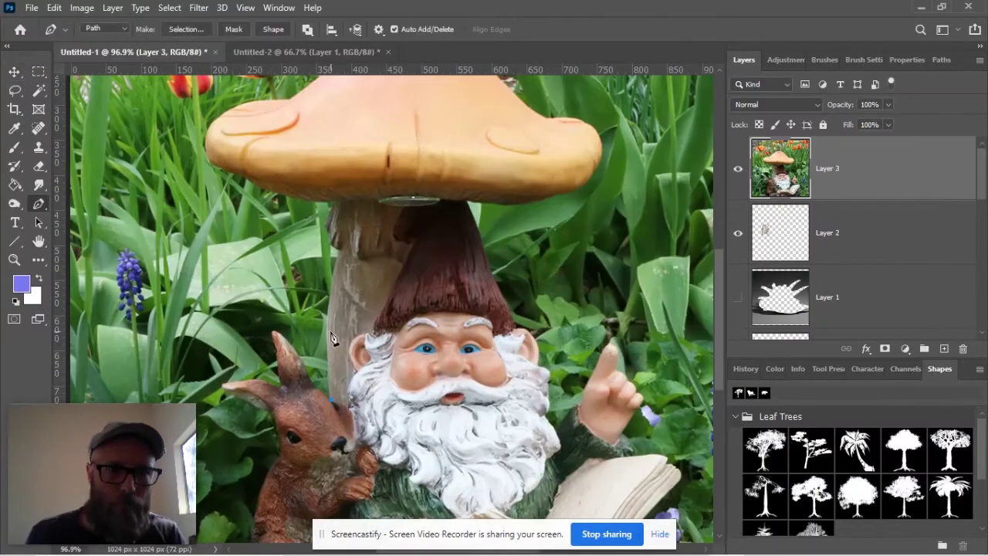
{"action": "left_click", "coordinate": [331, 400]}
{"action": "left_click", "coordinate": [327, 321]}
{"action": "left_click", "coordinate": [338, 248]}
{"action": "left_click", "coordinate": [335, 201]}
{"action": "left_click", "coordinate": [246, 176]}
{"action": "left_click", "coordinate": [256, 101]}
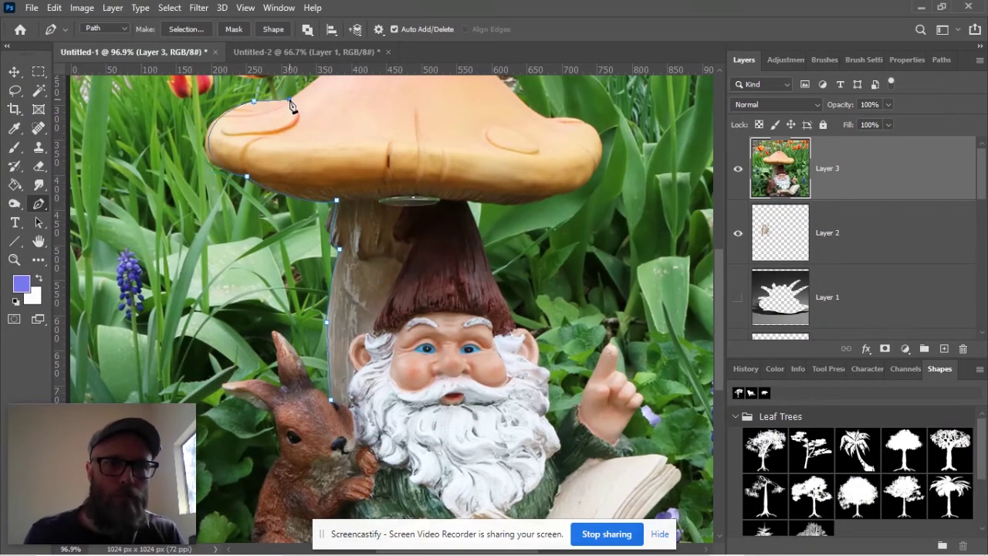
{"action": "left_click_drag", "start_coordinate": [293, 101], "coordinate": [216, 214]}
{"action": "left_click", "coordinate": [215, 209]}
{"action": "left_click", "coordinate": [451, 233]}
{"action": "left_click", "coordinate": [438, 320]}
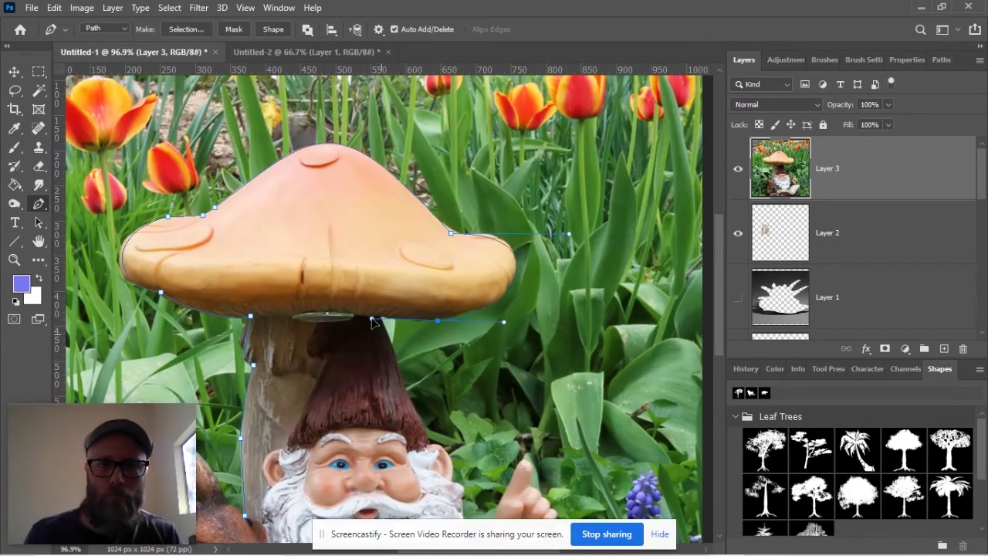
{"action": "left_click", "coordinate": [380, 316]}
{"action": "left_click", "coordinate": [397, 343]}
{"action": "left_click", "coordinate": [427, 439]}
Continue the outline along the beard, raised hand, book and base, closing it at the start
{"action": "left_click_drag", "start_coordinate": [454, 488], "coordinate": [360, 332]}
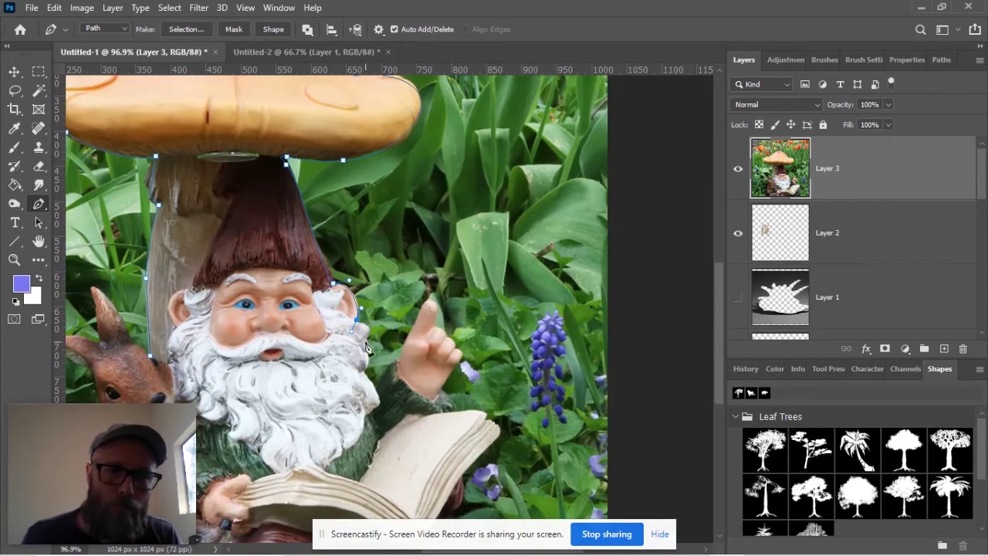
{"action": "left_click", "coordinate": [356, 319]}
{"action": "left_click", "coordinate": [361, 373]}
{"action": "left_click", "coordinate": [379, 401]}
{"action": "left_click", "coordinate": [423, 305]}
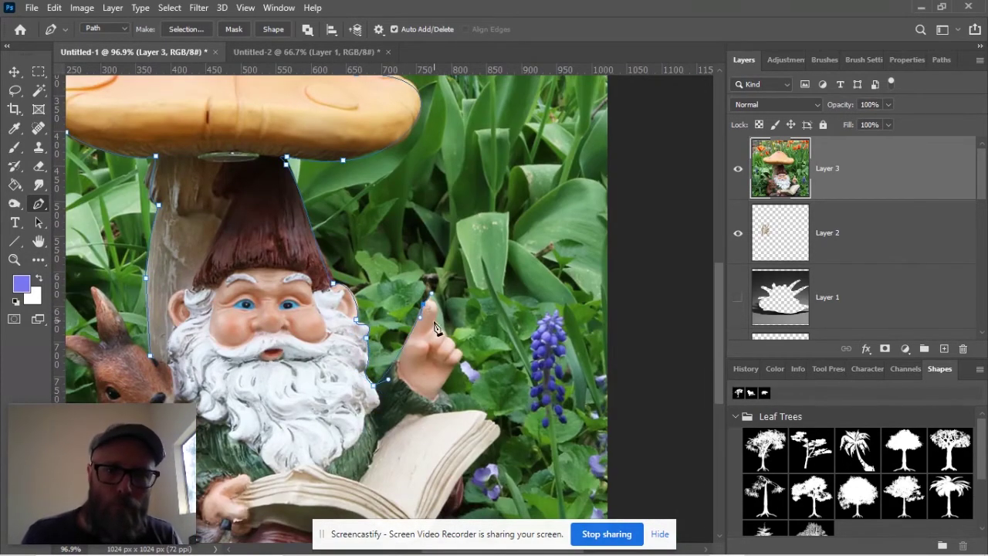
{"action": "left_click", "coordinate": [457, 355]}
{"action": "left_click", "coordinate": [438, 391]}
{"action": "left_click_drag", "start_coordinate": [463, 494], "coordinate": [443, 339]}
{"action": "left_click", "coordinate": [437, 271]}
{"action": "left_click_drag", "start_coordinate": [427, 380], "coordinate": [400, 381]}
{"action": "left_click", "coordinate": [337, 368]}
{"action": "left_click", "coordinate": [308, 369]}
{"action": "left_click", "coordinate": [206, 347]}
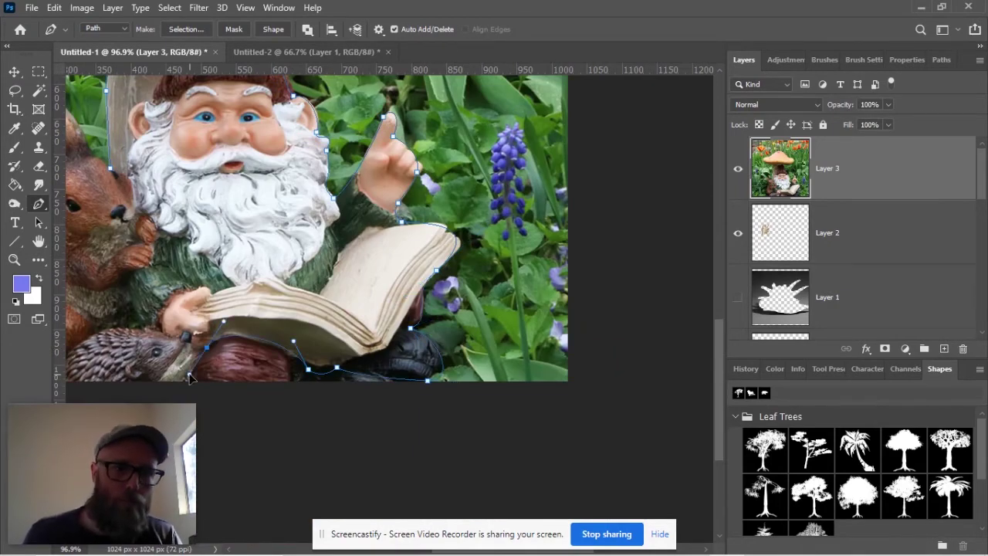
{"action": "left_click", "coordinate": [158, 324]}
{"action": "left_click_drag", "start_coordinate": [154, 332], "coordinate": [354, 264]}
{"action": "left_click", "coordinate": [271, 265]}
{"action": "left_click", "coordinate": [258, 293]}
{"action": "left_click", "coordinate": [245, 318]}
{"action": "left_click", "coordinate": [259, 157]}
{"action": "left_click", "coordinate": [251, 116]}
{"action": "left_click", "coordinate": [203, 87]}
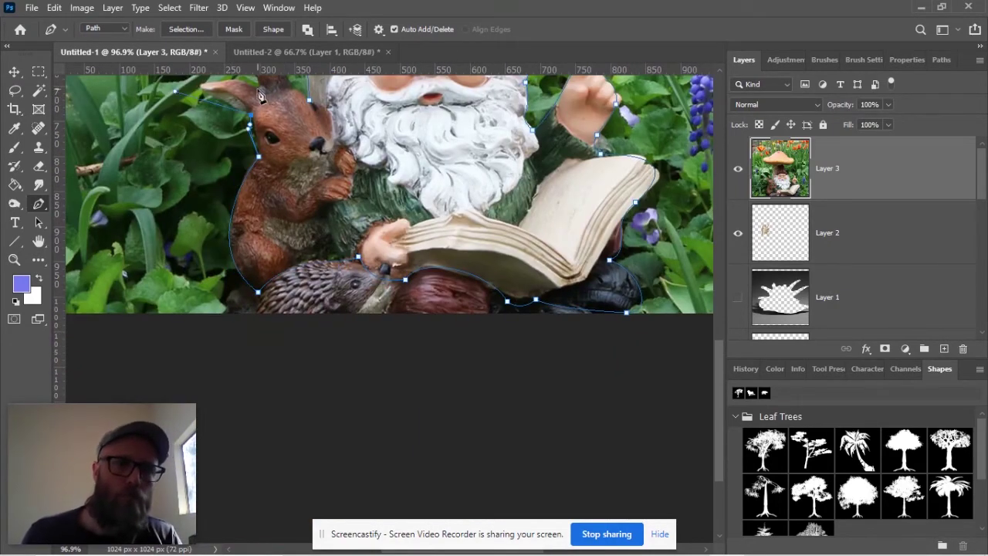
{"action": "scroll", "coordinate": [254, 155], "scroll_direction": "up", "scroll_amount": 3}
{"action": "left_click", "coordinate": [288, 206]}
{"action": "left_click", "coordinate": [309, 222]}
Save the outline as Path 2, load it as a selection, and cut the gnome out
{"action": "left_click", "coordinate": [941, 59]}
{"action": "double_click", "coordinate": [838, 120]}
{"action": "key", "text": "Return"}
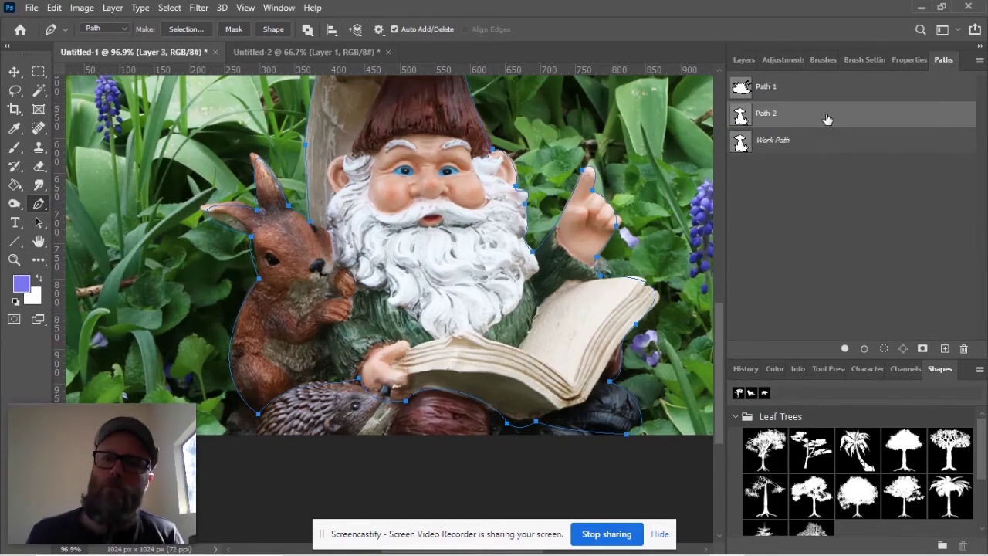
{"action": "key", "text": "Delete"}
Make the cut-out gnome layer active with the Move tool selected
{"action": "left_click", "coordinate": [744, 60]}
{"action": "scroll", "coordinate": [863, 240], "scroll_direction": "up", "scroll_amount": 3}
{"action": "left_click", "coordinate": [739, 168]}
{"action": "left_click", "coordinate": [780, 168], "text": "ctrl"}
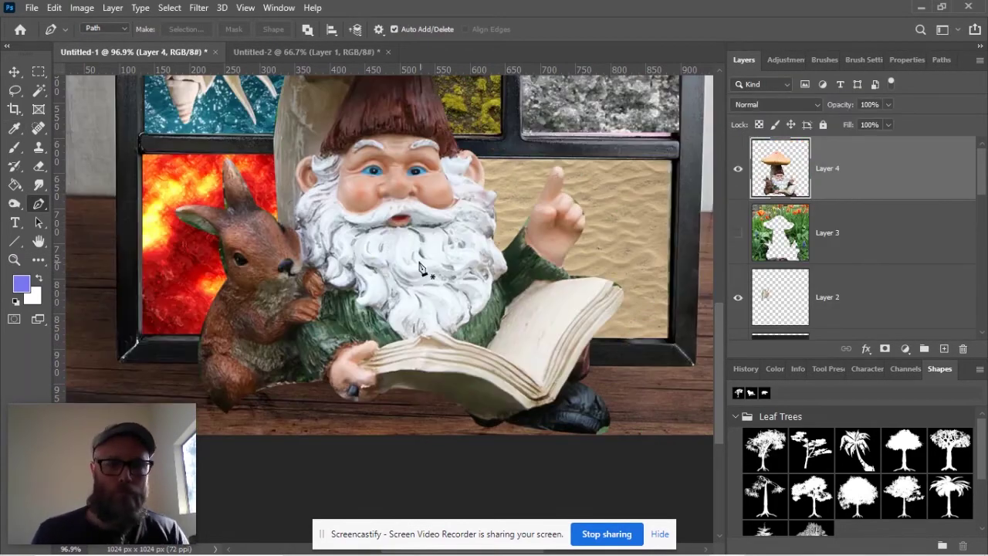
{"action": "key", "text": "v"}
{"action": "left_click", "coordinate": [55, 7]}
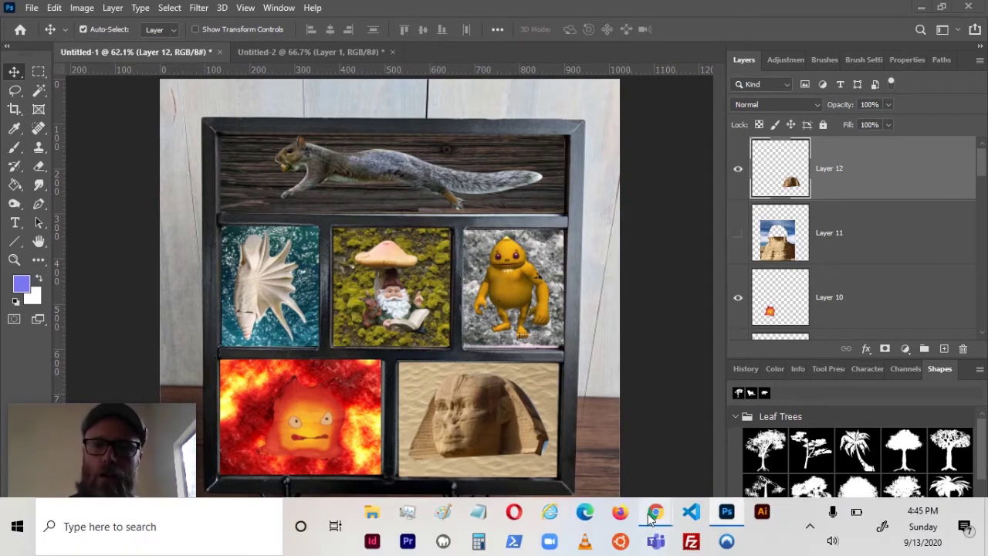
Open a new Chrome tab and load the autocompleted site address with /dart100 appended
{"action": "mouse_move", "coordinate": [653, 517]}
{"action": "left_click", "coordinate": [502, 448]}
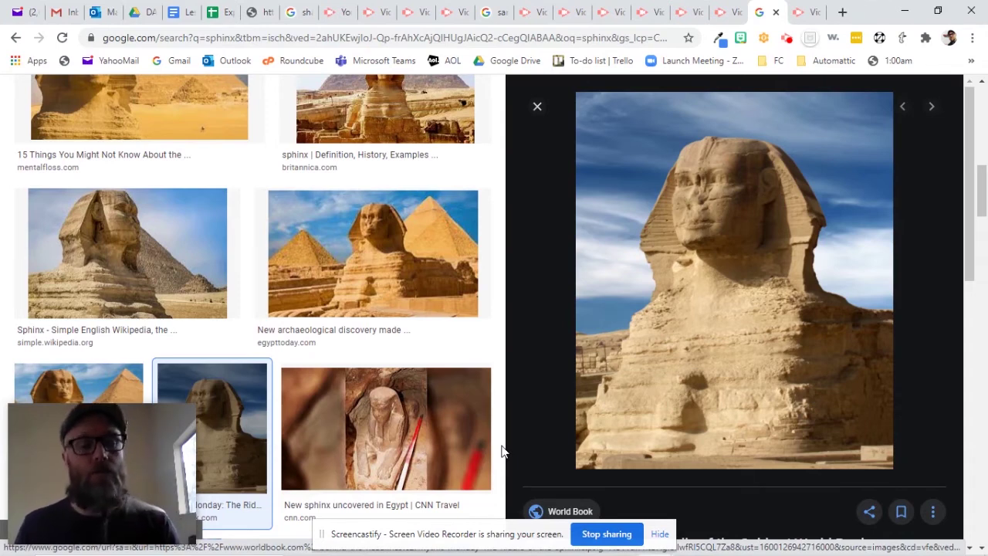
{"action": "left_click", "coordinate": [842, 11]}
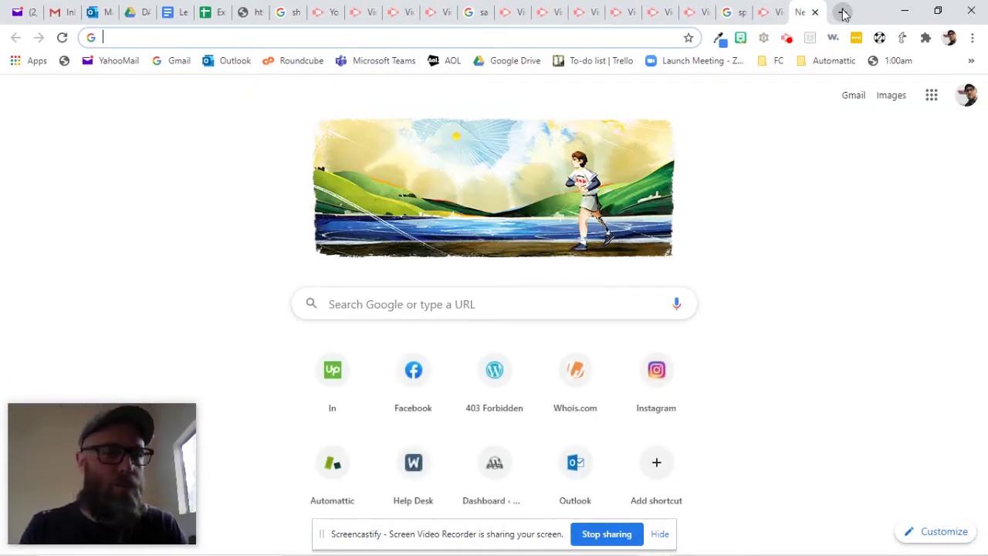
{"action": "type", "text": "petersurowski.github.io"}
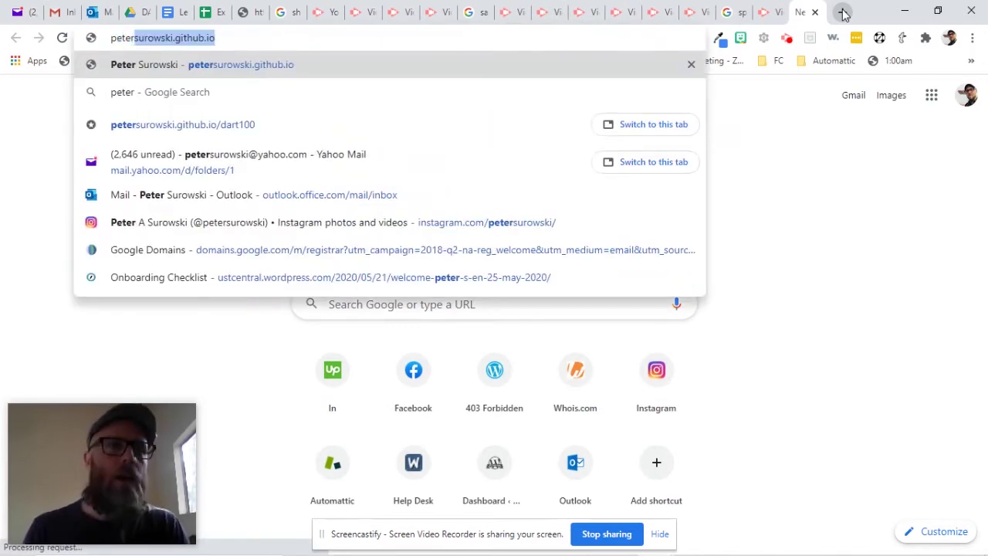
{"action": "key", "text": "Right"}
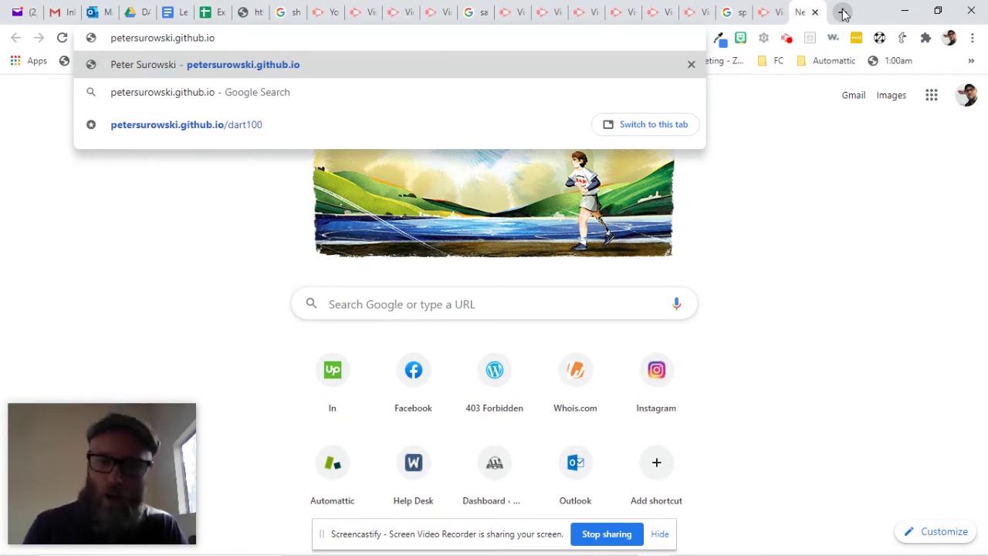
{"action": "type", "text": "/dart100"}
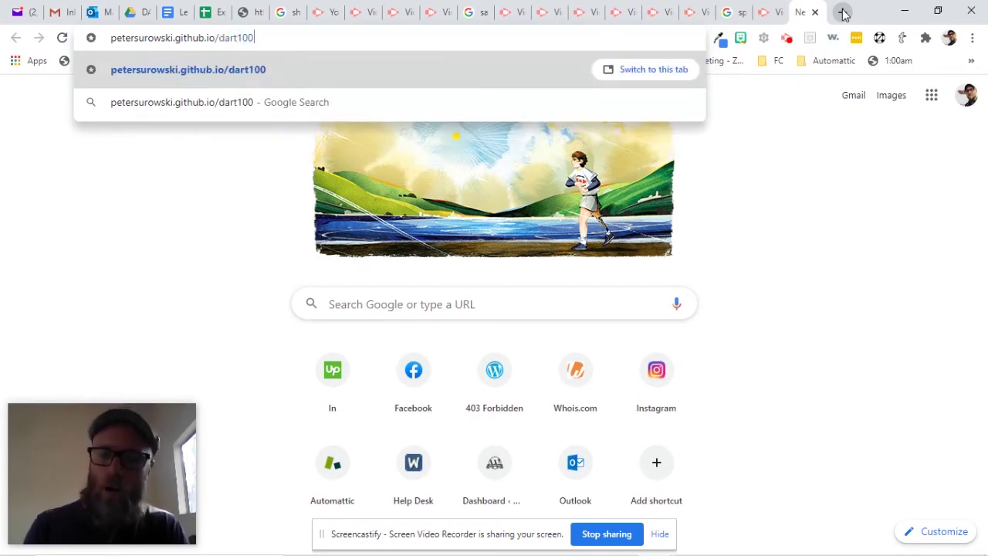
{"action": "key", "text": "Return"}
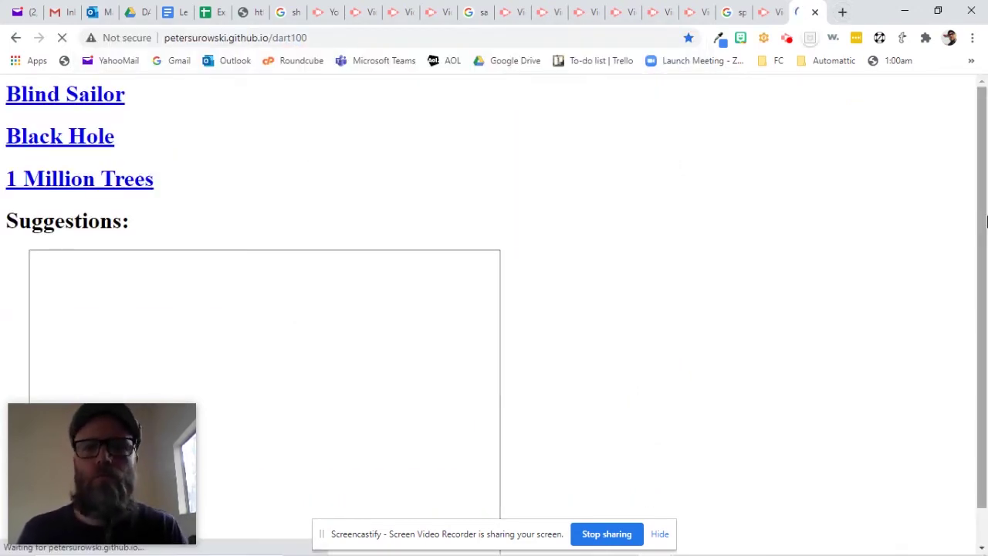
Scroll through the dart100 page to locate the damaged sepia portrait
{"action": "scroll", "coordinate": [598, 197], "scroll_direction": "down", "scroll_amount": 10}
{"action": "scroll", "coordinate": [599, 190], "scroll_direction": "down", "scroll_amount": 10}
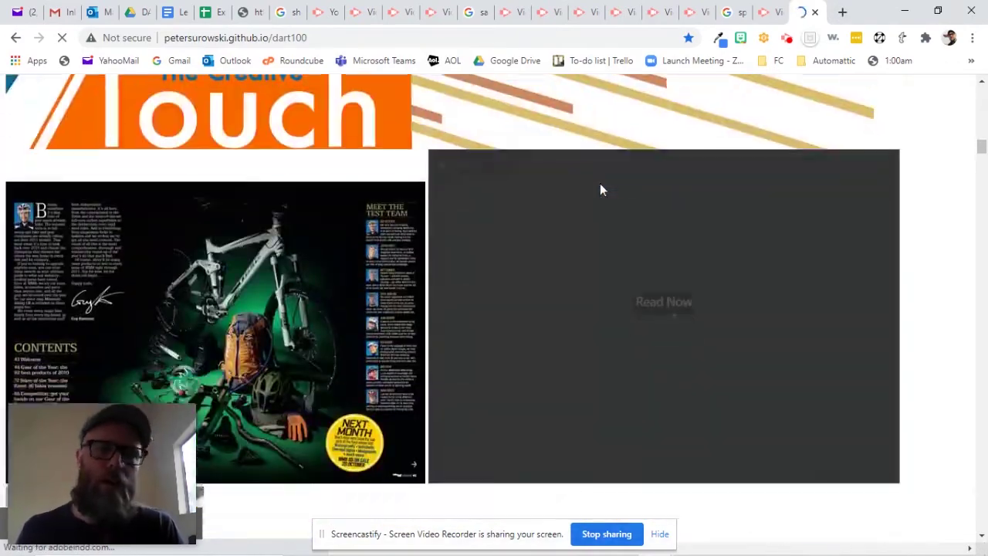
{"action": "scroll", "coordinate": [593, 186], "scroll_direction": "down", "scroll_amount": 10}
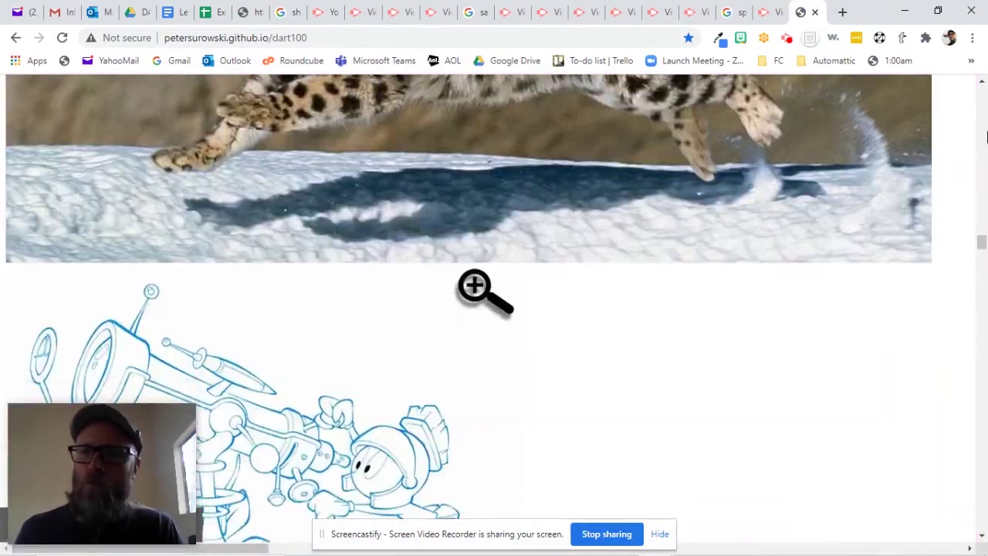
{"action": "left_click_drag", "start_coordinate": [981, 239], "coordinate": [982, 537]}
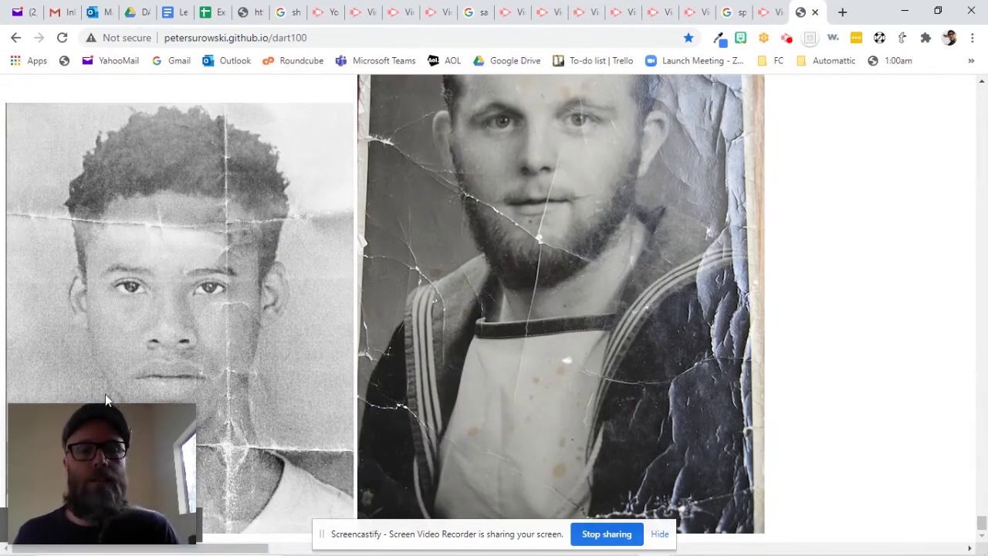
{"action": "left_click_drag", "start_coordinate": [85, 432], "coordinate": [876, 401]}
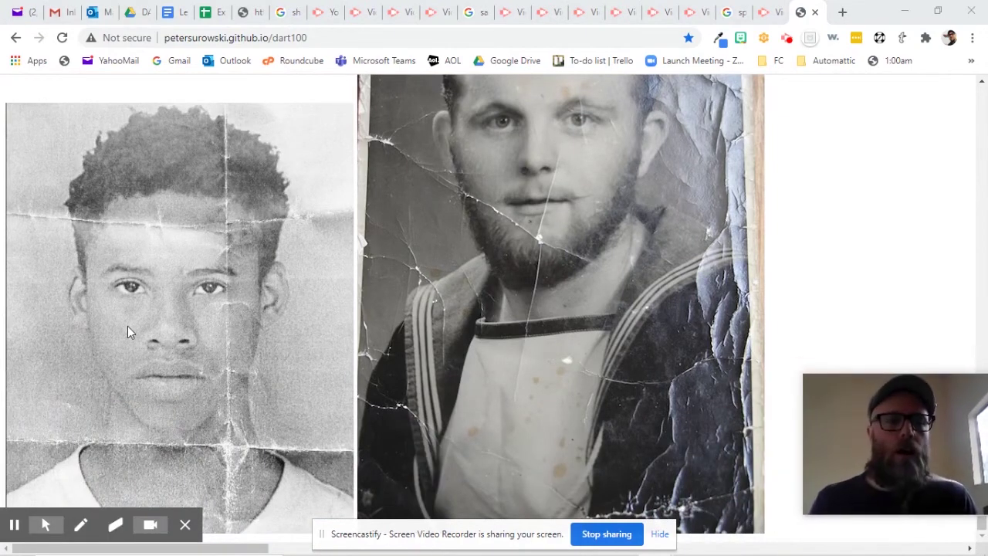
{"action": "scroll", "coordinate": [487, 330], "scroll_direction": "up", "scroll_amount": 3}
{"action": "scroll", "coordinate": [486, 327], "scroll_direction": "up", "scroll_amount": 10}
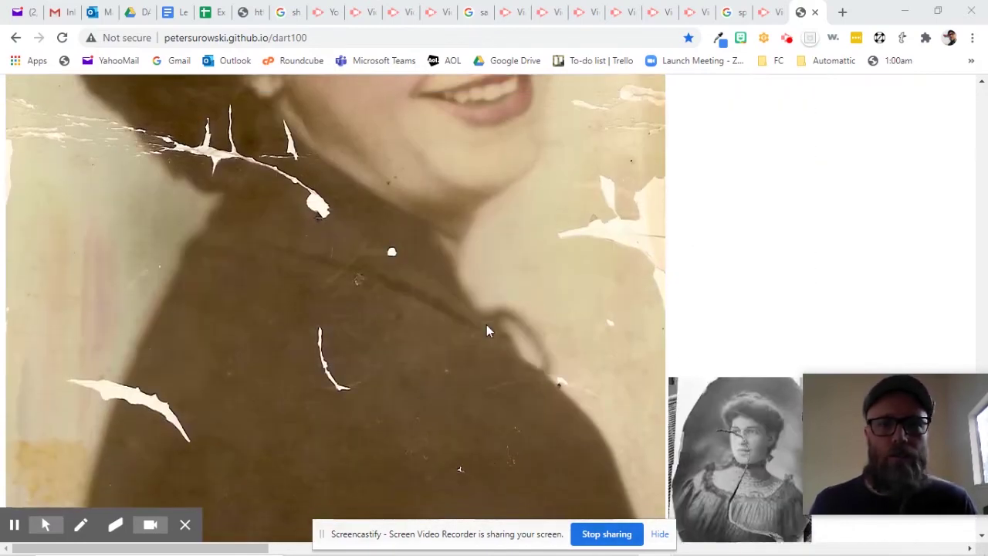
{"action": "scroll", "coordinate": [487, 325], "scroll_direction": "up", "scroll_amount": 4}
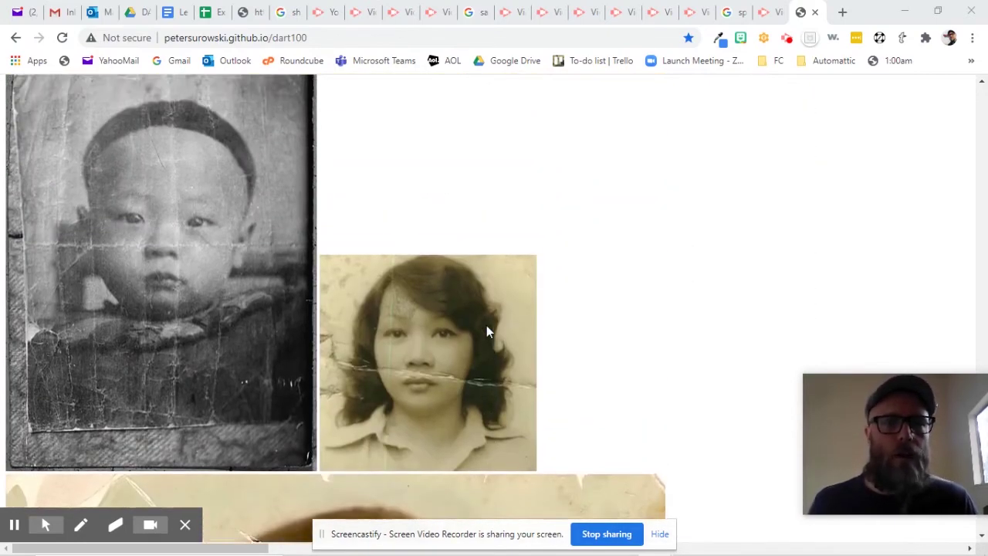
{"action": "scroll", "coordinate": [484, 325], "scroll_direction": "down", "scroll_amount": 5}
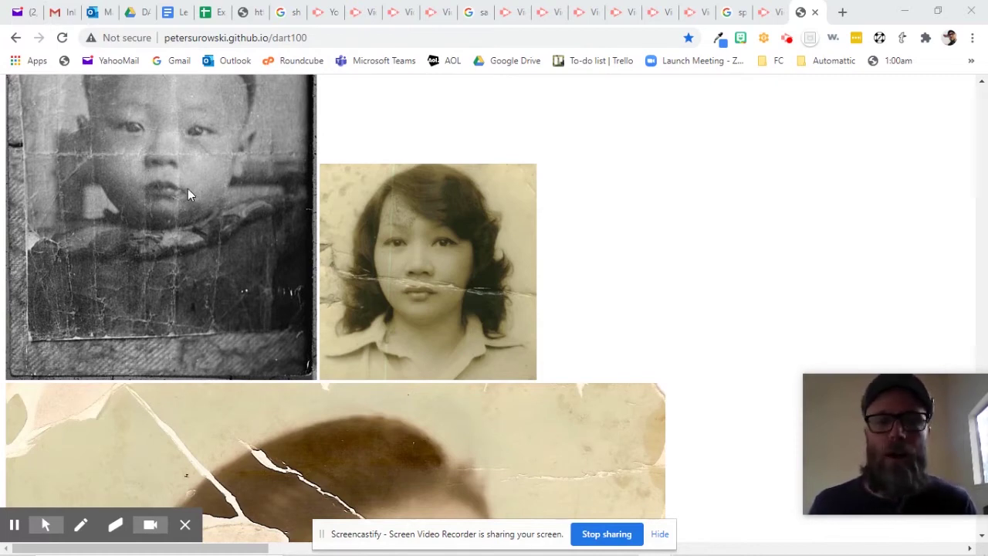
{"action": "scroll", "coordinate": [189, 193], "scroll_direction": "down", "scroll_amount": 1}
{"action": "scroll", "coordinate": [191, 199], "scroll_direction": "down", "scroll_amount": 5}
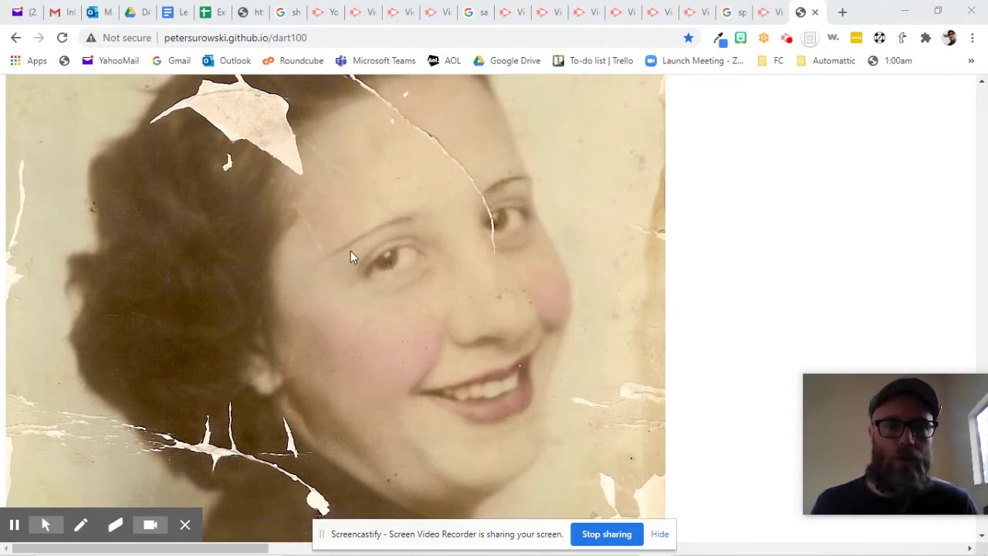
{"action": "scroll", "coordinate": [351, 251], "scroll_direction": "down", "scroll_amount": 10}
{"action": "scroll", "coordinate": [351, 258], "scroll_direction": "up", "scroll_amount": 2}
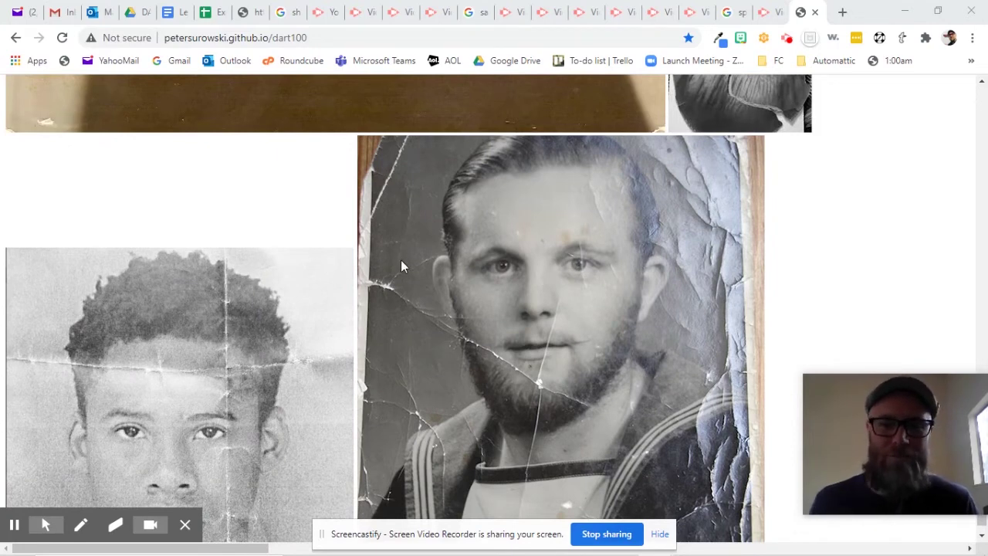
{"action": "scroll", "coordinate": [401, 266], "scroll_direction": "up", "scroll_amount": 6}
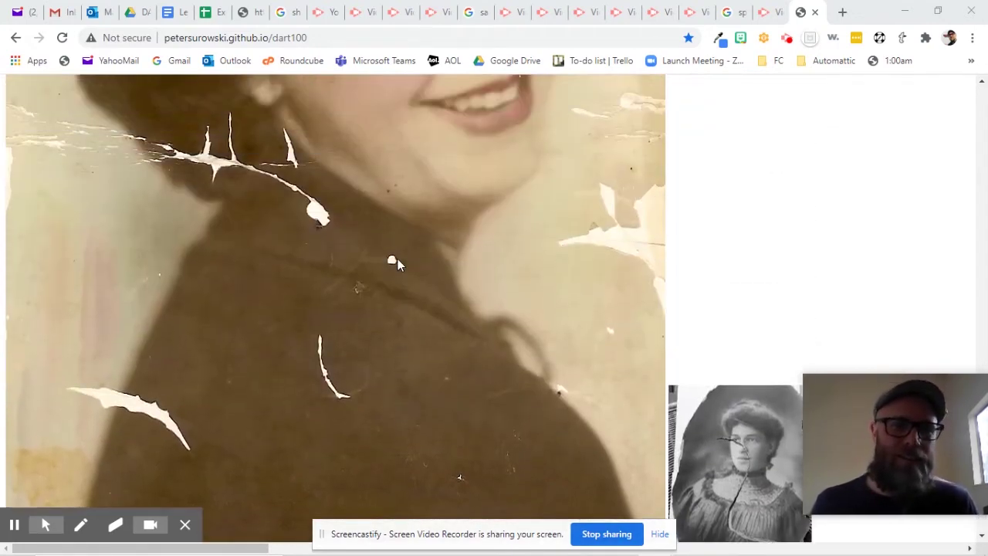
{"action": "scroll", "coordinate": [398, 261], "scroll_direction": "up", "scroll_amount": 2}
Copy the sepia portrait of the smiling woman to the clipboard
{"action": "right_click", "coordinate": [397, 260]}
{"action": "left_click", "coordinate": [446, 304]}
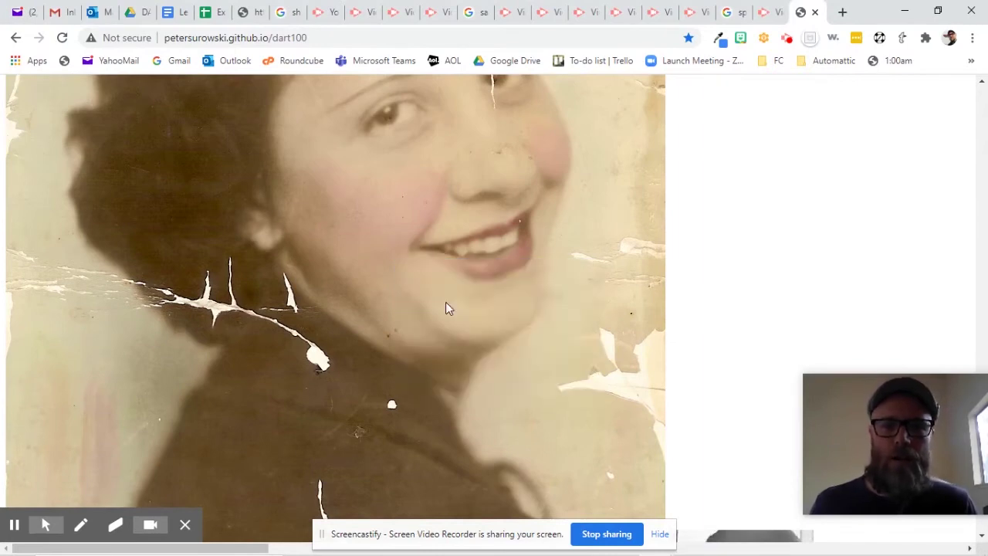
{"action": "mouse_move", "coordinate": [660, 548]}
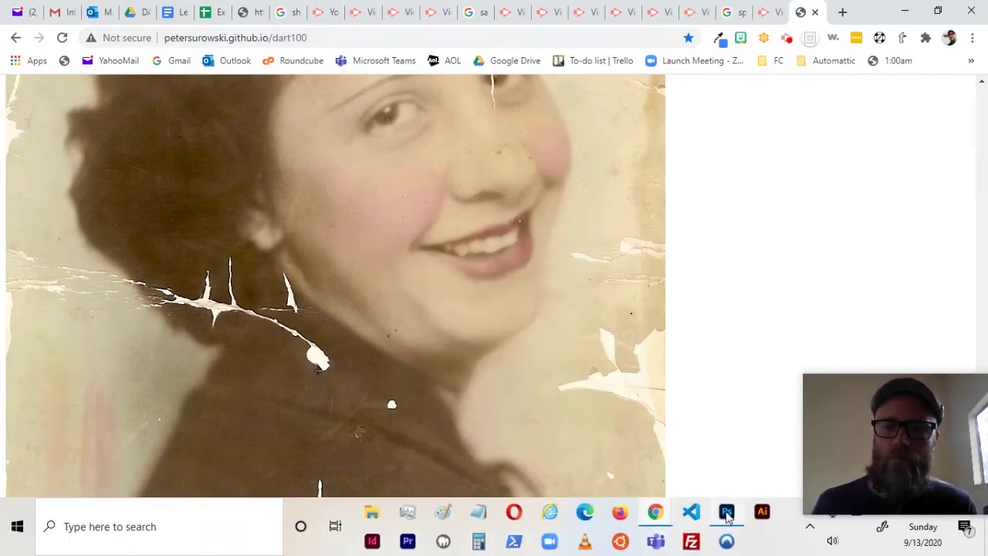
{"action": "right_click", "coordinate": [518, 260]}
{"action": "left_click", "coordinate": [561, 307]}
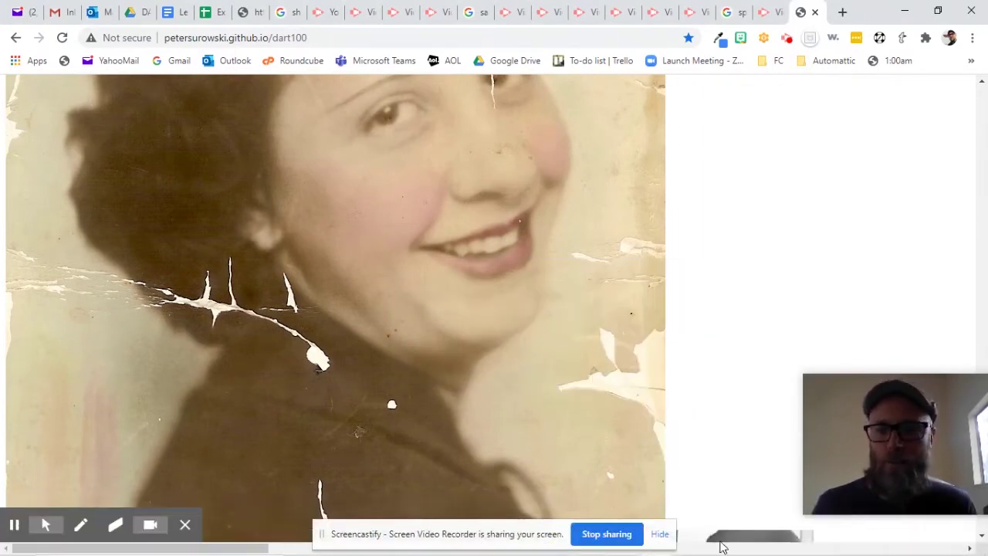
Create a new 912 x 1254 px document from the Clipboard preset and paste the portrait as Layer 1
{"action": "mouse_move", "coordinate": [722, 548]}
{"action": "left_click", "coordinate": [726, 516]}
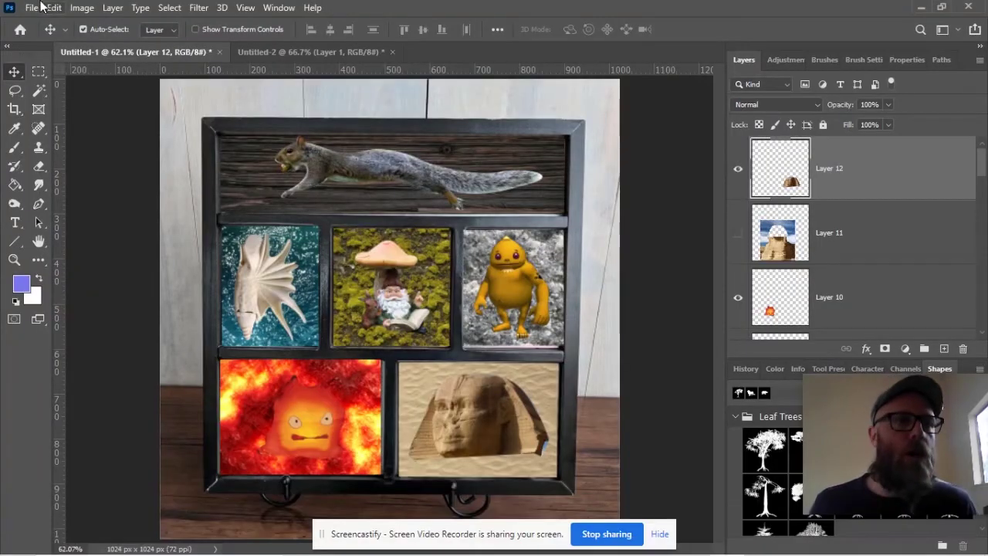
{"action": "left_click", "coordinate": [33, 8]}
{"action": "left_click", "coordinate": [39, 23]}
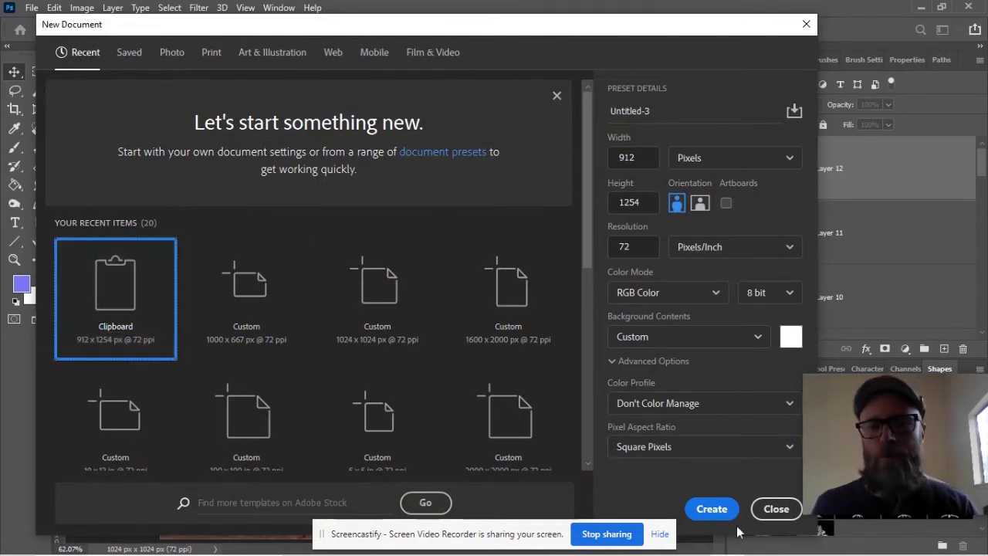
{"action": "left_click", "coordinate": [711, 509]}
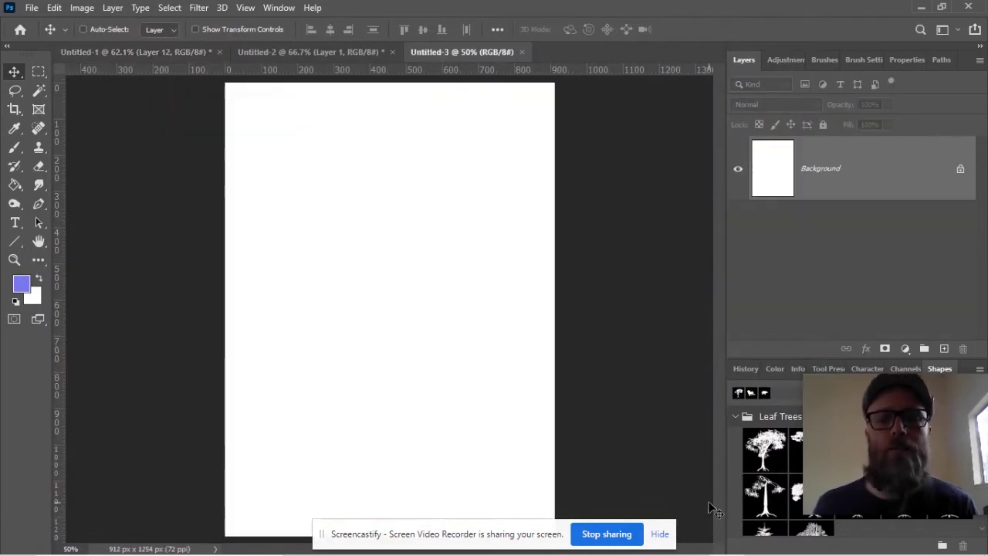
{"action": "key", "text": "ctrl+v"}
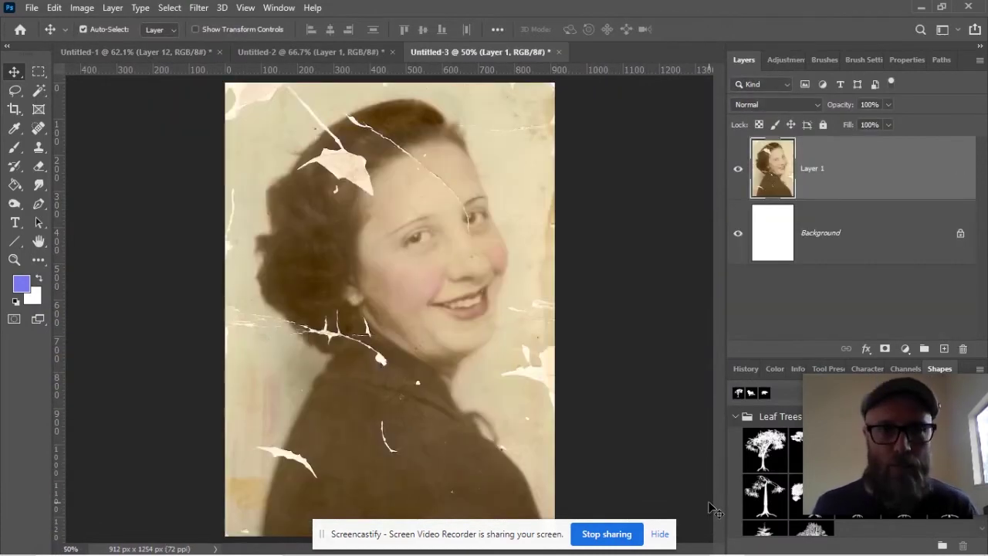
Select the Spot Healing Brush from the Clone Stamp flyout, with Type left at Content-Aware
{"action": "left_click", "coordinate": [39, 148]}
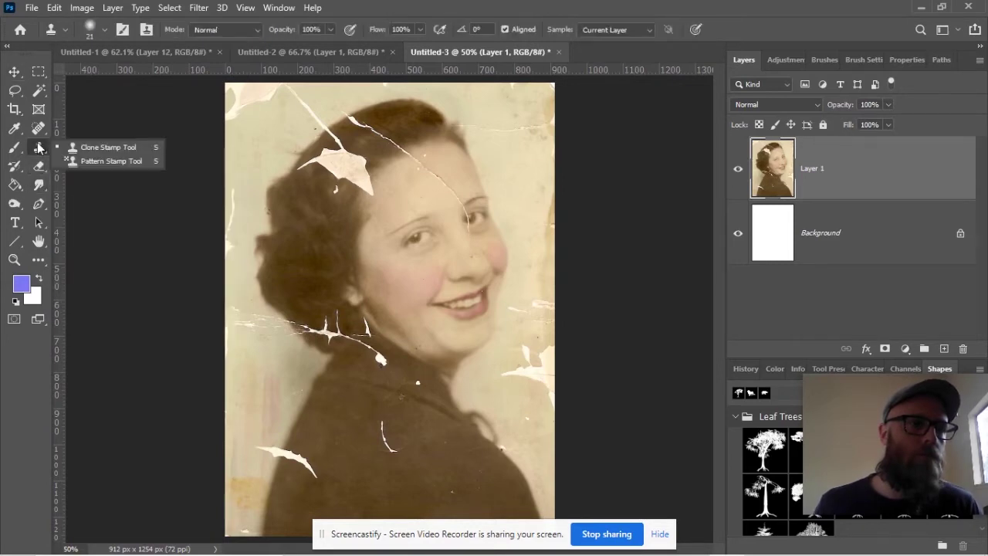
{"action": "left_click", "coordinate": [38, 130]}
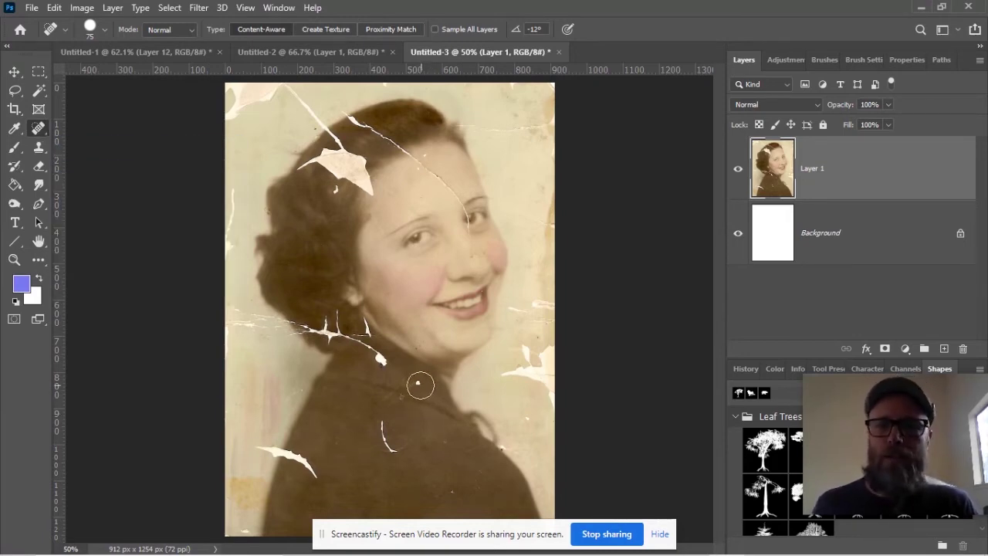
{"action": "scroll", "coordinate": [418, 384], "scroll_direction": "up", "scroll_amount": 10}
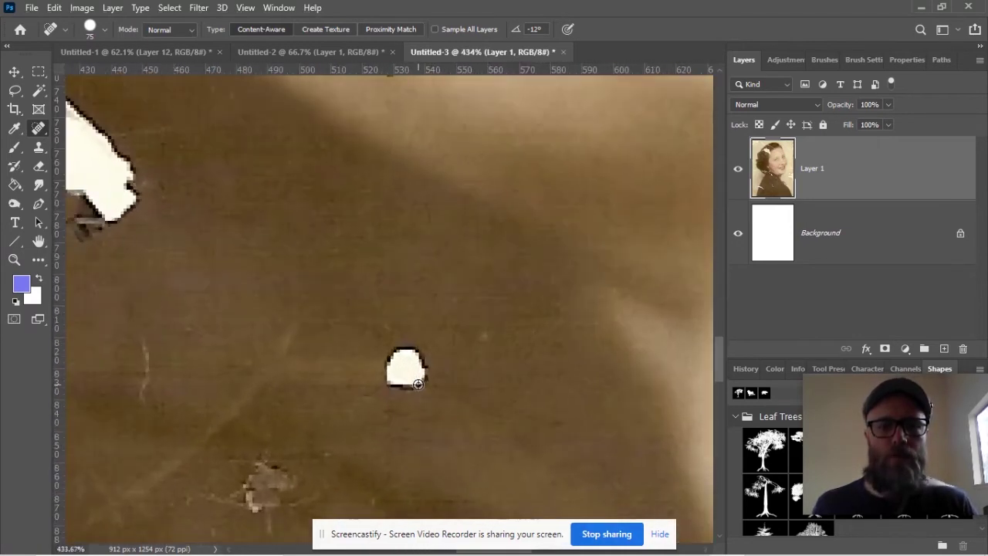
{"action": "left_click_drag", "start_coordinate": [423, 356], "coordinate": [341, 360]}
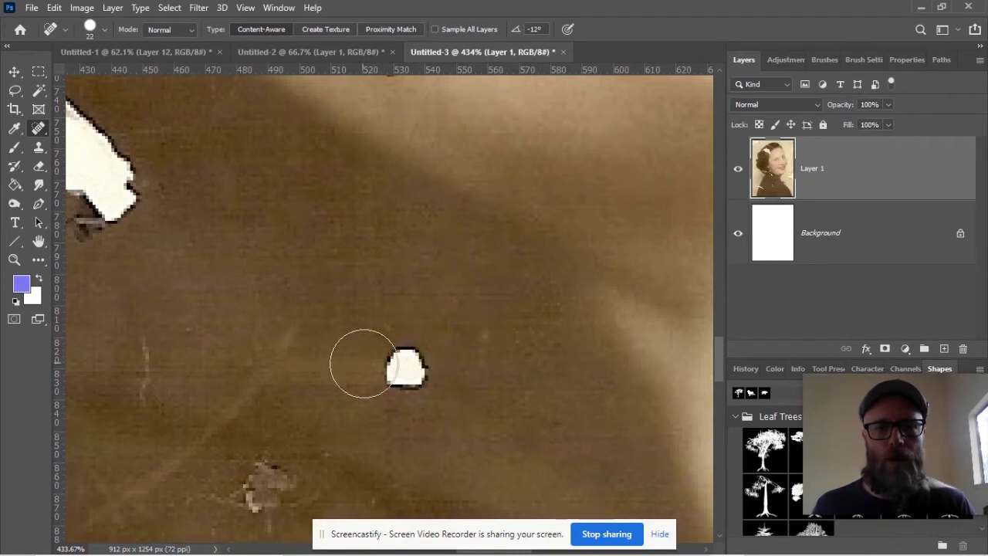
{"action": "left_click_drag", "start_coordinate": [402, 371], "coordinate": [412, 375]}
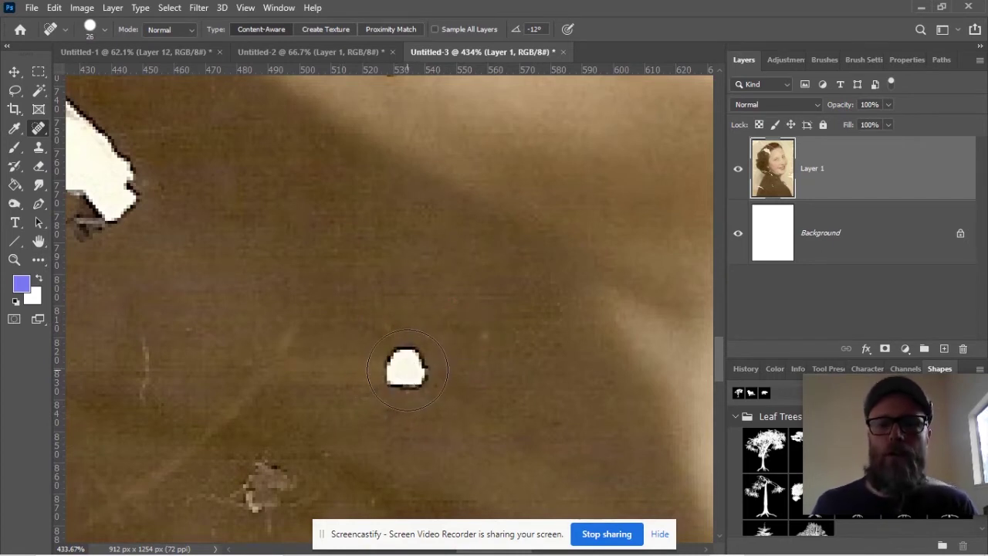
{"action": "left_click_drag", "start_coordinate": [408, 368], "coordinate": [415, 369]}
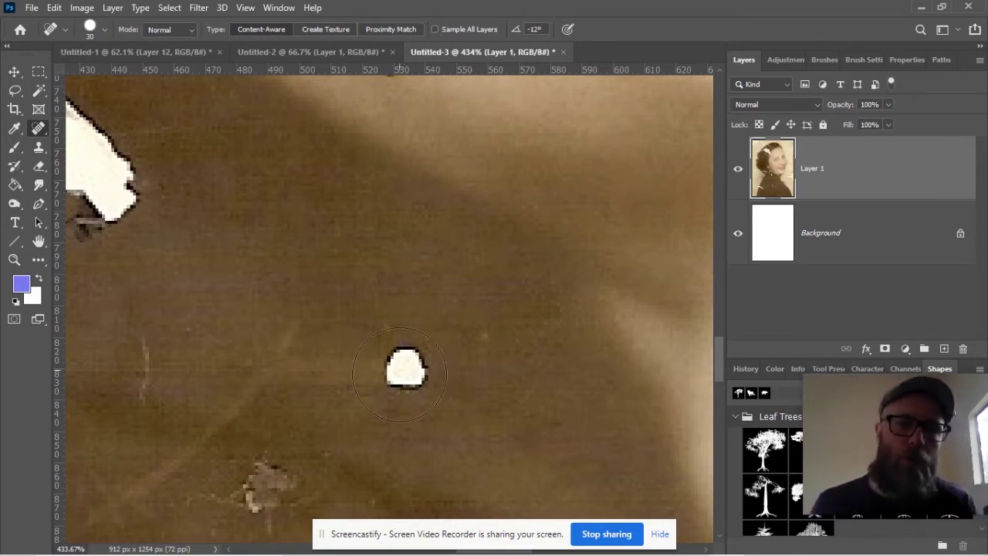
{"action": "left_click", "coordinate": [409, 374]}
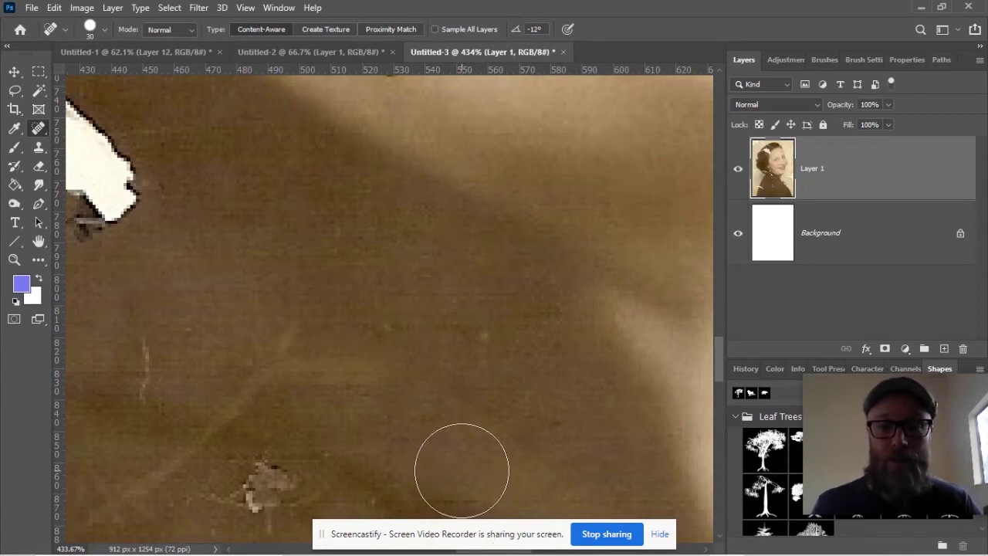
{"action": "scroll", "coordinate": [415, 364], "scroll_direction": "down", "scroll_amount": 3}
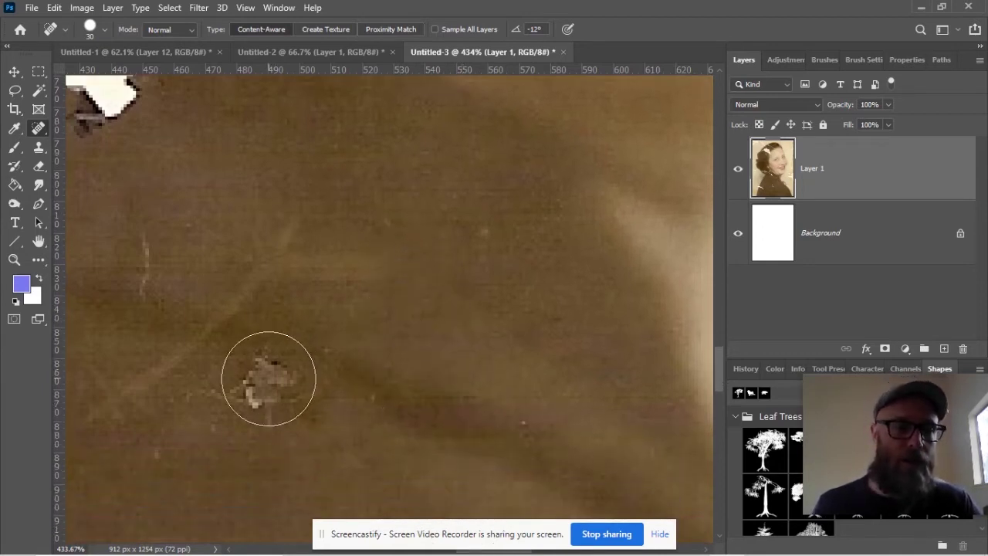
{"action": "left_click_drag", "start_coordinate": [259, 387], "coordinate": [297, 396]}
{"action": "left_click", "coordinate": [259, 388]}
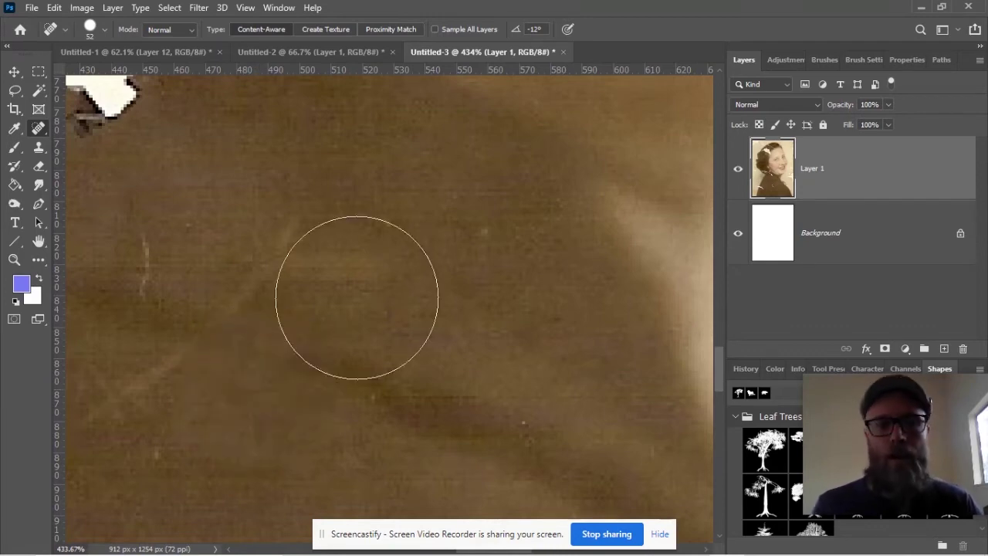
{"action": "scroll", "coordinate": [304, 292], "scroll_direction": "down", "scroll_amount": 5}
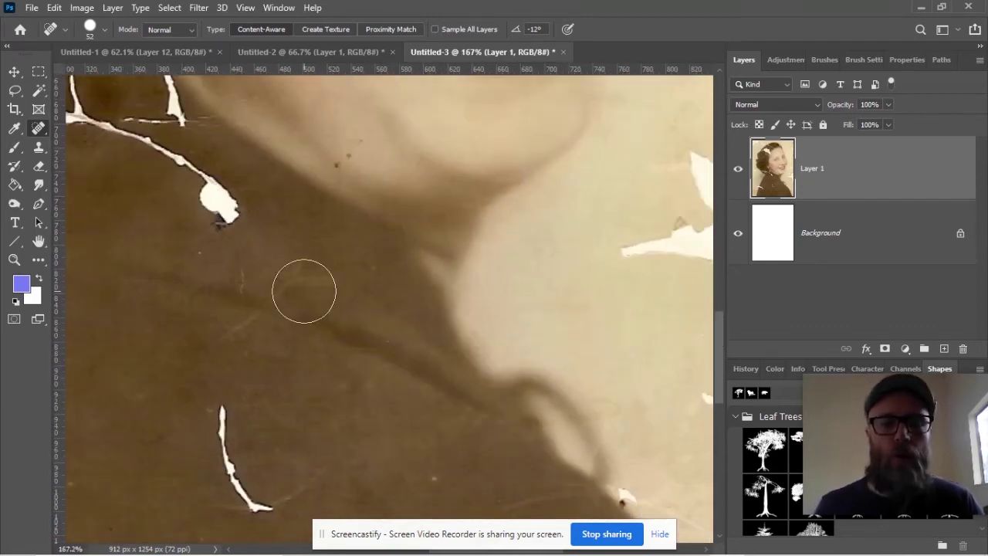
{"action": "left_click_drag", "start_coordinate": [299, 391], "coordinate": [408, 231]}
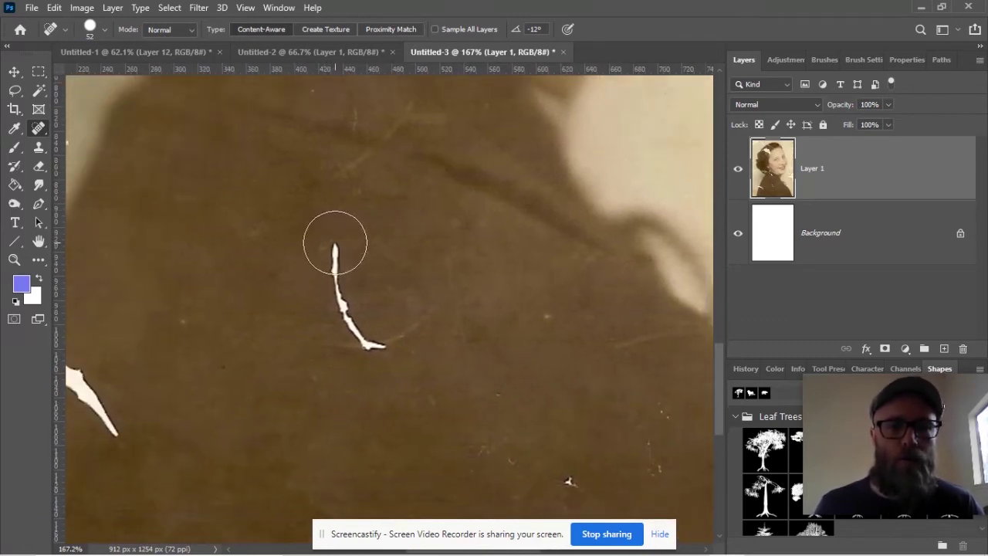
{"action": "mouse_move", "coordinate": [335, 242]}
{"action": "left_mouse_down"}
{"action": "mouse_move", "coordinate": [331, 261]}
{"action": "mouse_move", "coordinate": [358, 331]}
{"action": "mouse_move", "coordinate": [417, 352]}
{"action": "left_mouse_up"}
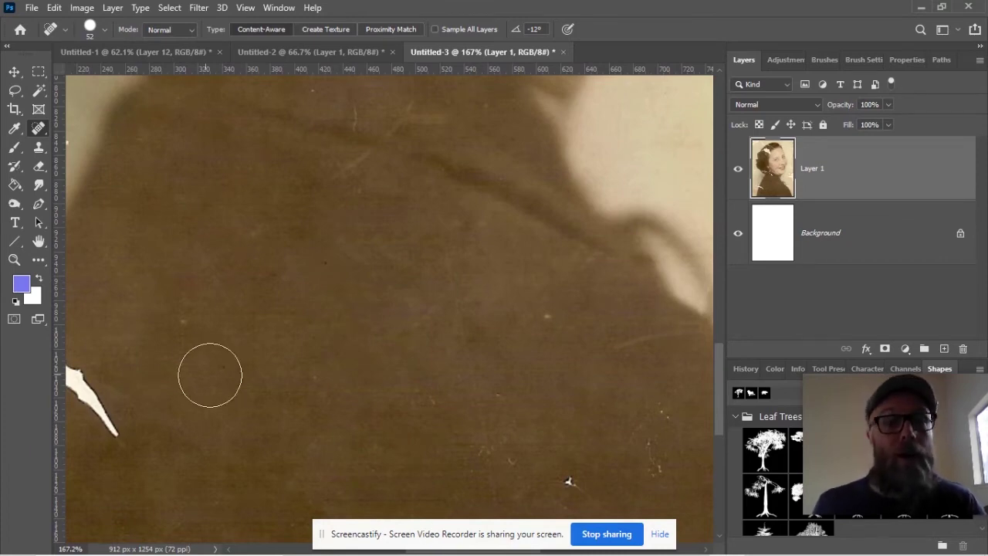
{"action": "left_click_drag", "start_coordinate": [255, 360], "coordinate": [515, 315]}
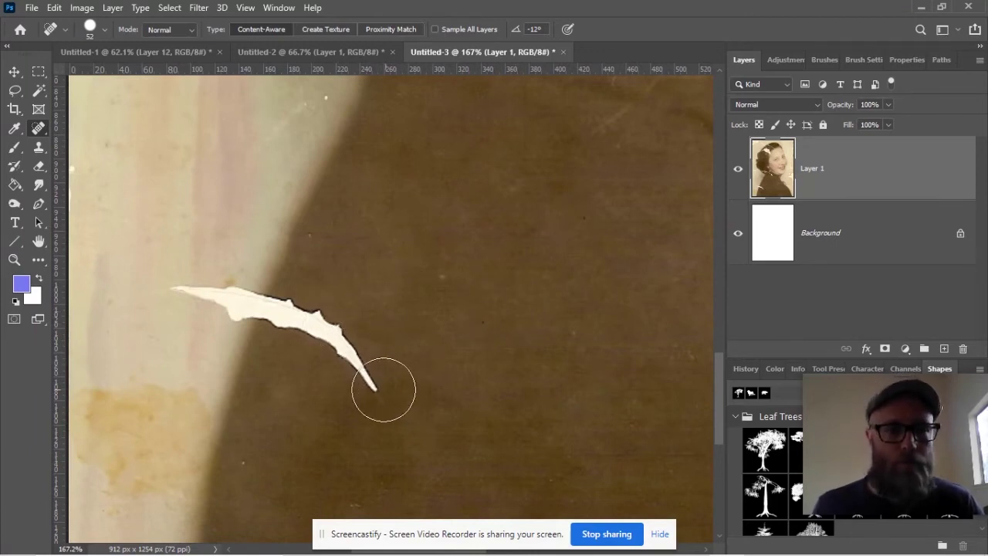
{"action": "mouse_move", "coordinate": [379, 390]}
{"action": "left_mouse_down"}
{"action": "mouse_move", "coordinate": [355, 347]}
{"action": "mouse_move", "coordinate": [274, 309]}
{"action": "mouse_move", "coordinate": [189, 289]}
{"action": "left_mouse_up"}
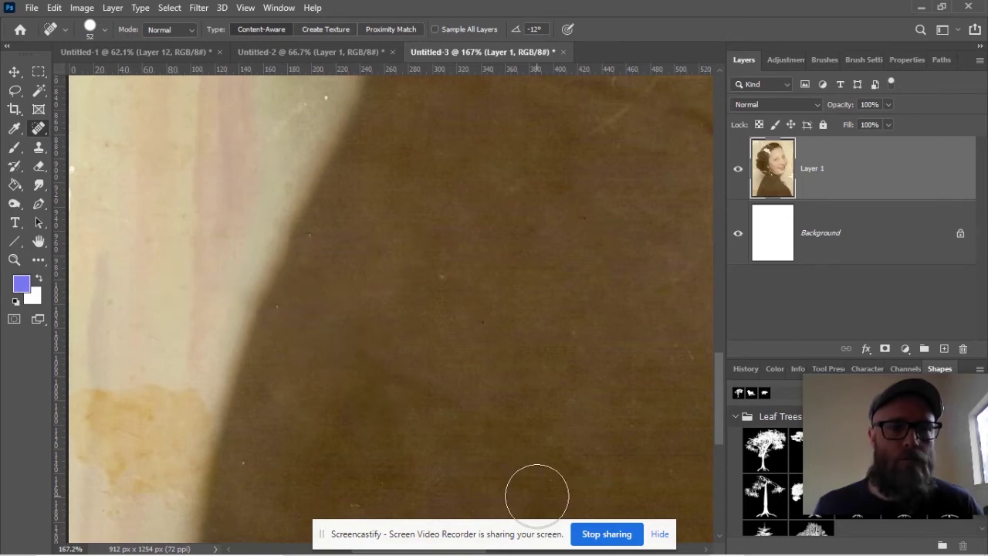
{"action": "scroll", "coordinate": [520, 386], "scroll_direction": "down", "scroll_amount": 3}
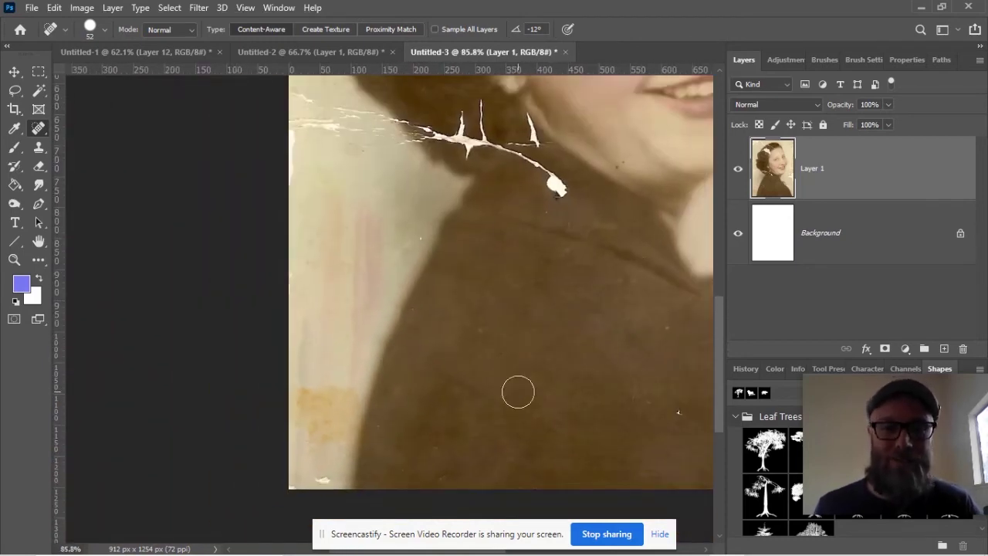
{"action": "scroll", "coordinate": [493, 211], "scroll_direction": "up", "scroll_amount": 5}
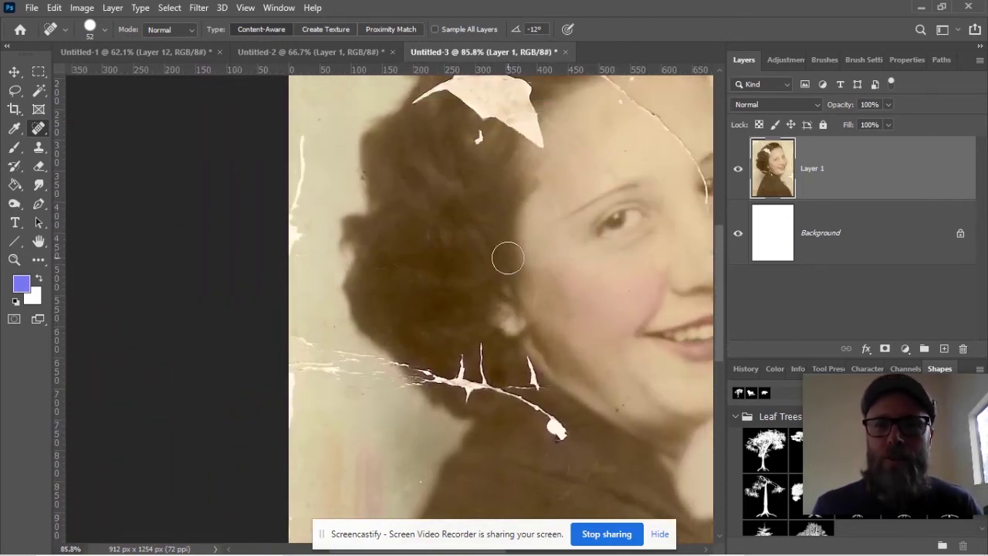
{"action": "left_click_drag", "start_coordinate": [675, 214], "coordinate": [438, 207]}
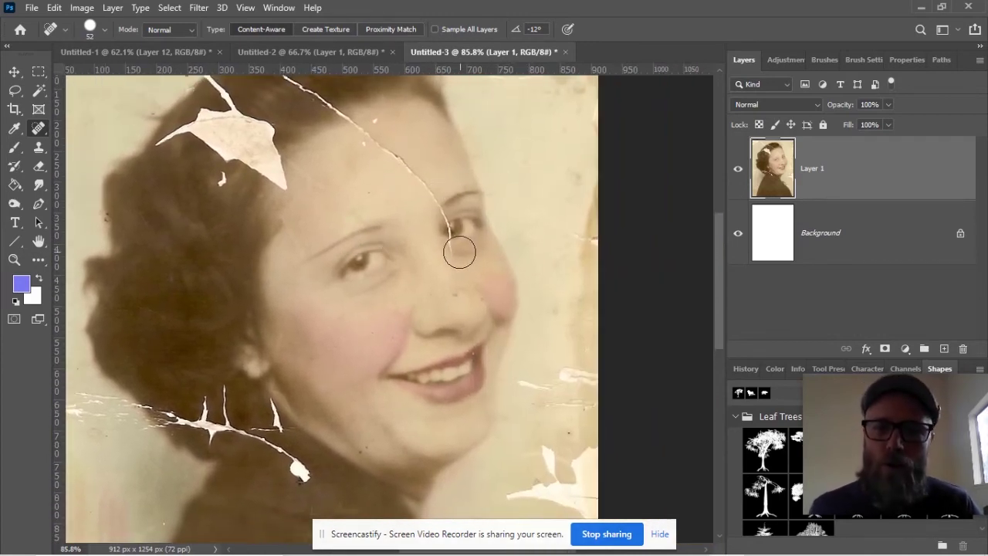
{"action": "scroll", "coordinate": [471, 241], "scroll_direction": "up", "scroll_amount": 3}
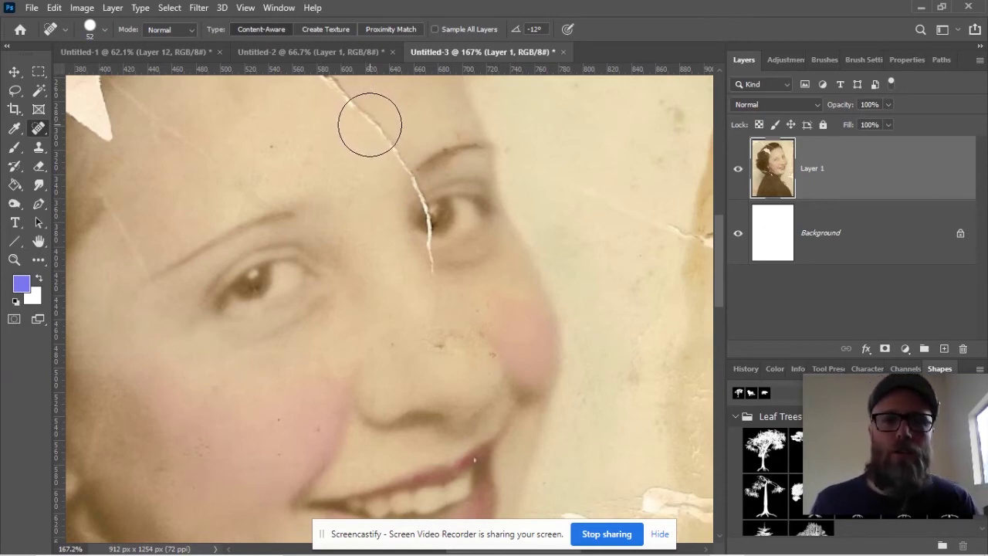
{"action": "mouse_move", "coordinate": [370, 122]}
{"action": "left_mouse_down"}
{"action": "mouse_move", "coordinate": [403, 186]}
{"action": "mouse_move", "coordinate": [430, 284]}
{"action": "left_mouse_up"}
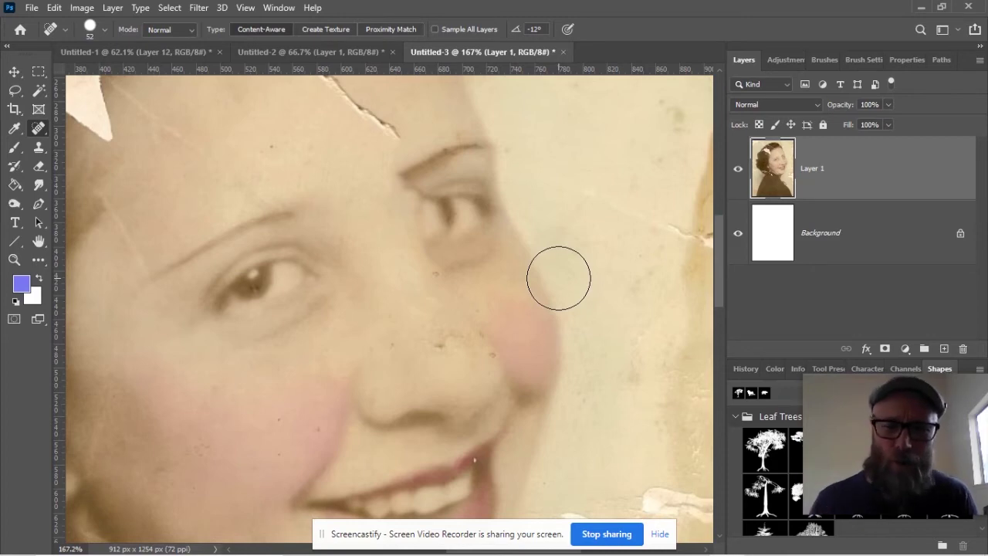
{"action": "key", "text": "ctrl+z"}
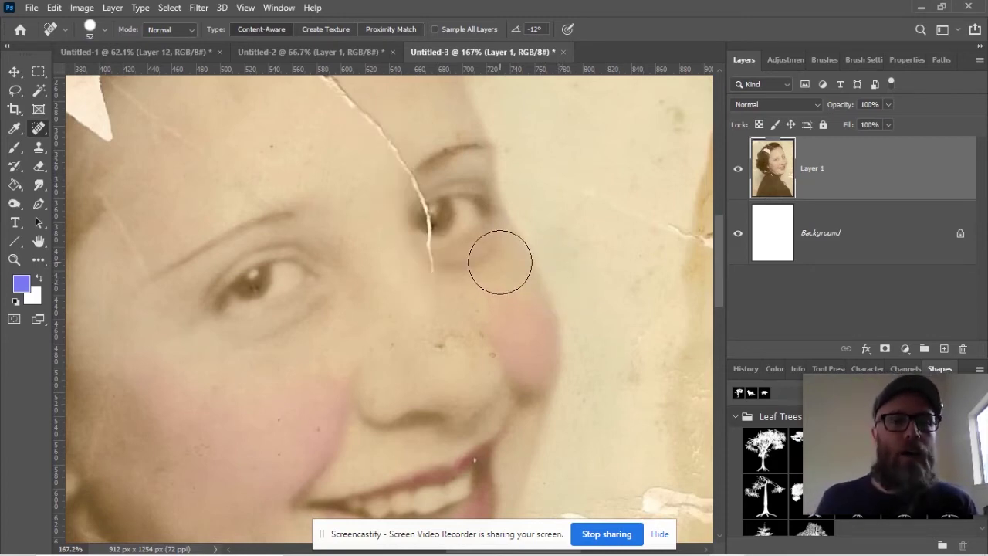
{"action": "left_click", "coordinate": [40, 129]}
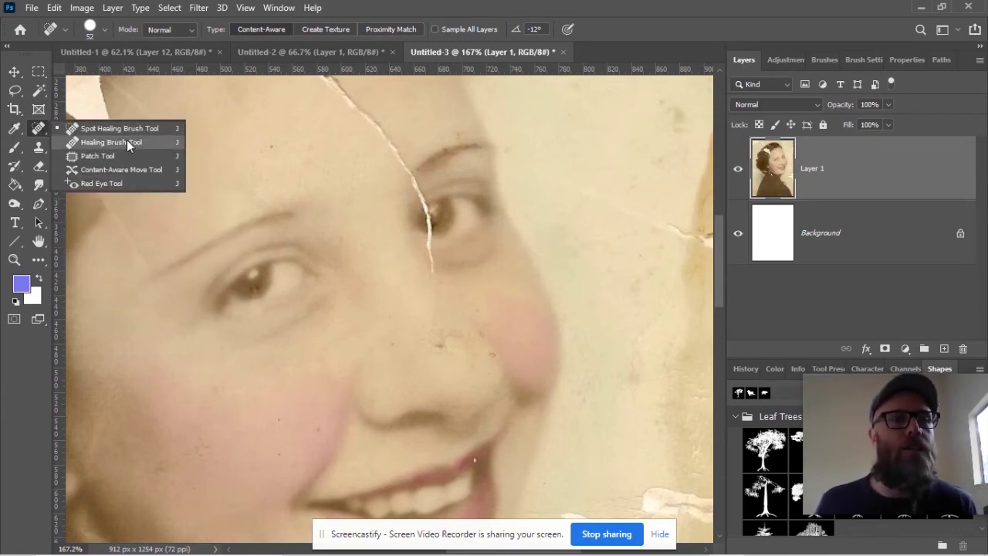
Choose the Healing Brush, sample clean forehead skin as the source, and set the brush to 27 px
{"action": "left_click", "coordinate": [126, 141]}
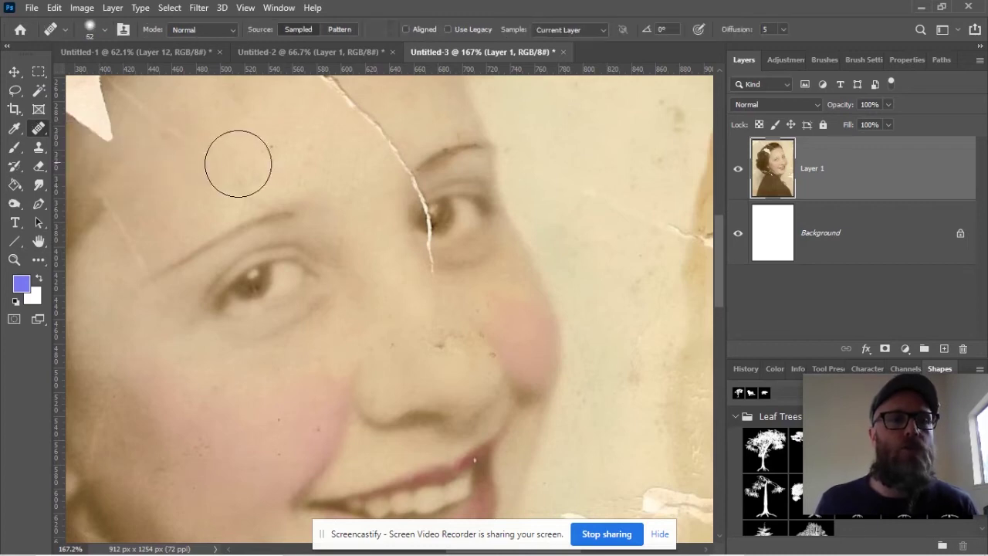
{"action": "left_click", "coordinate": [371, 130], "text": "alt"}
{"action": "left_click", "coordinate": [371, 130], "text": "alt"}
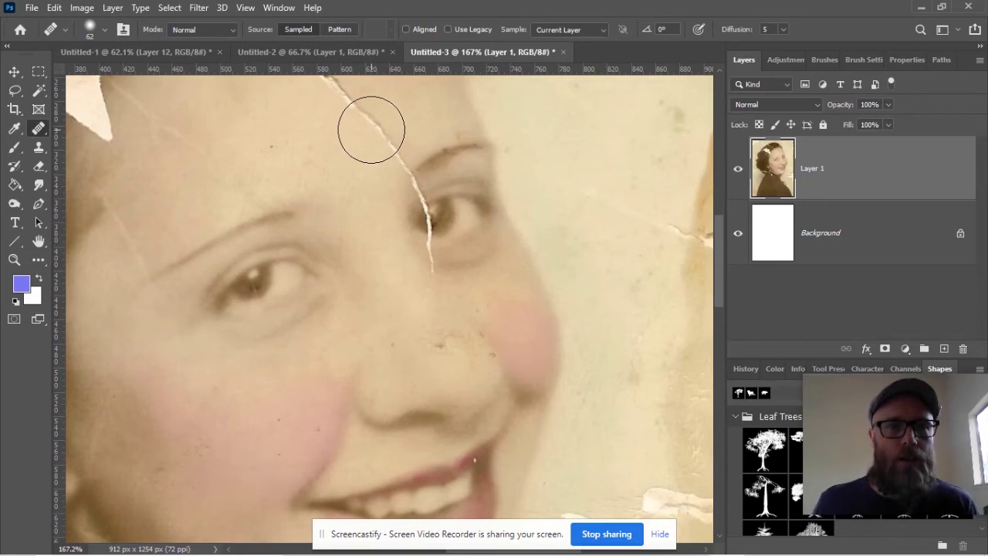
{"action": "left_click", "coordinate": [372, 130]}
{"action": "left_click", "coordinate": [477, 221]}
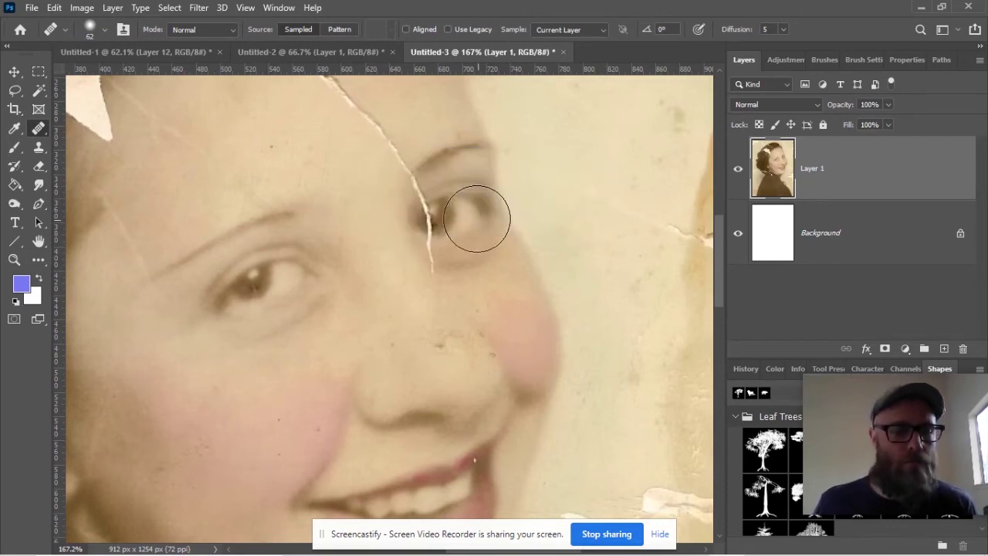
{"action": "left_click", "coordinate": [292, 136], "text": "alt"}
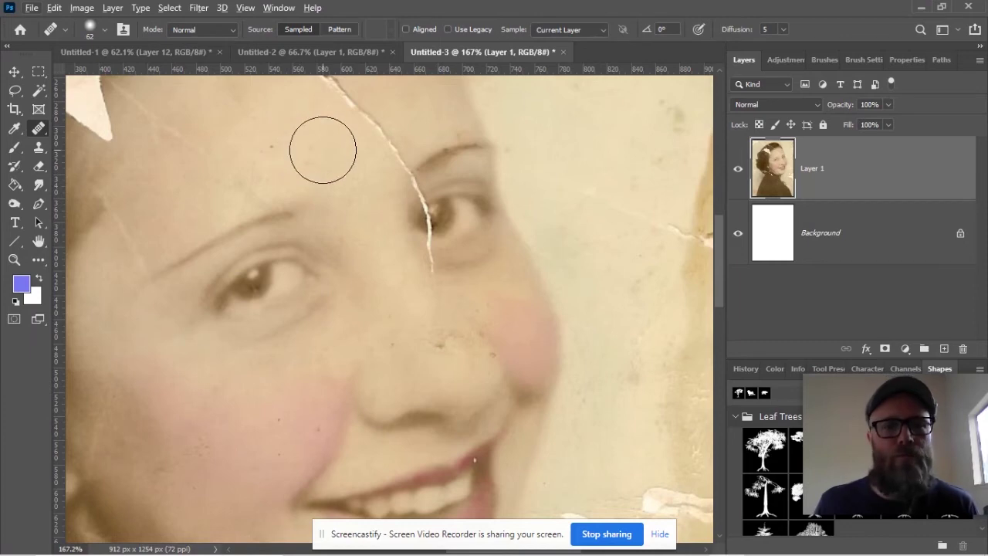
{"action": "left_click_drag", "start_coordinate": [322, 149], "coordinate": [294, 138]}
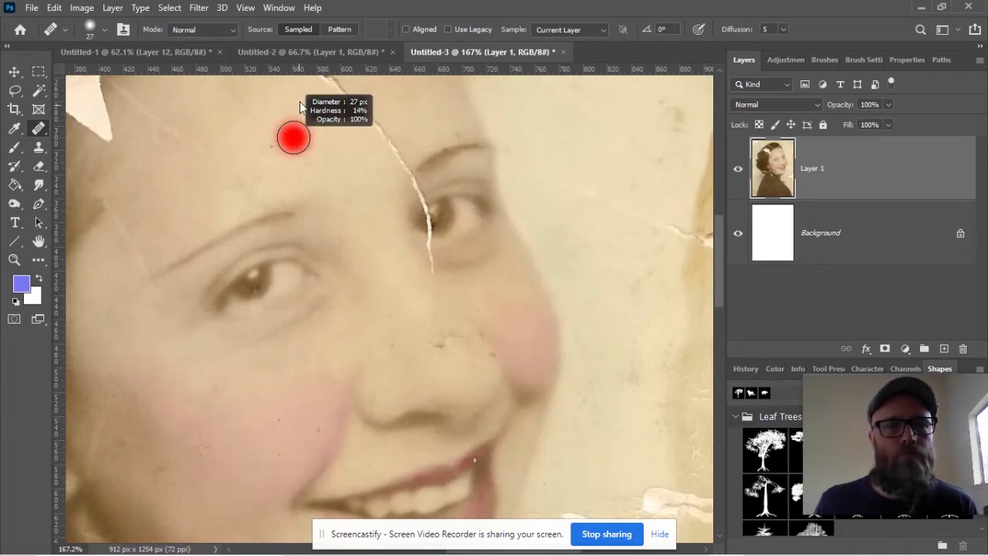
{"action": "left_click_drag", "start_coordinate": [302, 177], "coordinate": [298, 141]}
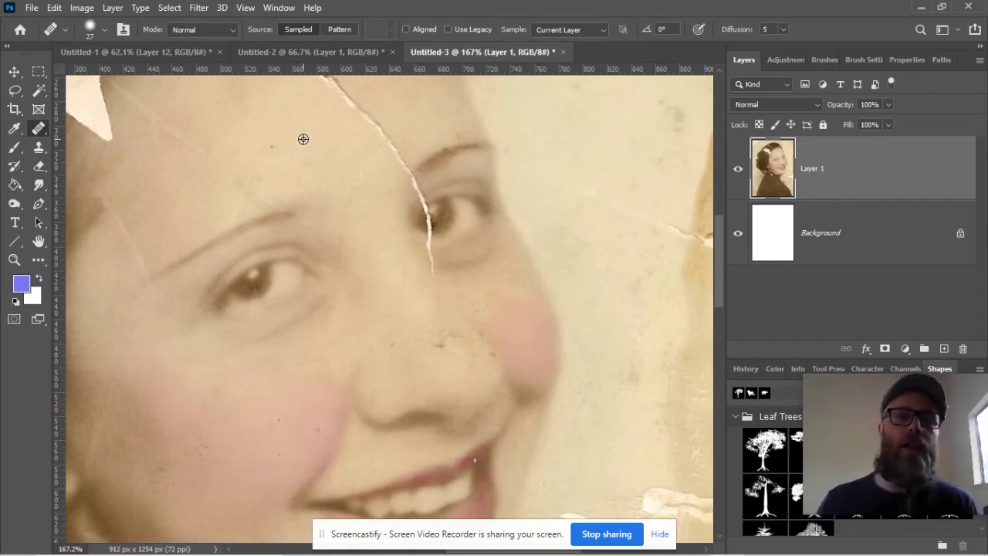
Paint sampled skin along the forehead crack toward the eyebrow, undoing the last stroke
{"action": "scroll", "coordinate": [319, 139], "scroll_direction": "down", "scroll_amount": 1}
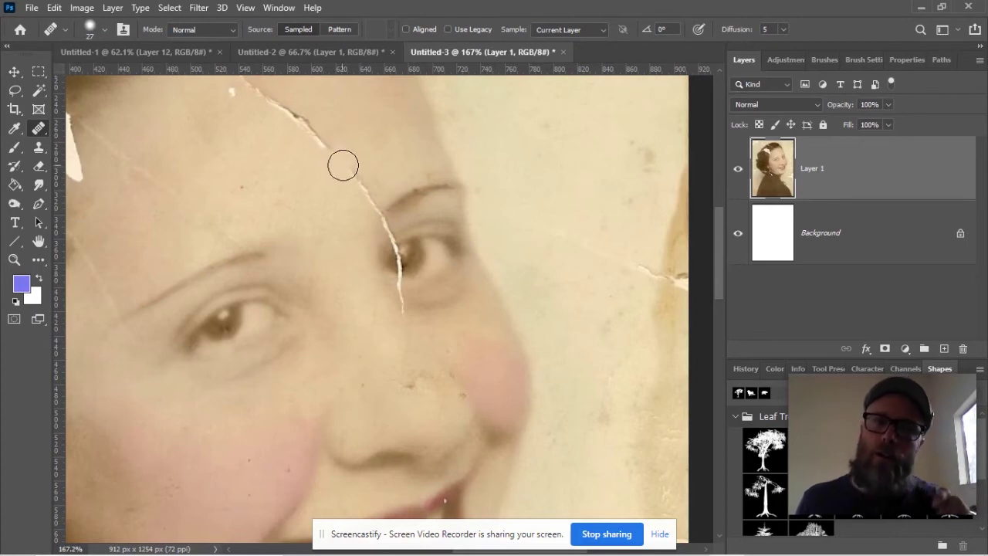
{"action": "left_click_drag", "start_coordinate": [371, 200], "coordinate": [354, 174]}
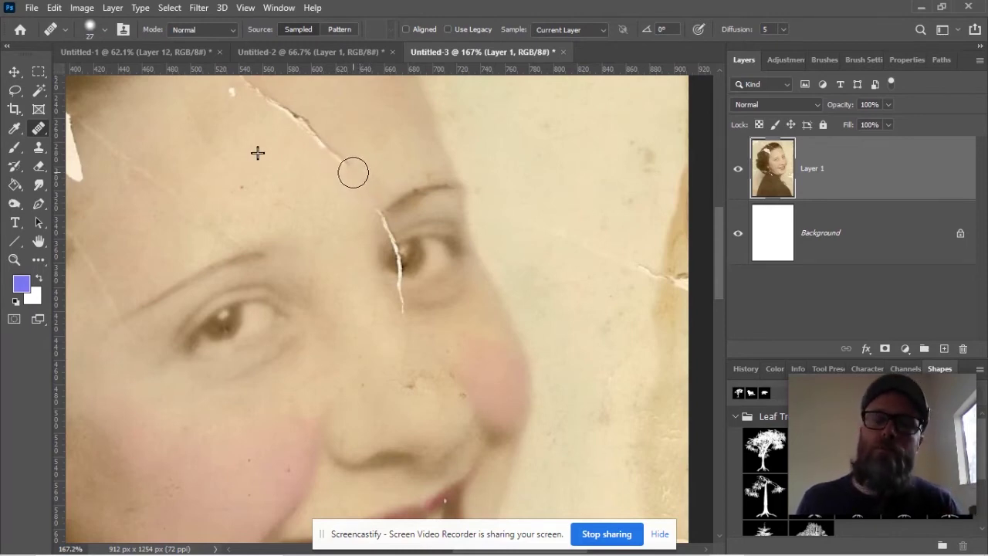
{"action": "left_click_drag", "start_coordinate": [352, 169], "coordinate": [335, 154]}
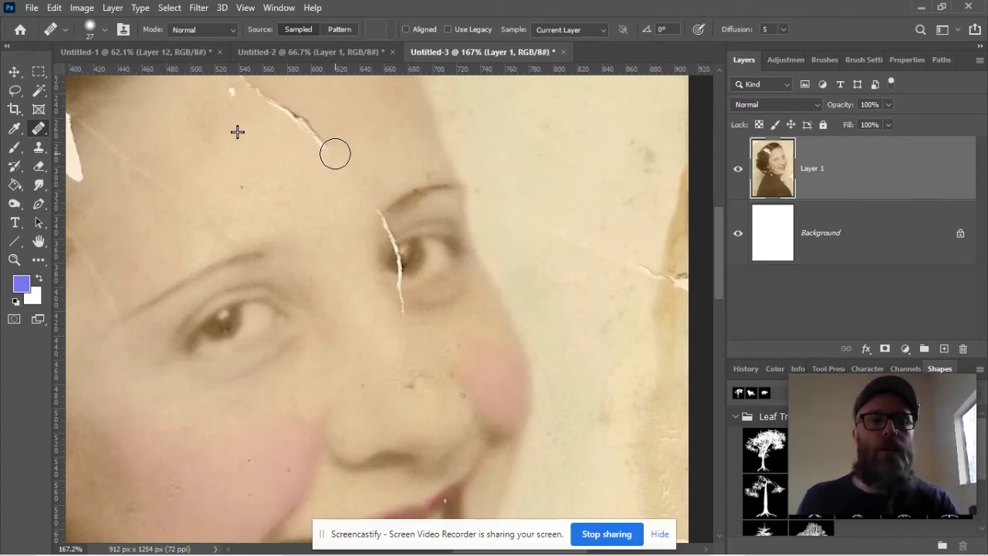
{"action": "left_click_drag", "start_coordinate": [336, 153], "coordinate": [319, 139]}
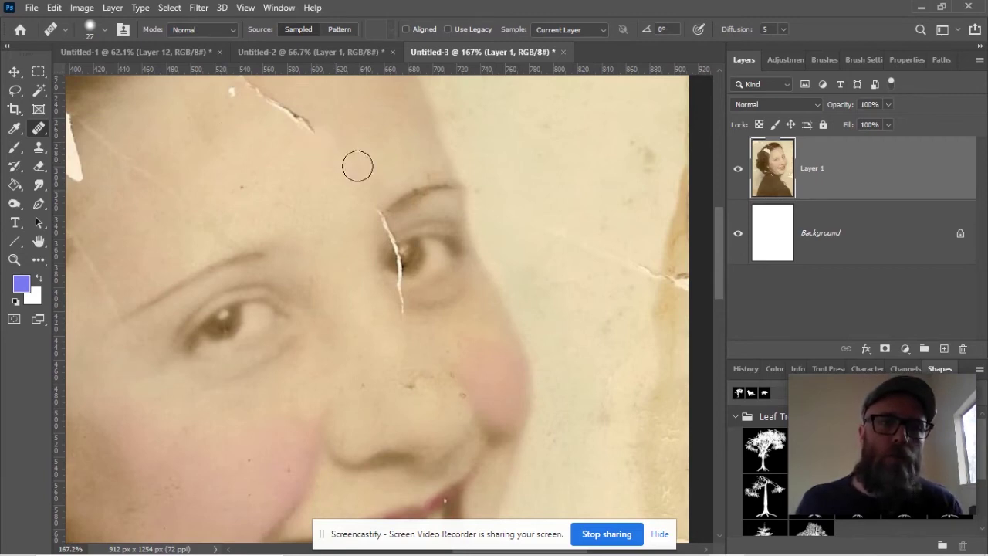
{"action": "key", "text": "ctrl+z"}
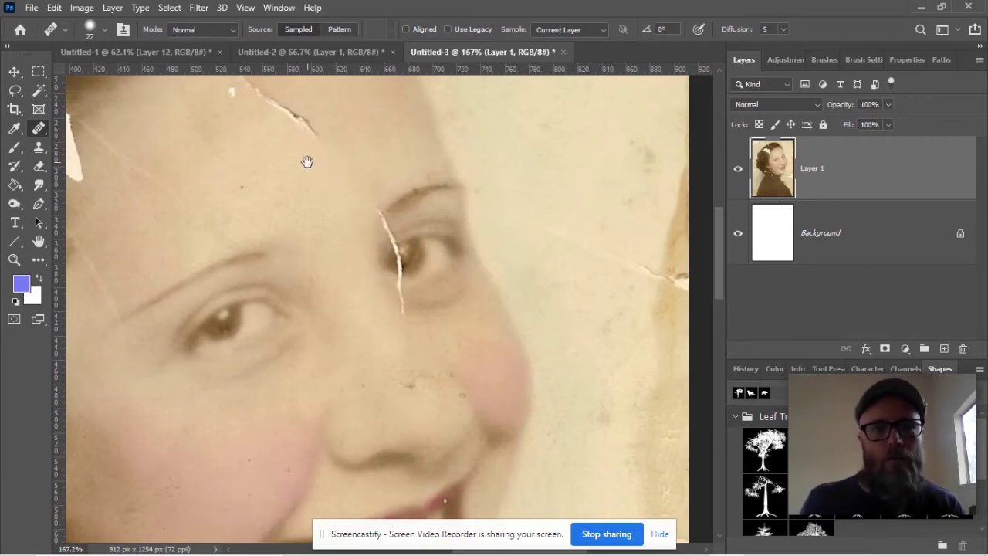
Heal the thin crack at the top of the hair with the healing brush
{"action": "left_click_drag", "start_coordinate": [307, 161], "coordinate": [405, 256]}
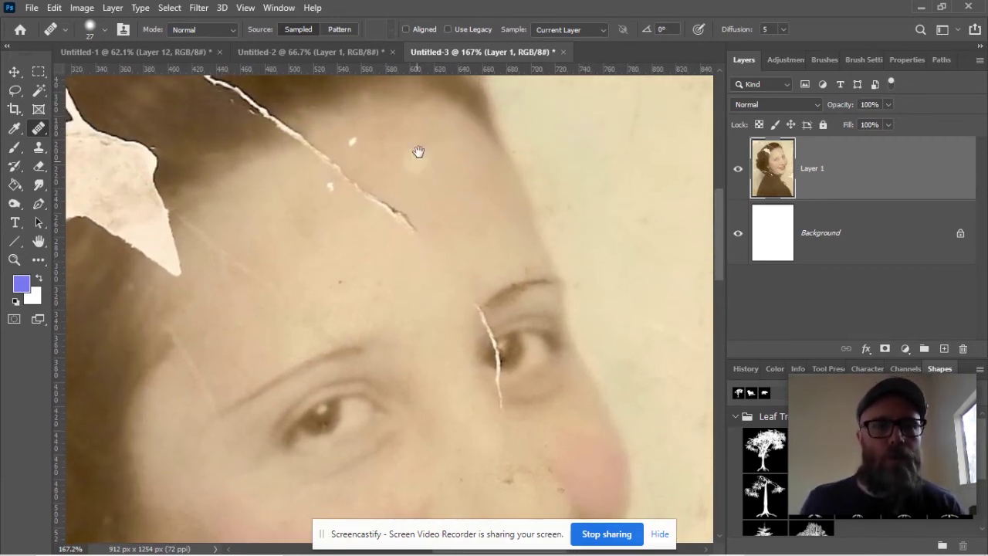
{"action": "left_click_drag", "start_coordinate": [419, 150], "coordinate": [386, 232]}
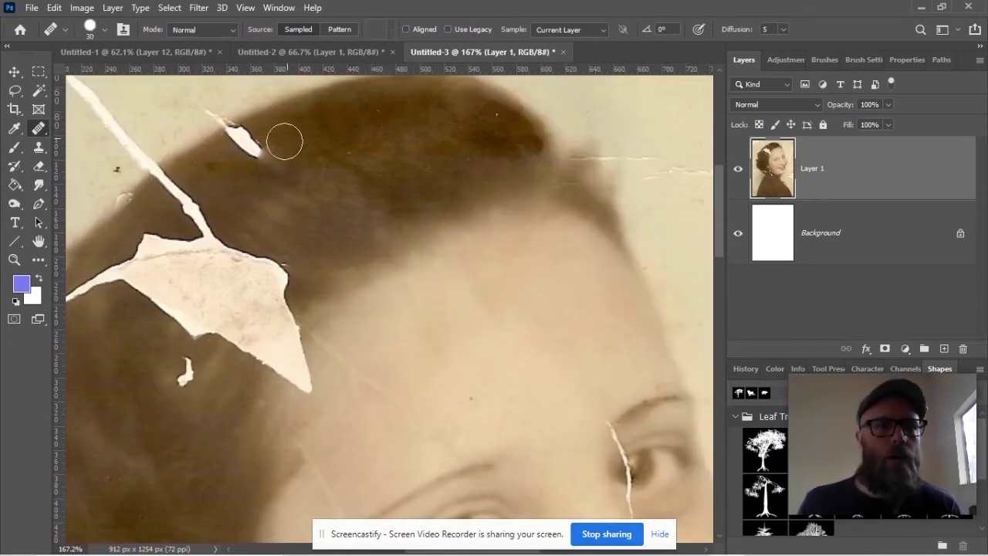
{"action": "mouse_move", "coordinate": [285, 141]}
{"action": "left_mouse_down"}
{"action": "mouse_move", "coordinate": [251, 138]}
{"action": "mouse_move", "coordinate": [232, 150]}
{"action": "left_mouse_up"}
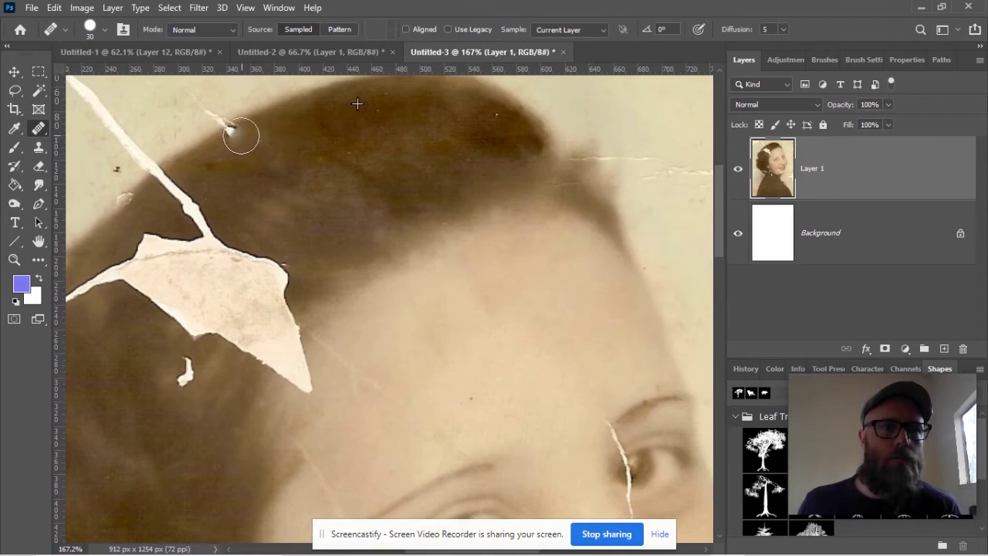
{"action": "left_click", "coordinate": [367, 217]}
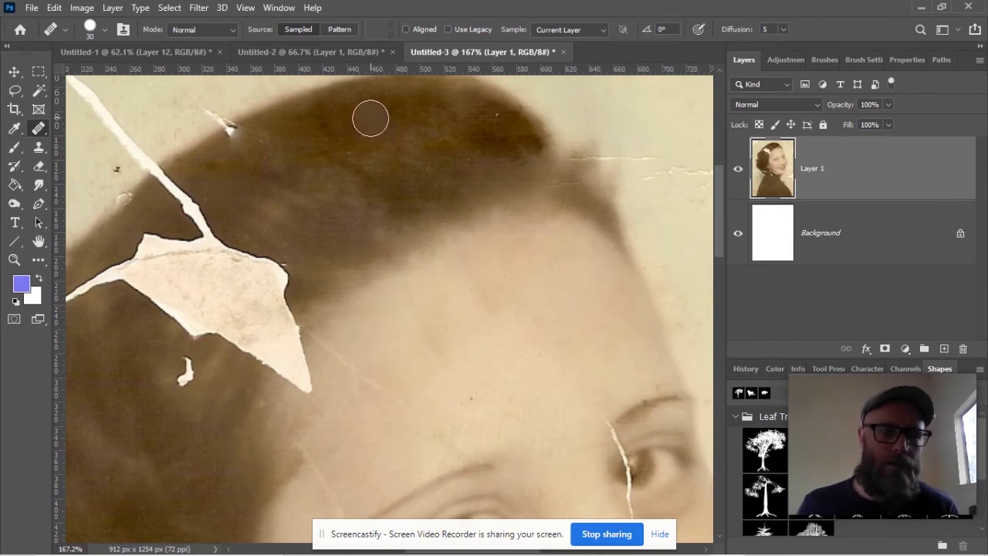
{"action": "left_click_drag", "start_coordinate": [267, 137], "coordinate": [235, 139]}
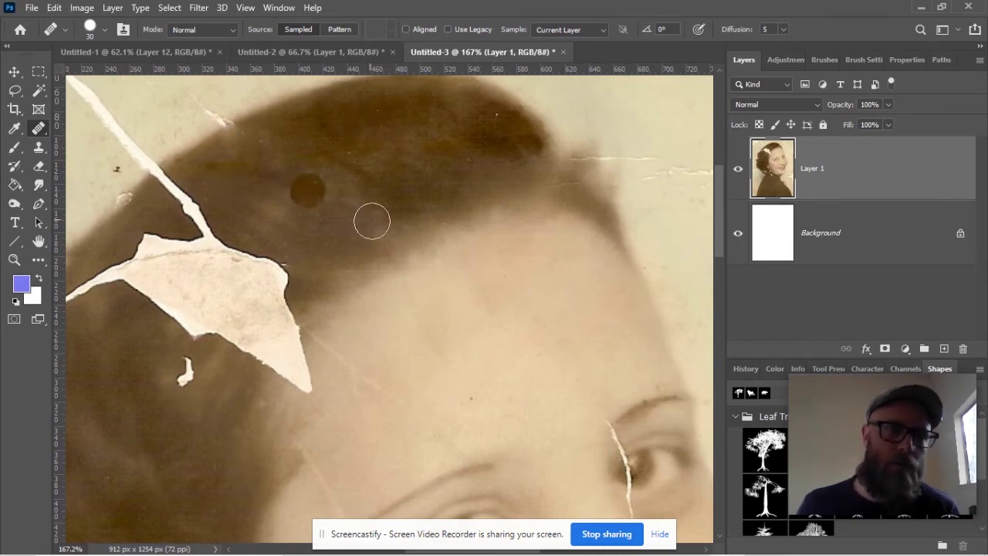
{"action": "left_click", "coordinate": [430, 249]}
Dab away the light specks along the hair edge and within the hair
{"action": "left_click_drag", "start_coordinate": [338, 173], "coordinate": [462, 283]}
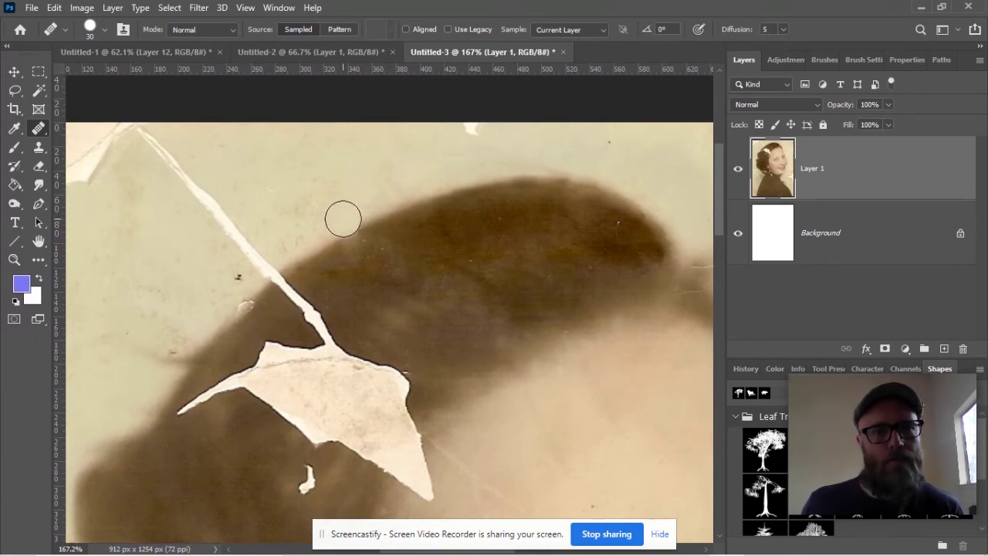
{"action": "left_click", "coordinate": [532, 201]}
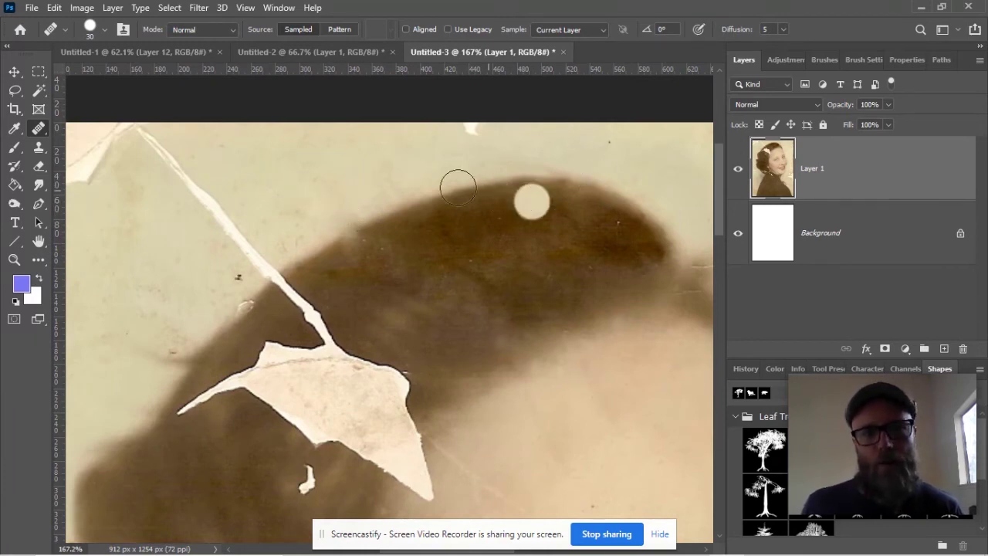
{"action": "left_click", "coordinate": [403, 244]}
{"action": "left_click", "coordinate": [464, 207]}
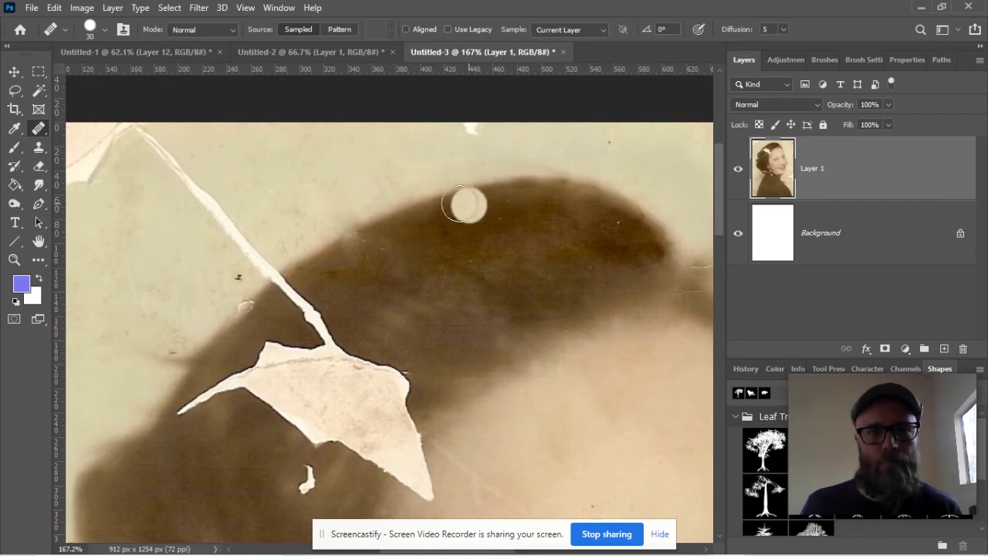
{"action": "left_click", "coordinate": [437, 199]}
{"action": "left_click", "coordinate": [359, 234]}
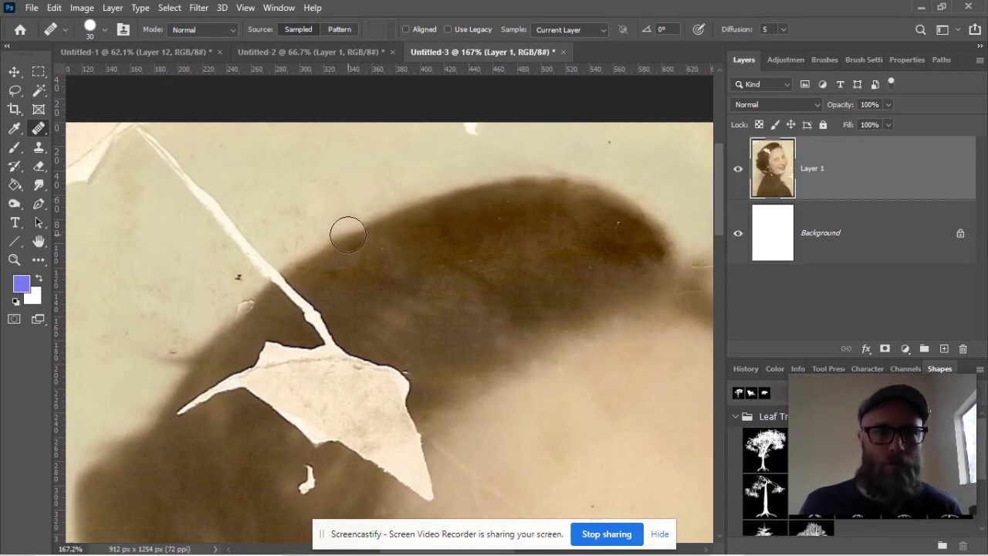
{"action": "left_click", "coordinate": [352, 240]}
{"action": "left_click", "coordinate": [541, 338]}
{"action": "left_click", "coordinate": [578, 349]}
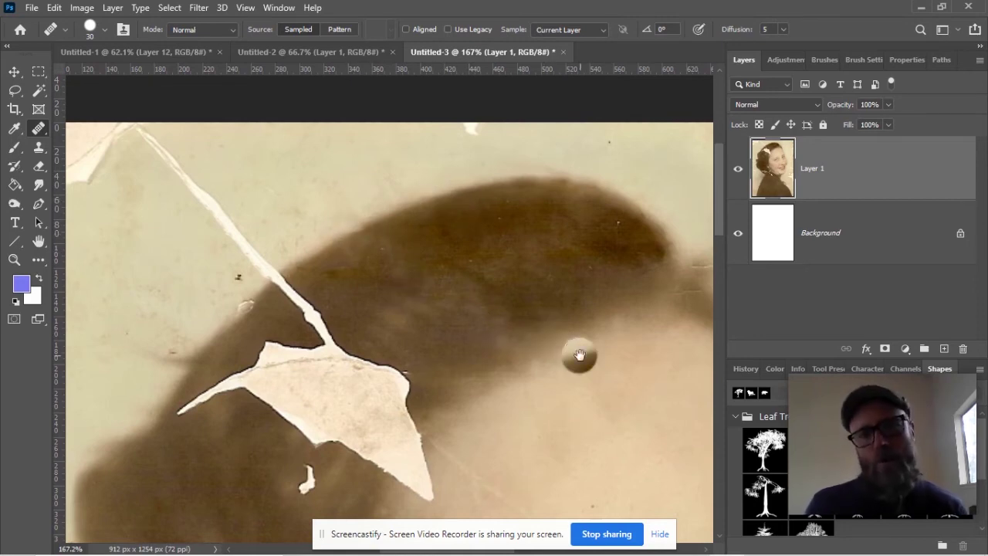
{"action": "left_click_drag", "start_coordinate": [561, 325], "coordinate": [307, 173]}
{"action": "left_click", "coordinate": [382, 201]}
{"action": "left_click", "coordinate": [491, 364]}
Reduce the Healing Brush to 15 px for the crack beside the eye
{"action": "left_click_drag", "start_coordinate": [492, 377], "coordinate": [415, 184]}
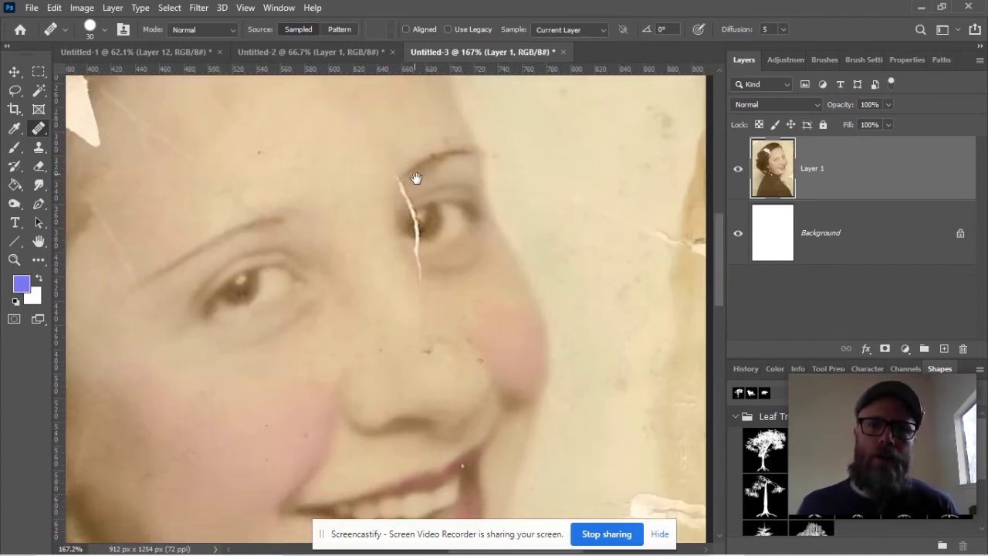
{"action": "right_click", "coordinate": [417, 184], "text": "alt"}
{"action": "scroll", "coordinate": [404, 172], "scroll_direction": "up", "scroll_amount": 10}
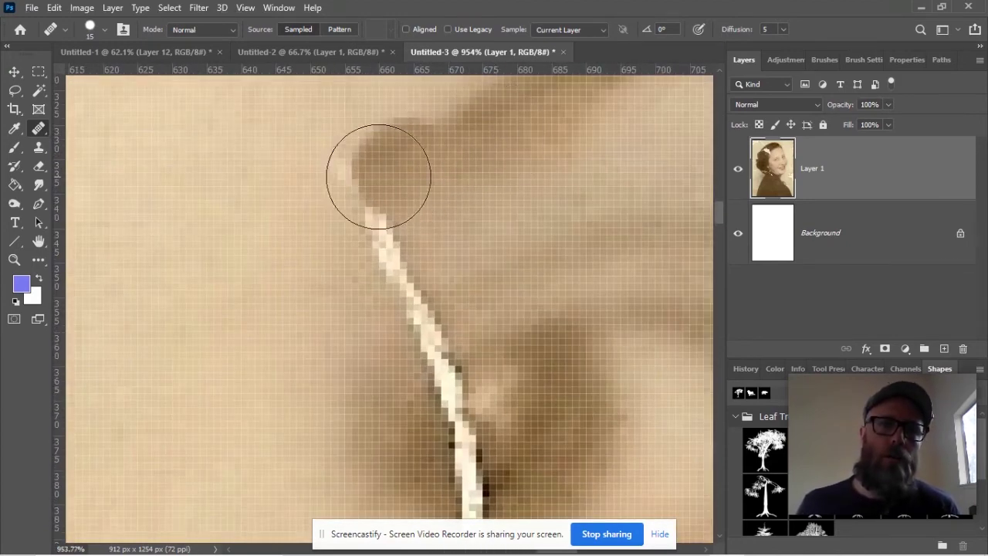
Heal the top of the crack by the eye, shrinking the brush to 10 px
{"action": "mouse_move", "coordinate": [374, 194]}
{"action": "left_mouse_down"}
{"action": "mouse_move", "coordinate": [468, 261]}
{"action": "mouse_move", "coordinate": [526, 241]}
{"action": "mouse_move", "coordinate": [383, 261]}
{"action": "mouse_move", "coordinate": [491, 288]}
{"action": "left_mouse_up"}
{"action": "key", "text": "ctrl+z"}
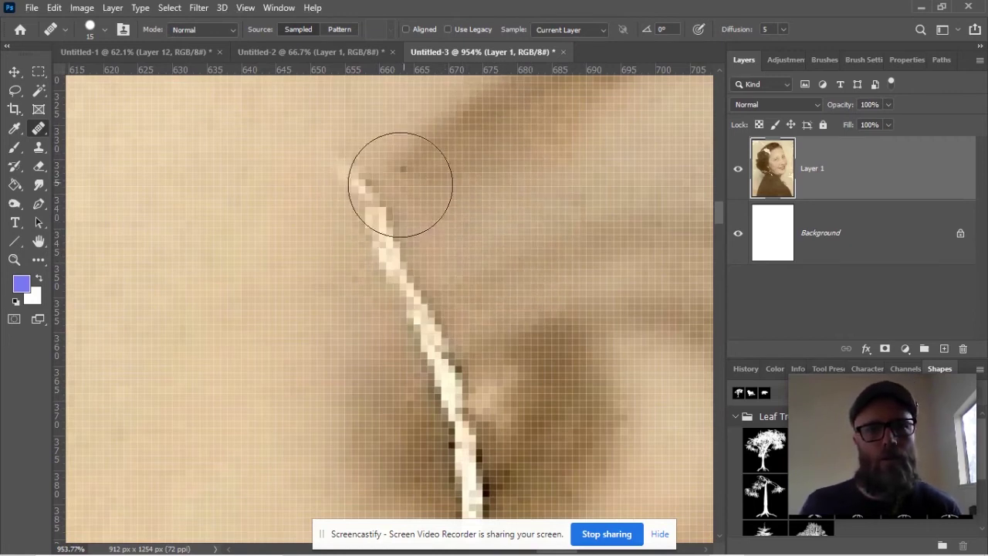
{"action": "mouse_move", "coordinate": [402, 172]}
{"action": "left_mouse_down"}
{"action": "mouse_move", "coordinate": [381, 215]}
{"action": "mouse_move", "coordinate": [403, 200]}
{"action": "left_mouse_up"}
{"action": "mouse_move", "coordinate": [458, 167]}
{"action": "left_mouse_down"}
{"action": "mouse_move", "coordinate": [397, 210]}
{"action": "mouse_move", "coordinate": [381, 203]}
{"action": "mouse_move", "coordinate": [395, 221]}
{"action": "left_mouse_up"}
{"action": "key", "text": "bracketleft"}
{"action": "left_click_drag", "start_coordinate": [265, 177], "coordinate": [270, 182]}
Sample clean skin beside the scratch and heal its upper end
{"action": "left_click", "coordinate": [269, 181], "text": "alt"}
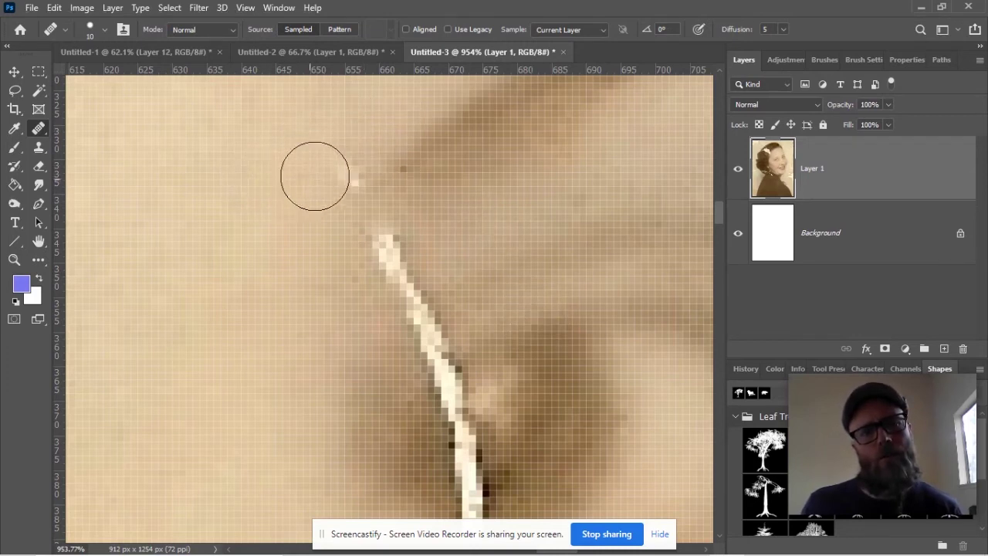
{"action": "left_click_drag", "start_coordinate": [379, 260], "coordinate": [392, 263]}
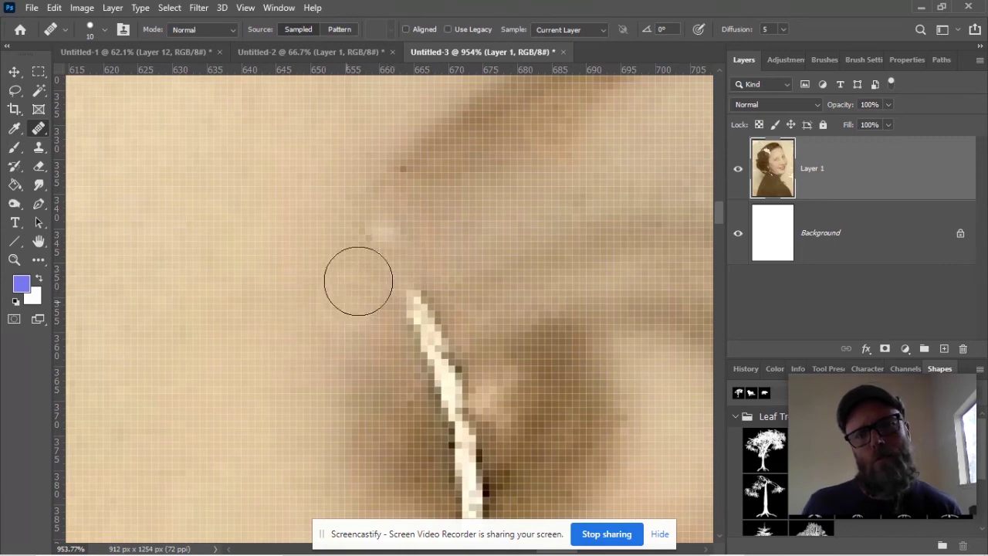
{"action": "left_click_drag", "start_coordinate": [527, 304], "coordinate": [377, 262]}
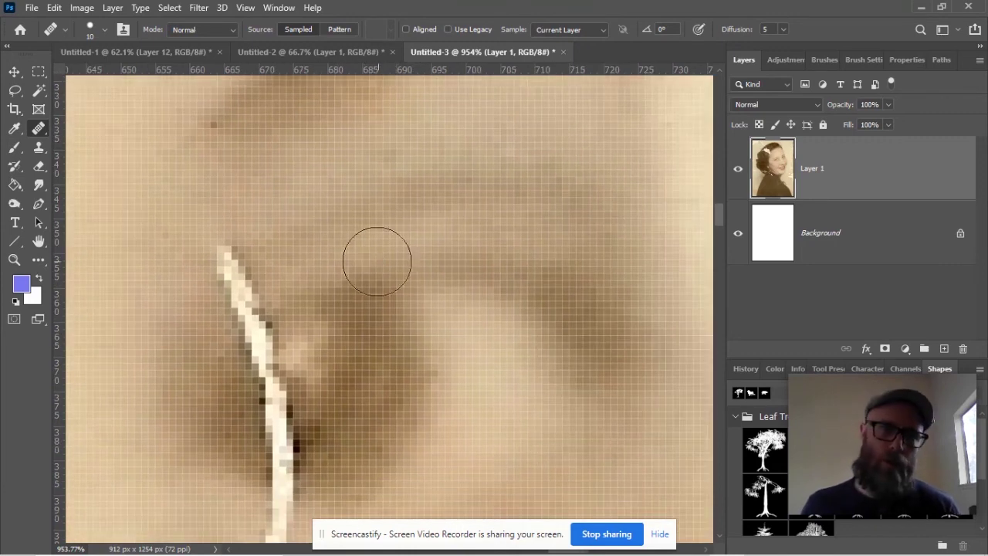
{"action": "left_click", "coordinate": [349, 225], "text": "alt"}
{"action": "left_click_drag", "start_coordinate": [226, 257], "coordinate": [238, 272]}
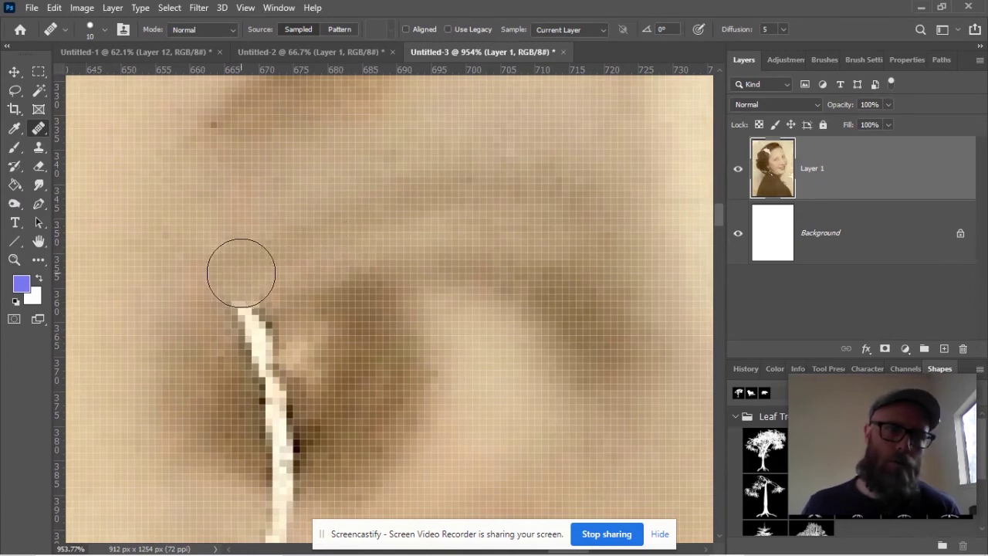
{"action": "left_click", "coordinate": [320, 274], "text": "alt"}
{"action": "left_click_drag", "start_coordinate": [246, 312], "coordinate": [252, 311]}
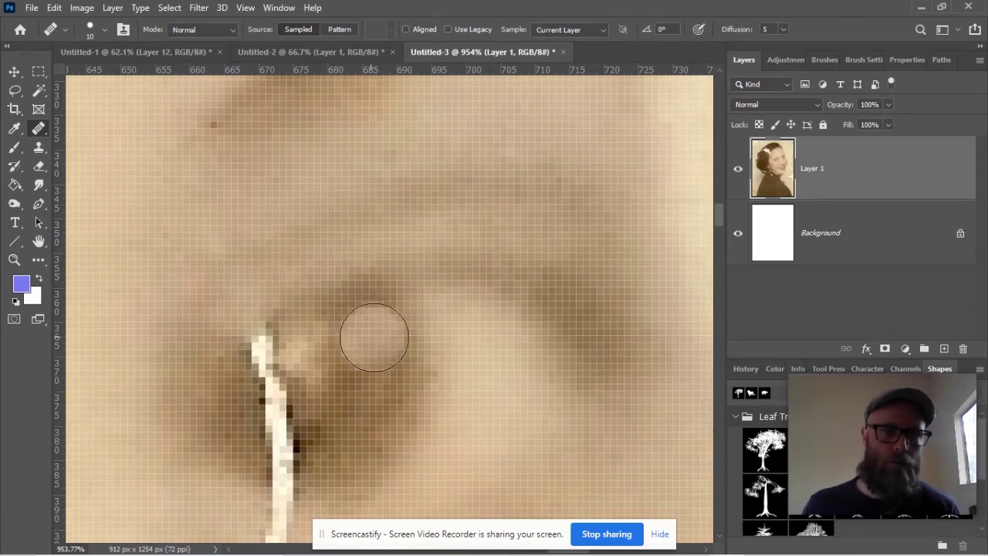
{"action": "left_click", "coordinate": [310, 354], "text": "alt"}
{"action": "left_click_drag", "start_coordinate": [252, 349], "coordinate": [258, 346]}
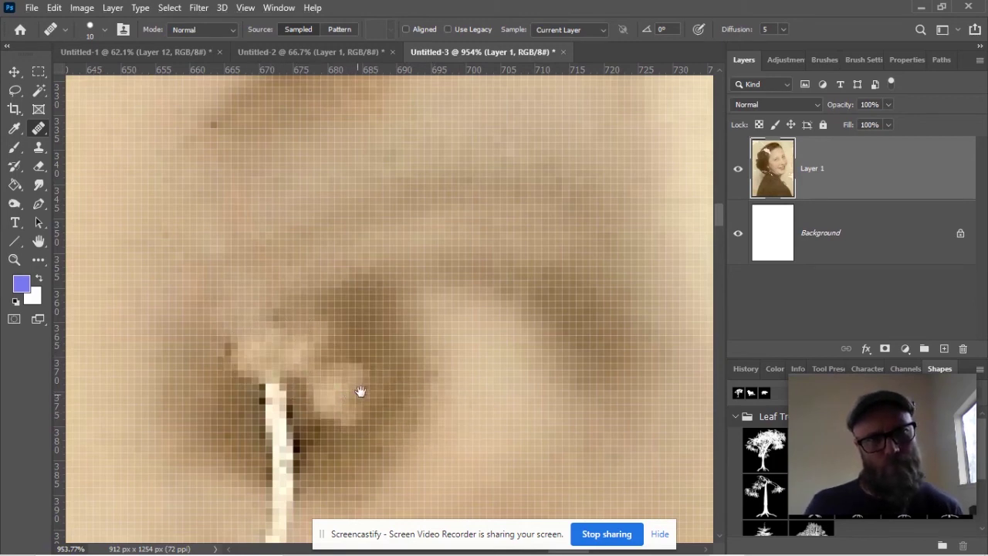
Heal the scratch where it meets the darker area and further down
{"action": "left_click_drag", "start_coordinate": [358, 393], "coordinate": [481, 247]}
{"action": "left_click", "coordinate": [466, 261], "text": "alt"}
{"action": "mouse_move", "coordinate": [393, 262]}
{"action": "left_mouse_down"}
{"action": "mouse_move", "coordinate": [401, 301]}
{"action": "mouse_move", "coordinate": [433, 270]}
{"action": "left_mouse_up"}
{"action": "left_click", "coordinate": [482, 240], "text": "alt"}
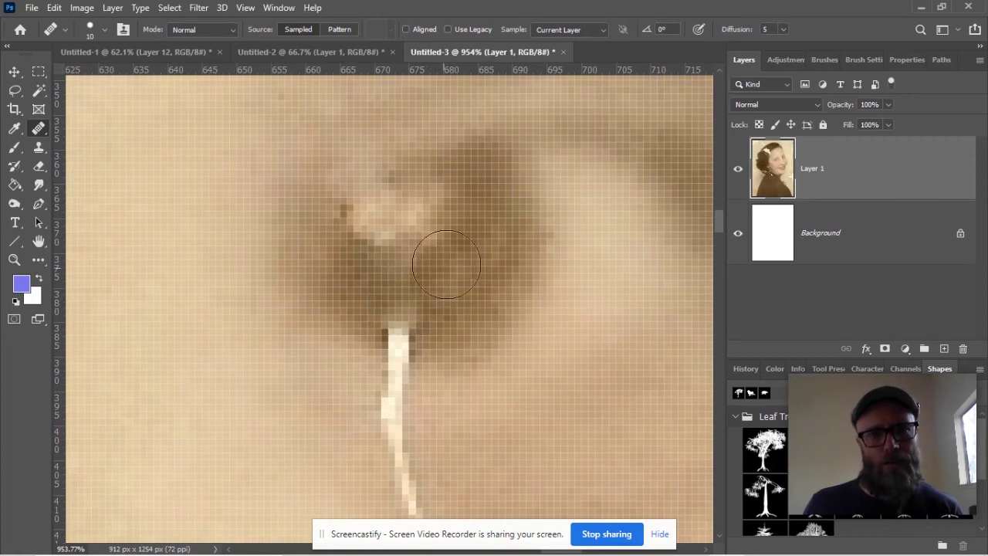
{"action": "left_click", "coordinate": [475, 287], "text": "alt"}
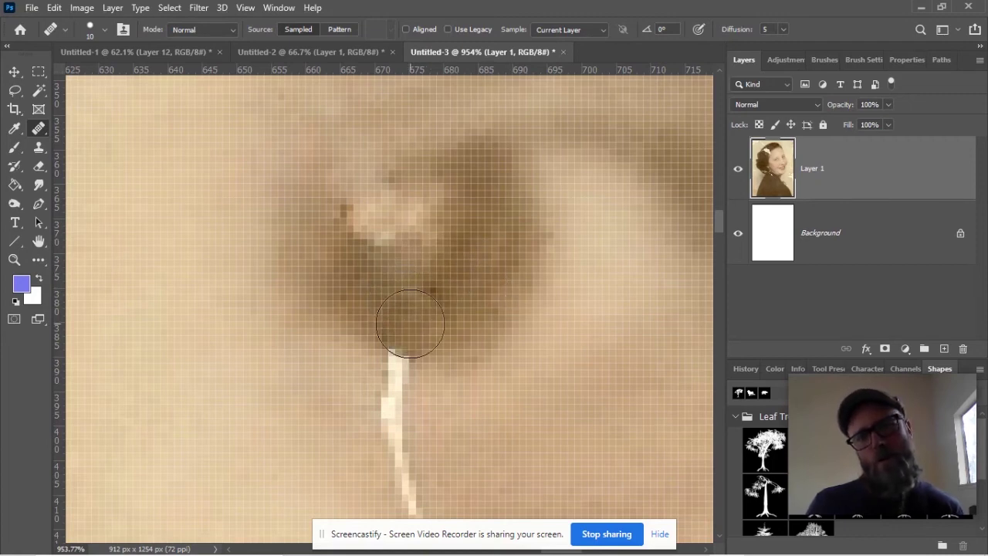
{"action": "left_click", "coordinate": [408, 327]}
{"action": "left_click", "coordinate": [481, 282], "text": "alt"}
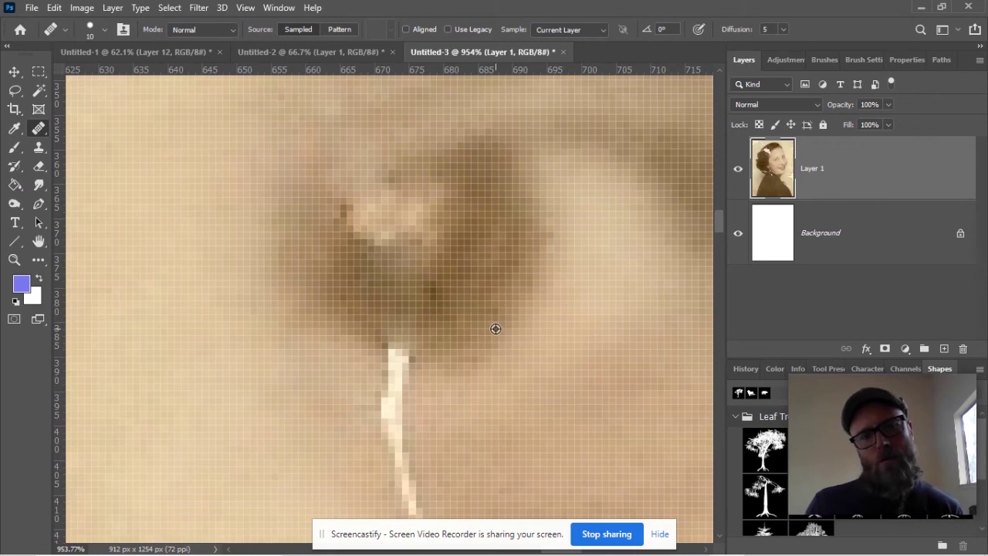
{"action": "left_click", "coordinate": [495, 329], "text": "alt"}
{"action": "left_click_drag", "start_coordinate": [415, 371], "coordinate": [391, 353]}
{"action": "left_click", "coordinate": [484, 390]}
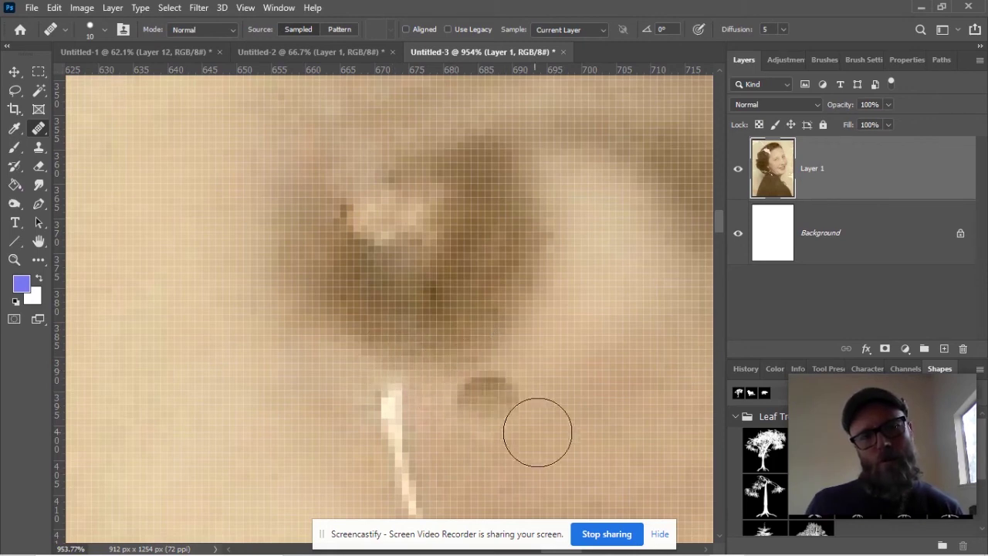
Remove the dark blotch, heal the scratch's remaining middle and end, and zoom out
{"action": "scroll", "coordinate": [567, 331], "scroll_direction": "down", "scroll_amount": 5}
{"action": "left_click", "coordinate": [534, 171]}
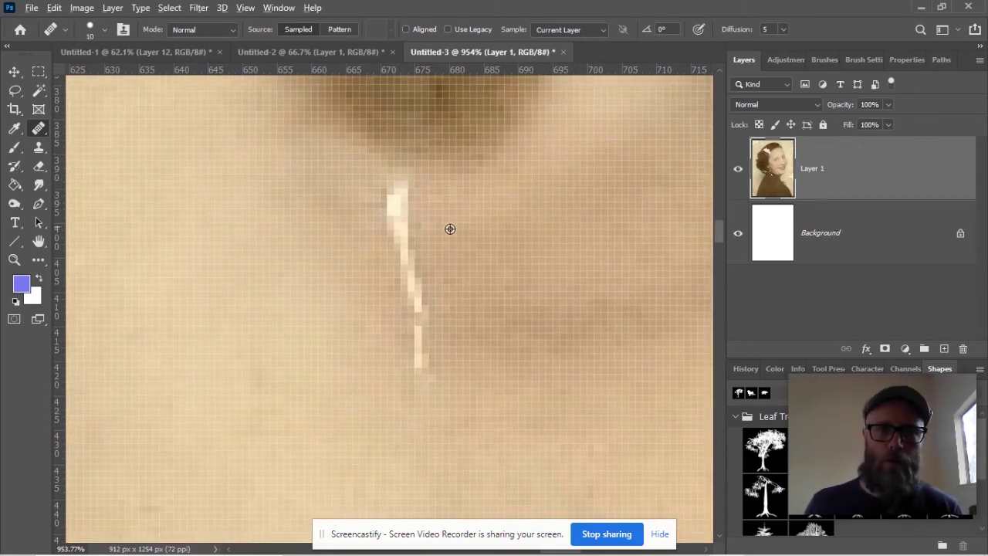
{"action": "left_click", "coordinate": [351, 186], "text": "alt"}
{"action": "left_click", "coordinate": [402, 198]}
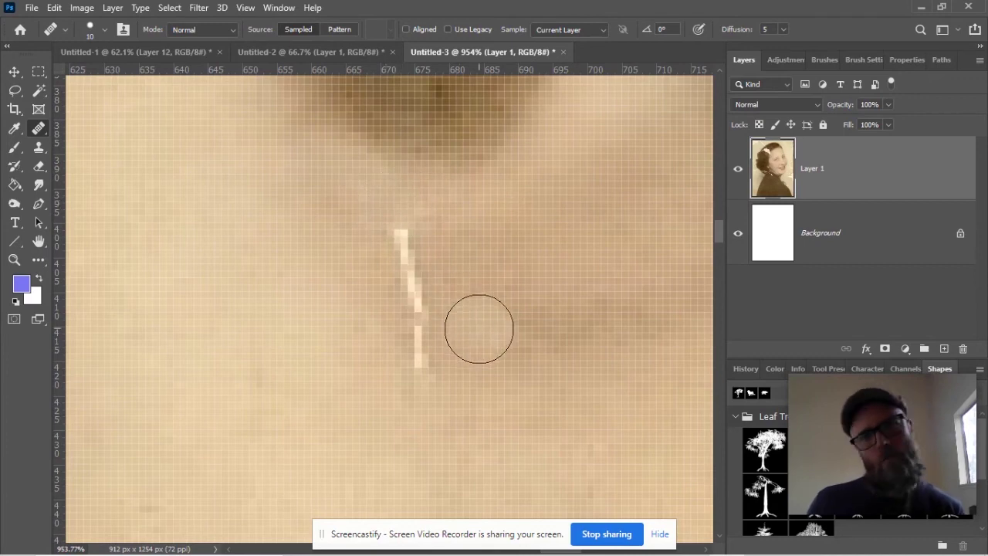
{"action": "left_click", "coordinate": [401, 245]}
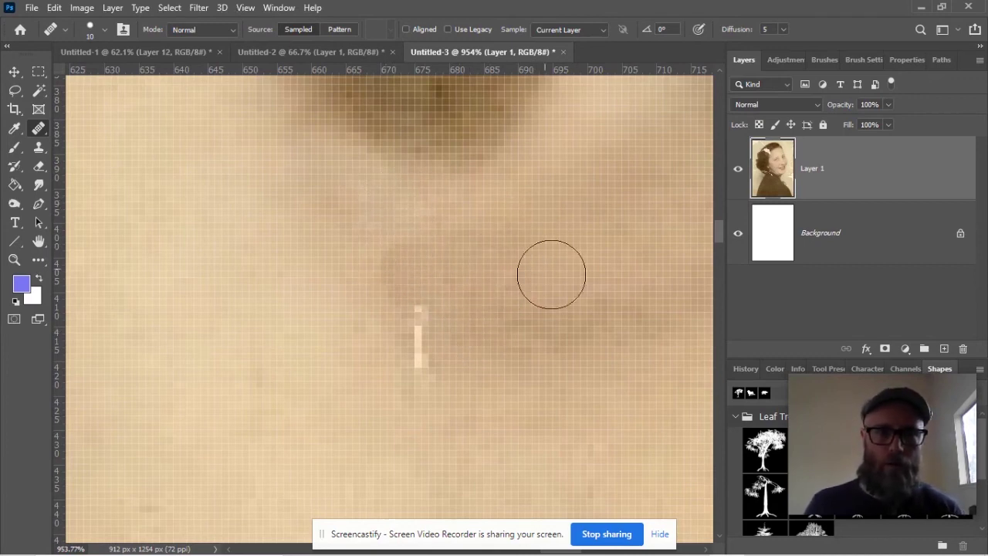
{"action": "left_click", "coordinate": [430, 291]}
{"action": "left_click", "coordinate": [324, 344], "text": "alt"}
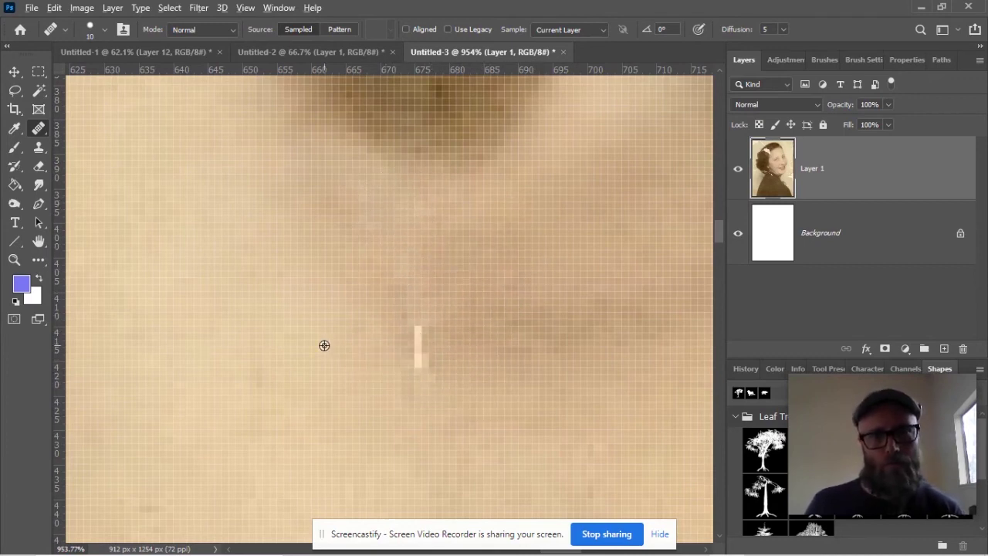
{"action": "left_click_drag", "start_coordinate": [441, 342], "coordinate": [441, 386]}
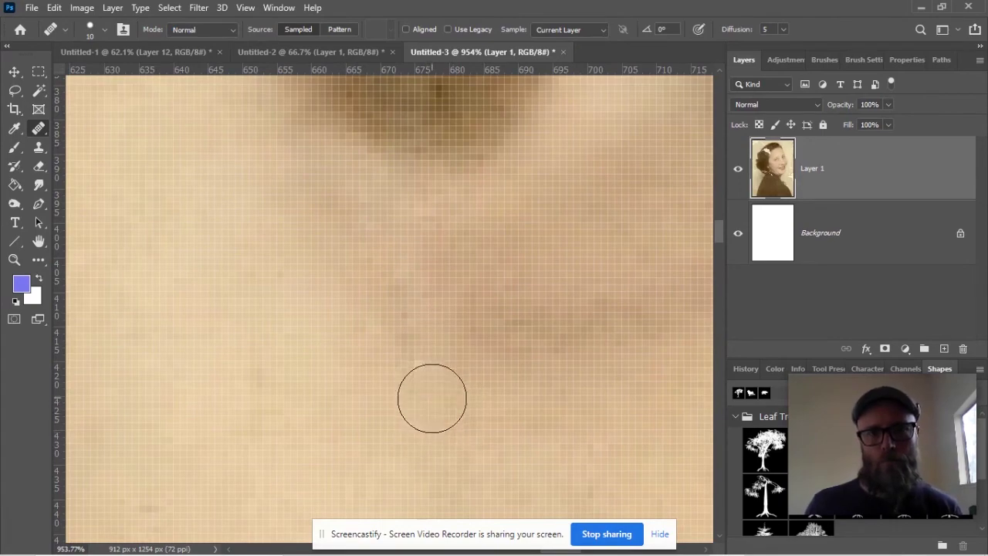
{"action": "scroll", "coordinate": [393, 208], "scroll_direction": "down", "scroll_amount": 10}
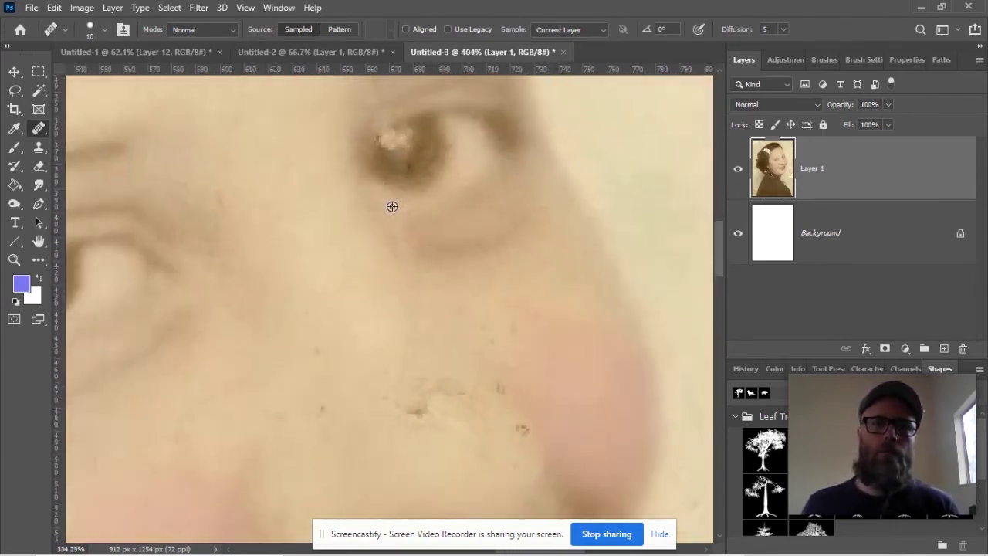
{"action": "scroll", "coordinate": [389, 203], "scroll_direction": "down", "scroll_amount": 3}
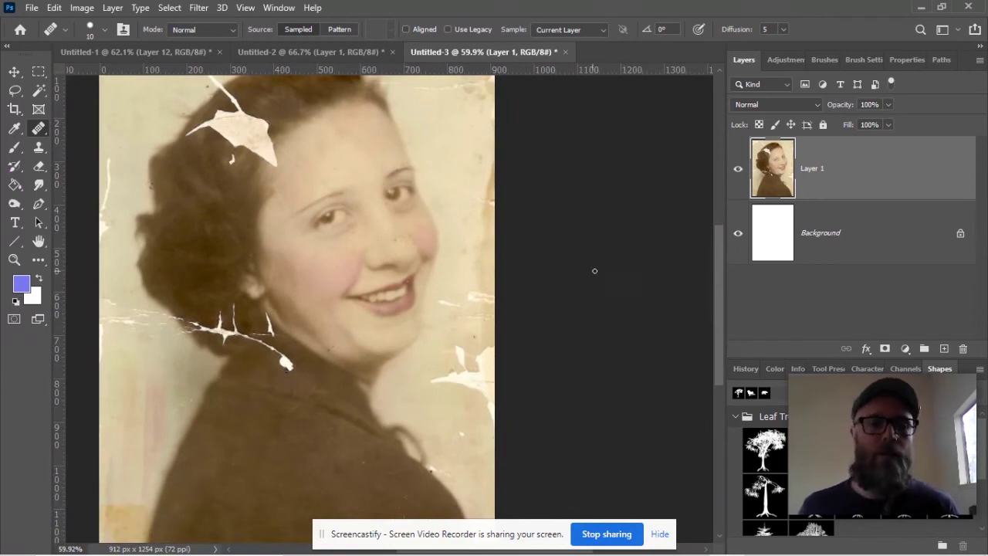
Switch to the Patch Tool and fill the torn top-left corner with nearby beige texture
{"action": "left_click_drag", "start_coordinate": [373, 203], "coordinate": [442, 277]}
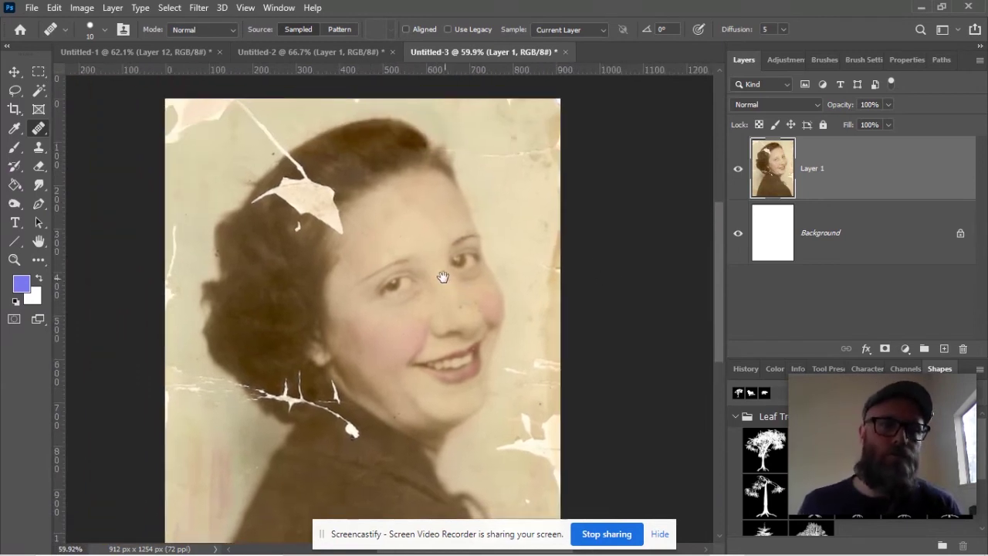
{"action": "right_click", "coordinate": [33, 131]}
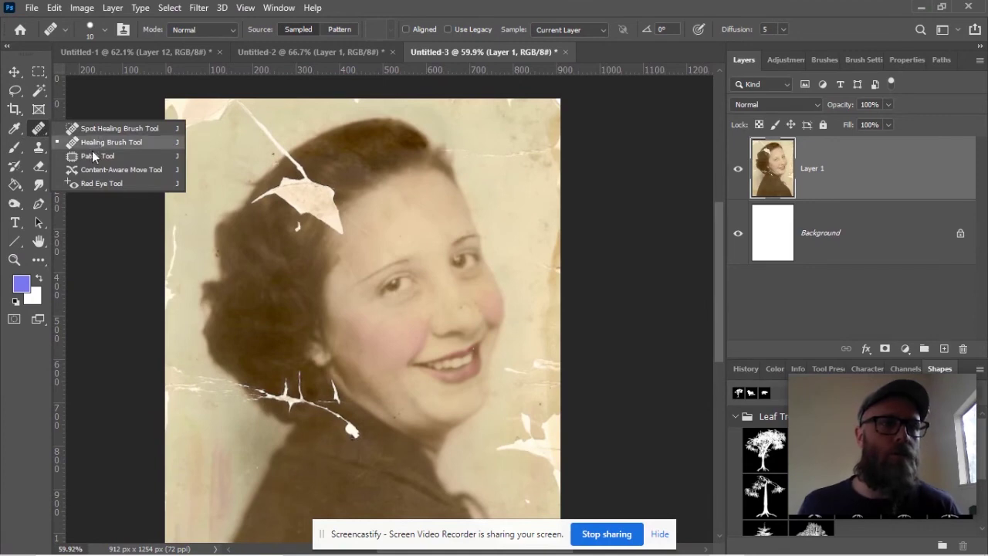
{"action": "left_click", "coordinate": [93, 156]}
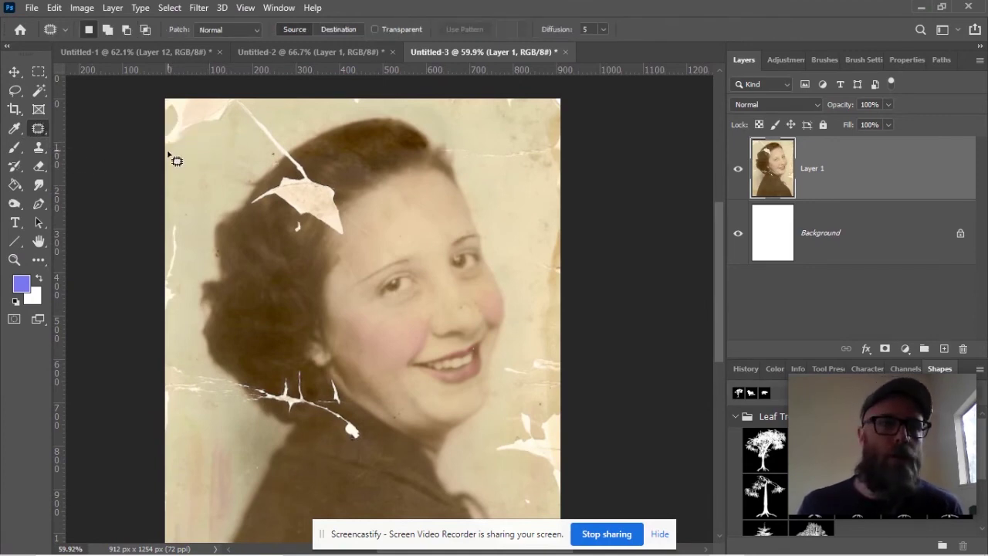
{"action": "mouse_move", "coordinate": [166, 154]}
{"action": "left_mouse_down"}
{"action": "mouse_move", "coordinate": [237, 136]}
{"action": "mouse_move", "coordinate": [252, 99]}
{"action": "left_mouse_up"}
{"action": "mouse_move", "coordinate": [155, 126]}
{"action": "left_mouse_down"}
{"action": "mouse_move", "coordinate": [172, 165]}
{"action": "mouse_move", "coordinate": [209, 154]}
{"action": "mouse_move", "coordinate": [206, 126]}
{"action": "mouse_move", "coordinate": [181, 200]}
{"action": "mouse_move", "coordinate": [184, 166]}
{"action": "mouse_move", "coordinate": [250, 167]}
{"action": "mouse_move", "coordinate": [185, 179]}
{"action": "mouse_move", "coordinate": [234, 128]}
{"action": "mouse_move", "coordinate": [186, 128]}
{"action": "mouse_move", "coordinate": [188, 137]}
{"action": "mouse_move", "coordinate": [202, 117]}
{"action": "mouse_move", "coordinate": [193, 122]}
{"action": "mouse_move", "coordinate": [221, 130]}
{"action": "mouse_move", "coordinate": [197, 127]}
{"action": "mouse_move", "coordinate": [193, 165]}
{"action": "mouse_move", "coordinate": [185, 158]}
{"action": "left_mouse_up"}
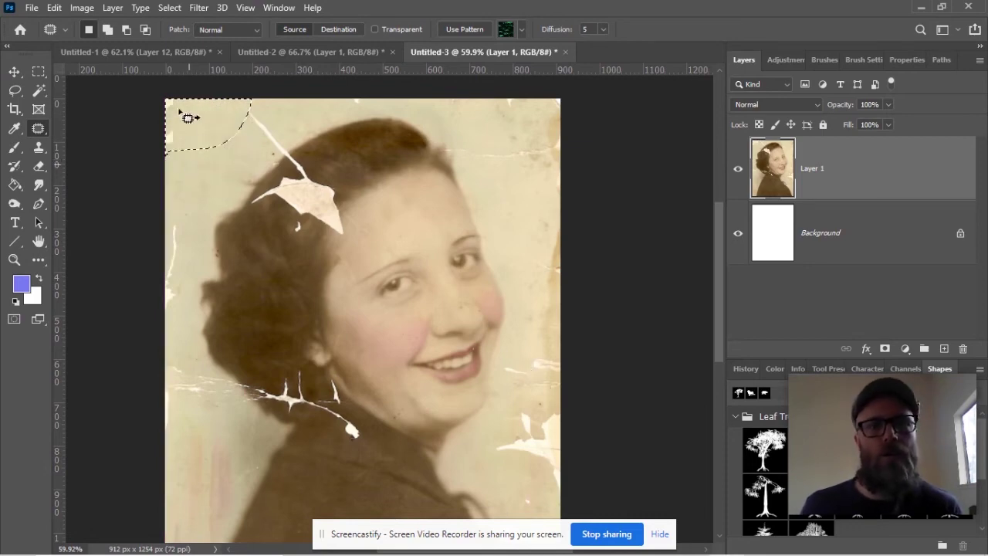
{"action": "left_click", "coordinate": [179, 170]}
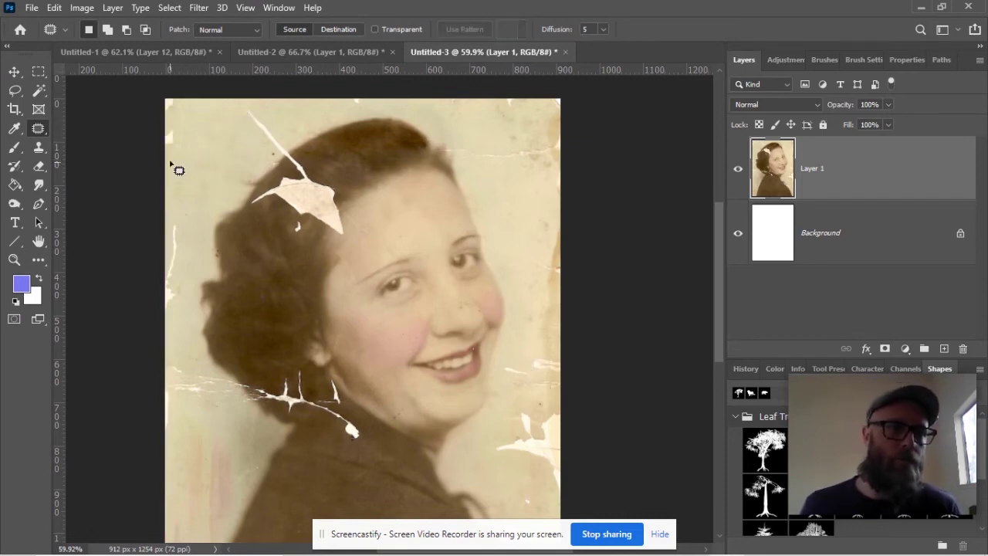
Patch the white marks along the photo's left edge and outline the crack above the hair
{"action": "mouse_move", "coordinate": [177, 169]}
{"action": "left_mouse_down"}
{"action": "mouse_move", "coordinate": [188, 62]}
{"action": "mouse_move", "coordinate": [144, 105]}
{"action": "mouse_move", "coordinate": [144, 142]}
{"action": "mouse_move", "coordinate": [152, 158]}
{"action": "mouse_move", "coordinate": [217, 156]}
{"action": "left_mouse_up"}
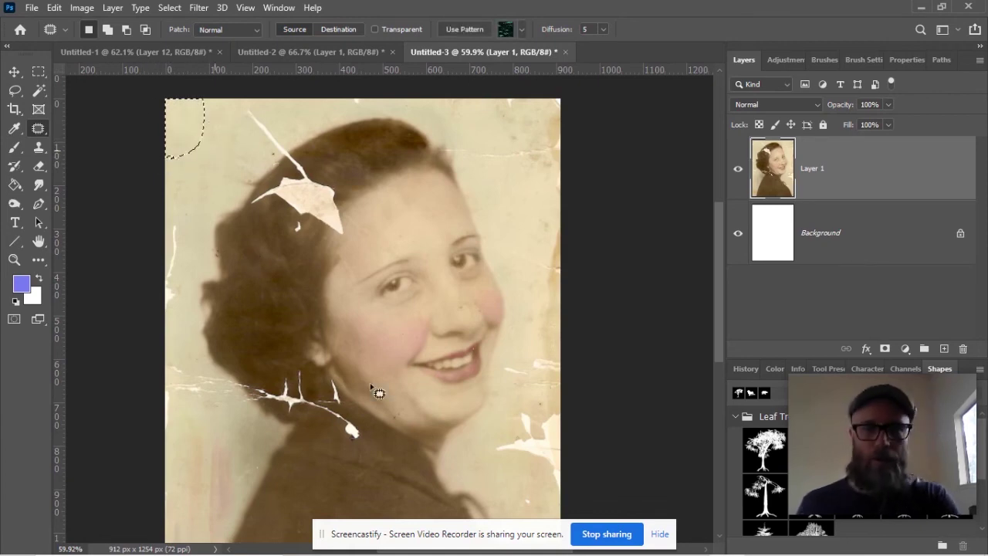
{"action": "mouse_move", "coordinate": [165, 209]}
{"action": "left_mouse_down"}
{"action": "mouse_move", "coordinate": [184, 238]}
{"action": "mouse_move", "coordinate": [192, 301]}
{"action": "mouse_move", "coordinate": [164, 327]}
{"action": "left_mouse_up"}
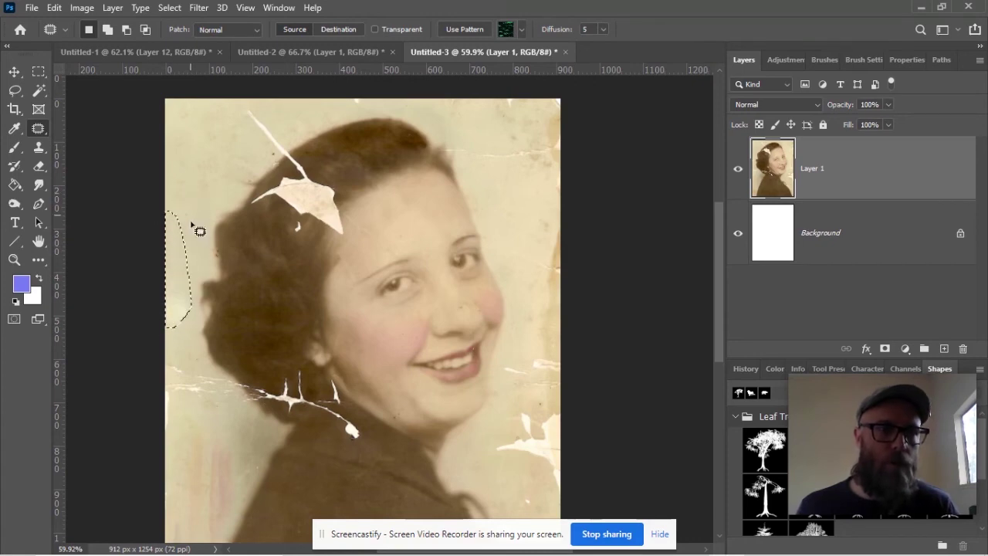
{"action": "left_click", "coordinate": [269, 114]}
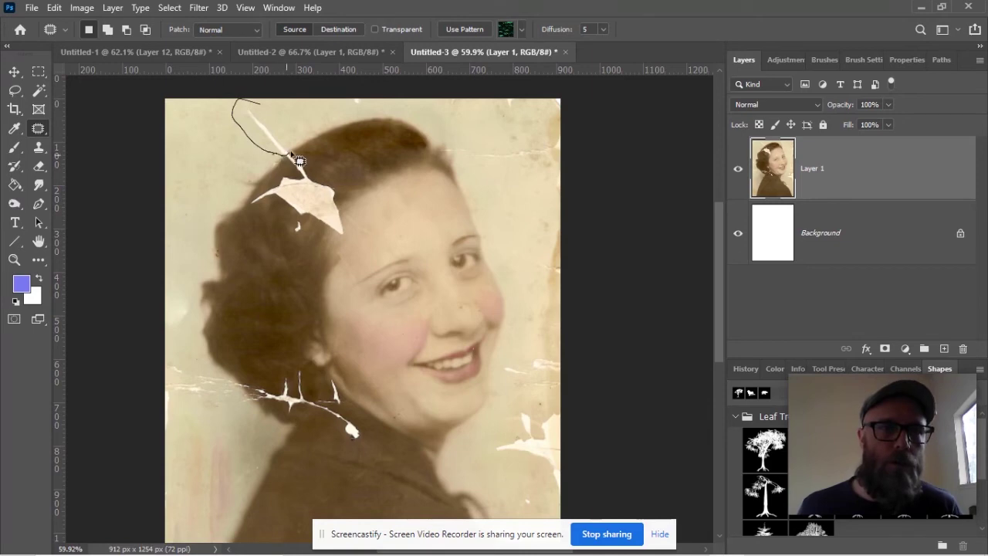
{"action": "mouse_move", "coordinate": [299, 160]}
{"action": "left_mouse_down"}
{"action": "mouse_move", "coordinate": [273, 117]}
{"action": "mouse_move", "coordinate": [252, 126]}
{"action": "mouse_move", "coordinate": [233, 116]}
{"action": "left_mouse_up"}
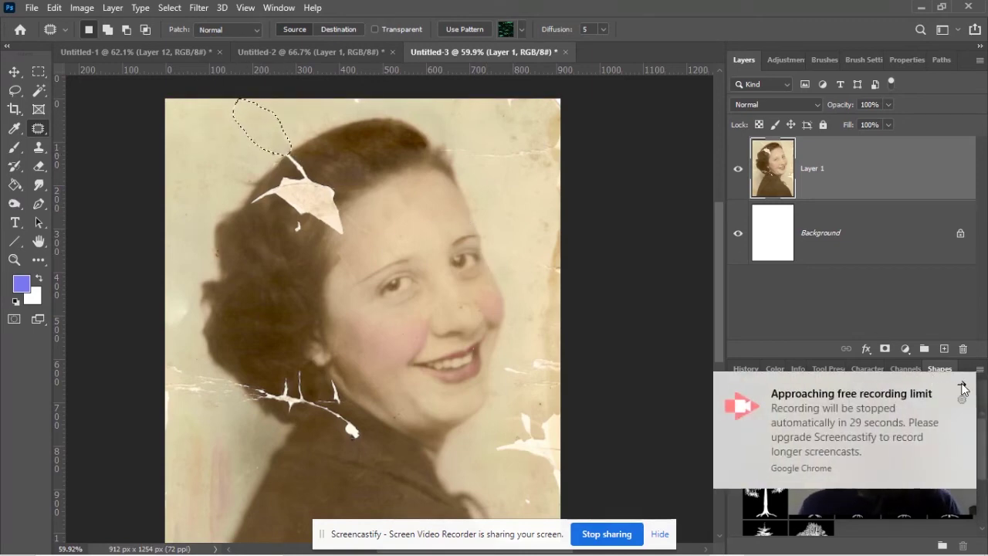
{"action": "left_click", "coordinate": [962, 386]}
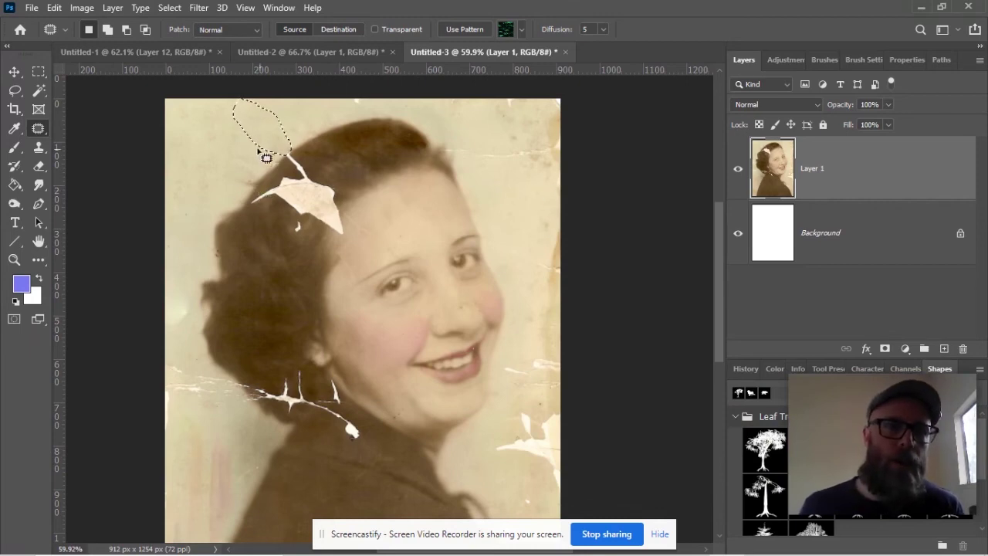
{"action": "scroll", "coordinate": [259, 150], "scroll_direction": "up", "scroll_amount": 6}
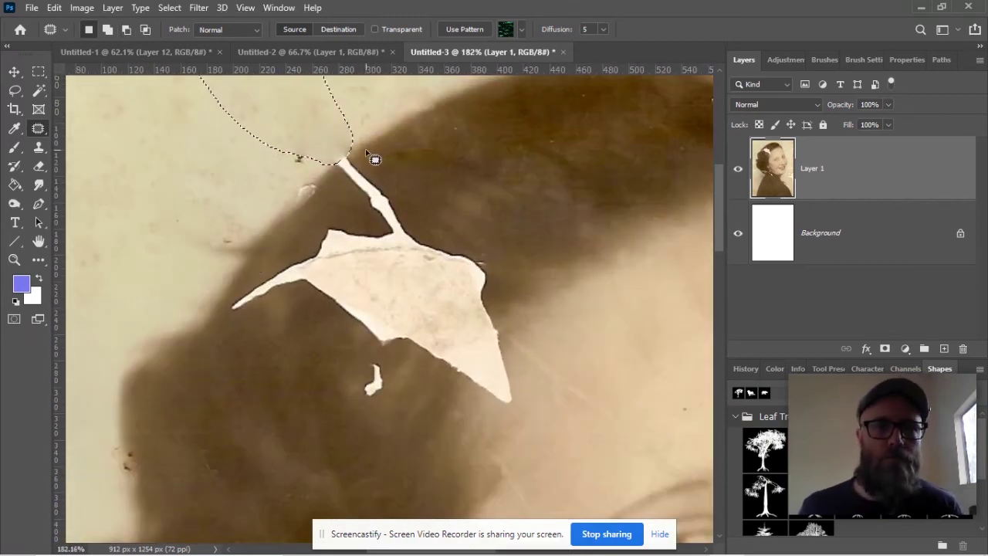
Patch the white crack's upper end with dark hair texture, deselecting after each patch
{"action": "left_click", "coordinate": [401, 181]}
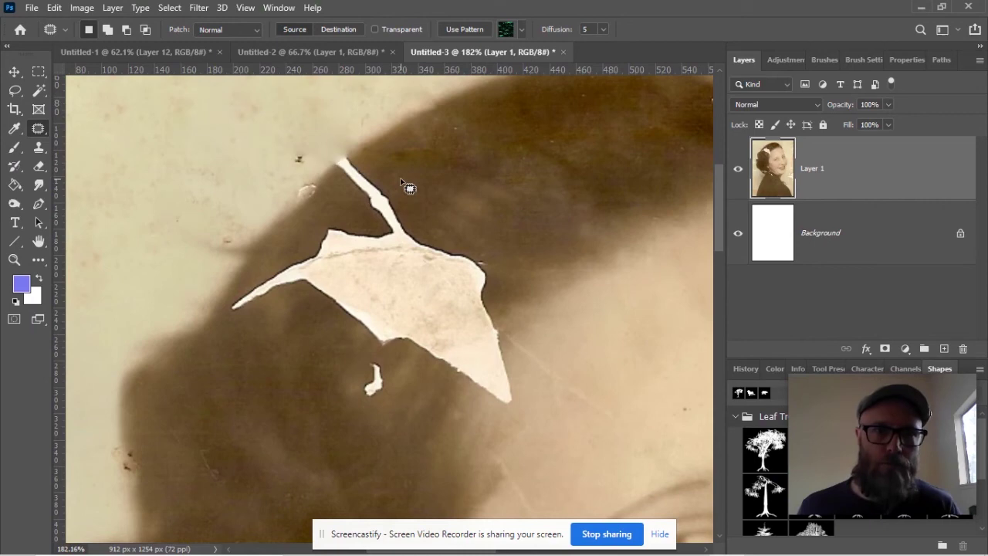
{"action": "mouse_move", "coordinate": [401, 180]}
{"action": "left_mouse_down"}
{"action": "mouse_move", "coordinate": [365, 210]}
{"action": "mouse_move", "coordinate": [368, 231]}
{"action": "mouse_move", "coordinate": [406, 221]}
{"action": "mouse_move", "coordinate": [420, 189]}
{"action": "mouse_move", "coordinate": [388, 182]}
{"action": "mouse_move", "coordinate": [430, 177]}
{"action": "mouse_move", "coordinate": [411, 149]}
{"action": "mouse_move", "coordinate": [424, 169]}
{"action": "left_mouse_up"}
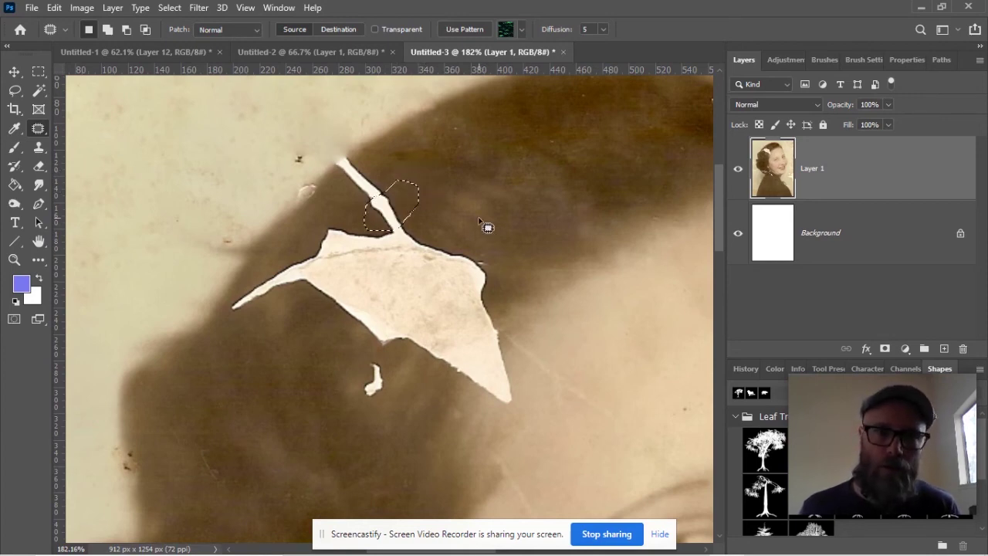
{"action": "key", "text": "ctrl+d"}
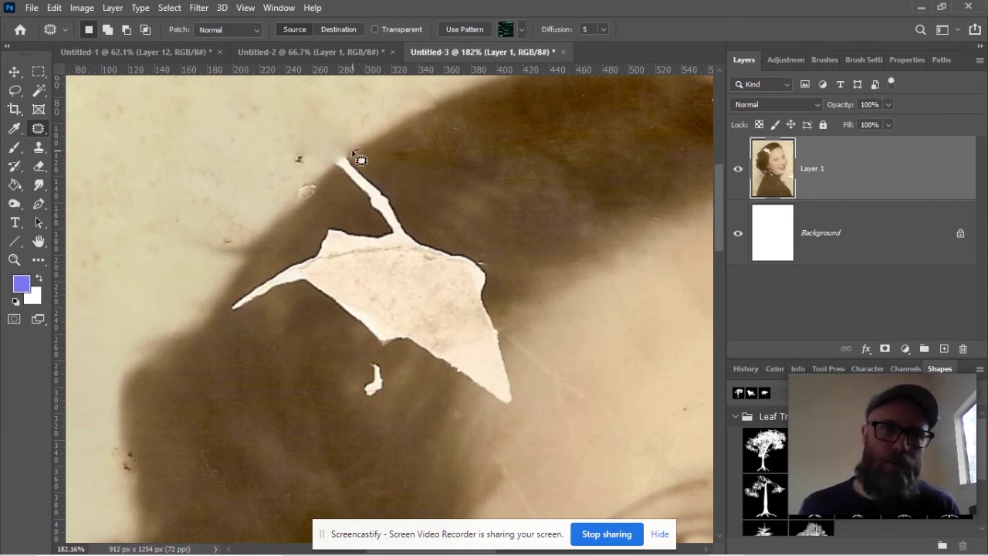
{"action": "left_click_drag", "start_coordinate": [339, 155], "coordinate": [323, 182]}
{"action": "mouse_move", "coordinate": [371, 217]}
{"action": "left_mouse_down"}
{"action": "mouse_move", "coordinate": [397, 168]}
{"action": "mouse_move", "coordinate": [352, 147]}
{"action": "mouse_move", "coordinate": [340, 153]}
{"action": "mouse_move", "coordinate": [397, 147]}
{"action": "mouse_move", "coordinate": [419, 125]}
{"action": "mouse_move", "coordinate": [415, 136]}
{"action": "left_mouse_up"}
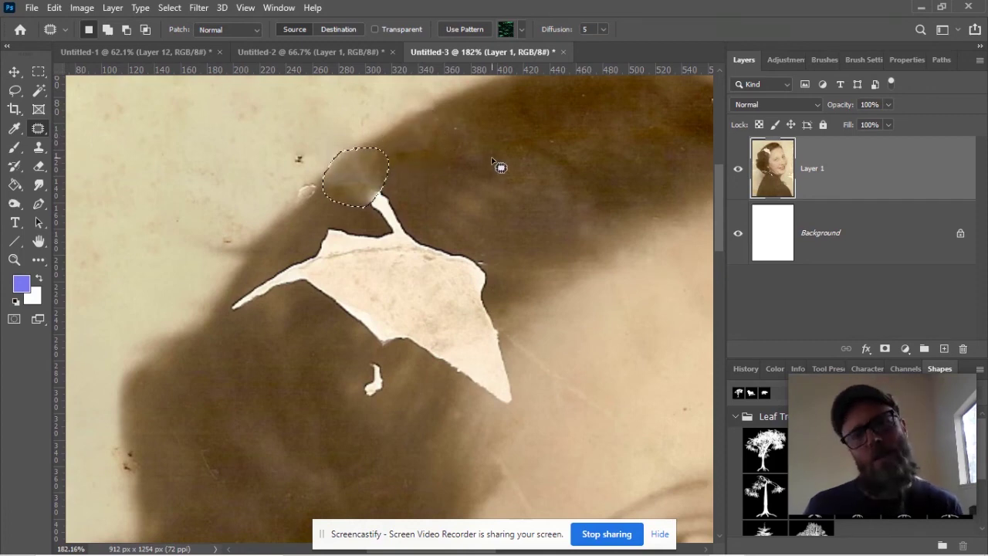
{"action": "key", "text": "ctrl+d"}
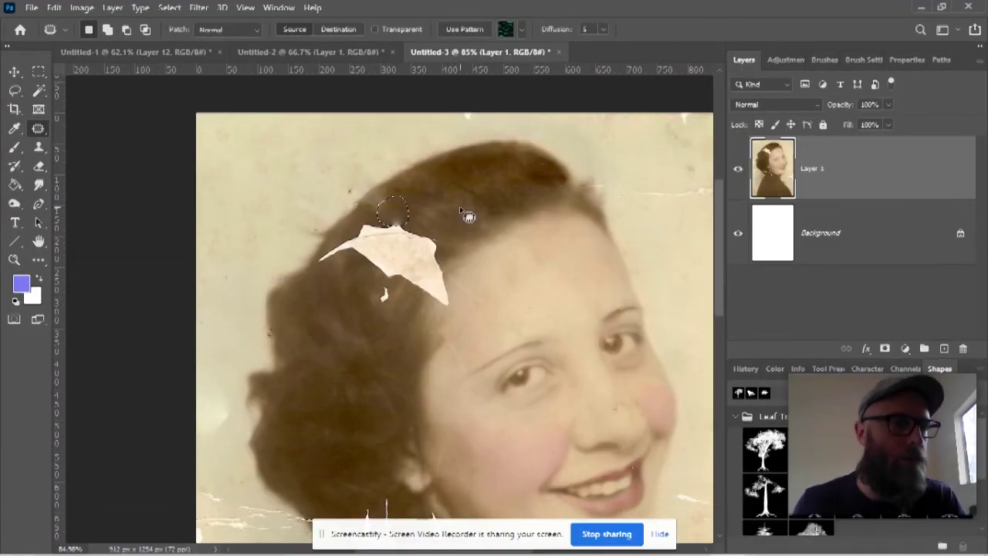
With the Content-Aware Move Tool, move a patch of clean dark hair onto the white chip
{"action": "right_click", "coordinate": [37, 129]}
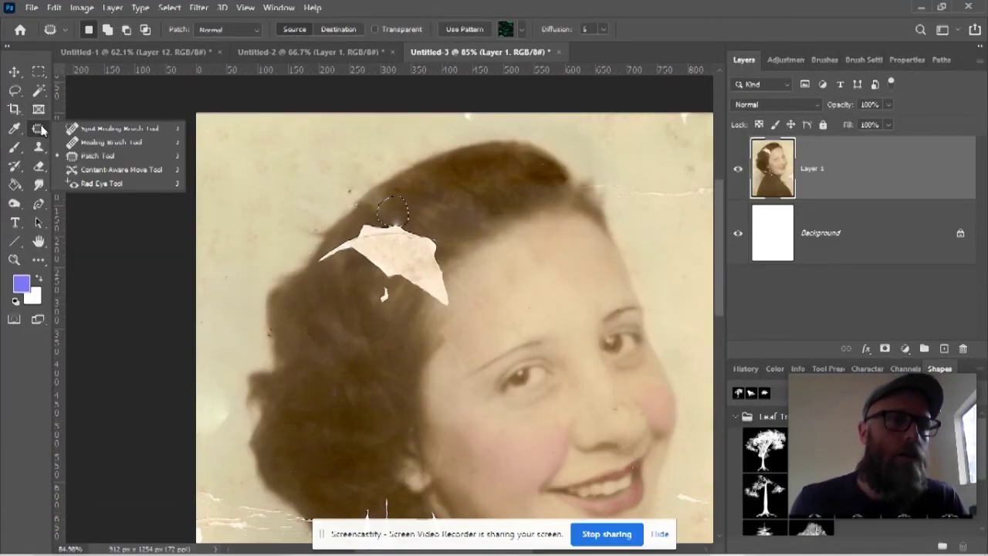
{"action": "left_click", "coordinate": [113, 169]}
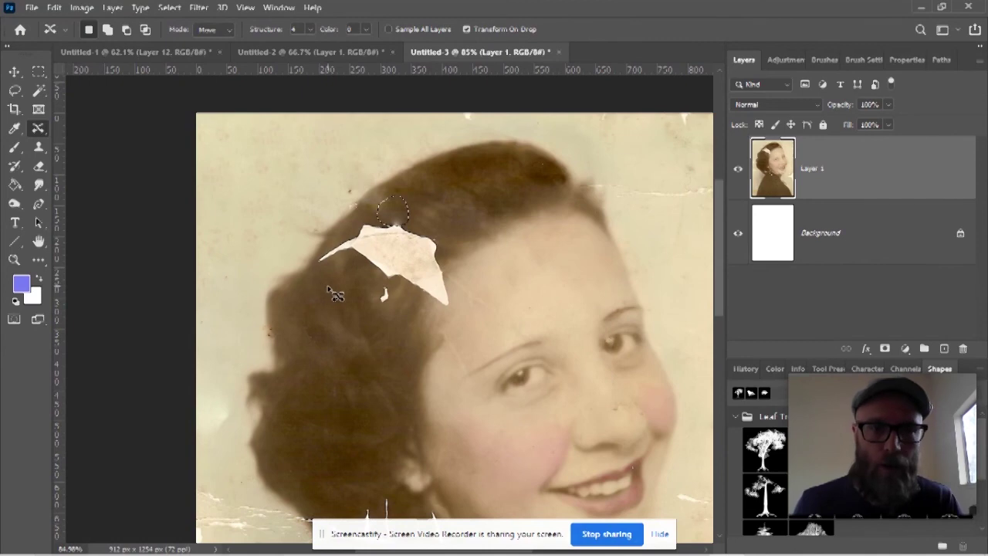
{"action": "scroll", "coordinate": [337, 290], "scroll_direction": "up", "scroll_amount": 2}
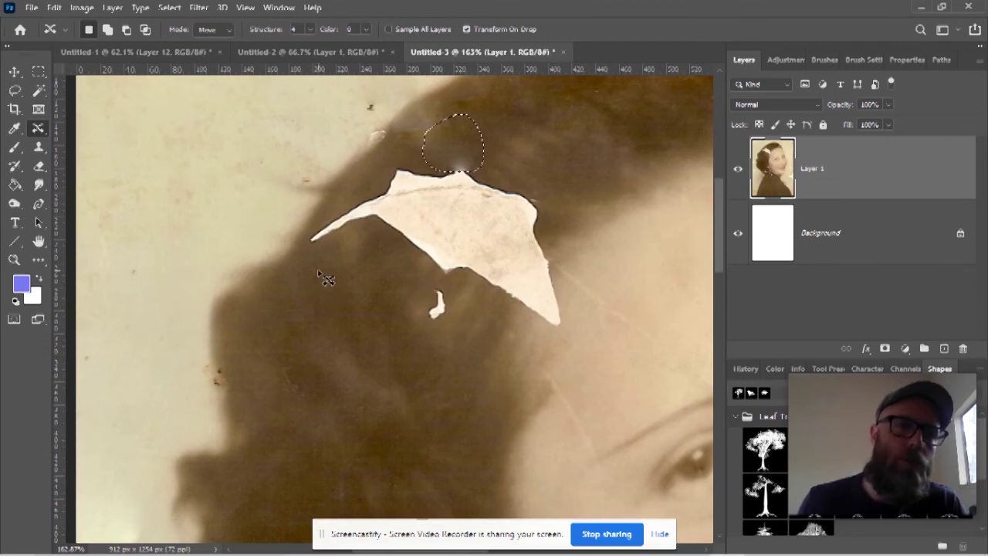
{"action": "mouse_move", "coordinate": [318, 273]}
{"action": "left_mouse_down"}
{"action": "mouse_move", "coordinate": [302, 351]}
{"action": "mouse_move", "coordinate": [350, 343]}
{"action": "mouse_move", "coordinate": [378, 301]}
{"action": "mouse_move", "coordinate": [343, 271]}
{"action": "mouse_move", "coordinate": [318, 270]}
{"action": "mouse_move", "coordinate": [327, 244]}
{"action": "left_mouse_up"}
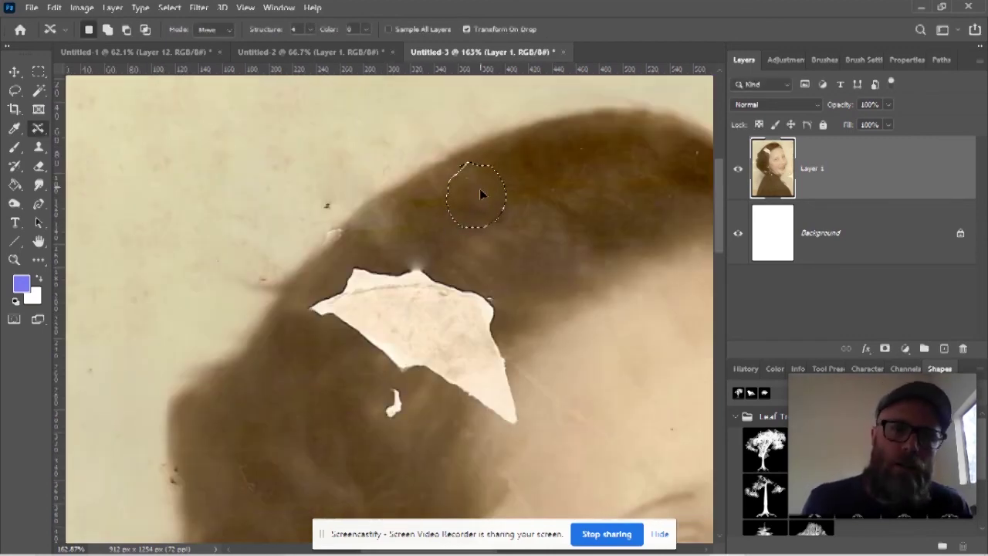
{"action": "left_click_drag", "start_coordinate": [479, 194], "coordinate": [406, 266]}
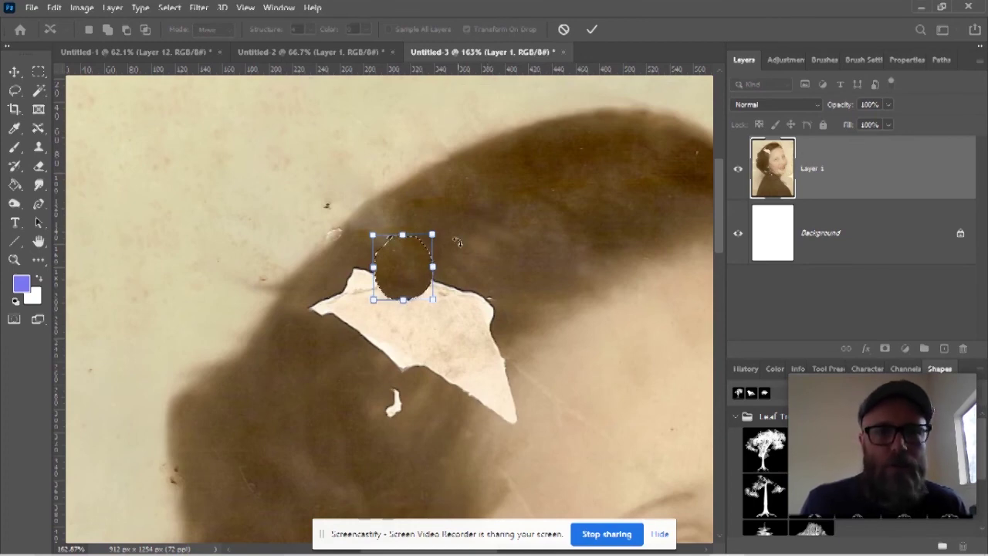
{"action": "key", "text": "Return"}
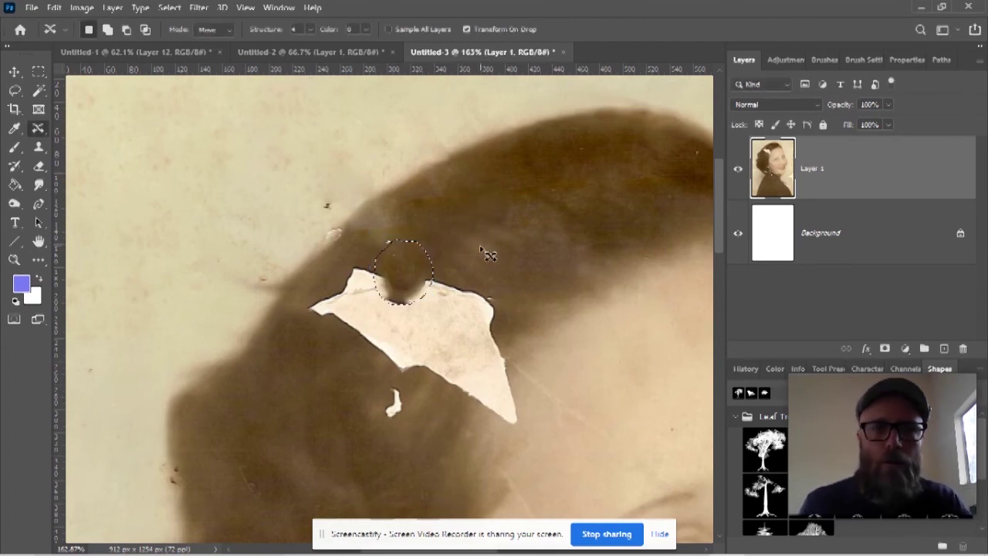
Undo and redo the move using a larger area of clean hair over the chip
{"action": "key", "text": "ctrl+z"}
{"action": "key", "text": "ctrl+z"}
{"action": "mouse_move", "coordinate": [507, 209]}
{"action": "left_mouse_down"}
{"action": "mouse_move", "coordinate": [540, 286]}
{"action": "mouse_move", "coordinate": [514, 279]}
{"action": "mouse_move", "coordinate": [533, 259]}
{"action": "left_mouse_up"}
{"action": "key", "text": "Escape"}
{"action": "mouse_move", "coordinate": [640, 205]}
{"action": "left_mouse_down"}
{"action": "mouse_move", "coordinate": [613, 331]}
{"action": "mouse_move", "coordinate": [640, 207]}
{"action": "left_mouse_up"}
{"action": "left_click_drag", "start_coordinate": [595, 266], "coordinate": [482, 332]}
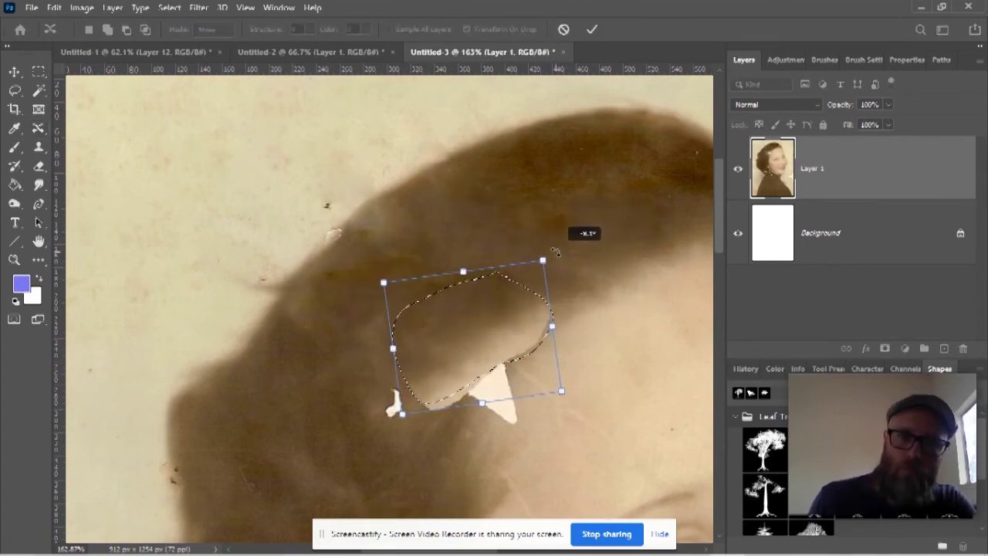
{"action": "key", "text": "Return"}
{"action": "scroll", "coordinate": [634, 316], "scroll_direction": "down", "scroll_amount": 3}
{"action": "scroll", "coordinate": [633, 317], "scroll_direction": "right", "scroll_amount": 5}
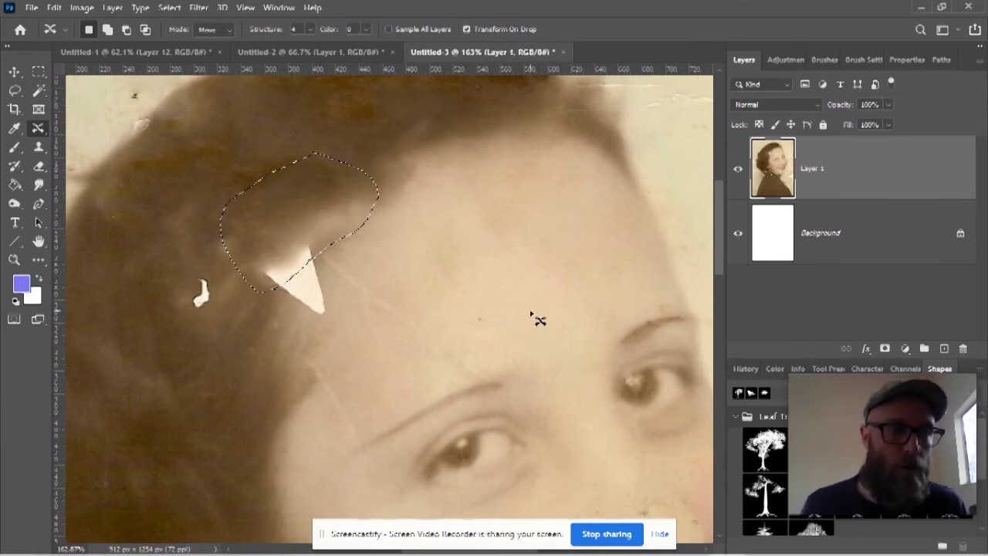
{"action": "right_click", "coordinate": [43, 129]}
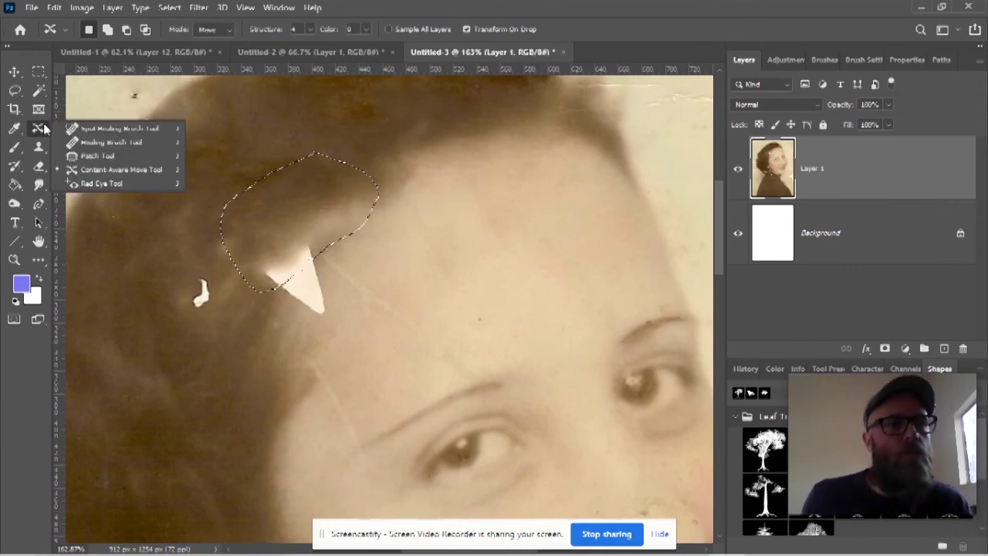
Select the Red Eye Tool, undo the last hair patch, and zoom out to the whole portrait
{"action": "left_click", "coordinate": [103, 184]}
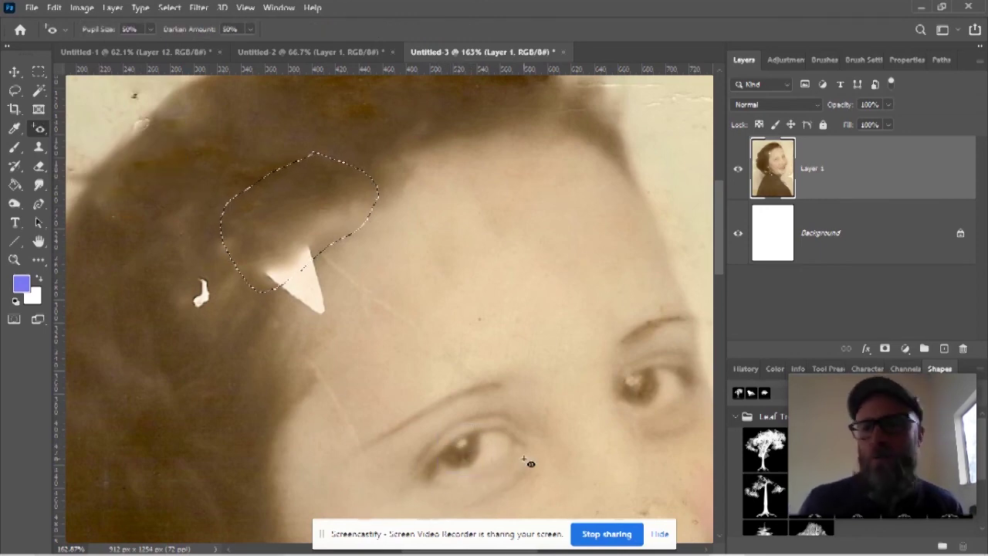
{"action": "key", "text": "ctrl+z"}
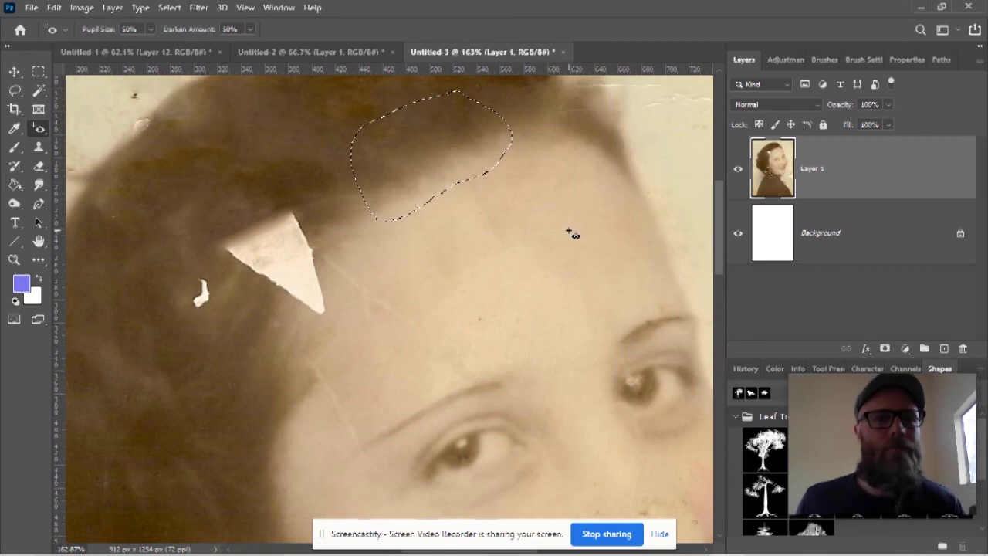
{"action": "scroll", "coordinate": [404, 267], "scroll_direction": "down", "scroll_amount": 2}
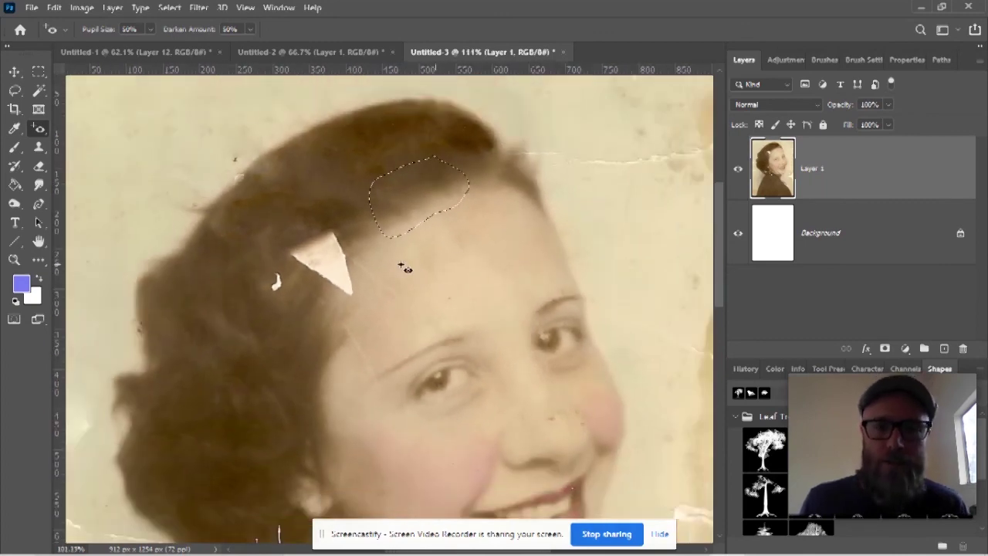
{"action": "scroll", "coordinate": [404, 267], "scroll_direction": "down", "scroll_amount": 3}
{"action": "left_click_drag", "start_coordinate": [459, 327], "coordinate": [477, 183]}
{"action": "scroll", "coordinate": [500, 230], "scroll_direction": "down", "scroll_amount": 1}
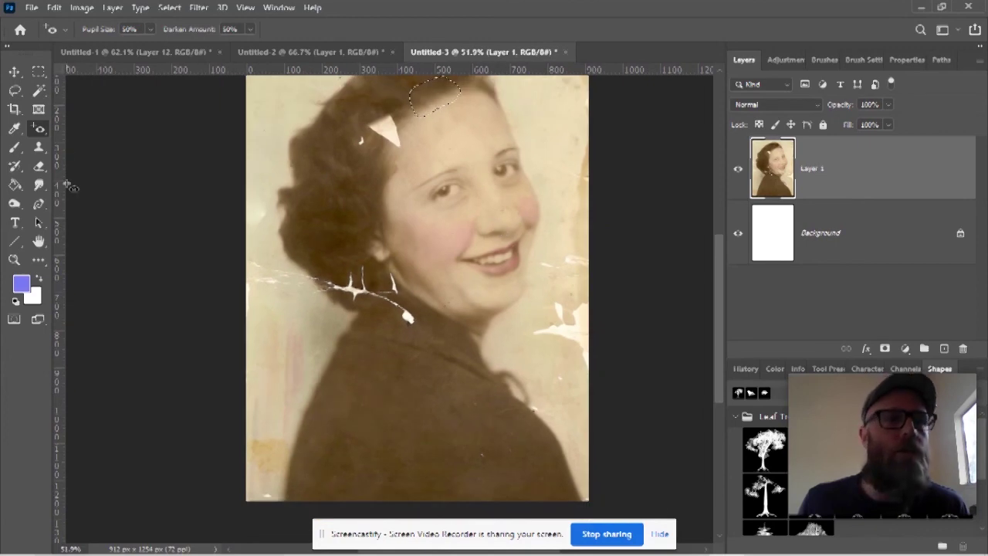
{"action": "left_click_drag", "start_coordinate": [461, 190], "coordinate": [448, 217]}
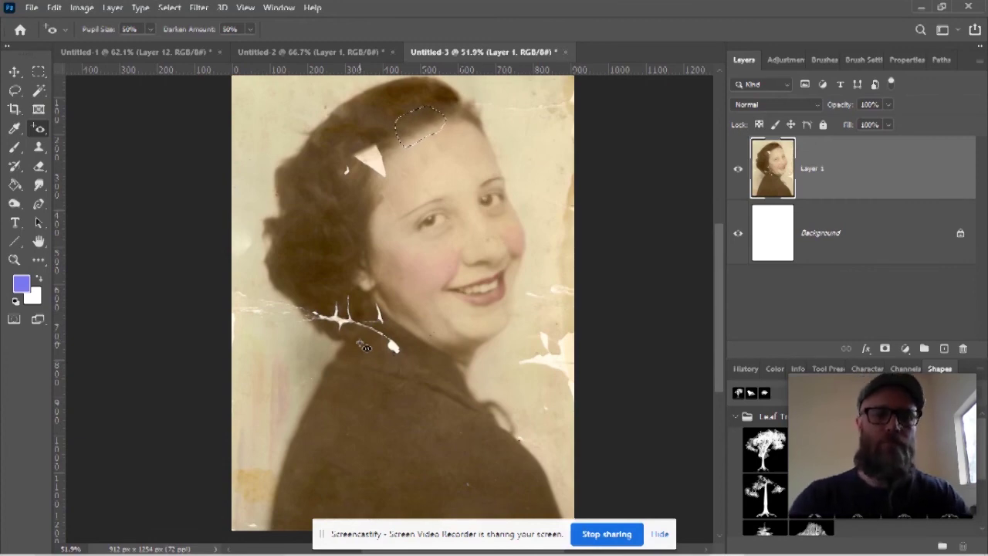
{"action": "scroll", "coordinate": [268, 174], "scroll_direction": "up", "scroll_amount": 3}
{"action": "right_click", "coordinate": [39, 128]}
Paint away the white spot in the hair with the Healing Brush
{"action": "left_click", "coordinate": [100, 139]}
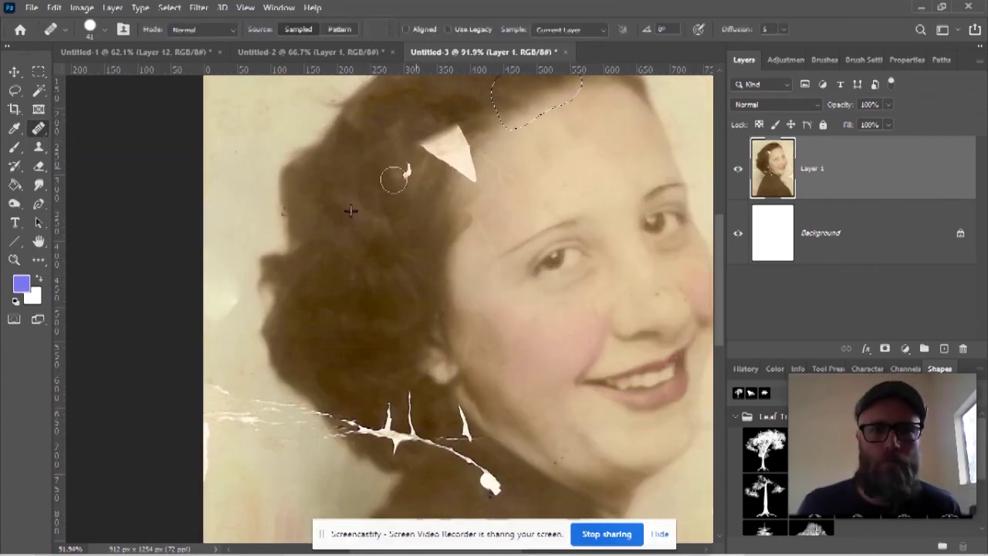
{"action": "key", "text": "ctrl+d"}
{"action": "mouse_move", "coordinate": [392, 157]}
{"action": "left_mouse_down"}
{"action": "mouse_move", "coordinate": [460, 169]}
{"action": "mouse_move", "coordinate": [448, 151]}
{"action": "left_mouse_up"}
{"action": "scroll", "coordinate": [417, 200], "scroll_direction": "up", "scroll_amount": 2}
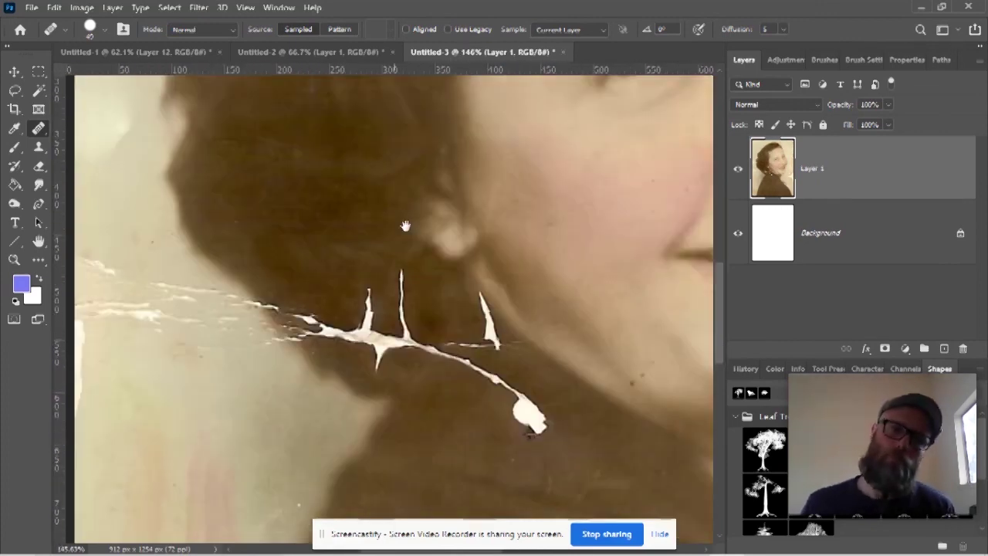
Patch the crack by the neck and outline the crack in the left background
{"action": "key", "text": "shift+j"}
{"action": "left_click_drag", "start_coordinate": [393, 216], "coordinate": [395, 212]}
{"action": "mouse_move", "coordinate": [478, 386]}
{"action": "left_mouse_down"}
{"action": "mouse_move", "coordinate": [521, 430]}
{"action": "mouse_move", "coordinate": [540, 494]}
{"action": "left_mouse_up"}
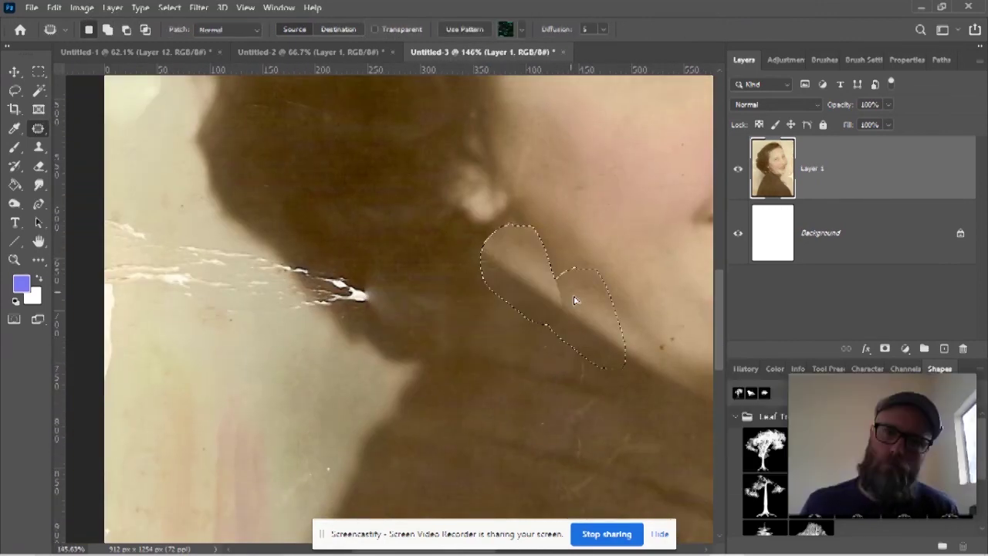
{"action": "mouse_move", "coordinate": [363, 309]}
{"action": "left_mouse_down"}
{"action": "mouse_move", "coordinate": [327, 304]}
{"action": "mouse_move", "coordinate": [425, 224]}
{"action": "mouse_move", "coordinate": [371, 312]}
{"action": "left_mouse_up"}
Use Content-Aware Move to cover damage near the top and the right-edge tear
{"action": "key", "text": "shift+j"}
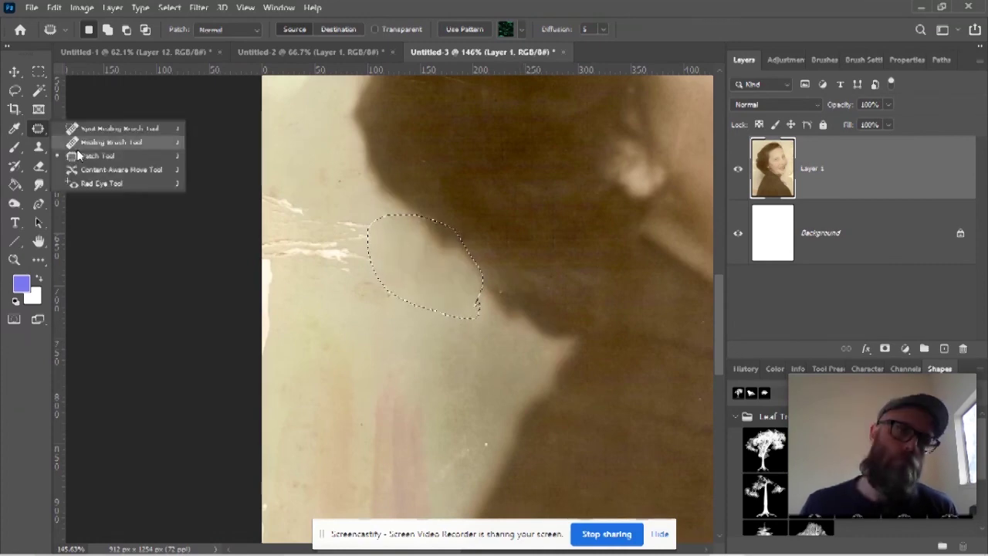
{"action": "scroll", "coordinate": [505, 221], "scroll_direction": "down", "scroll_amount": 3}
{"action": "left_click_drag", "start_coordinate": [505, 220], "coordinate": [534, 236]}
{"action": "key", "text": "Return"}
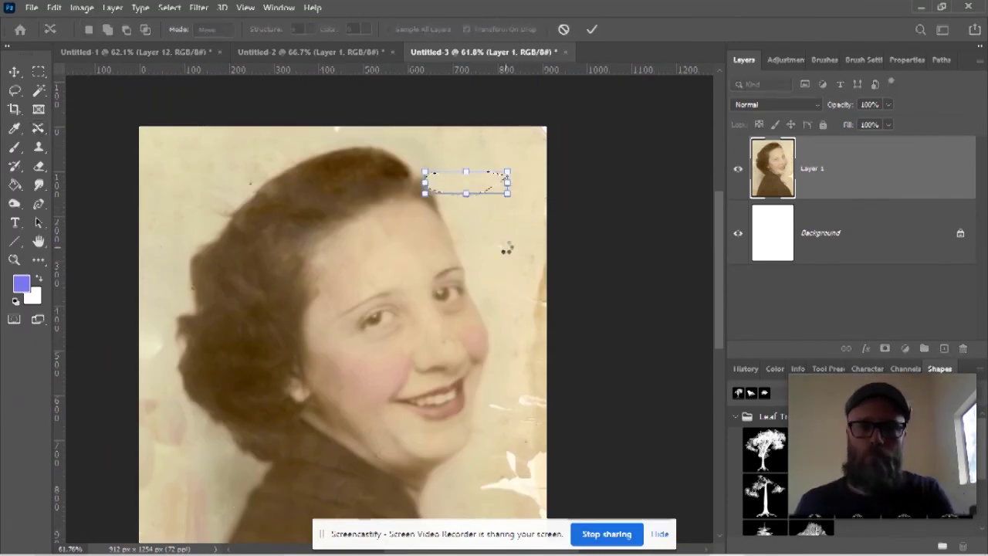
{"action": "scroll", "coordinate": [505, 247], "scroll_direction": "up", "scroll_amount": 2}
{"action": "left_click_drag", "start_coordinate": [487, 207], "coordinate": [487, 260]}
{"action": "scroll", "coordinate": [492, 225], "scroll_direction": "down", "scroll_amount": 3}
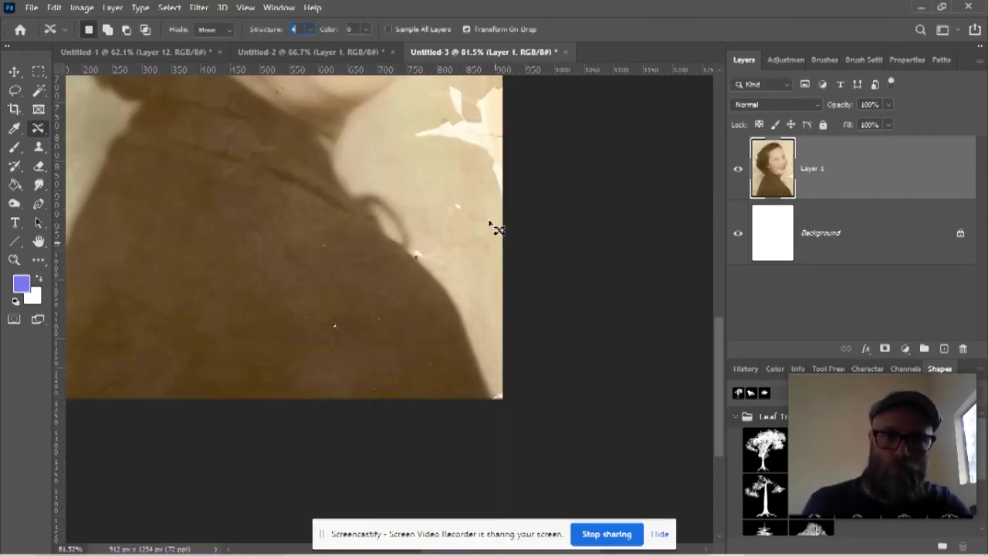
{"action": "key", "text": "Return"}
Switch to the Spot Healing Brush and pan around the portrait to check it
{"action": "key", "text": "shift+j"}
{"action": "key", "text": "shift+j"}
{"action": "scroll", "coordinate": [479, 216], "scroll_direction": "up", "scroll_amount": 8}
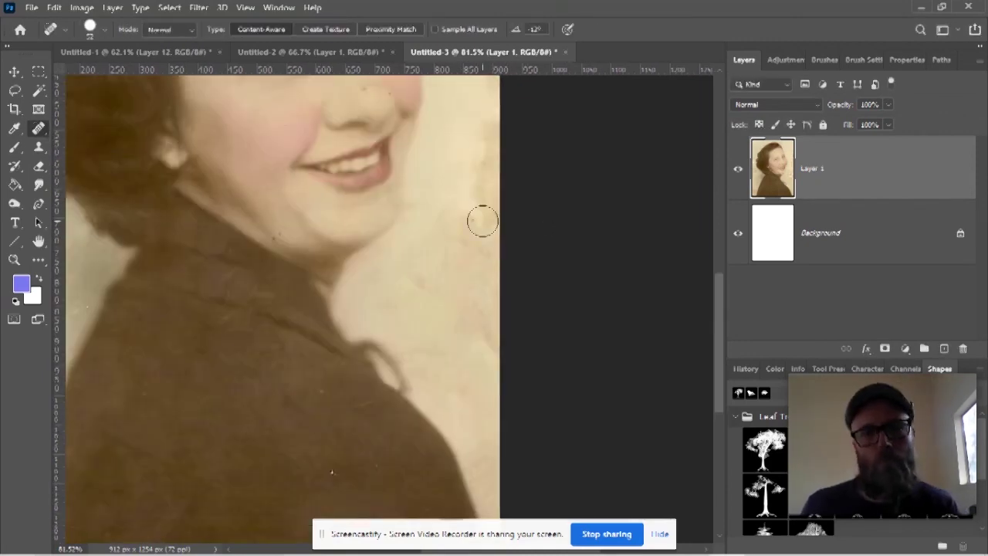
{"action": "scroll", "coordinate": [417, 271], "scroll_direction": "left", "scroll_amount": 4}
{"action": "scroll", "coordinate": [446, 342], "scroll_direction": "down", "scroll_amount": 3}
{"action": "scroll", "coordinate": [227, 391], "scroll_direction": "right", "scroll_amount": 2}
{"action": "scroll", "coordinate": [293, 271], "scroll_direction": "up", "scroll_amount": 1}
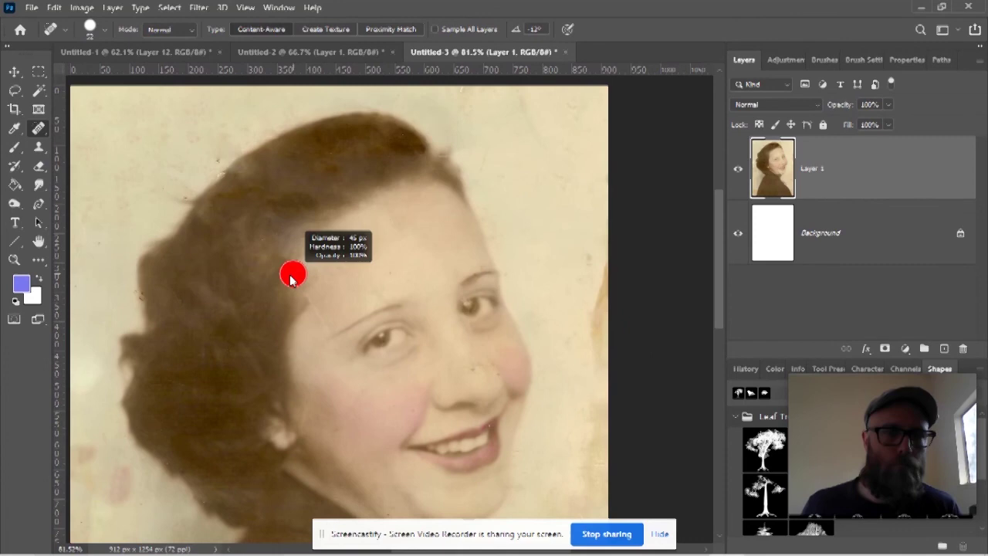
{"action": "scroll", "coordinate": [536, 350], "scroll_direction": "right", "scroll_amount": 1}
{"action": "scroll", "coordinate": [336, 287], "scroll_direction": "down", "scroll_amount": 3}
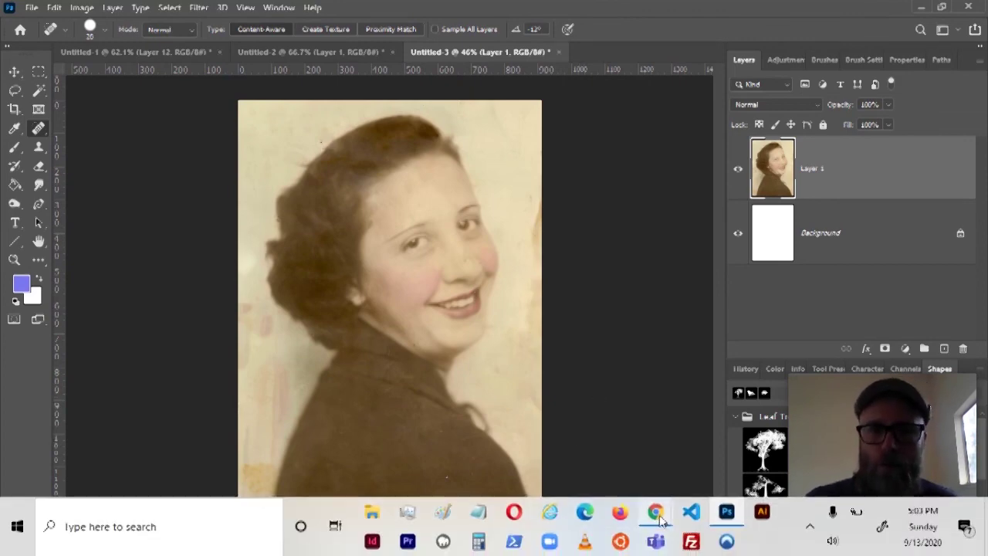
Bring Chrome forward on the github.io tab and scroll through the original damaged portrait
{"action": "mouse_move", "coordinate": [655, 512]}
{"action": "left_click", "coordinate": [541, 452]}
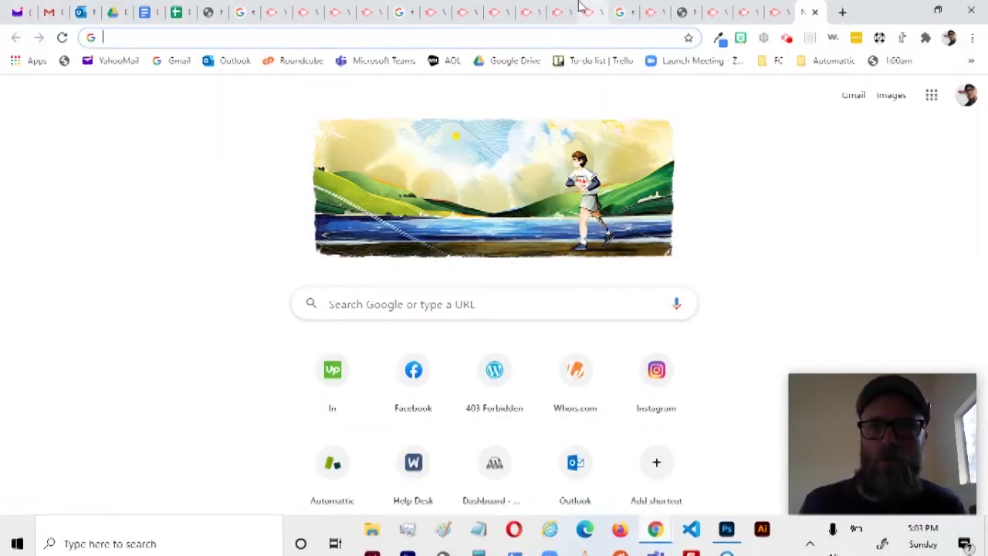
{"action": "left_click", "coordinate": [685, 10]}
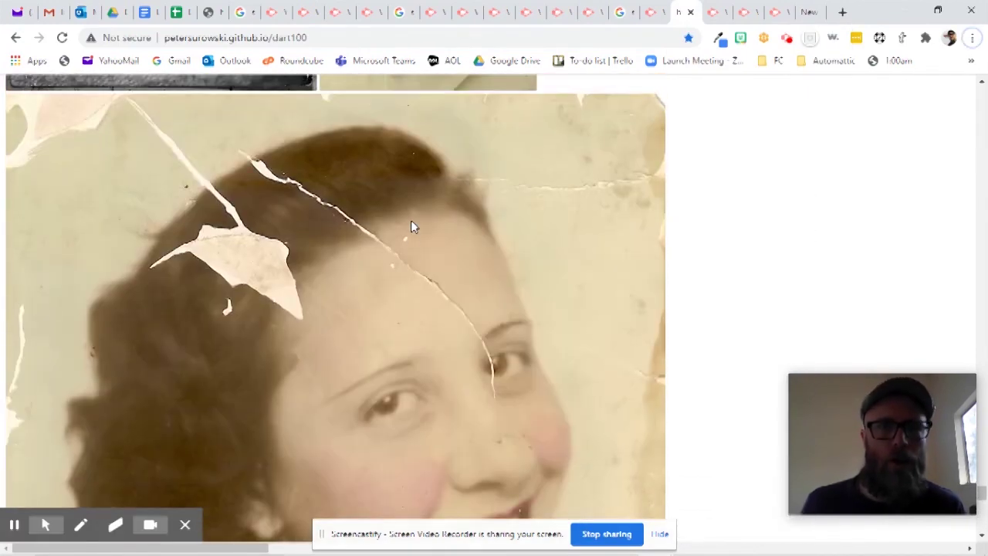
{"action": "scroll", "coordinate": [410, 220], "scroll_direction": "down", "scroll_amount": 10}
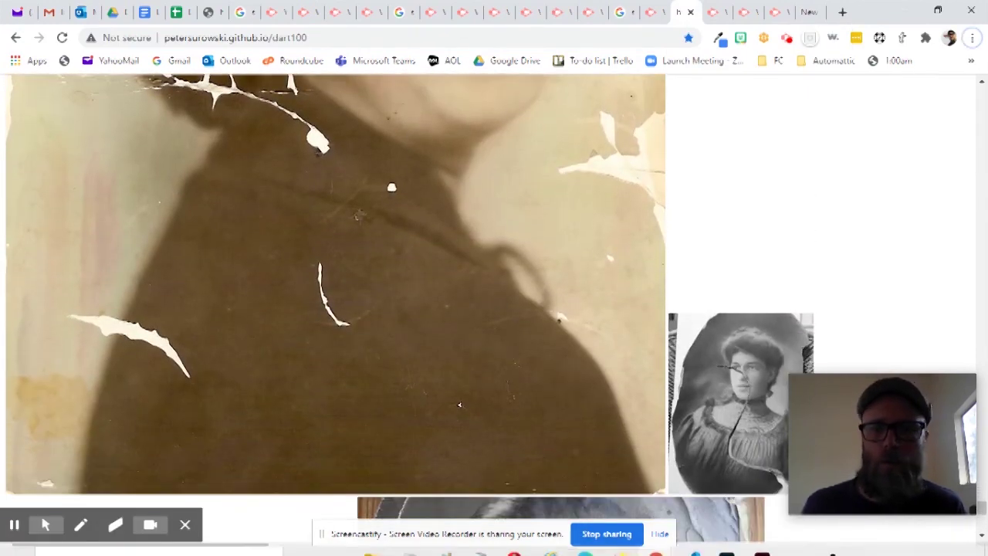
Return to the retouched Untitled-3 portrait in Photoshop via the taskbar
{"action": "left_click", "coordinate": [730, 530]}
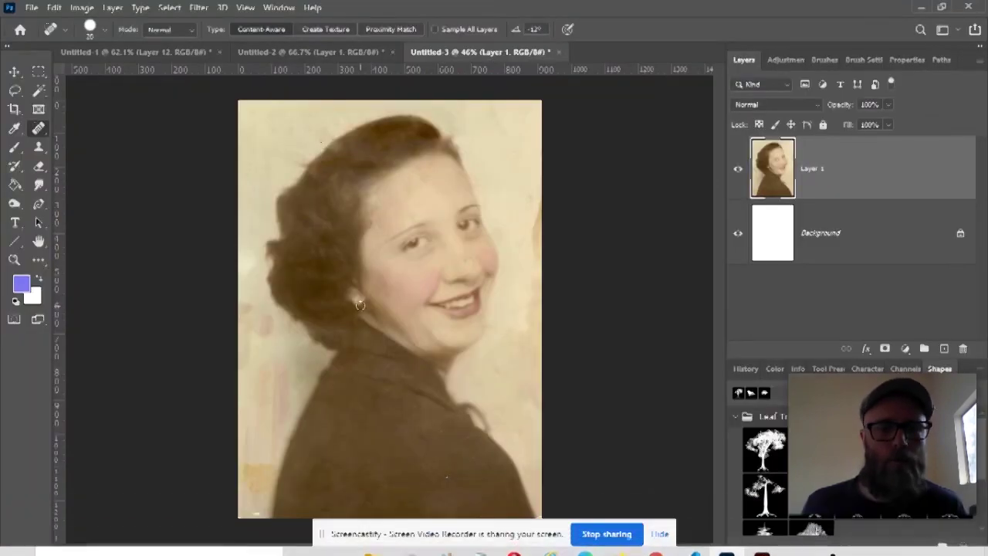